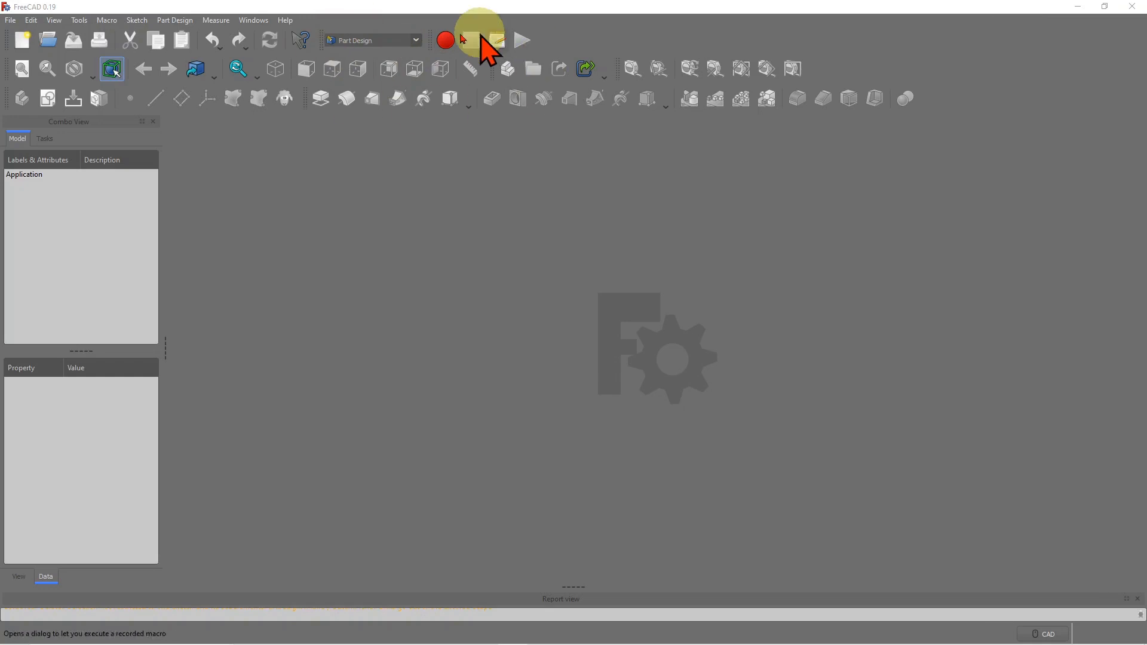
- Start a new document with a Body and an empty sketch on the XY_Plane
{"action": "left_click", "coordinate": [23, 42]}
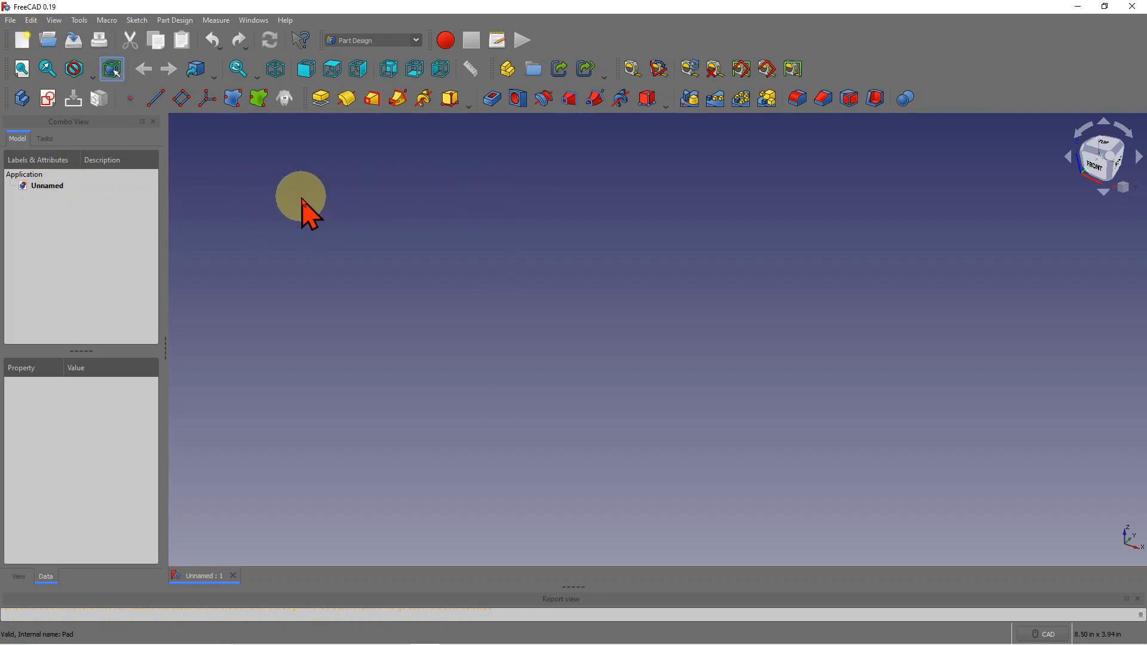
{"action": "left_click", "coordinate": [22, 98]}
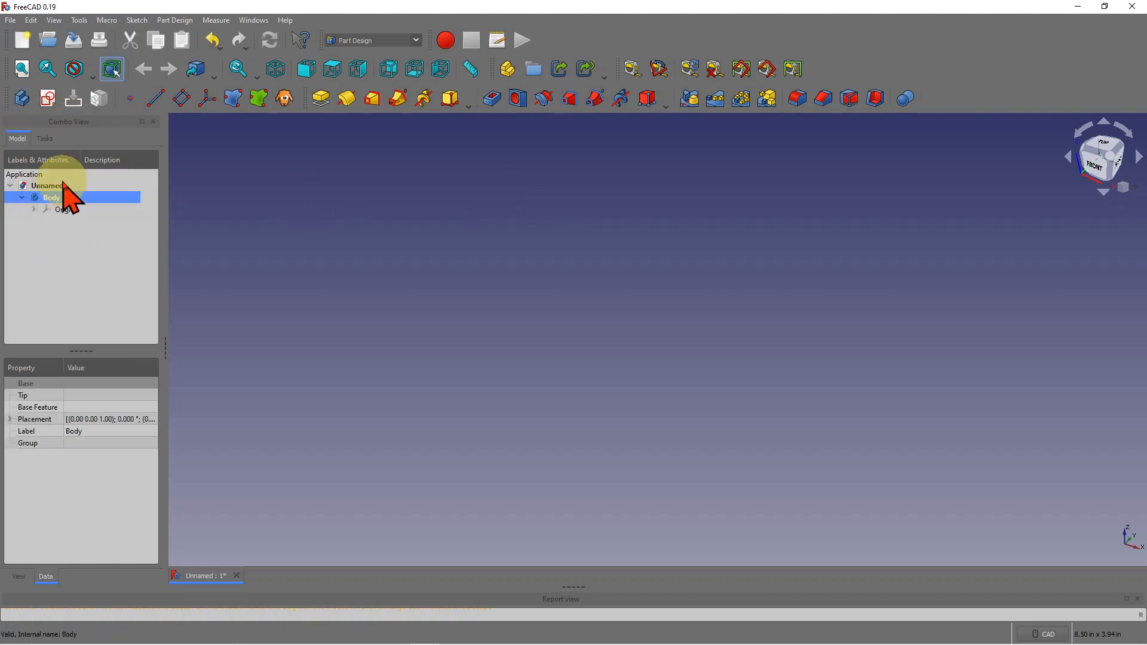
{"action": "left_click", "coordinate": [48, 99]}
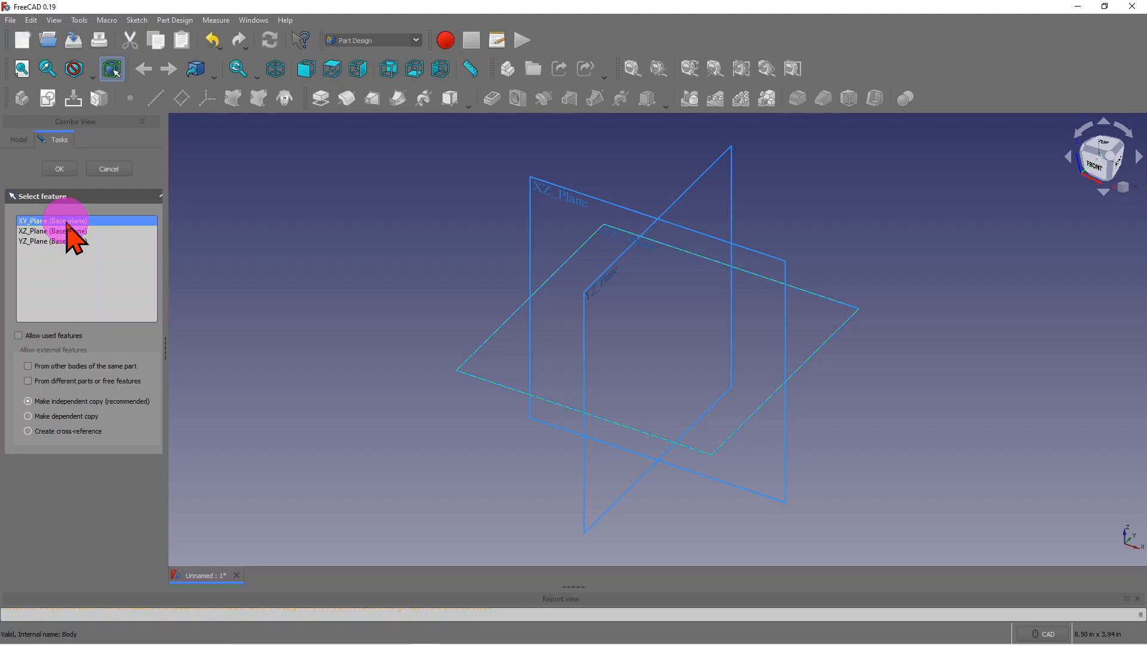
{"action": "left_click", "coordinate": [59, 169]}
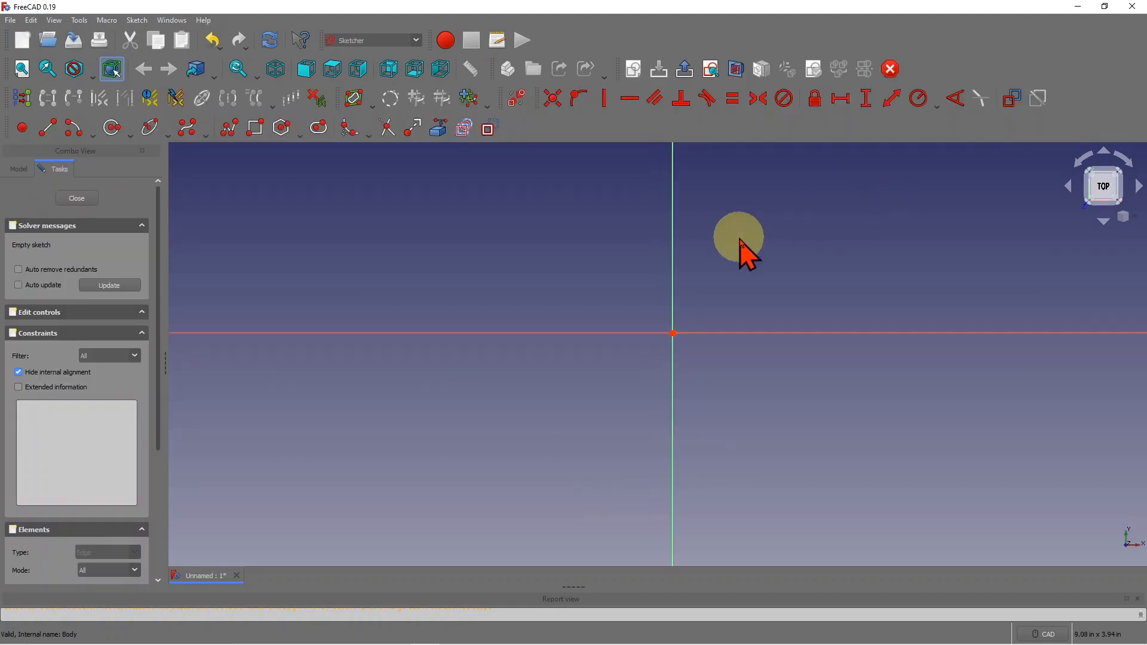
- Draw a horizontal slot and drag it up and to the right of the origin
{"action": "scroll", "coordinate": [806, 189], "scroll_direction": "up", "scroll_amount": 5}
{"action": "scroll", "coordinate": [637, 238], "scroll_direction": "down", "scroll_amount": 7}
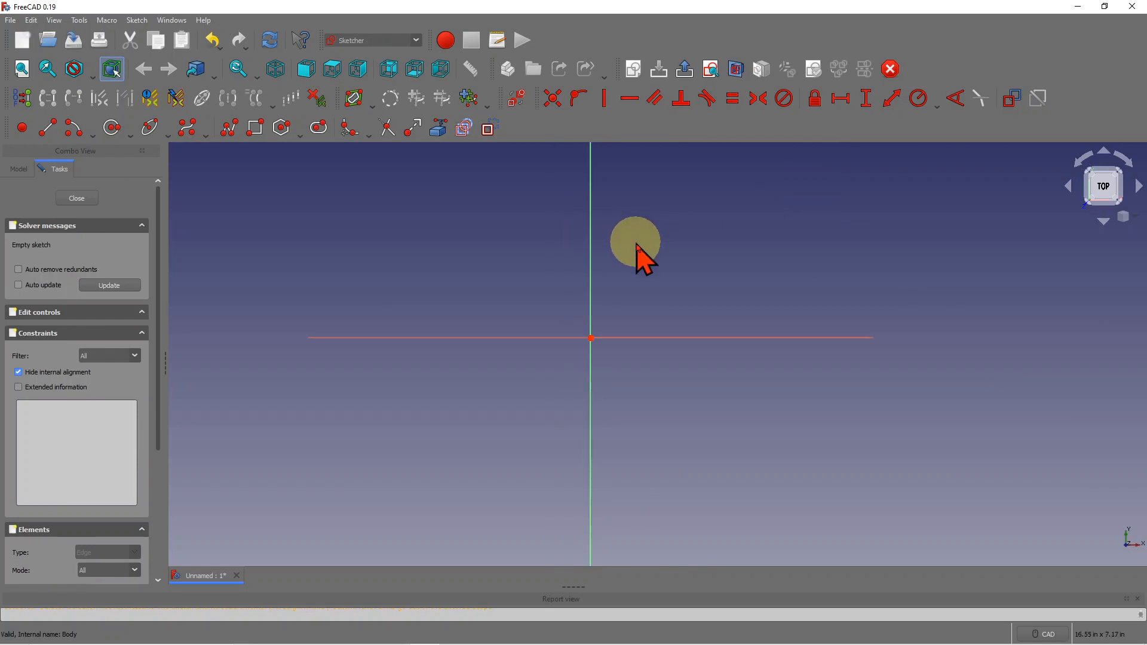
{"action": "scroll", "coordinate": [637, 250], "scroll_direction": "down", "scroll_amount": 2}
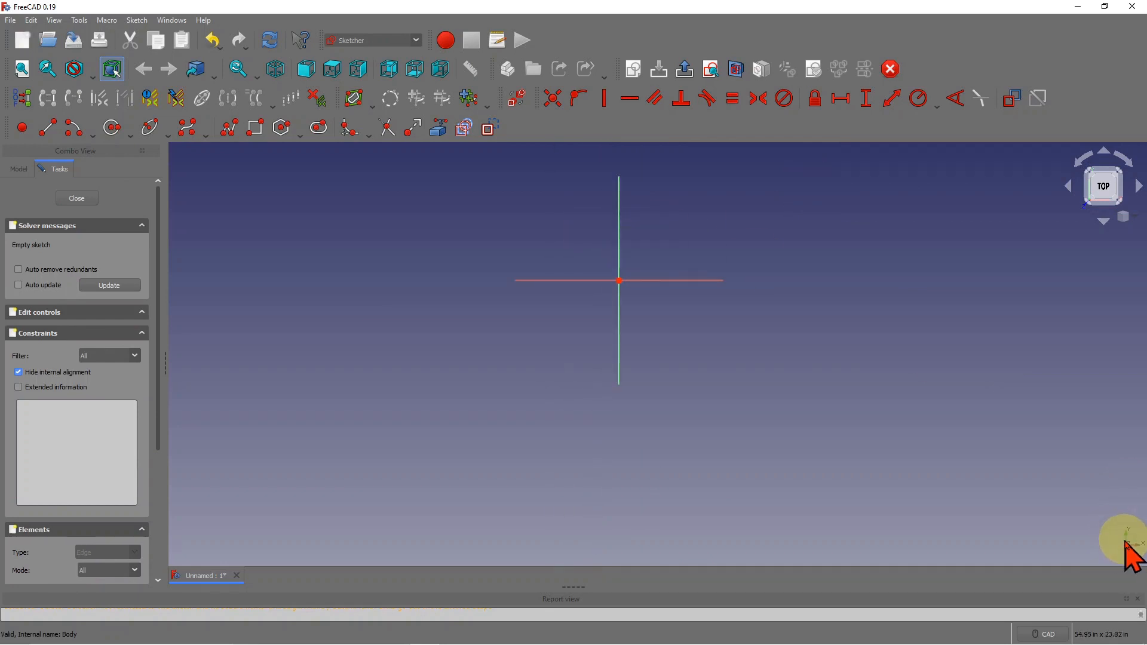
{"action": "scroll", "coordinate": [684, 231], "scroll_direction": "up", "scroll_amount": 4}
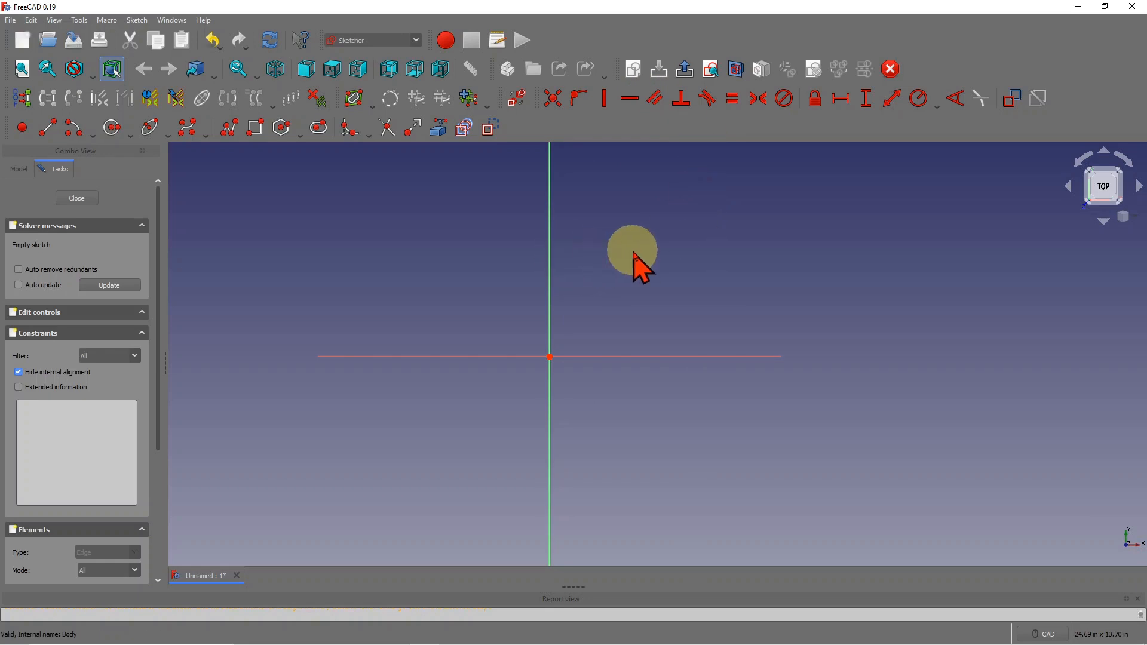
{"action": "left_click", "coordinate": [319, 128]}
{"action": "left_click", "coordinate": [707, 206]}
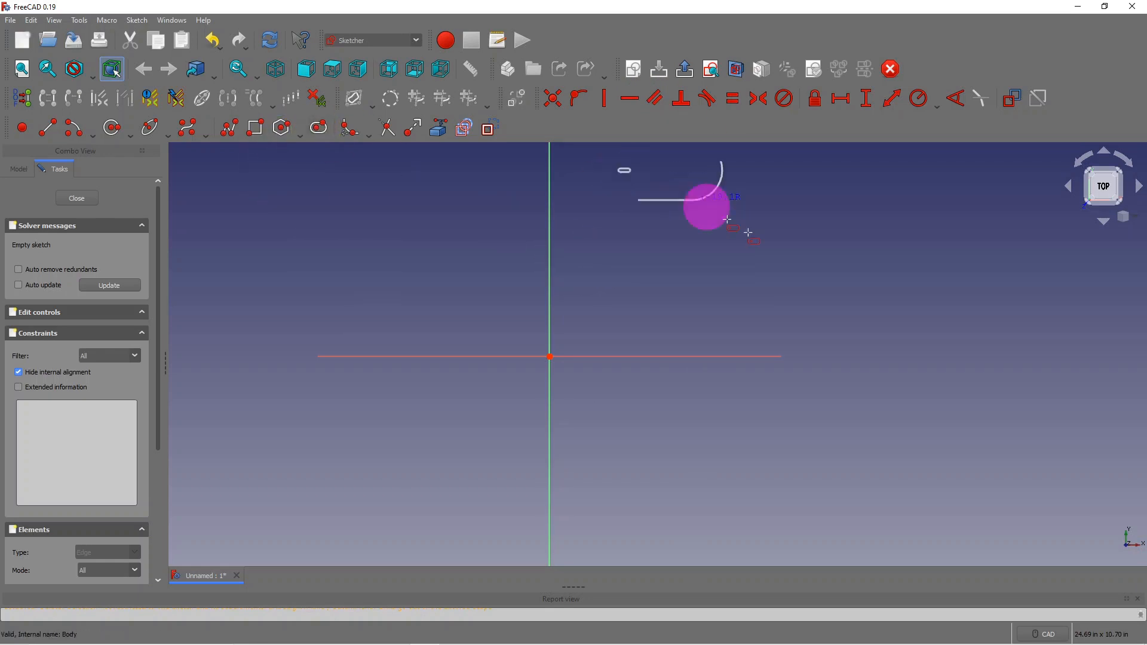
{"action": "left_click", "coordinate": [817, 270]}
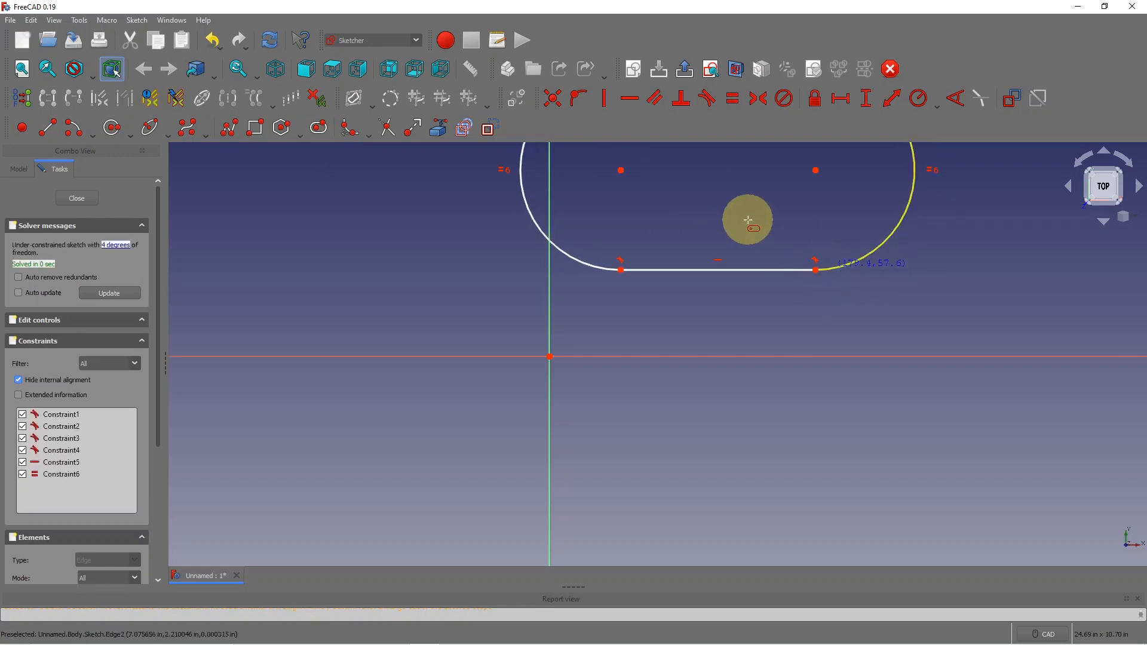
{"action": "scroll", "coordinate": [746, 222], "scroll_direction": "down", "scroll_amount": 3}
{"action": "scroll", "coordinate": [730, 156], "scroll_direction": "up", "scroll_amount": 5}
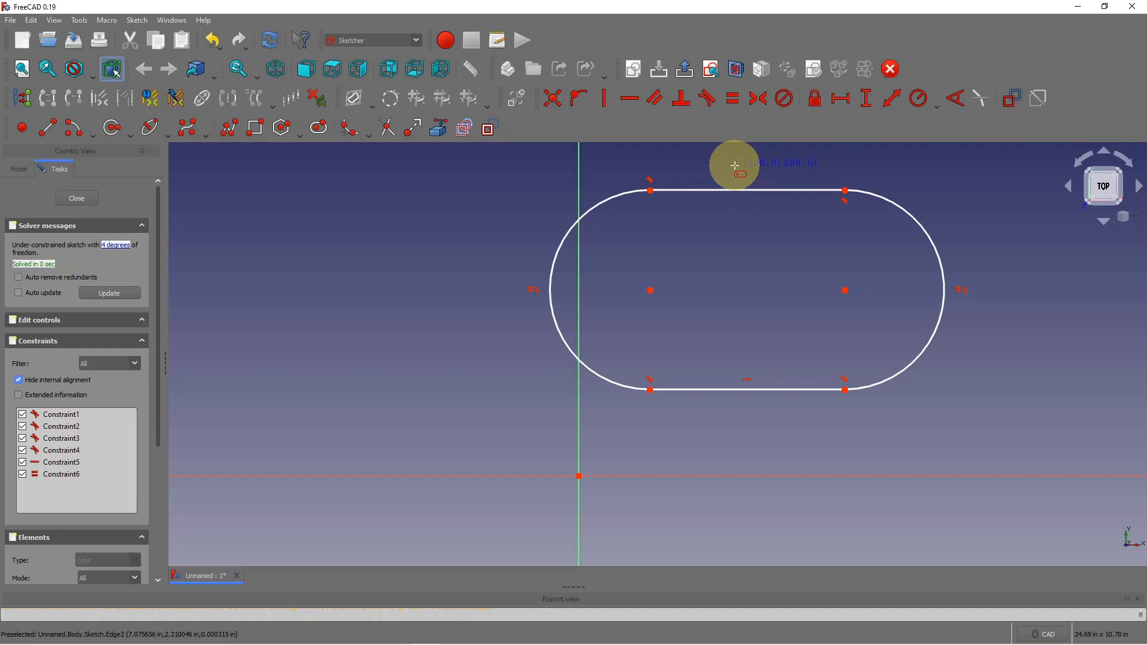
{"action": "right_click", "coordinate": [734, 166]}
{"action": "left_click_drag", "start_coordinate": [742, 192], "coordinate": [833, 202]}
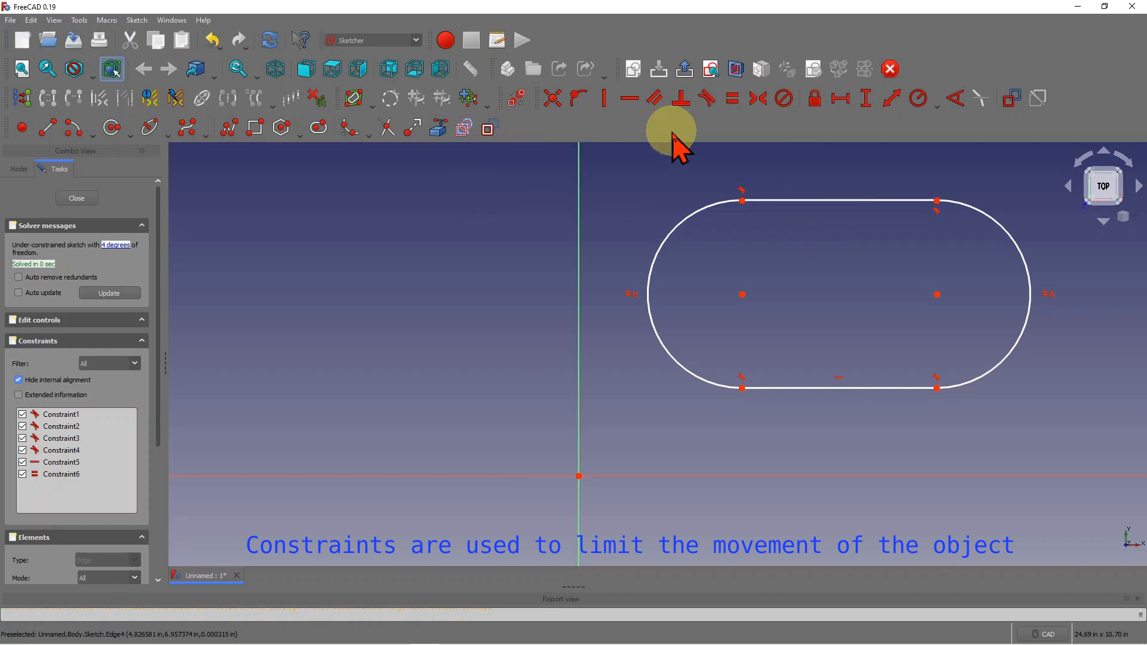
- Add horizontal 4.11 in and vertical 4.587 in distances from the origin to the left arc centre
{"action": "left_click", "coordinate": [840, 98]}
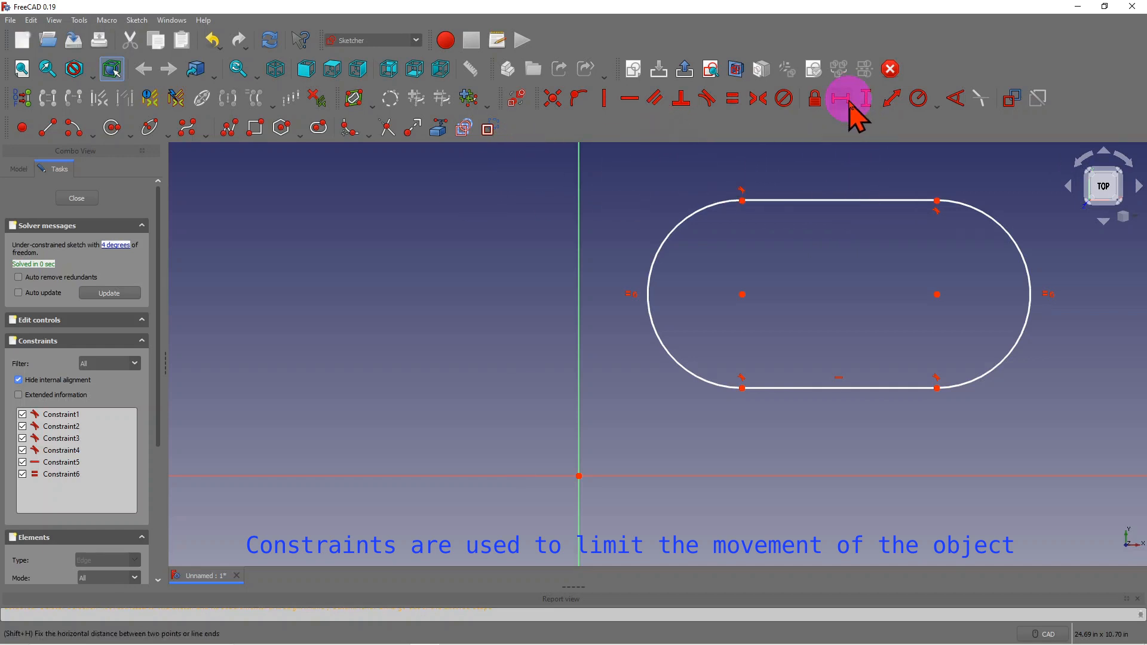
{"action": "left_click", "coordinate": [742, 295]}
{"action": "left_click", "coordinate": [579, 476]}
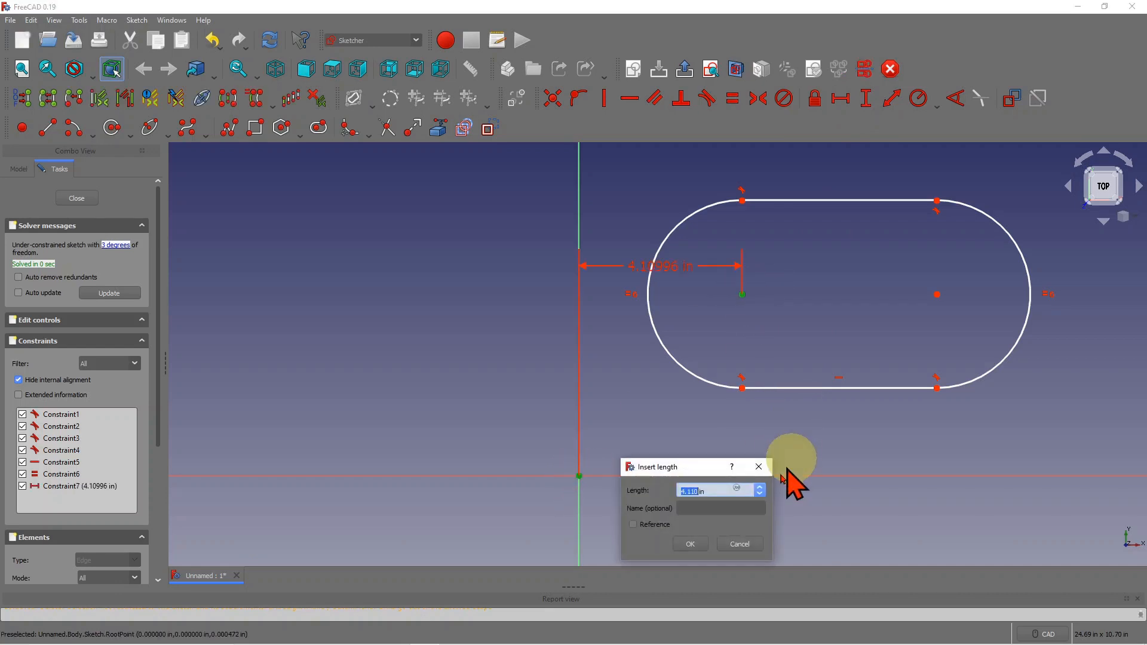
{"action": "left_click", "coordinate": [691, 544]}
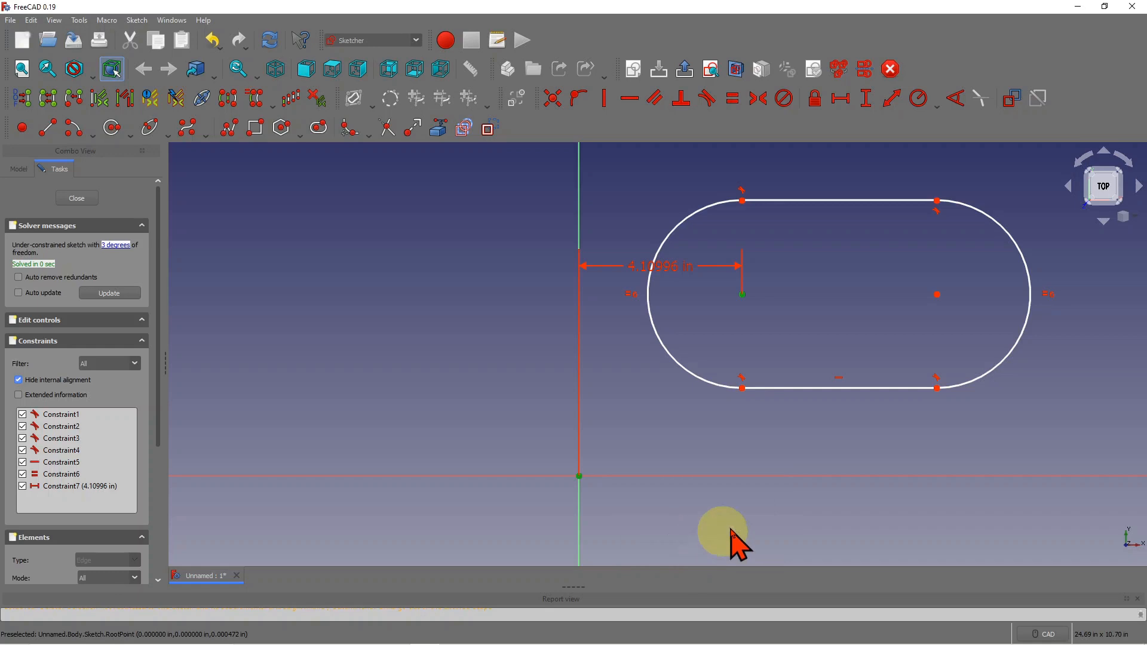
{"action": "left_click", "coordinate": [865, 107]}
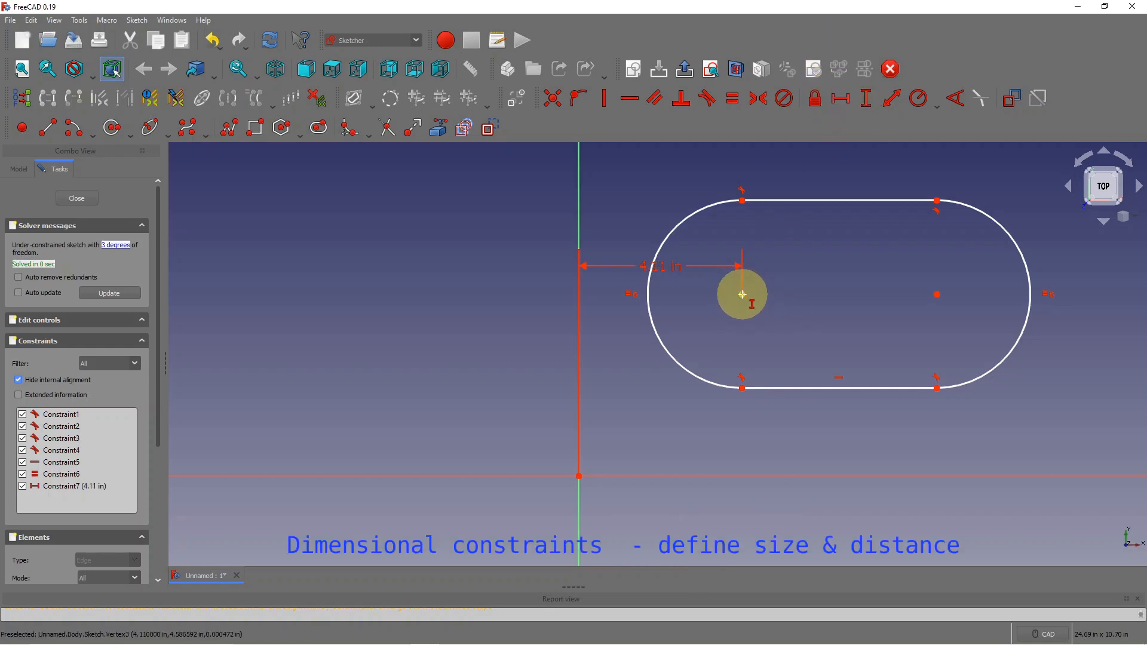
{"action": "left_click", "coordinate": [742, 295]}
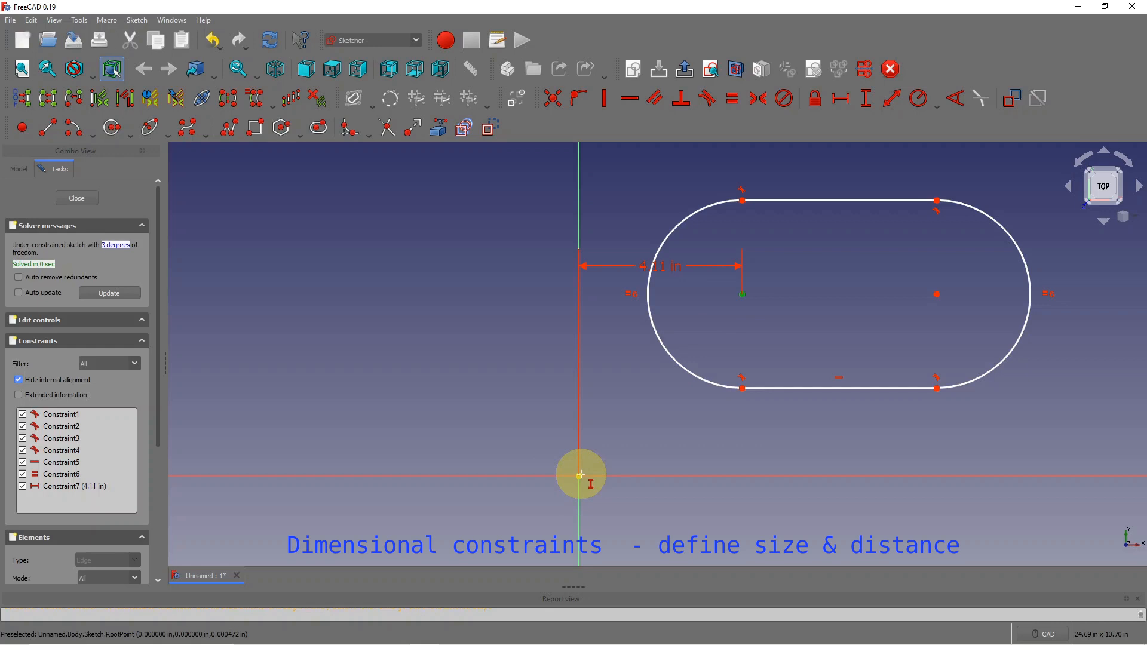
{"action": "left_click", "coordinate": [579, 475]}
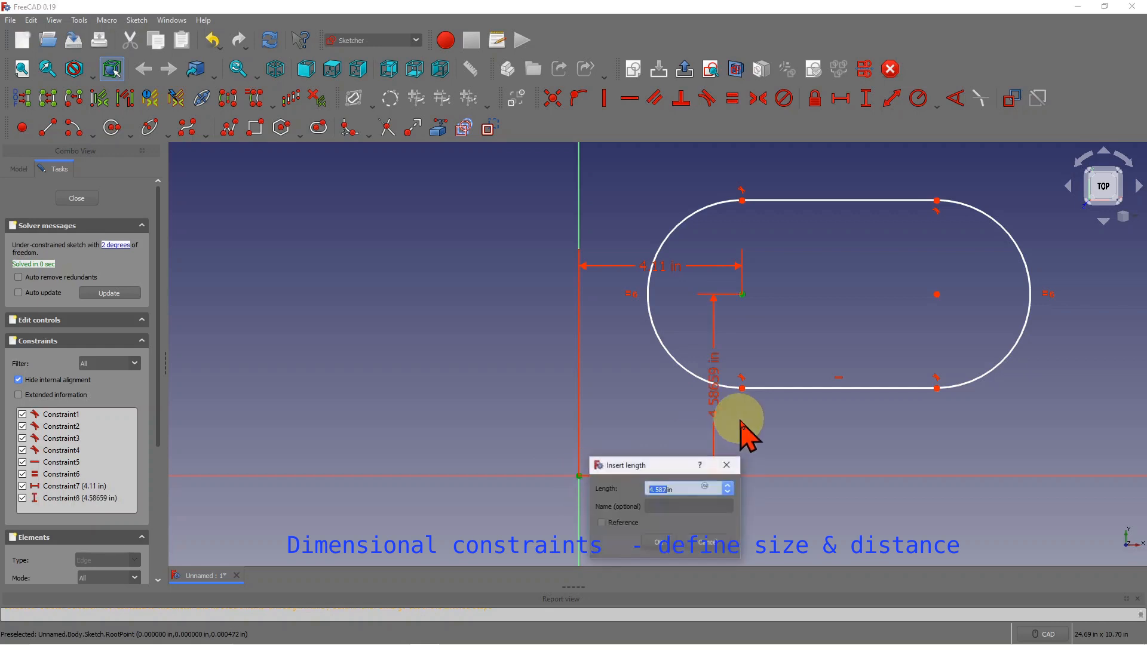
{"action": "left_click", "coordinate": [657, 542]}
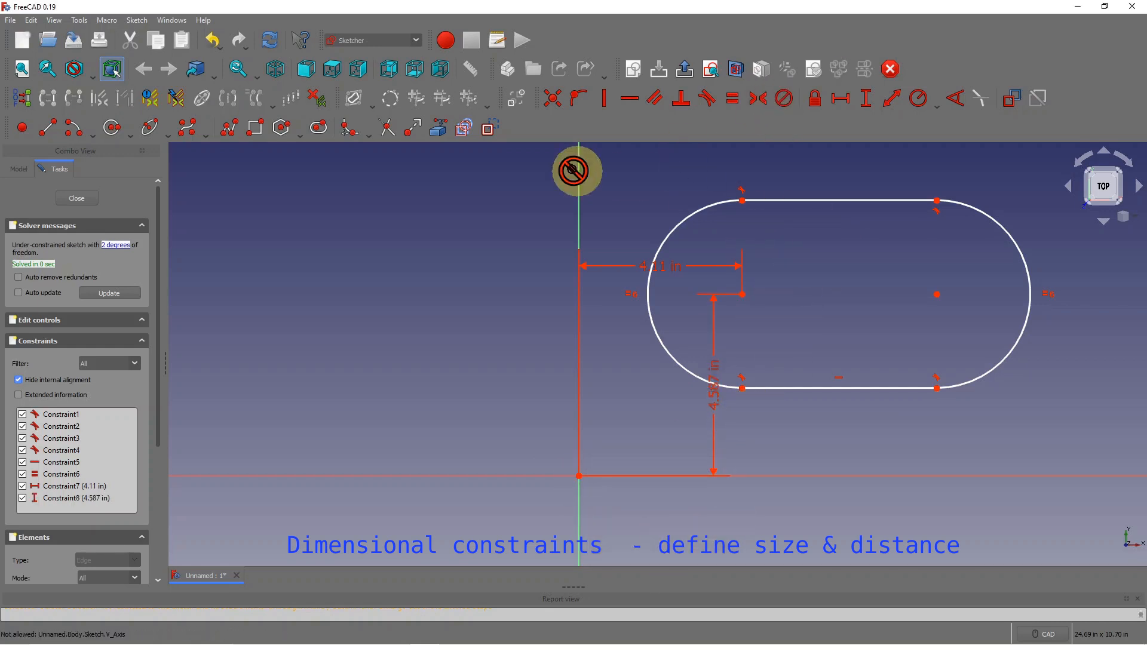
{"action": "scroll", "coordinate": [824, 213], "scroll_direction": "up", "scroll_amount": 1}
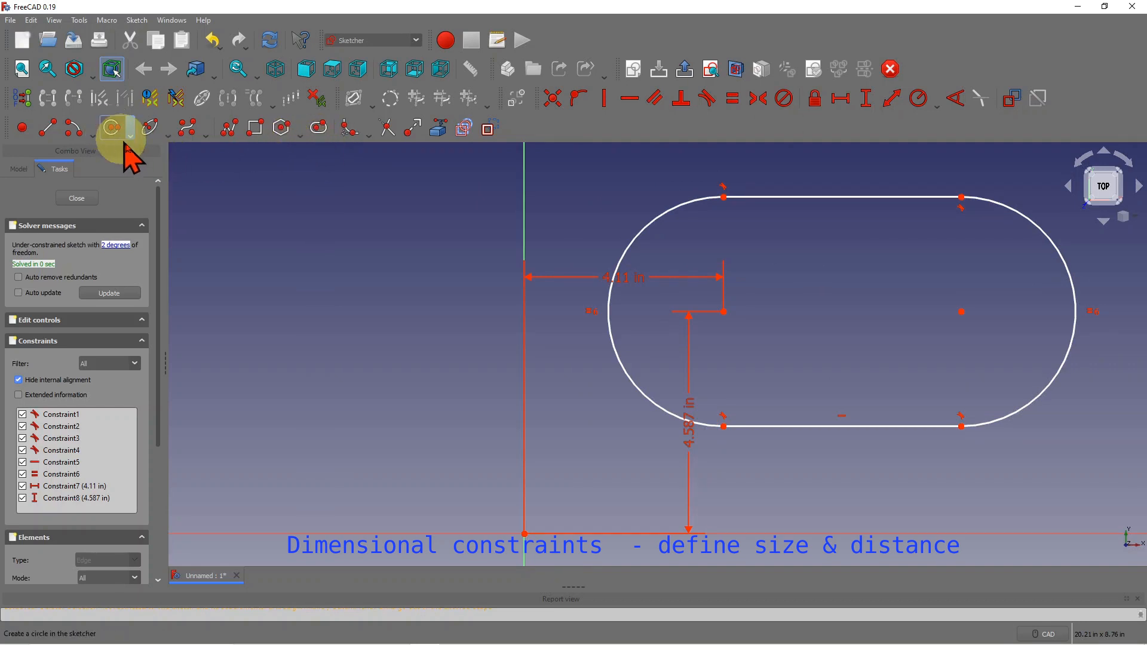
- Draw a circle centred on each of the slot's end arcs
{"action": "left_click", "coordinate": [122, 137]}
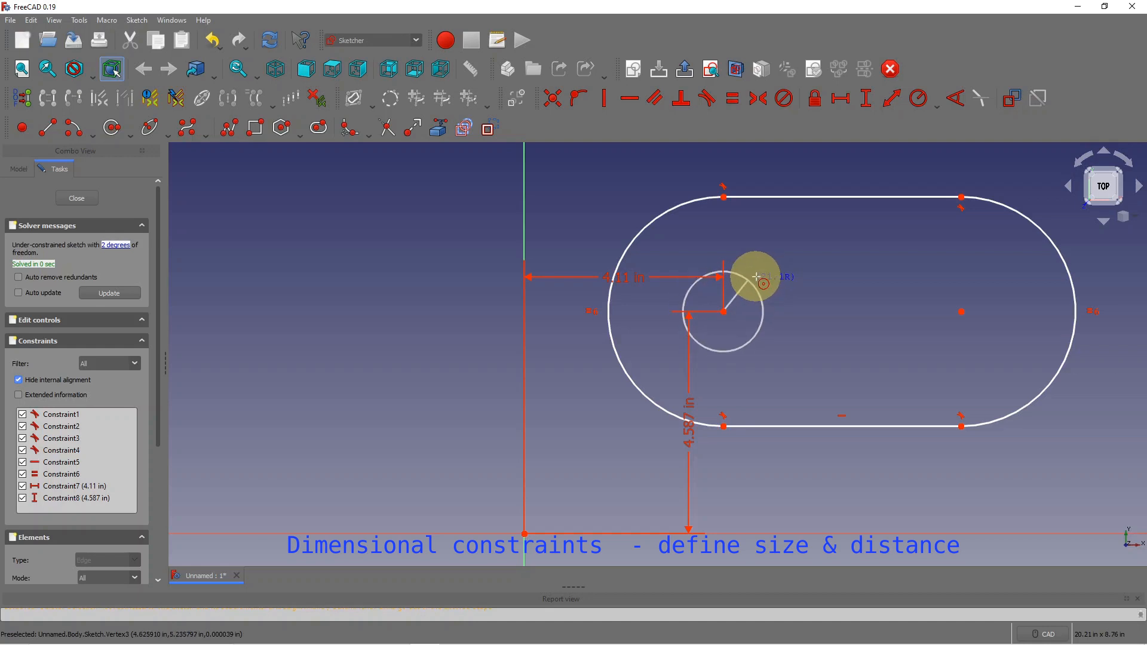
{"action": "left_click", "coordinate": [774, 274]}
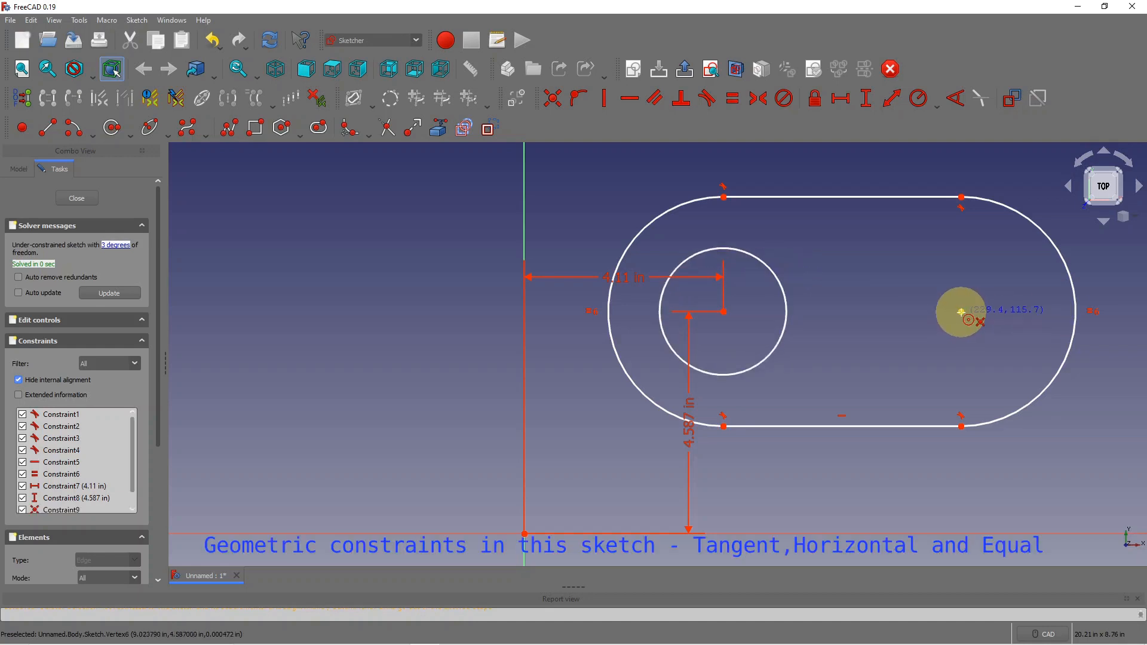
{"action": "left_click", "coordinate": [969, 308]}
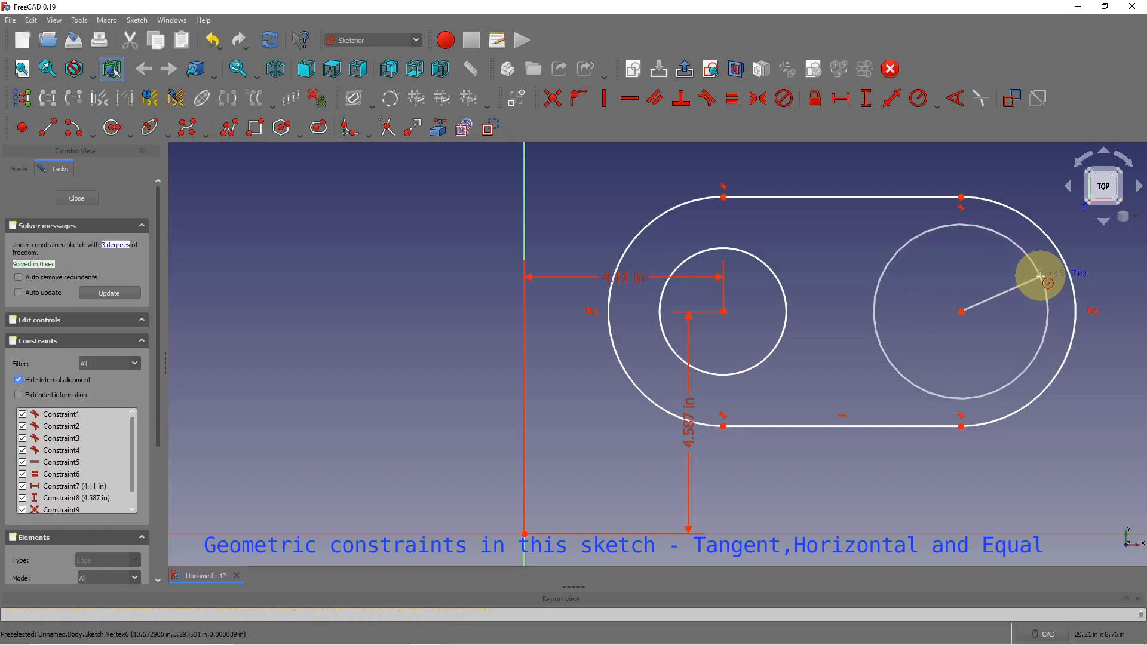
{"action": "left_click", "coordinate": [1043, 283]}
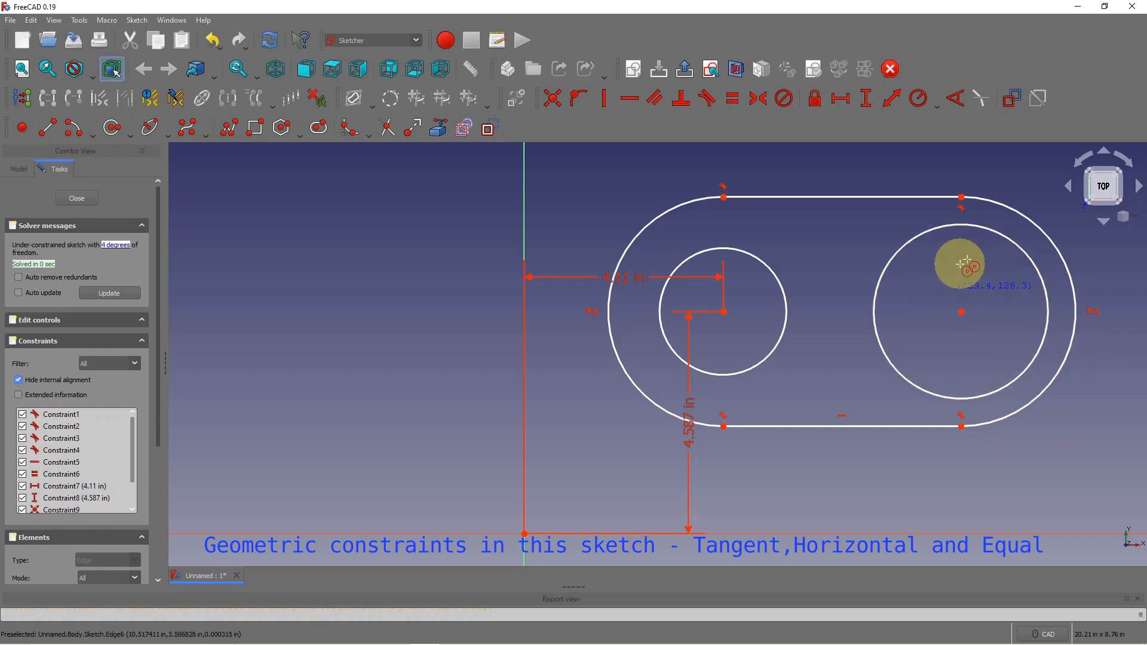
{"action": "right_click", "coordinate": [854, 212]}
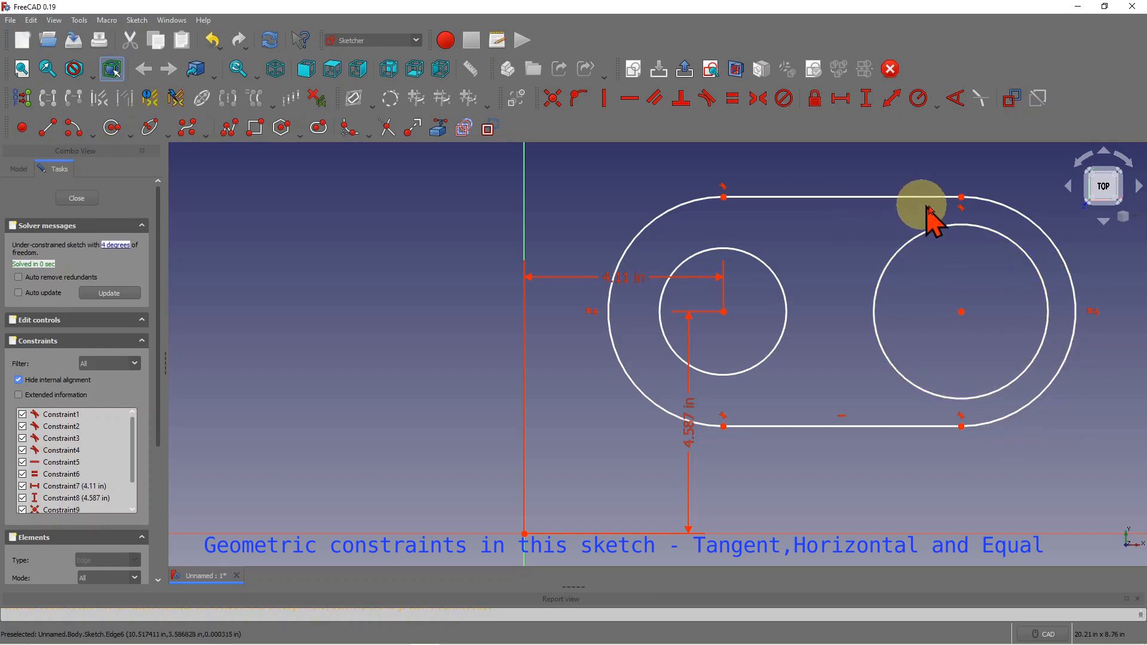
- Stretch the slot longer to the right and shrink both circles, keeping the right one larger
{"action": "left_click_drag", "start_coordinate": [980, 203], "coordinate": [1046, 207]}
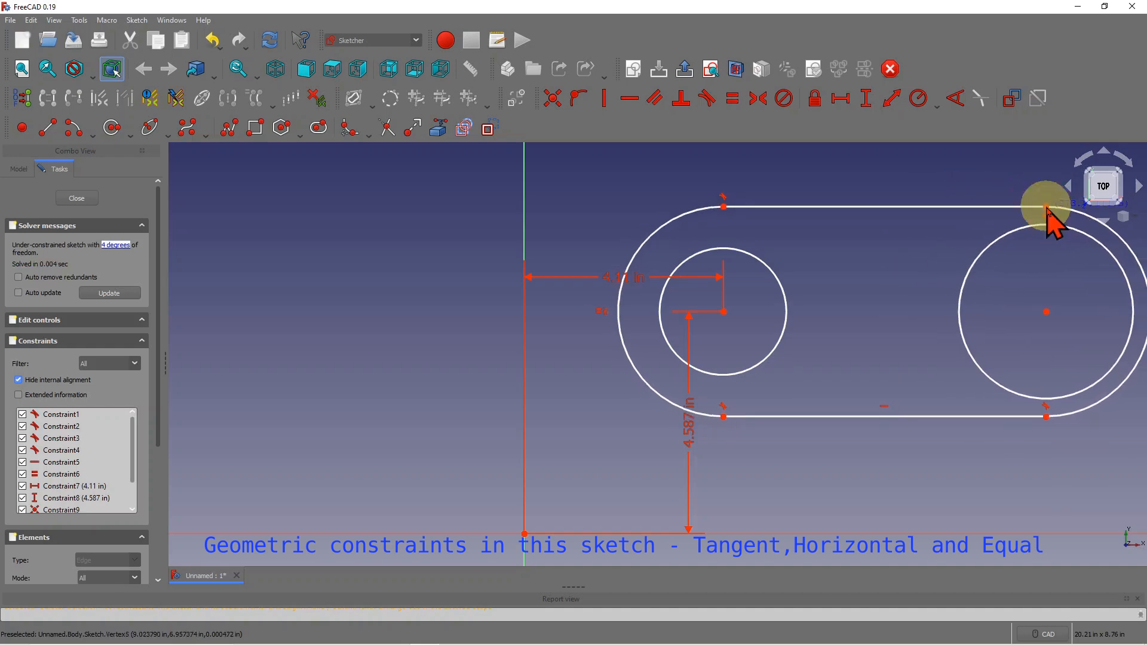
{"action": "left_click_drag", "start_coordinate": [1011, 240], "coordinate": [1014, 251]}
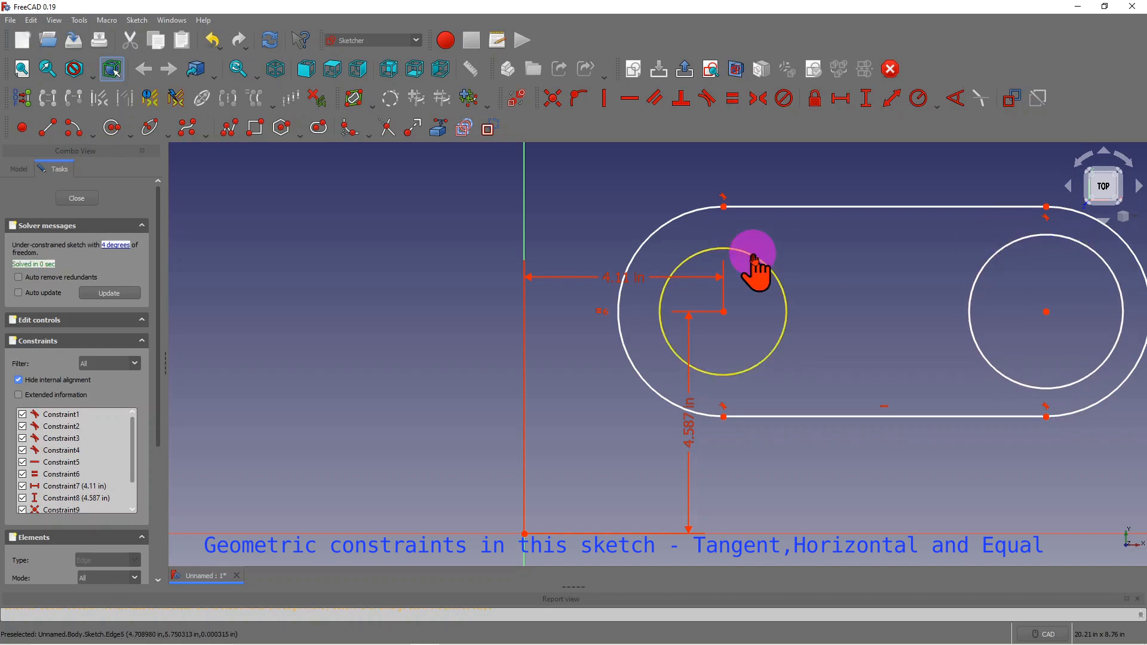
{"action": "left_click_drag", "start_coordinate": [754, 258], "coordinate": [753, 270]}
{"action": "left_click_drag", "start_coordinate": [1037, 235], "coordinate": [1035, 240]}
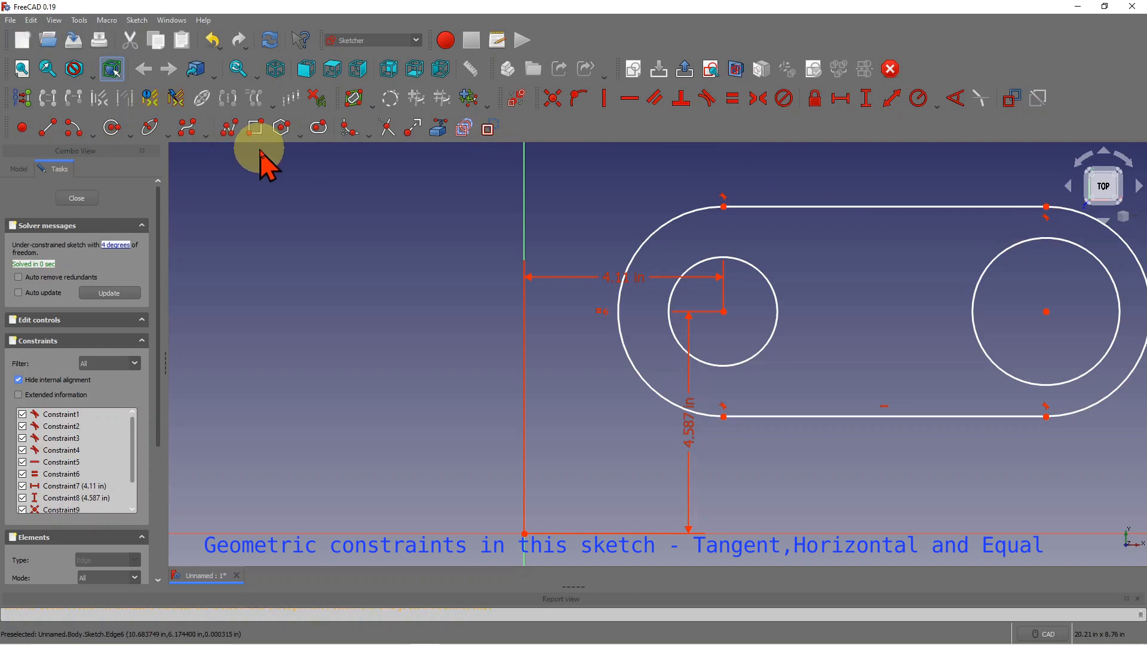
- Draw a square between the circles and dimension the slot length at 6.674 in
{"action": "left_click", "coordinate": [256, 127]}
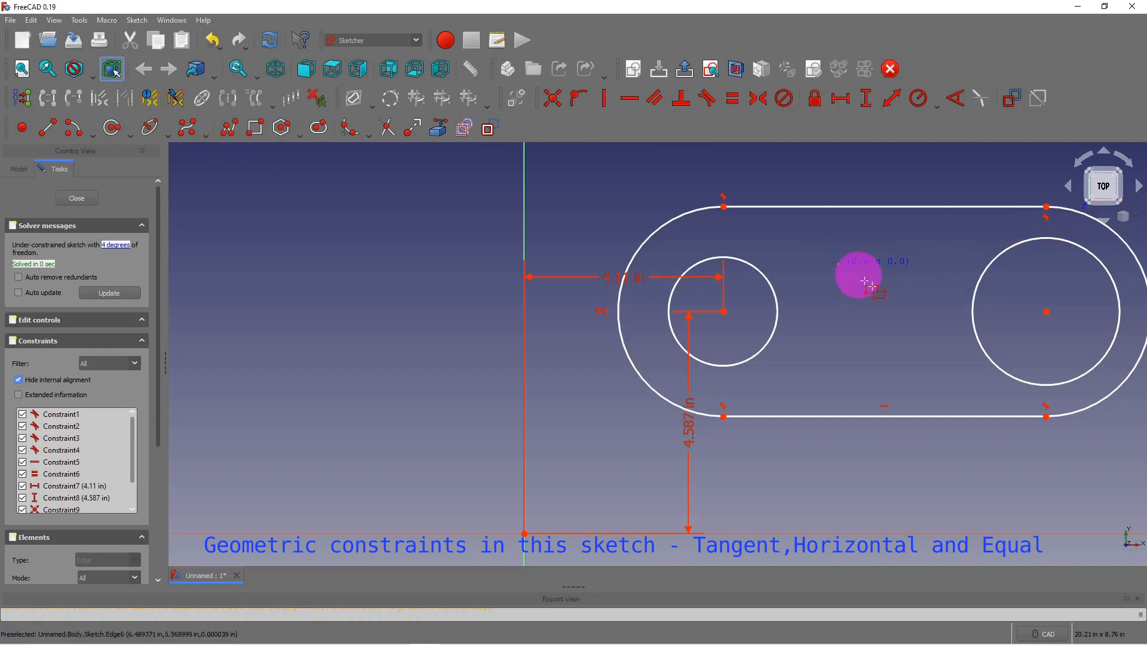
{"action": "left_click", "coordinate": [929, 359]}
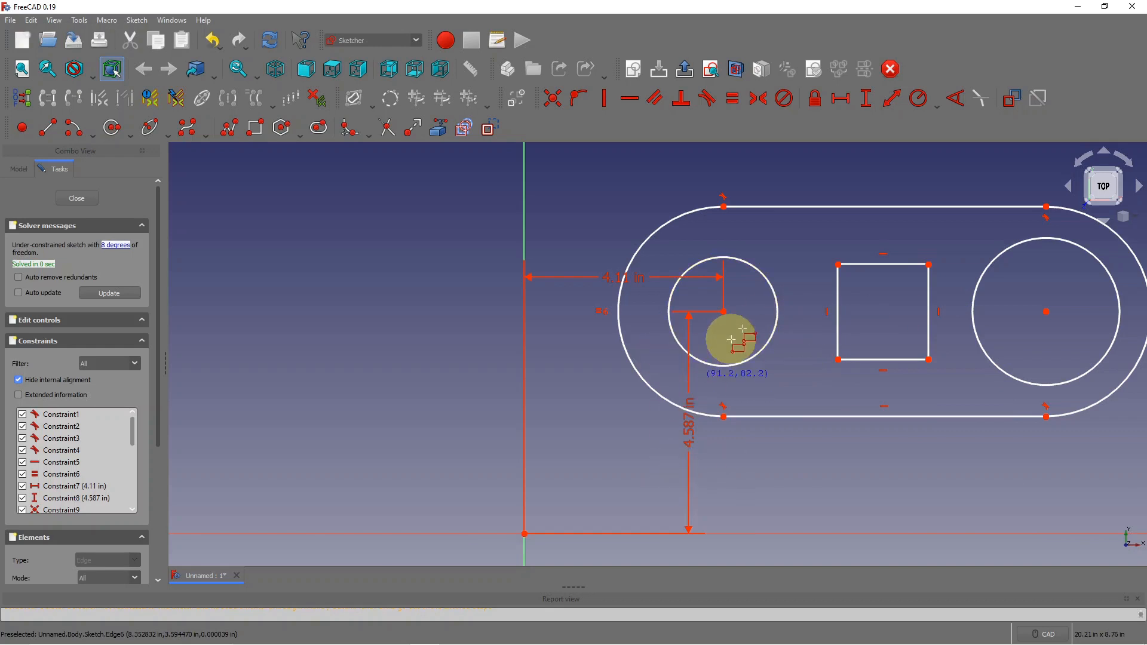
{"action": "left_click", "coordinate": [844, 102]}
{"action": "left_click", "coordinate": [880, 206]}
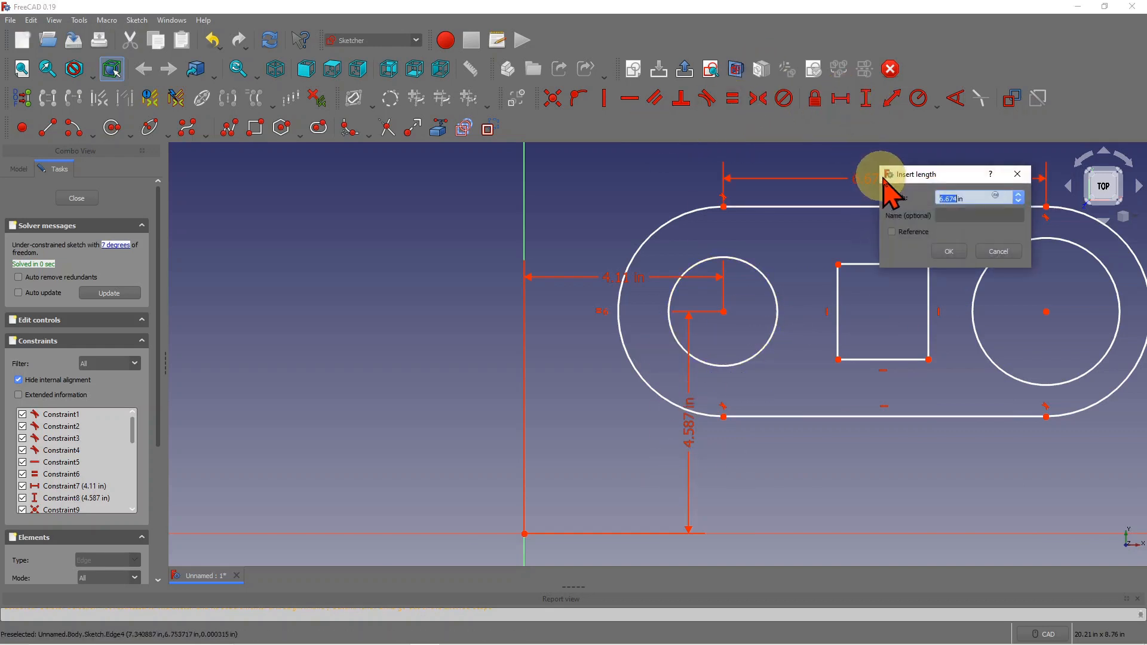
{"action": "left_click", "coordinate": [950, 251]}
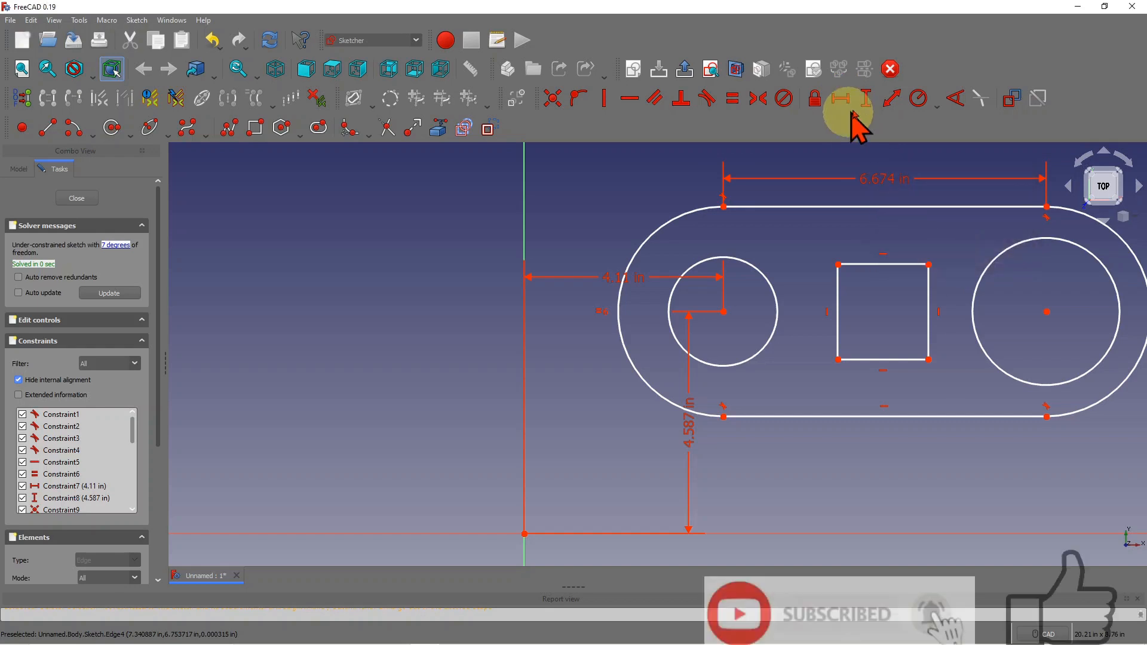
{"action": "left_click", "coordinate": [866, 99]}
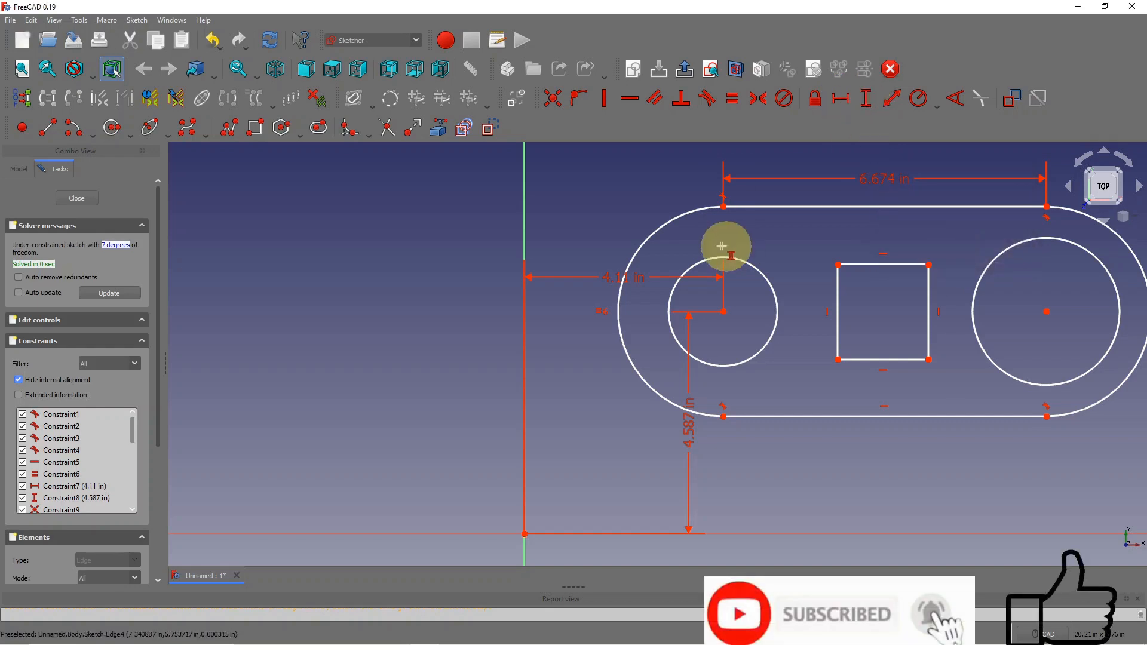
- Constrain the slot height to 4.333 in and move its label left of the slot
{"action": "left_click", "coordinate": [723, 207]}
{"action": "left_click", "coordinate": [723, 417]}
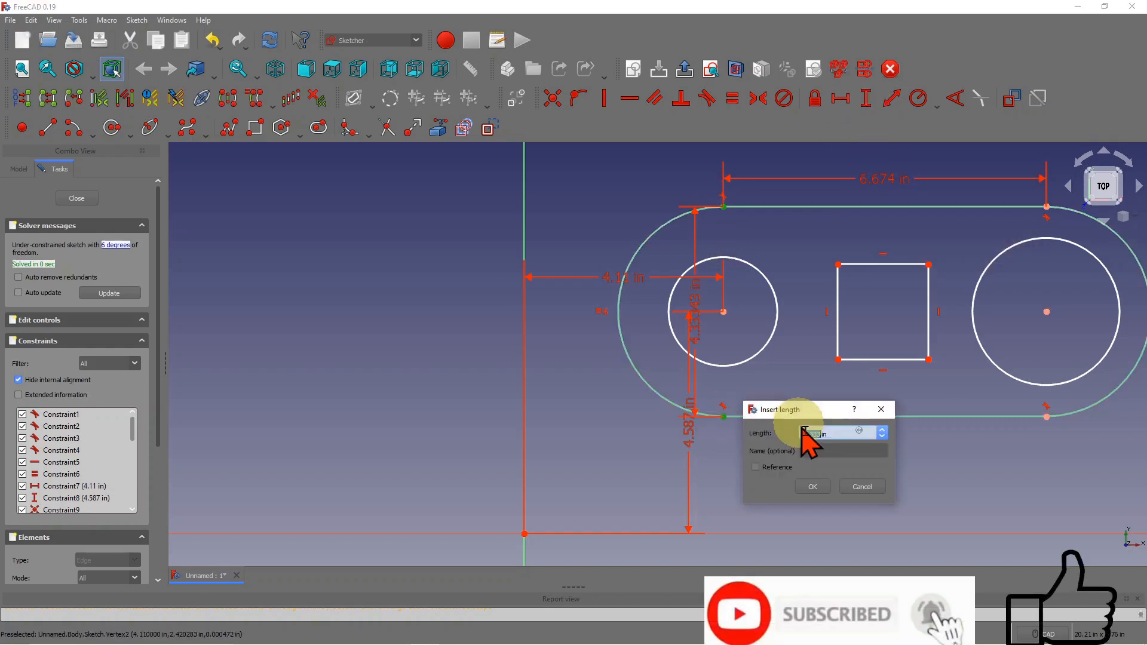
{"action": "left_click", "coordinate": [814, 487]}
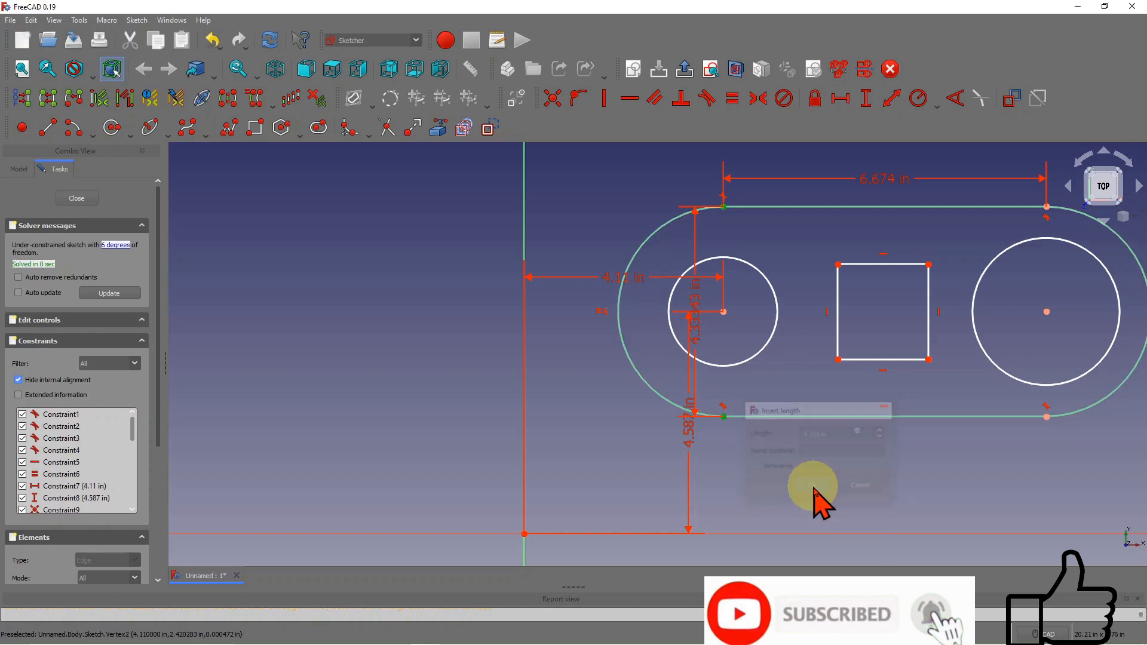
{"action": "right_click", "coordinate": [741, 333]}
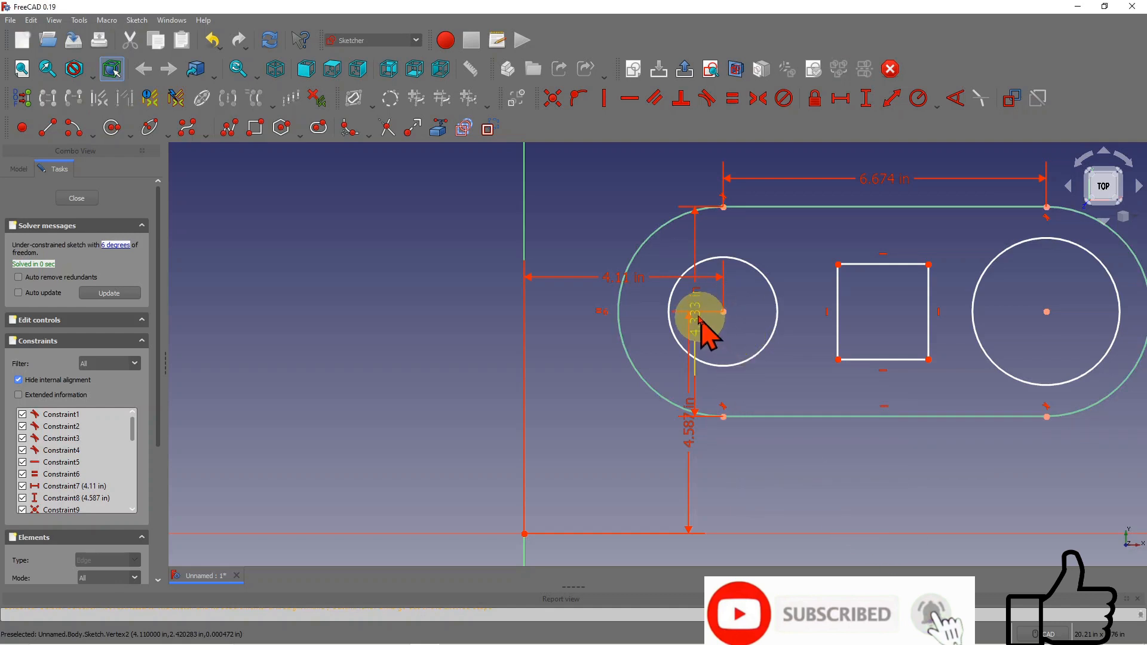
{"action": "left_click_drag", "start_coordinate": [563, 317], "coordinate": [412, 335]}
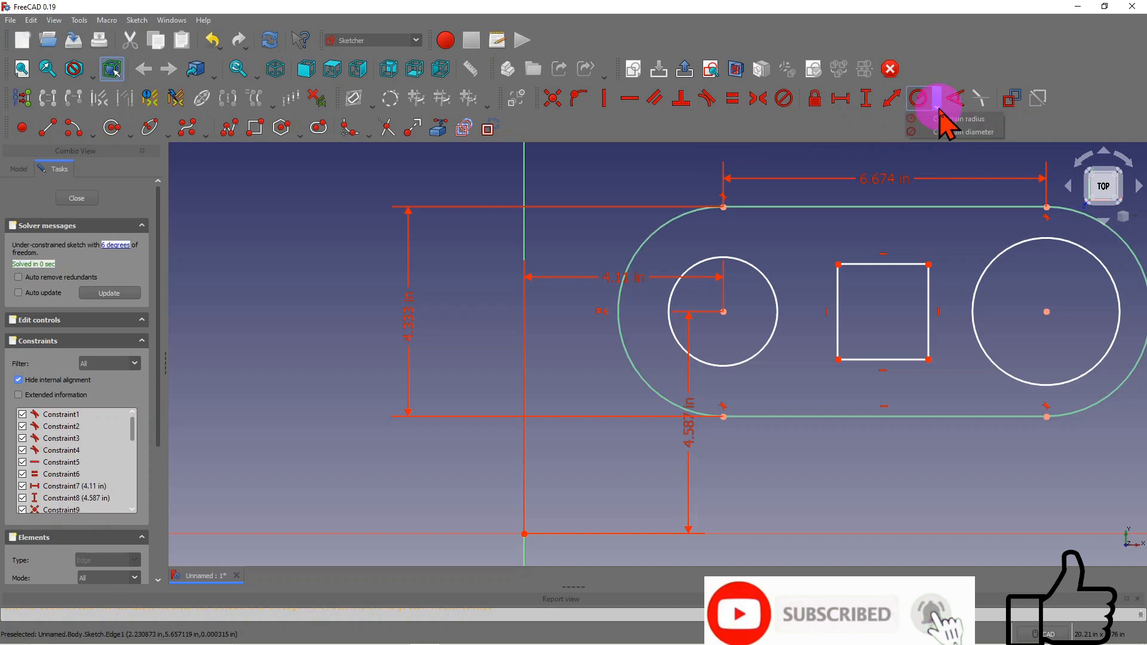
- Set radius constraints: 1.125 in on the left circle, 1.5 in on the right
{"action": "left_click", "coordinate": [920, 99]}
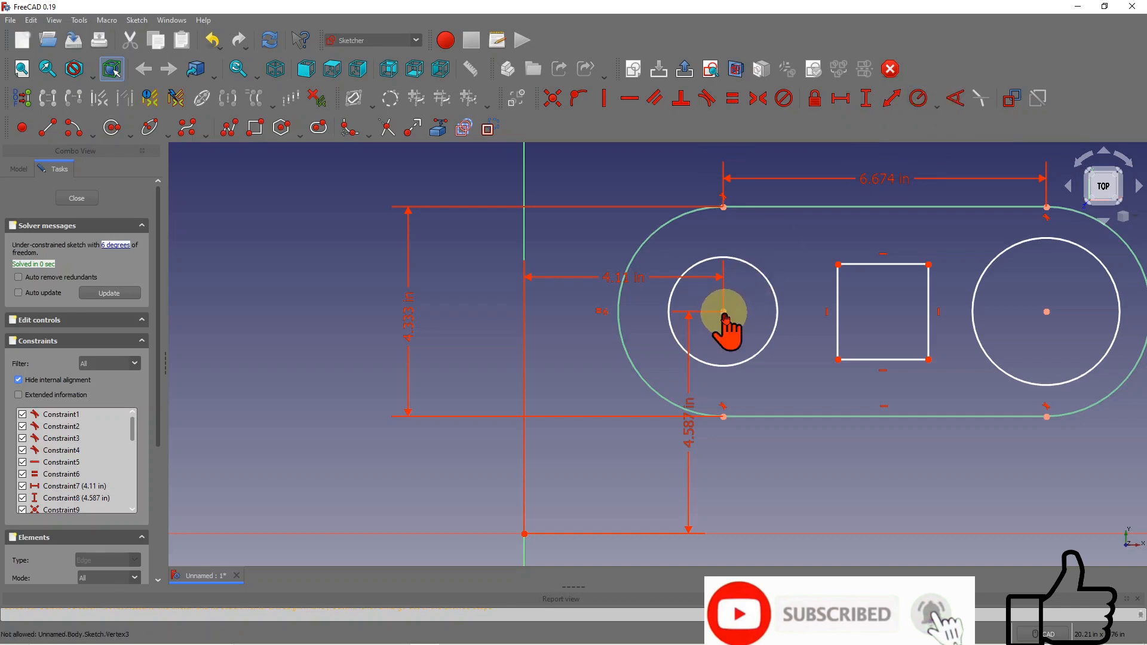
{"action": "left_click", "coordinate": [770, 287]}
{"action": "left_click", "coordinate": [565, 356]}
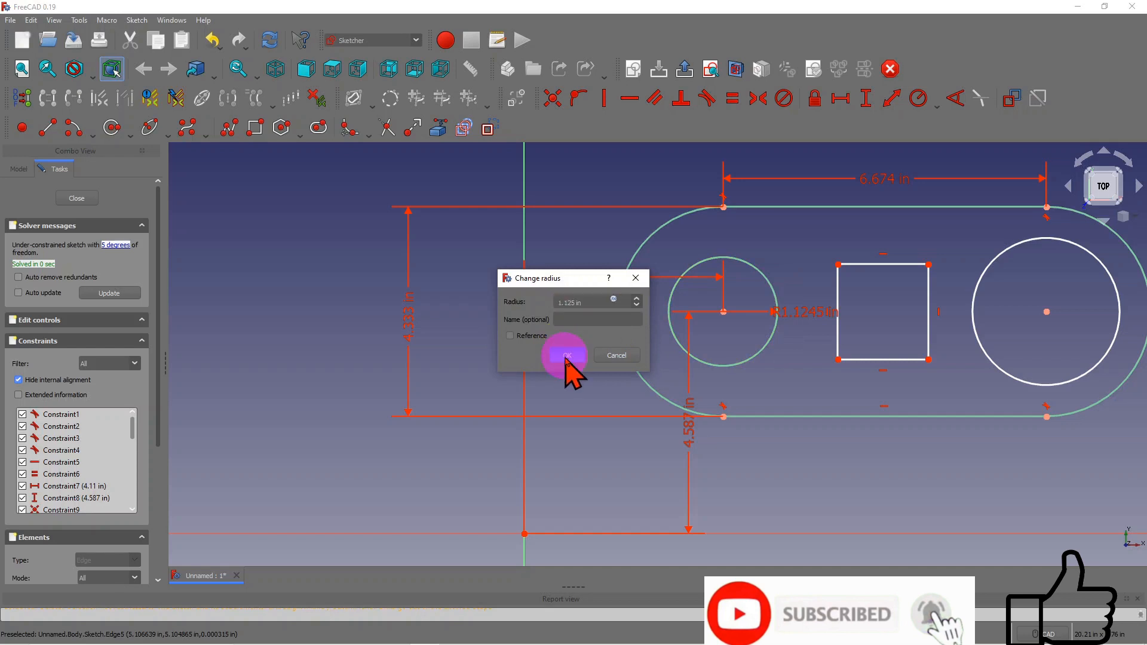
{"action": "left_click", "coordinate": [1106, 269]}
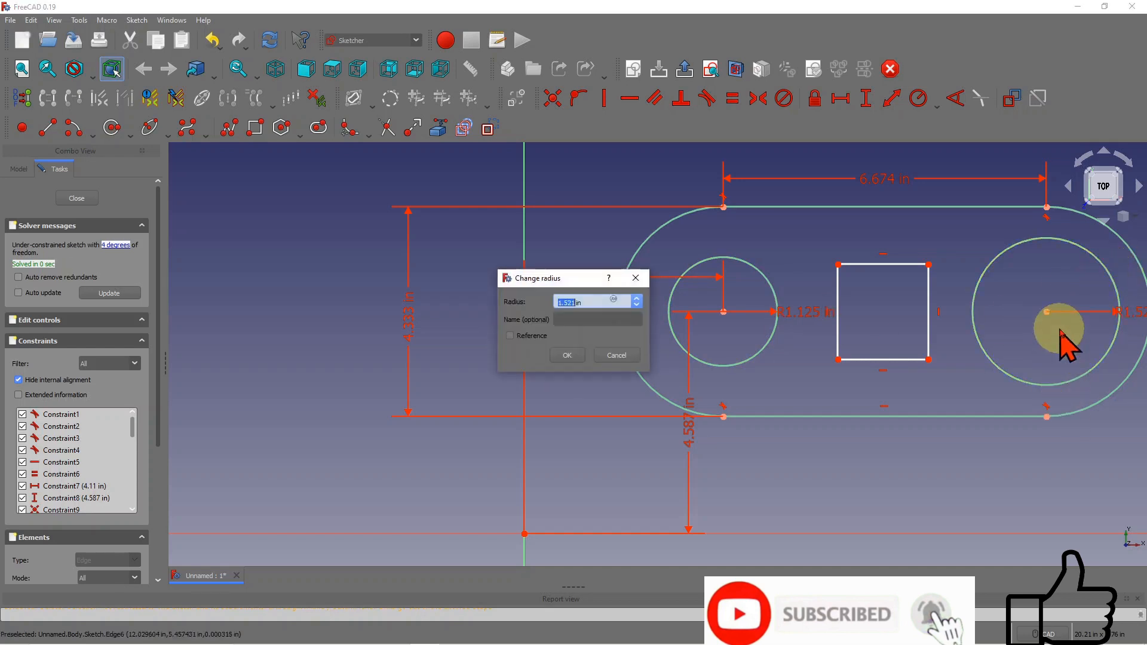
{"action": "left_click", "coordinate": [565, 357]}
{"action": "scroll", "coordinate": [609, 287], "scroll_direction": "down", "scroll_amount": 1}
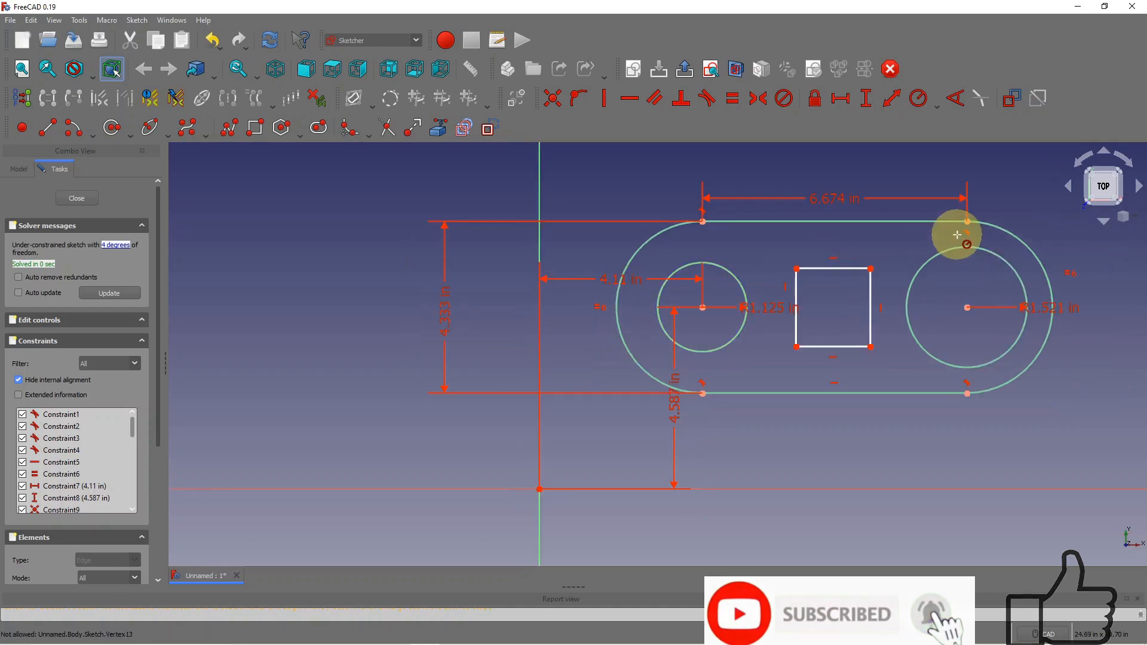
{"action": "scroll", "coordinate": [977, 230], "scroll_direction": "up", "scroll_amount": 1}
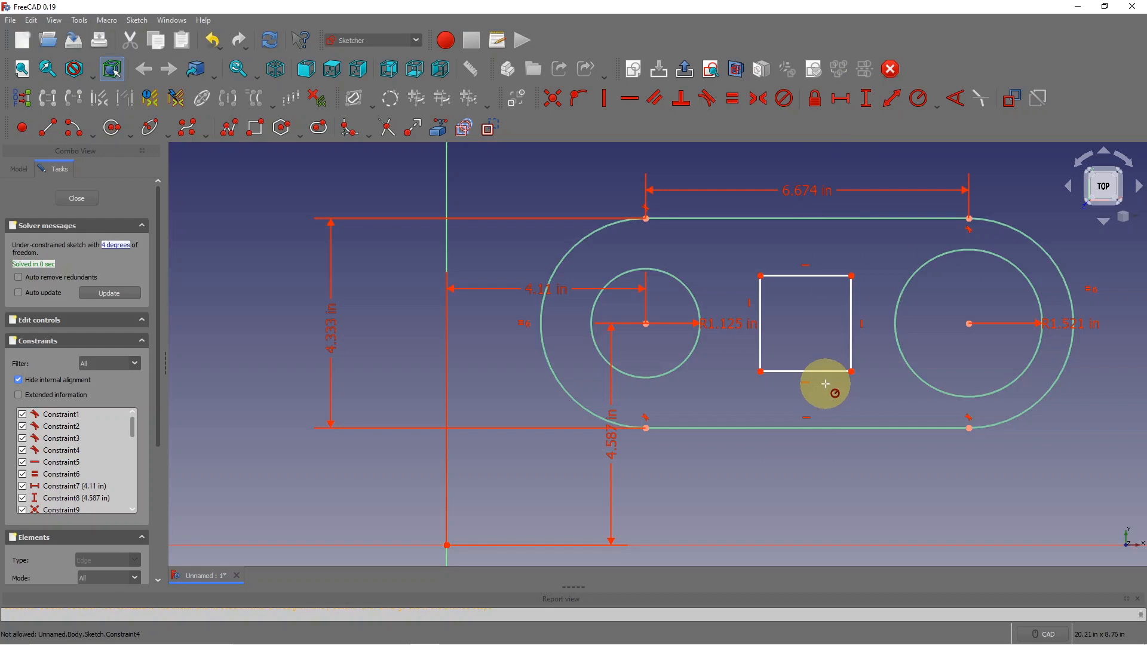
- Size the square to 1.875 in wide by 1.975 in tall
{"action": "left_click", "coordinate": [843, 102]}
{"action": "left_click", "coordinate": [815, 275]}
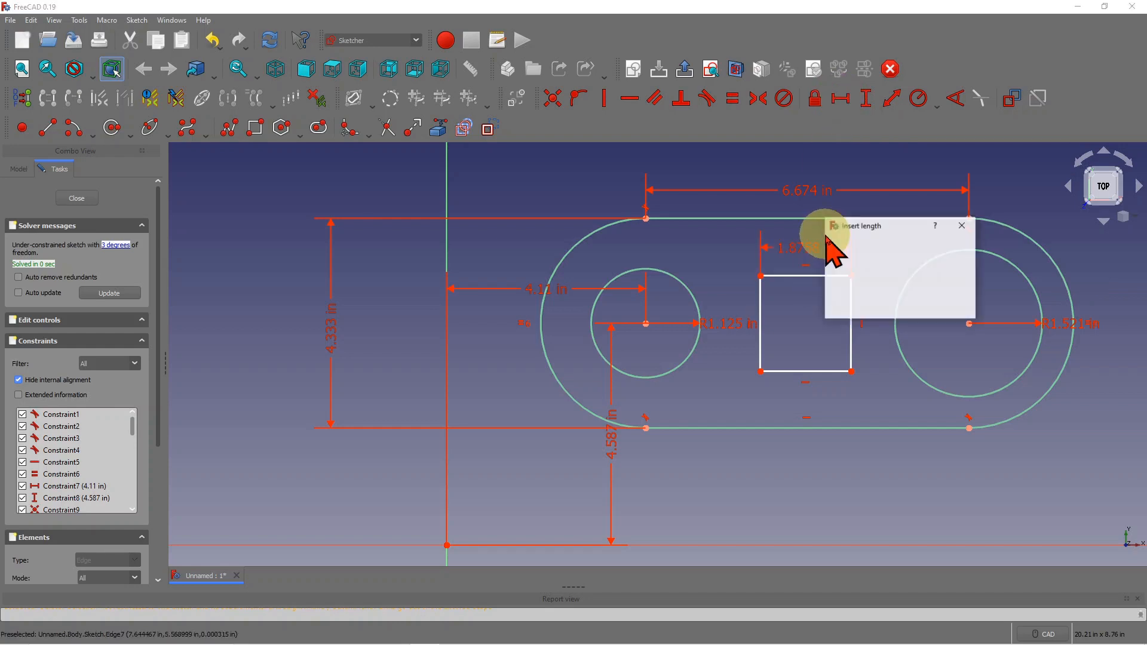
{"action": "left_click", "coordinate": [894, 303]}
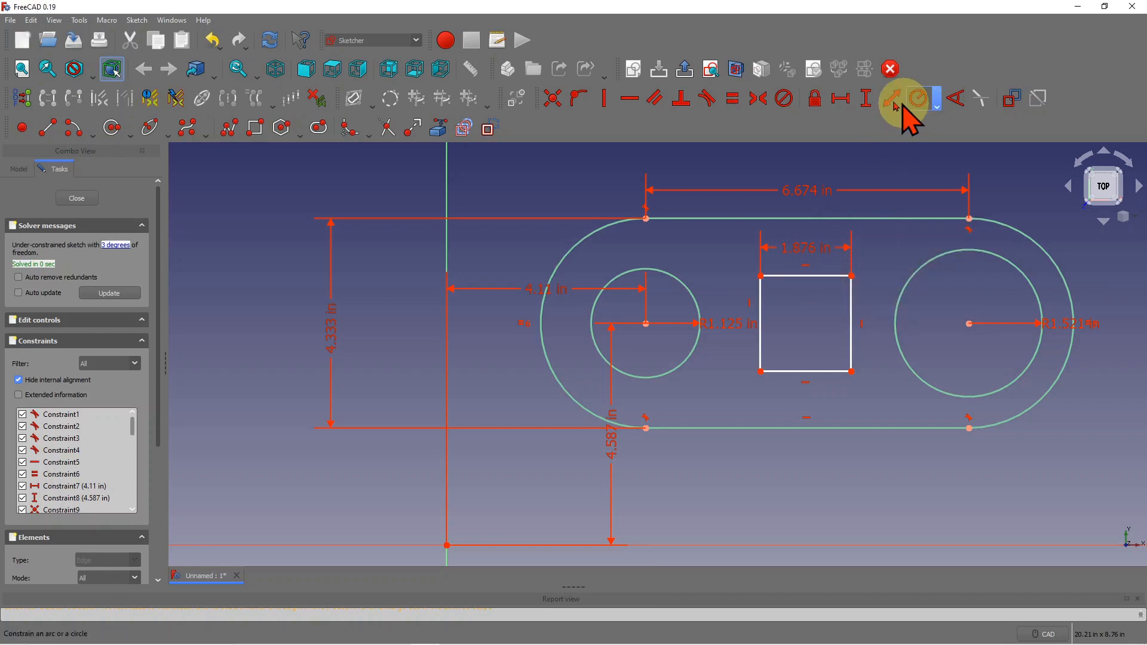
{"action": "left_click", "coordinate": [867, 98]}
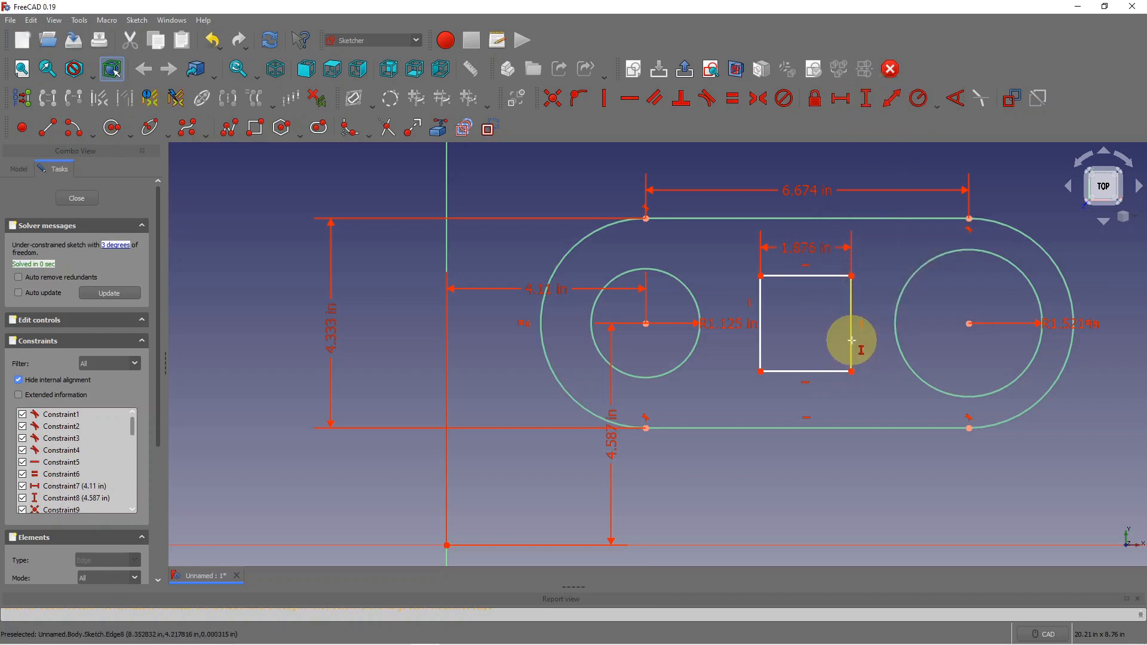
{"action": "left_click", "coordinate": [852, 341]}
{"action": "left_click", "coordinate": [980, 436]}
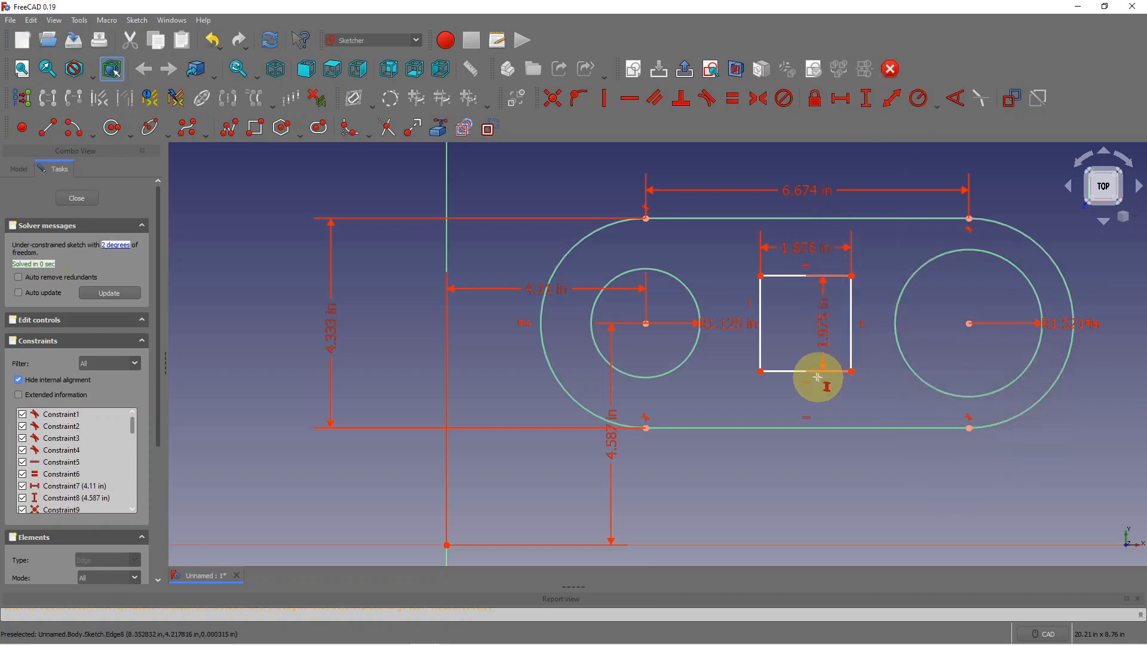
- Position the square 2.367 in and 0.982 in from the left hole, and move the R1.125 label below
{"action": "left_click", "coordinate": [841, 100]}
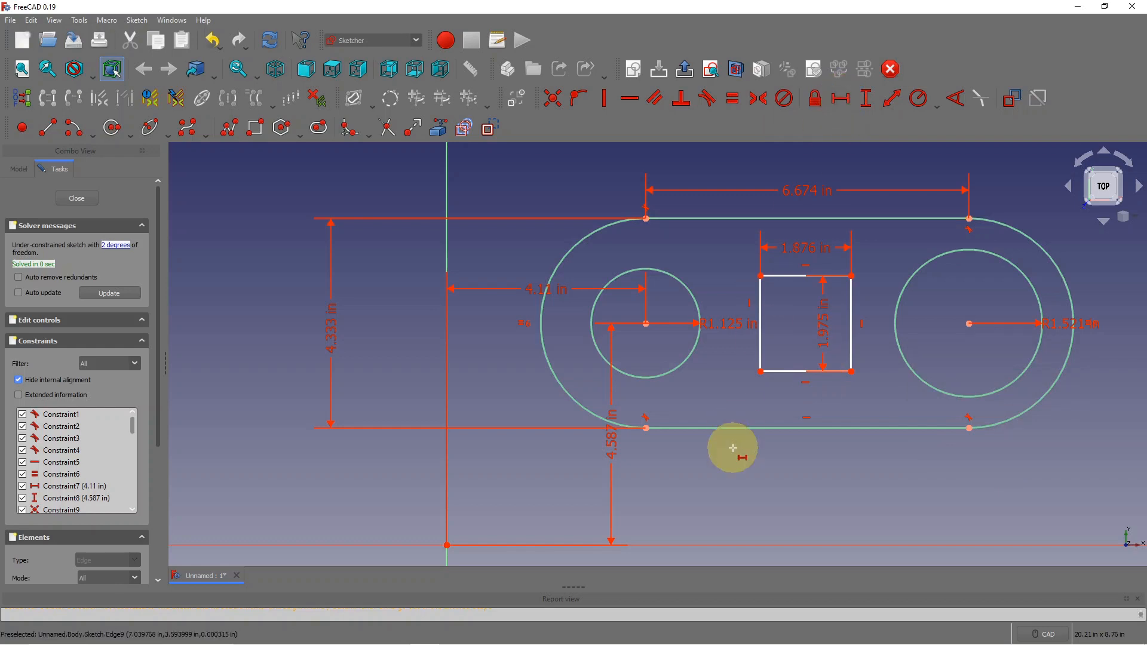
{"action": "left_click", "coordinate": [646, 428]}
{"action": "left_click", "coordinate": [760, 371]}
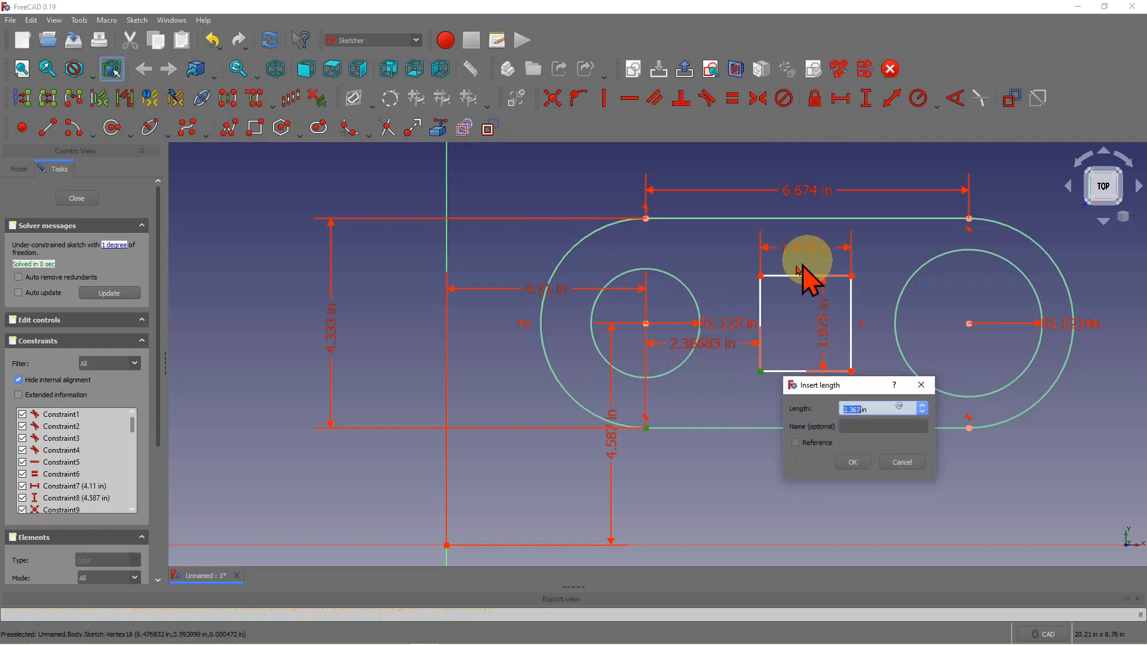
{"action": "left_click", "coordinate": [853, 461]}
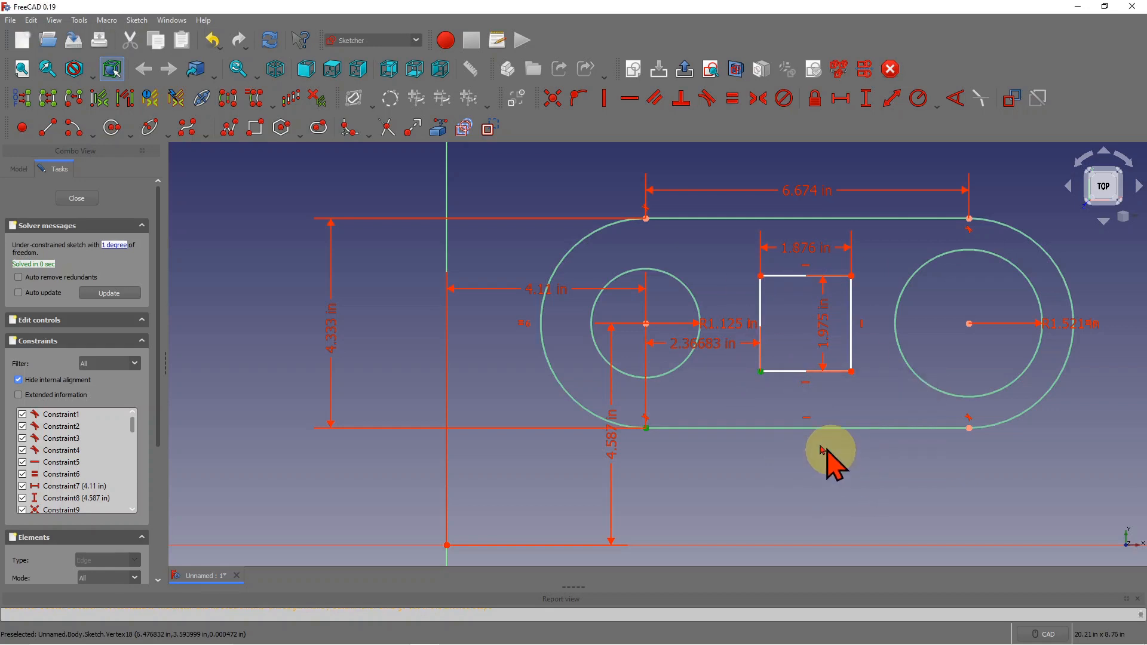
{"action": "left_click", "coordinate": [866, 98]}
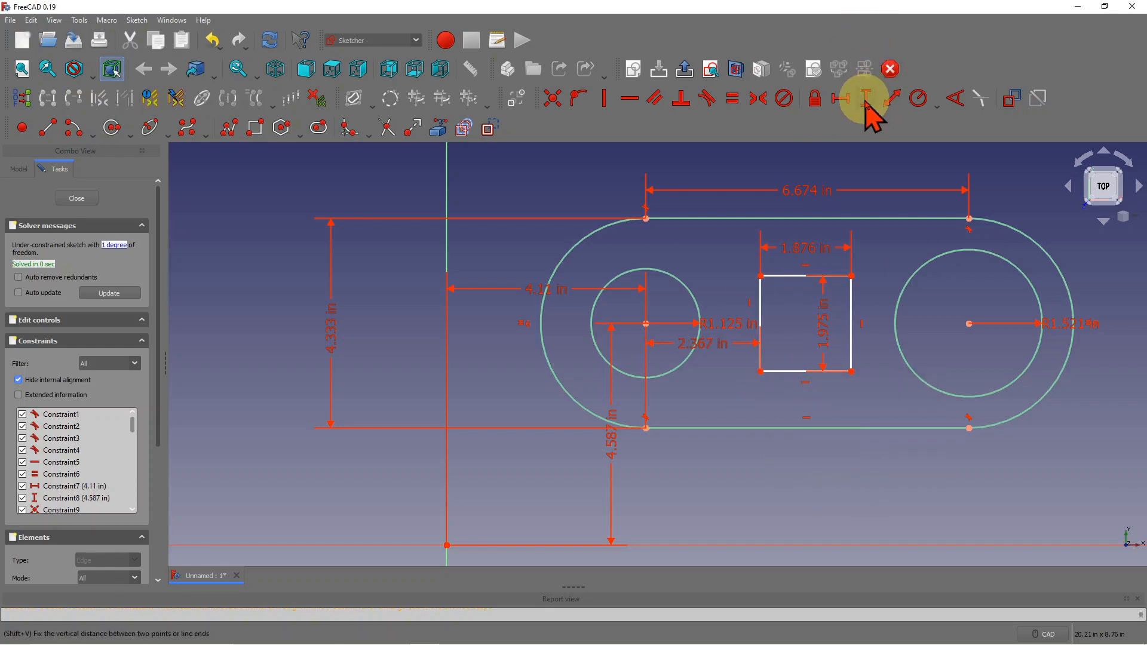
{"action": "left_click", "coordinate": [760, 277]}
{"action": "left_click", "coordinate": [645, 323]}
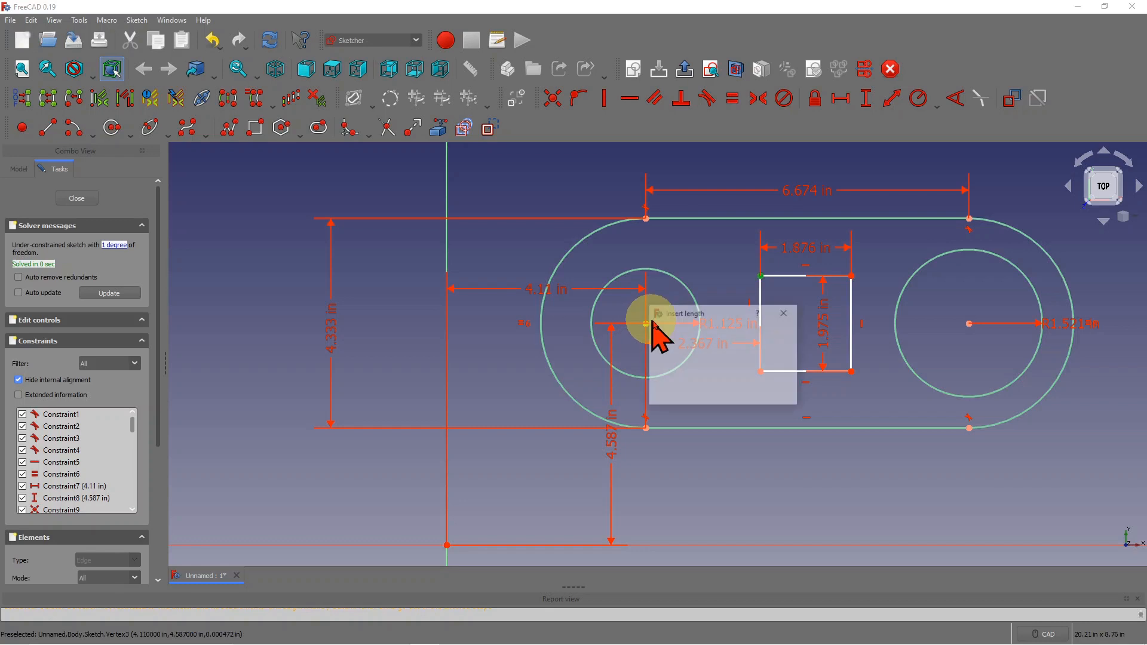
{"action": "left_click", "coordinate": [718, 390]}
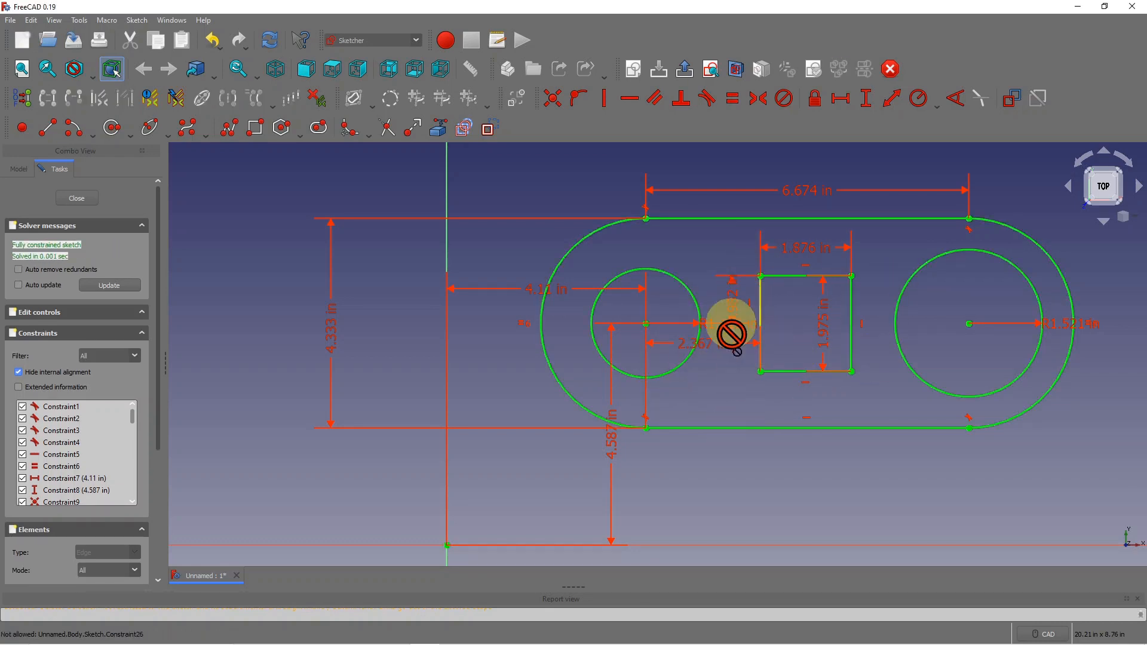
{"action": "key", "text": "Escape"}
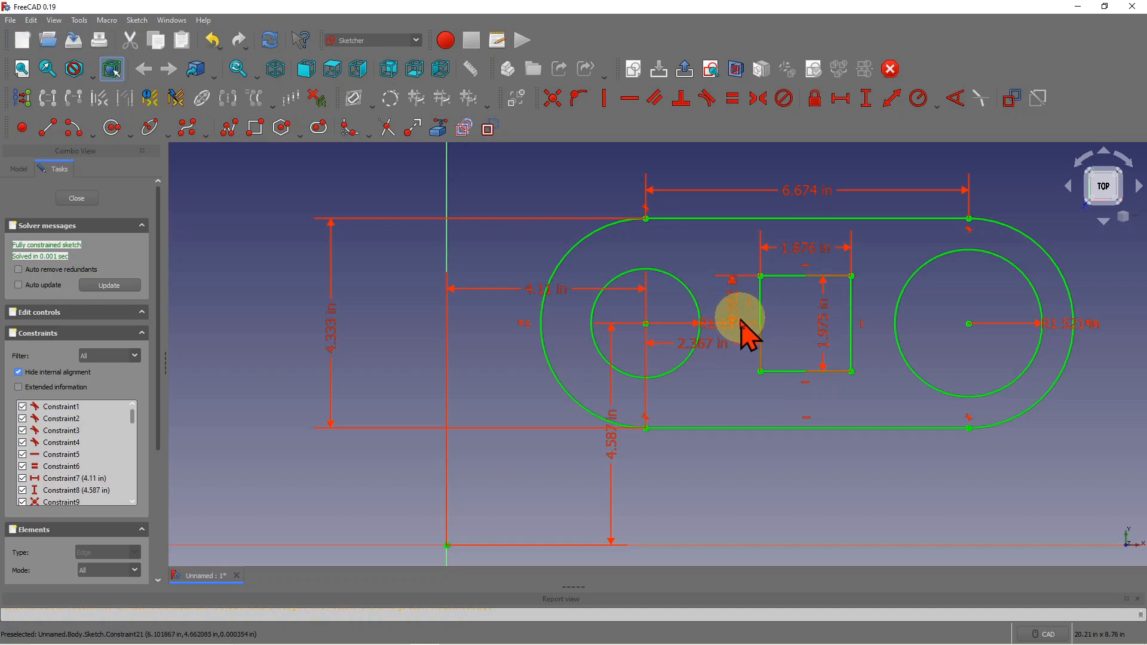
{"action": "left_click_drag", "start_coordinate": [752, 331], "coordinate": [755, 499]}
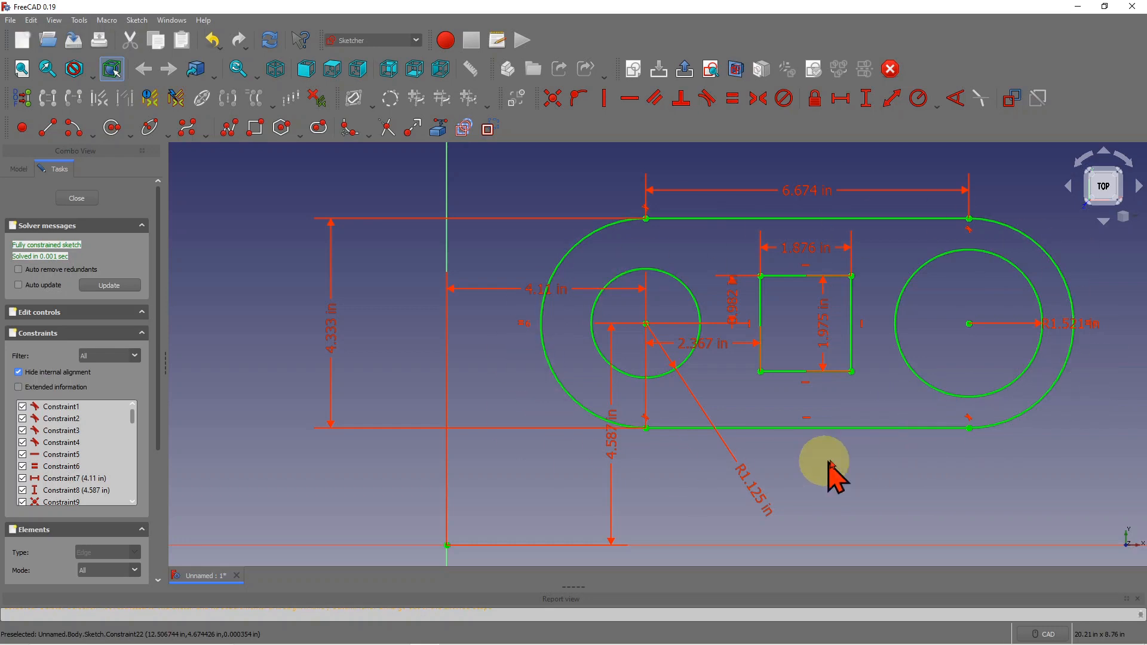
- Close the finished sketch and leave Sketcher
{"action": "left_click", "coordinate": [76, 200]}
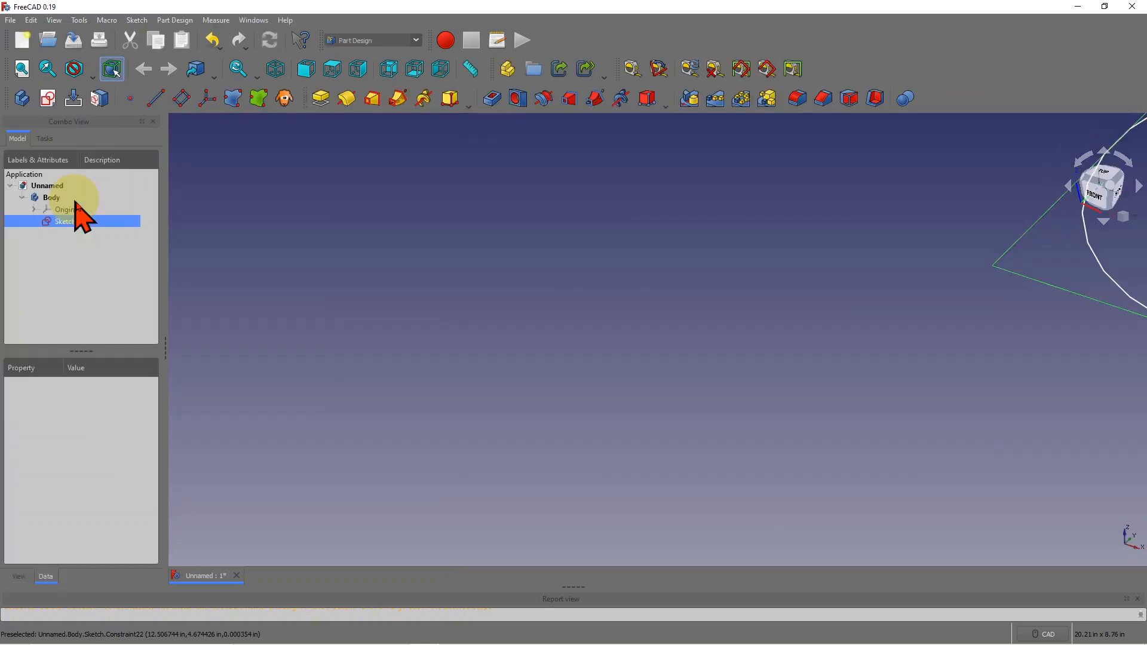
{"action": "scroll", "coordinate": [651, 311], "scroll_direction": "down", "scroll_amount": 4}
{"action": "scroll", "coordinate": [1025, 226], "scroll_direction": "down", "scroll_amount": 3}
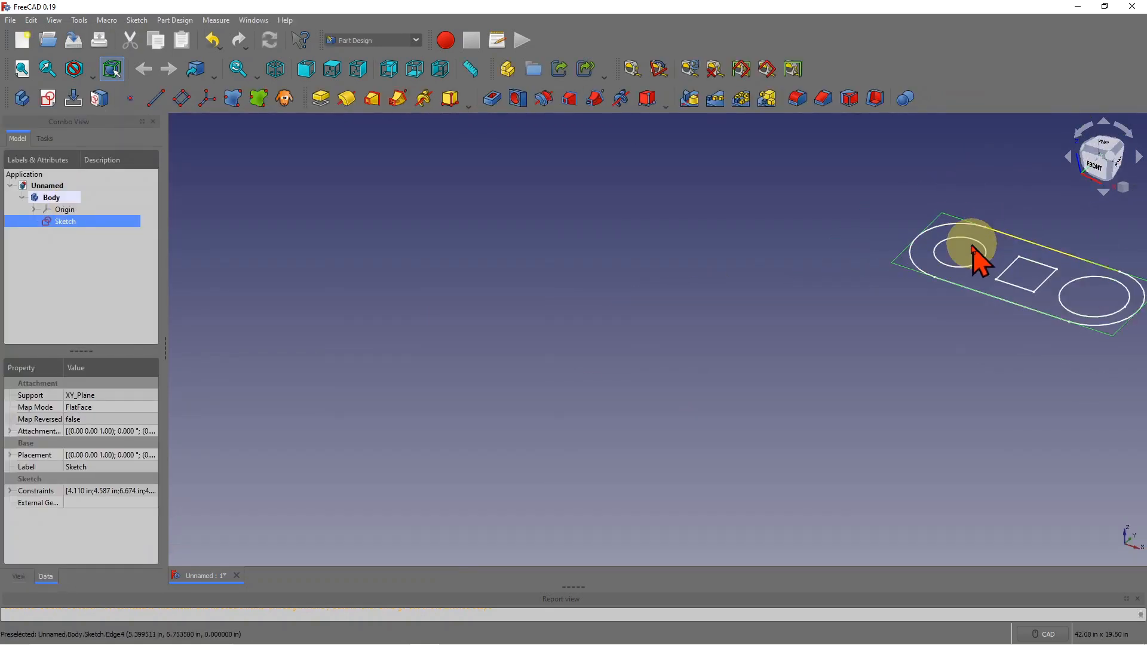
{"action": "scroll", "coordinate": [1102, 247], "scroll_direction": "up", "scroll_amount": 5}
{"action": "scroll", "coordinate": [789, 261], "scroll_direction": "down", "scroll_amount": 2}
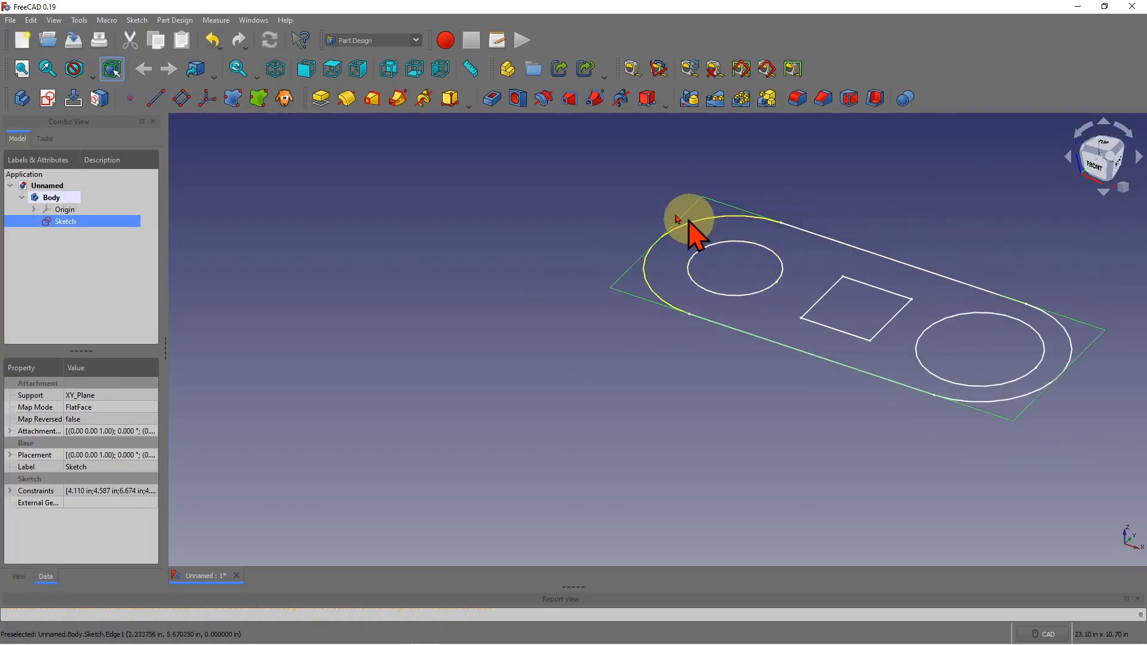
- Pad the sketch to a 1.2 in thick plate
{"action": "left_click", "coordinate": [321, 99]}
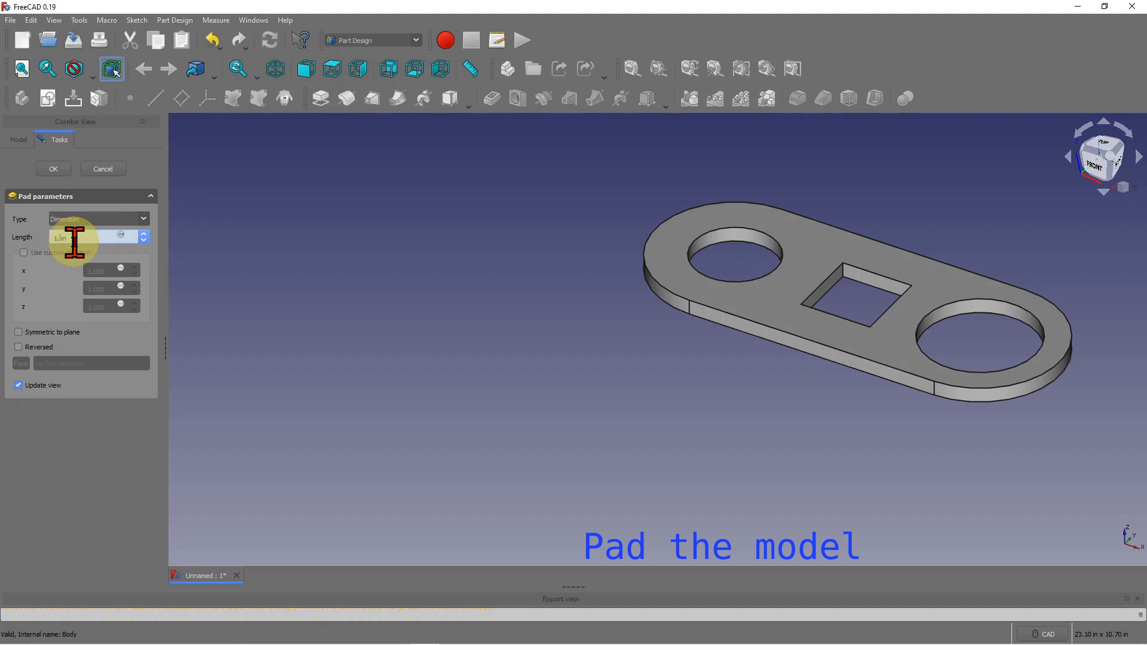
{"action": "left_click", "coordinate": [59, 162]}
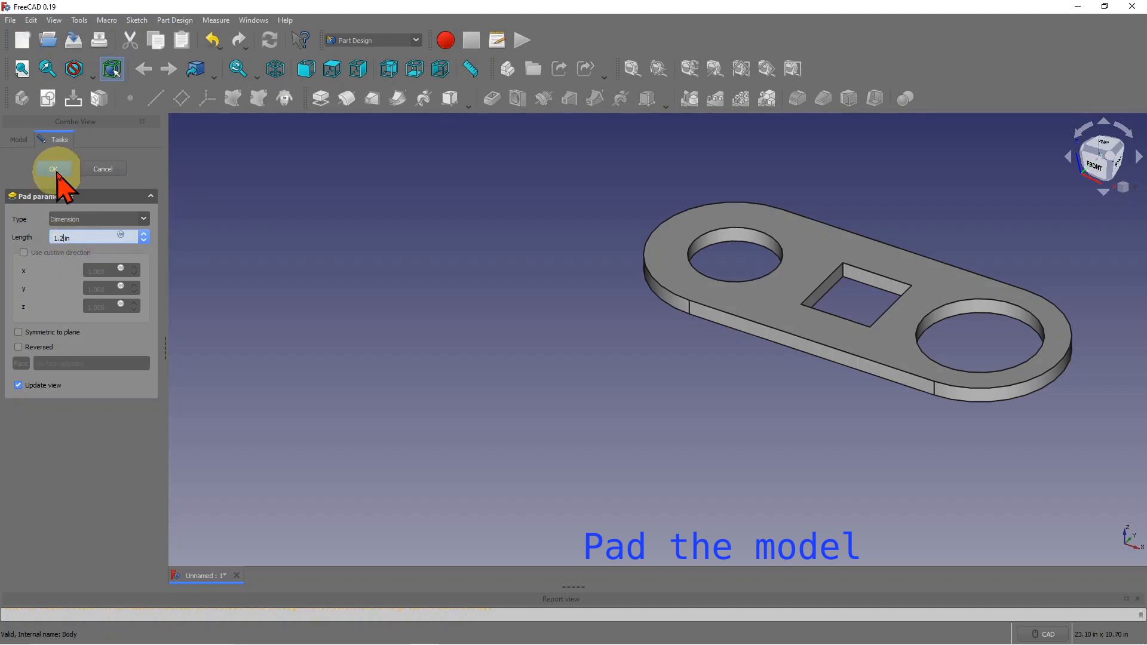
{"action": "scroll", "coordinate": [678, 289], "scroll_direction": "down", "scroll_amount": 1}
{"action": "scroll", "coordinate": [665, 290], "scroll_direction": "down", "scroll_amount": 1}
{"action": "scroll", "coordinate": [974, 244], "scroll_direction": "up", "scroll_amount": 1}
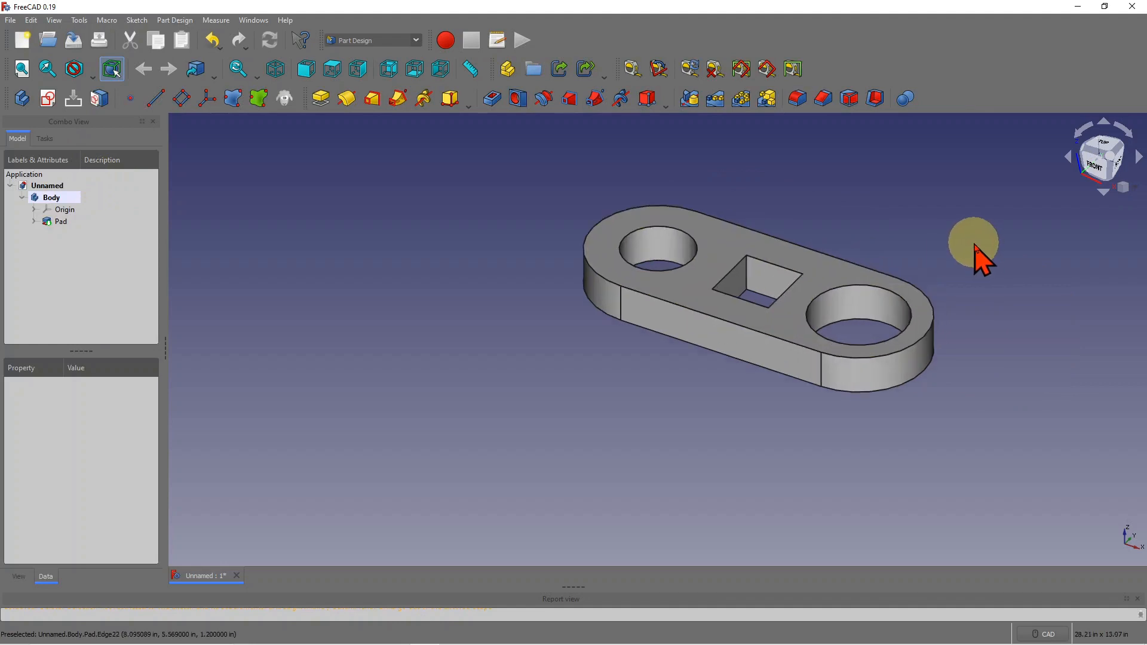
{"action": "scroll", "coordinate": [975, 245], "scroll_direction": "up", "scroll_amount": 1}
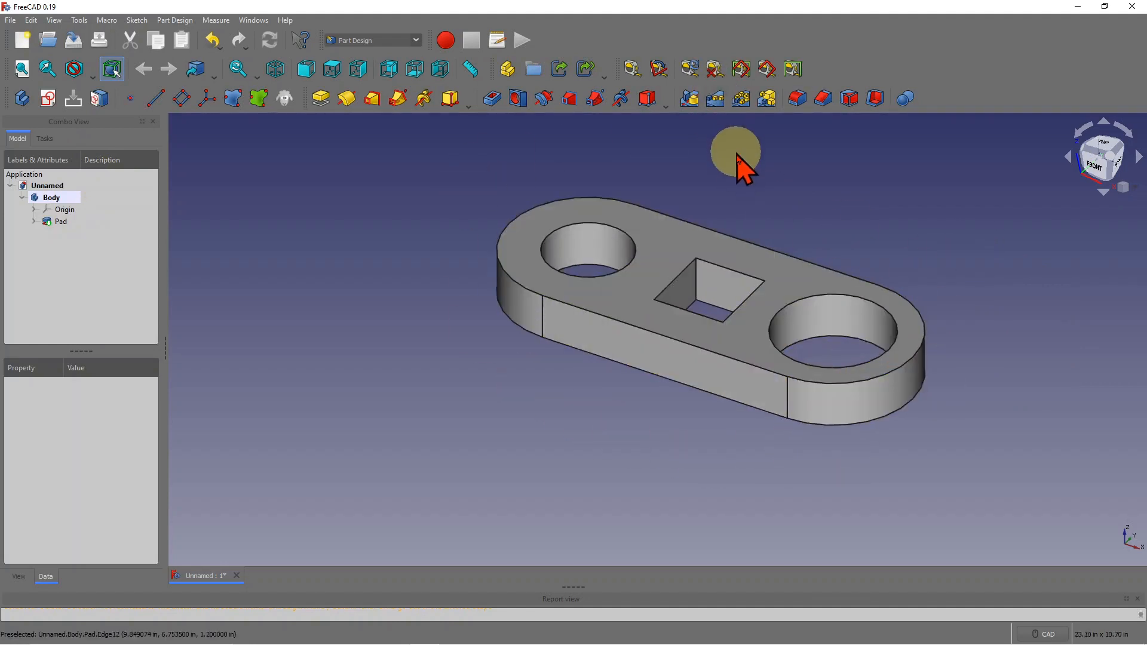
{"action": "scroll", "coordinate": [1009, 406], "scroll_direction": "down", "scroll_amount": 1}
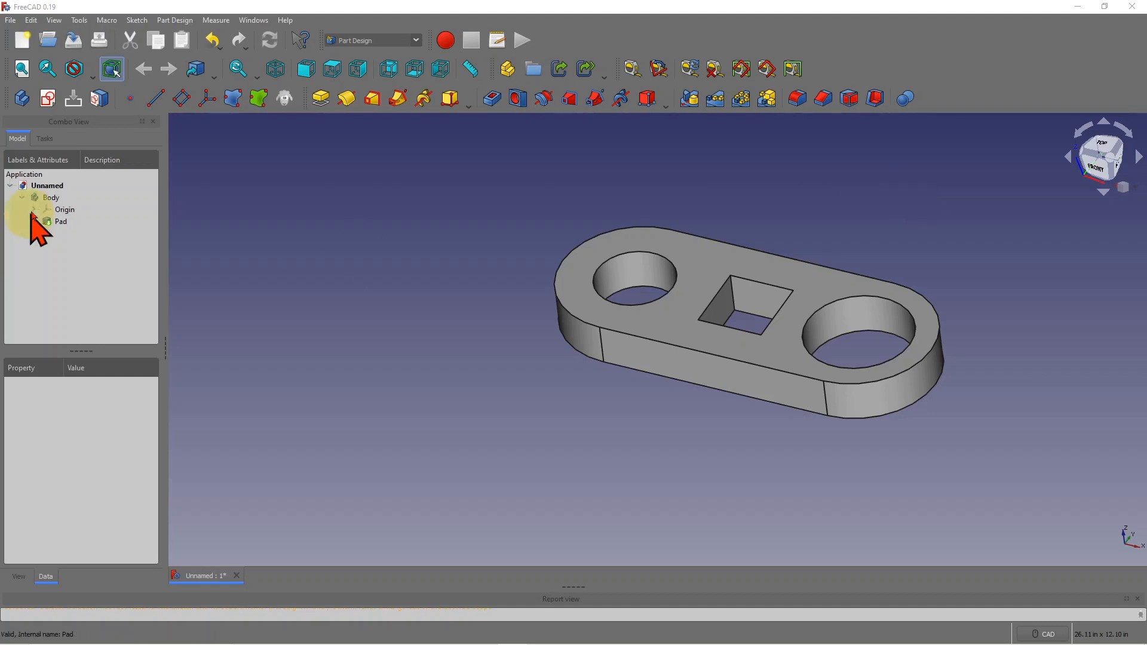
- Transform the Body, raising the plate along Z and shifting it along Y, then confirm
{"action": "left_click", "coordinate": [48, 199]}
{"action": "right_click", "coordinate": [47, 198]}
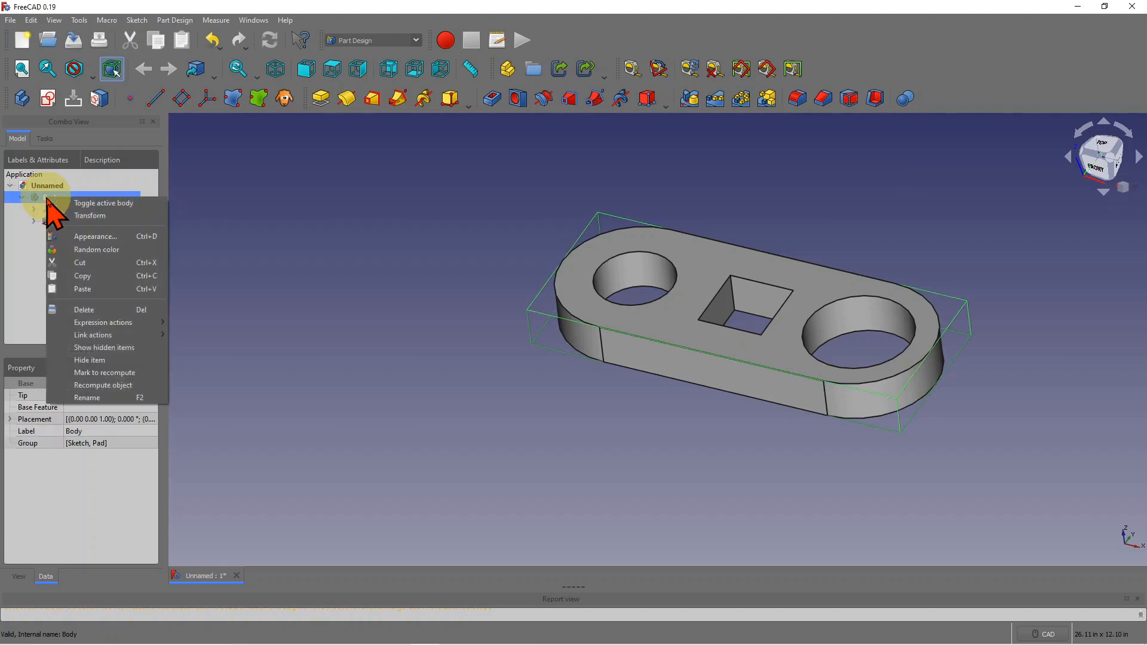
{"action": "left_click", "coordinate": [94, 224]}
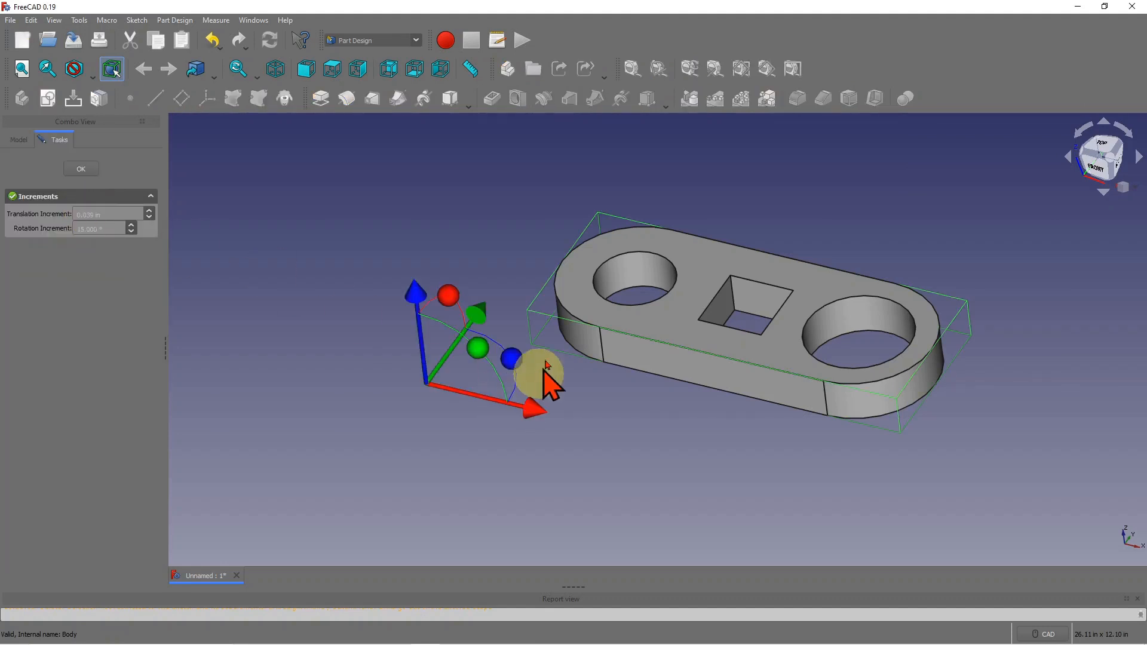
{"action": "middle_click_drag", "start_coordinate": [503, 298], "coordinate": [565, 239]}
{"action": "left_click_drag", "start_coordinate": [493, 215], "coordinate": [478, 168]}
{"action": "left_click_drag", "start_coordinate": [598, 274], "coordinate": [694, 305]}
{"action": "scroll", "coordinate": [666, 287], "scroll_direction": "down", "scroll_amount": 2}
{"action": "left_click_drag", "start_coordinate": [663, 229], "coordinate": [683, 206]}
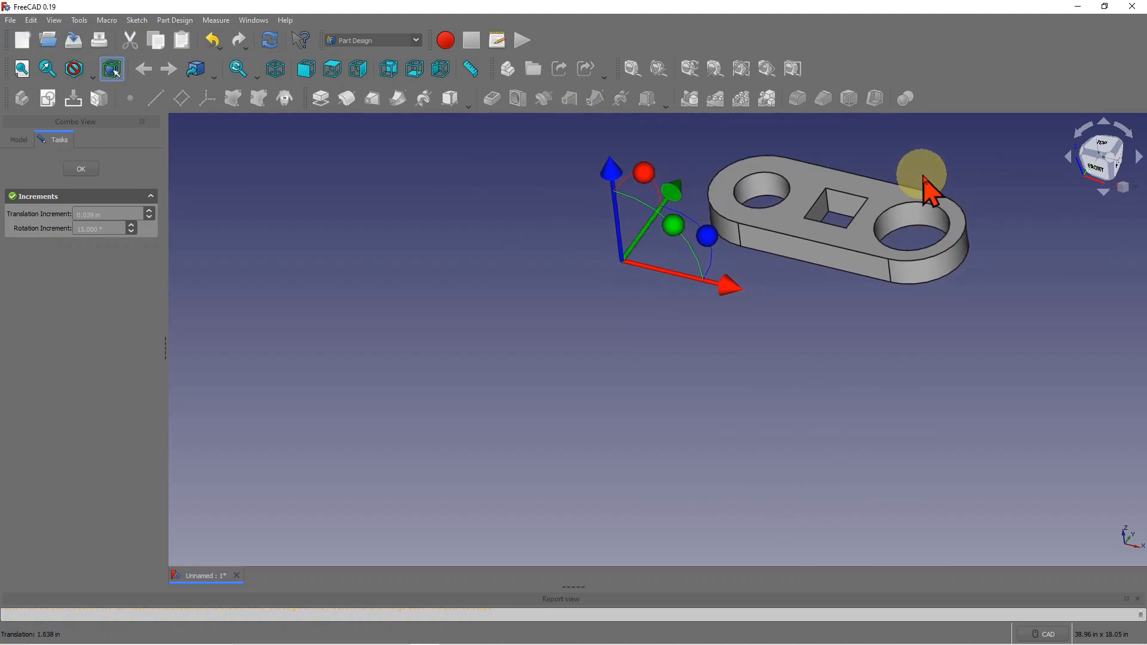
{"action": "scroll", "coordinate": [927, 182], "scroll_direction": "up", "scroll_amount": 3}
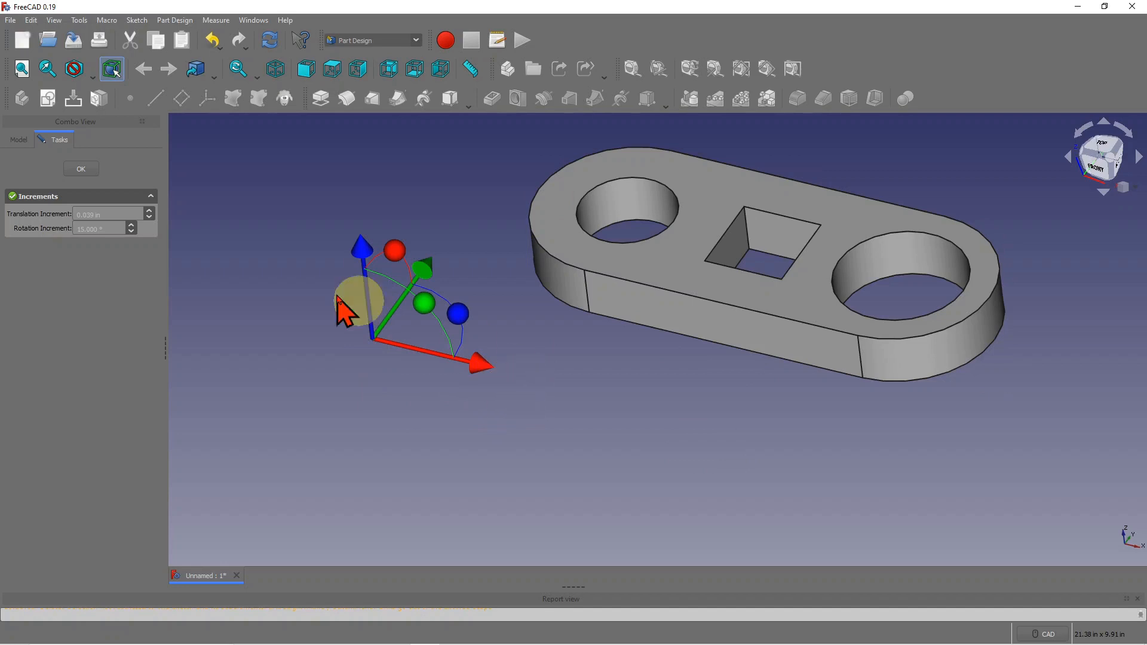
{"action": "left_click", "coordinate": [84, 170]}
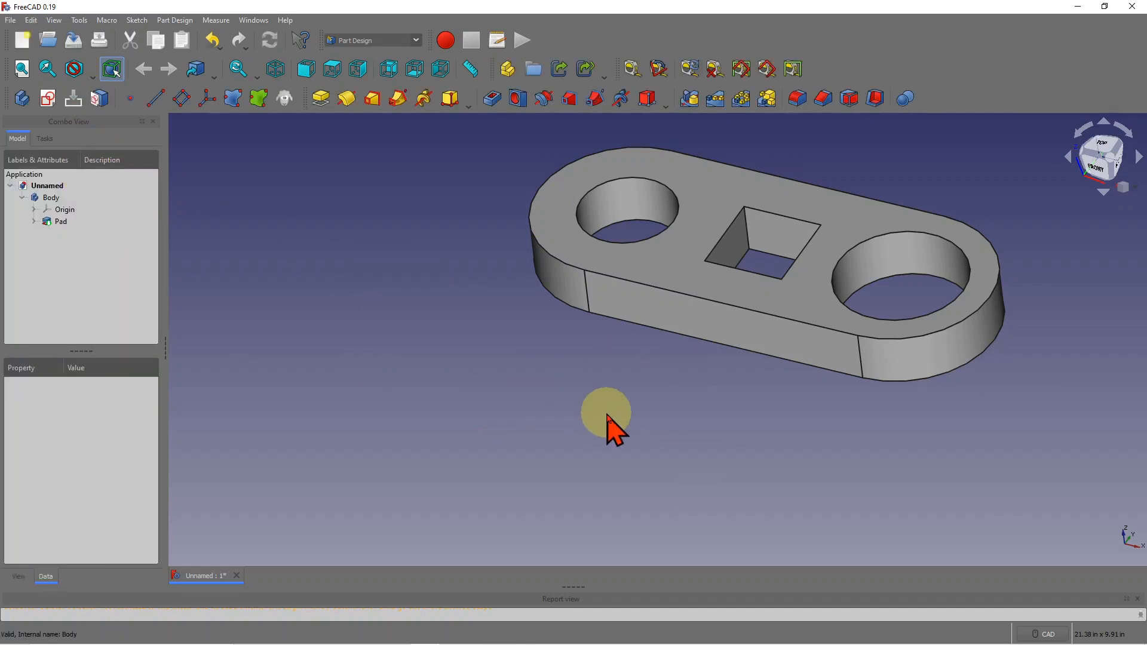
{"action": "scroll", "coordinate": [618, 401], "scroll_direction": "down", "scroll_amount": 2}
{"action": "scroll", "coordinate": [831, 254], "scroll_direction": "up", "scroll_amount": 2}
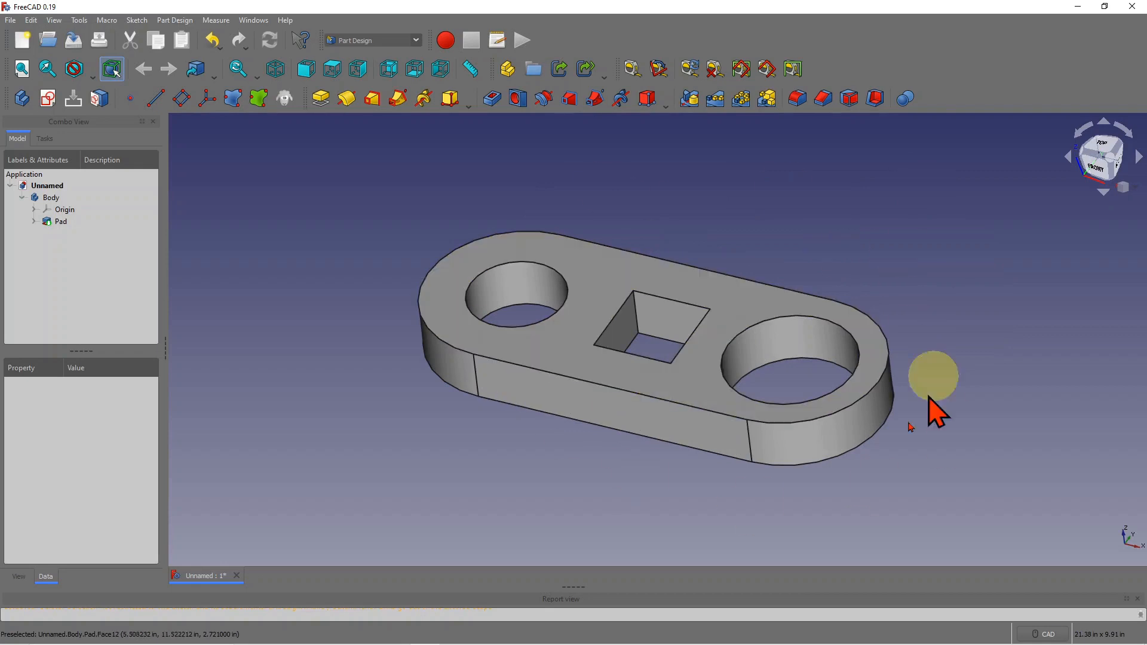
{"action": "scroll", "coordinate": [842, 496], "scroll_direction": "down", "scroll_amount": 1}
{"action": "scroll", "coordinate": [596, 276], "scroll_direction": "down", "scroll_amount": 1}
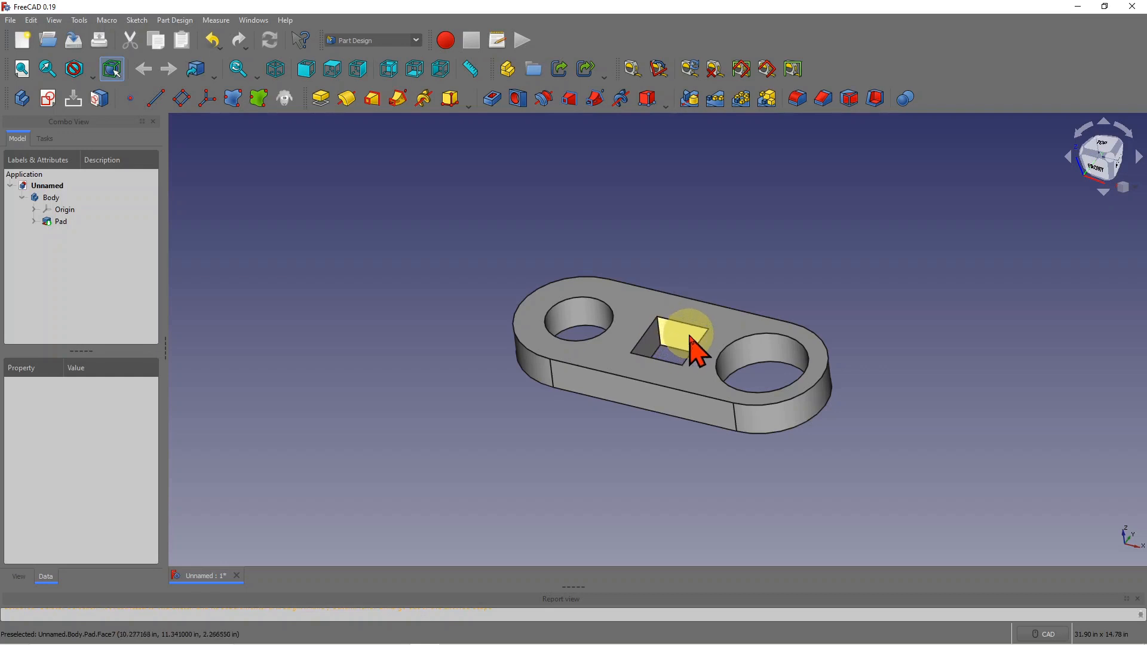
- Add an empty Body001 and compare its properties with the document and the first Body
{"action": "left_click", "coordinate": [22, 98]}
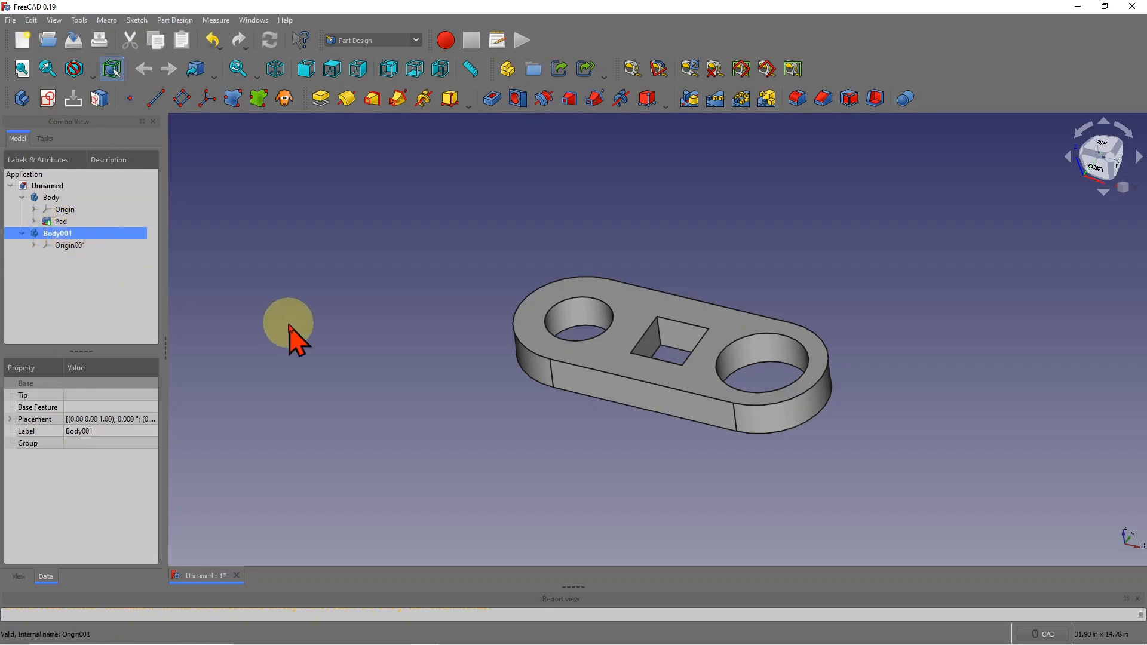
{"action": "left_click", "coordinate": [75, 186]}
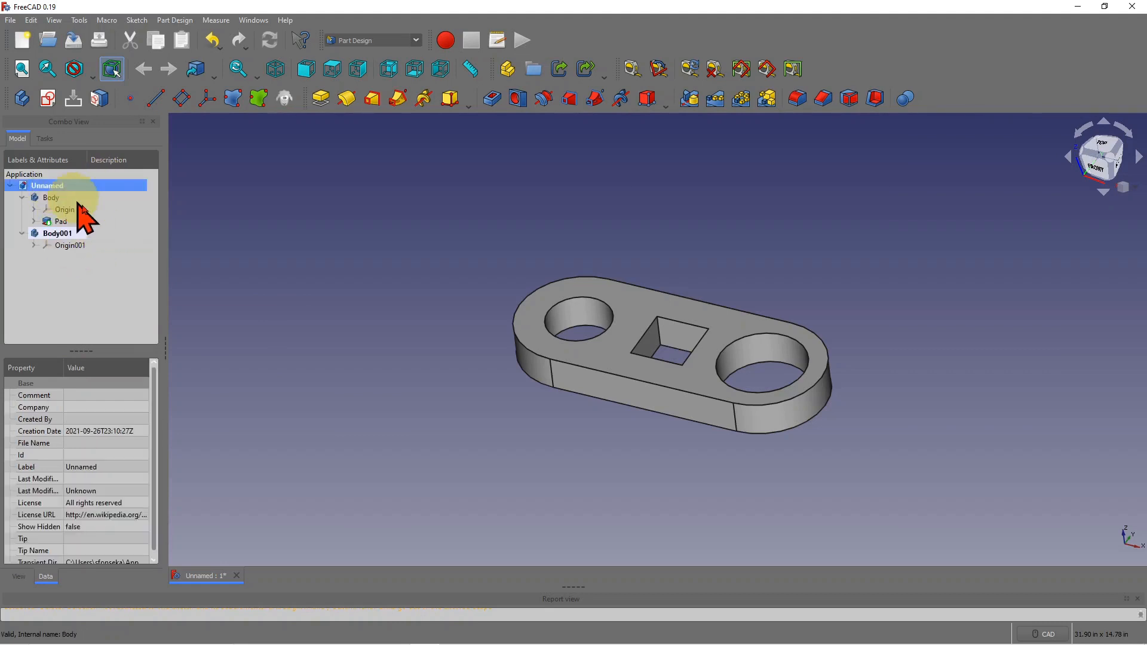
{"action": "left_click", "coordinate": [67, 234]}
{"action": "left_click", "coordinate": [51, 198]}
{"action": "left_click", "coordinate": [63, 234]}
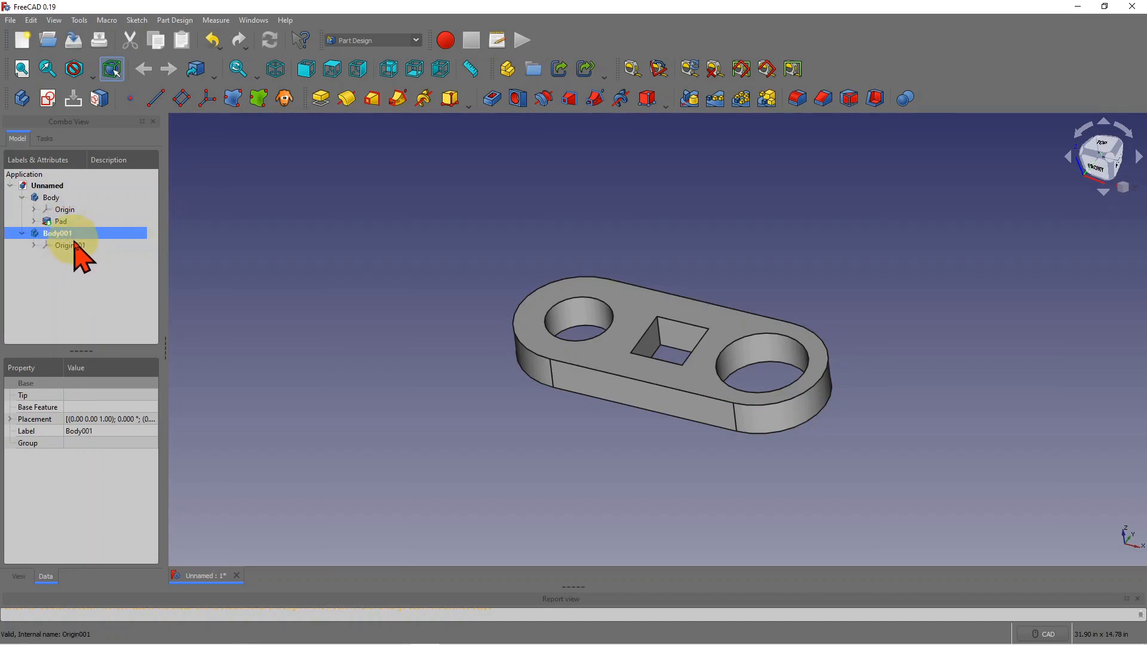
{"action": "left_click", "coordinate": [54, 198]}
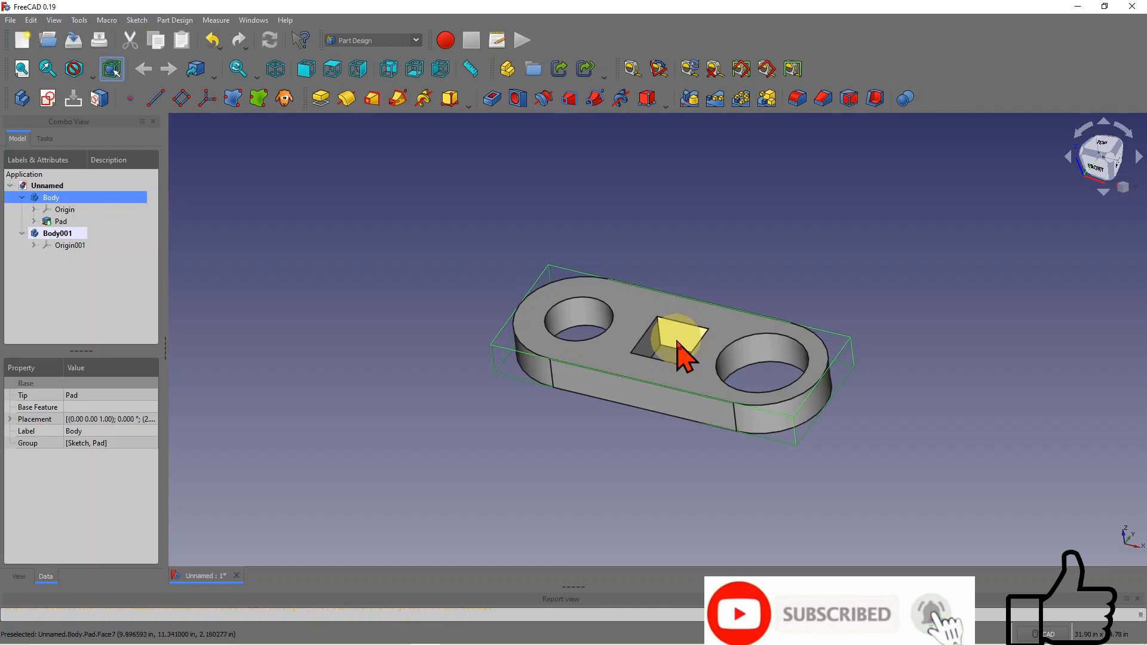
{"action": "left_click", "coordinate": [781, 168]}
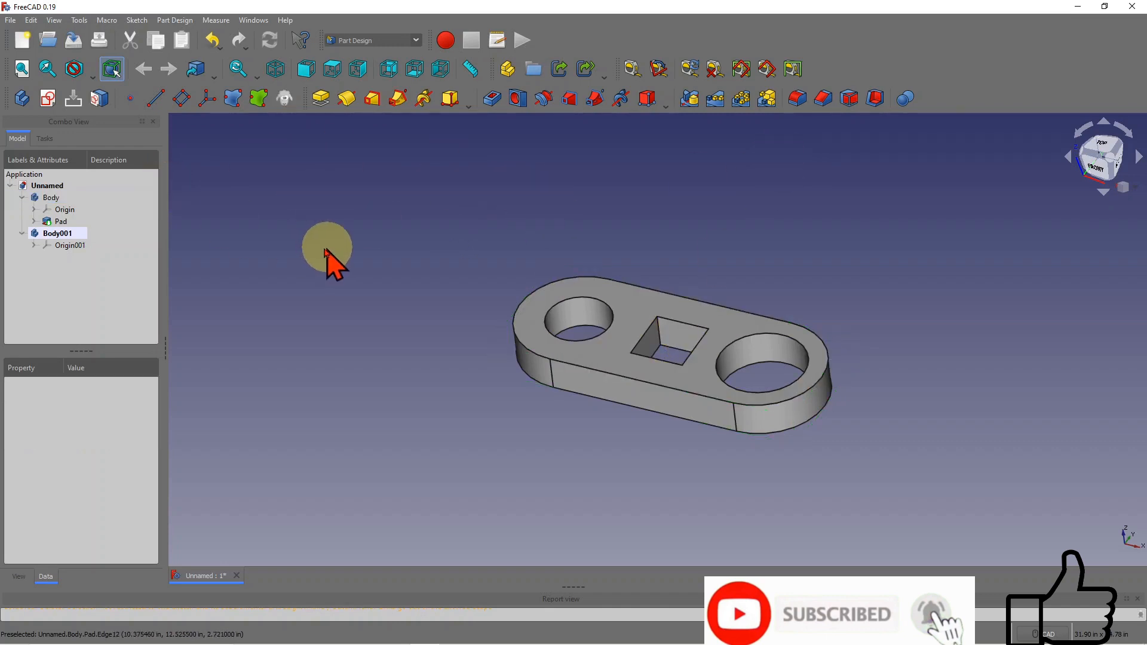
{"action": "left_click", "coordinate": [678, 346]}
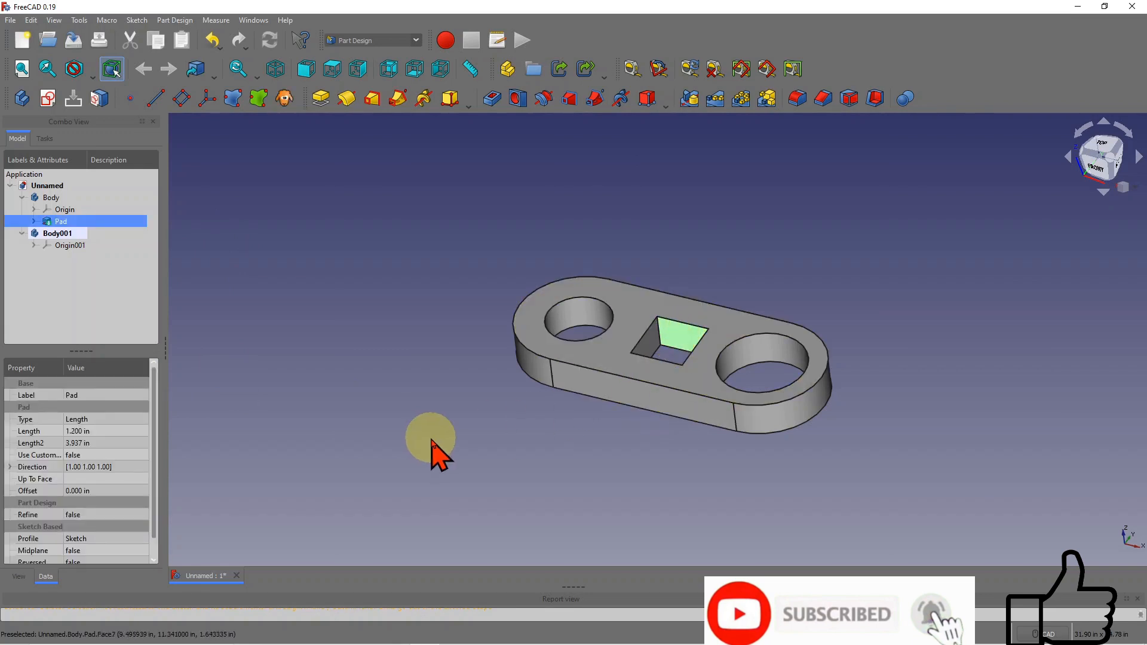
{"action": "left_click", "coordinate": [185, 103]}
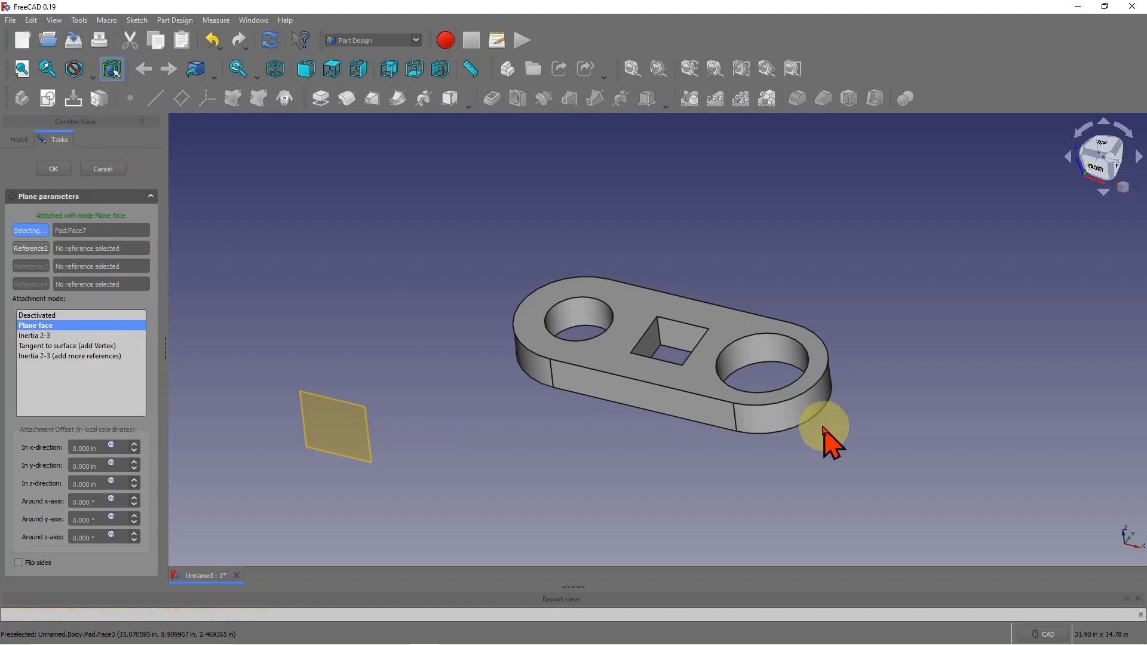
{"action": "left_click", "coordinate": [98, 170]}
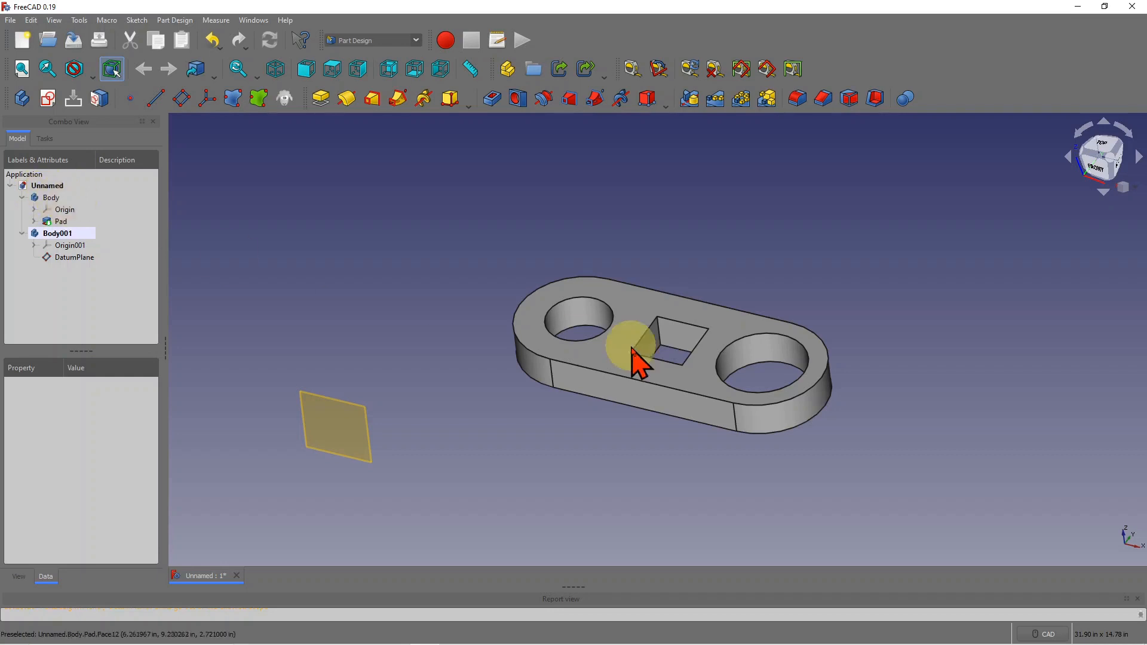
{"action": "left_click", "coordinate": [71, 258]}
{"action": "key", "text": "Delete"}
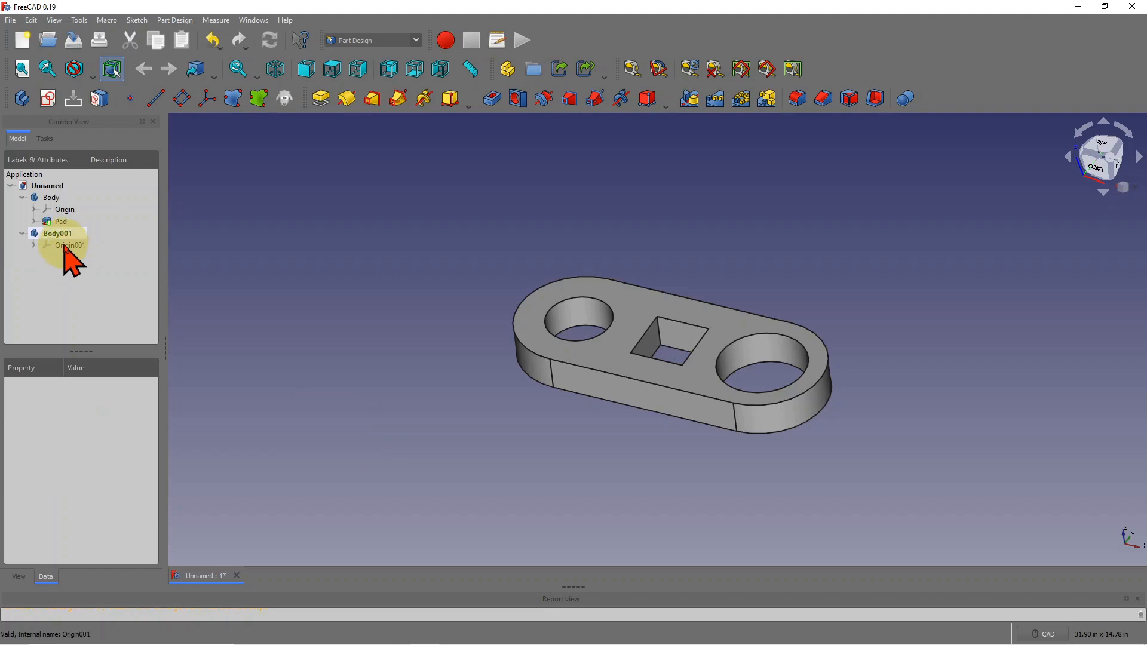
- Make the first Body the active body
{"action": "left_click", "coordinate": [50, 199]}
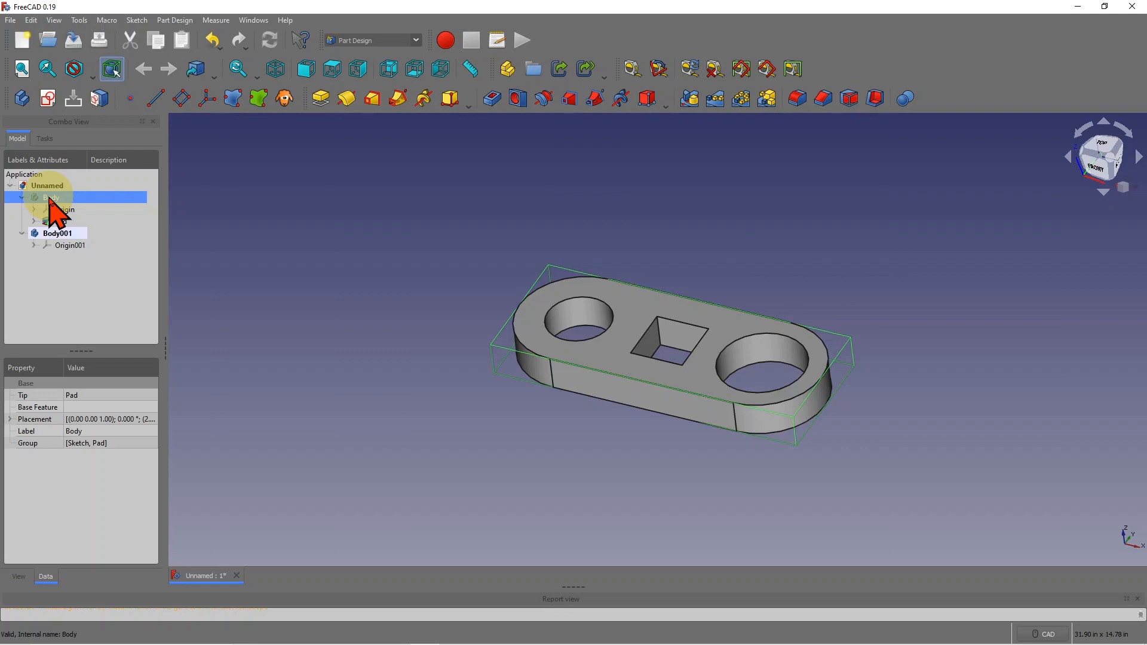
{"action": "right_click", "coordinate": [49, 198]}
{"action": "left_click", "coordinate": [285, 256]}
{"action": "double_click", "coordinate": [62, 201]}
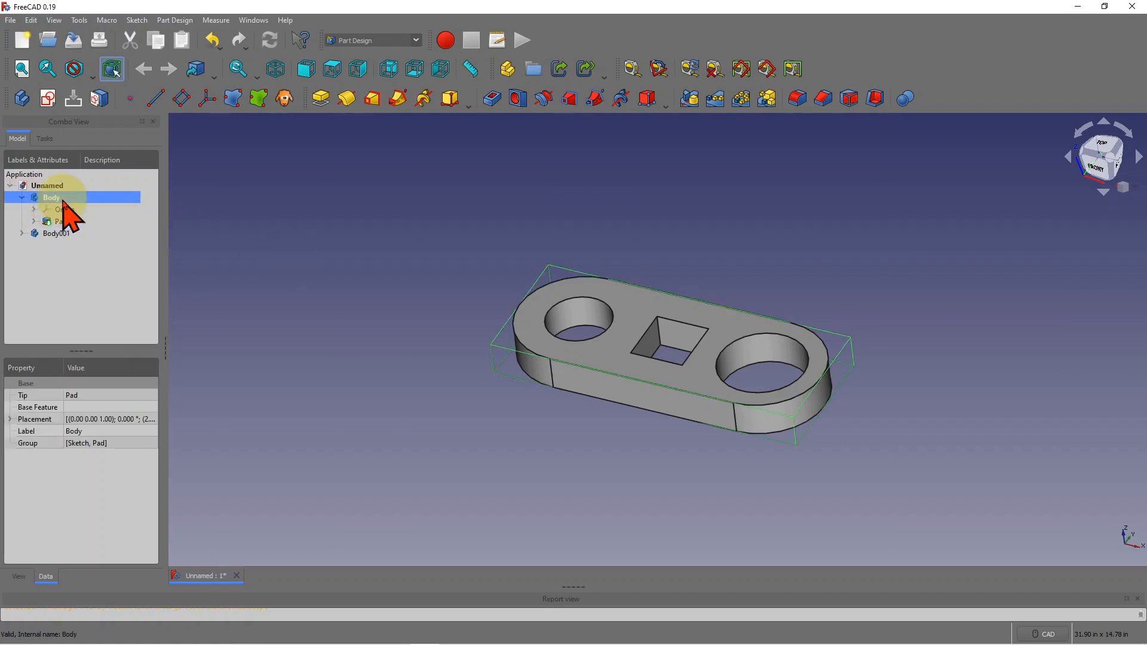
- Add a datum plane on the square cutout's inner face and recompute the model
{"action": "left_click", "coordinate": [684, 341]}
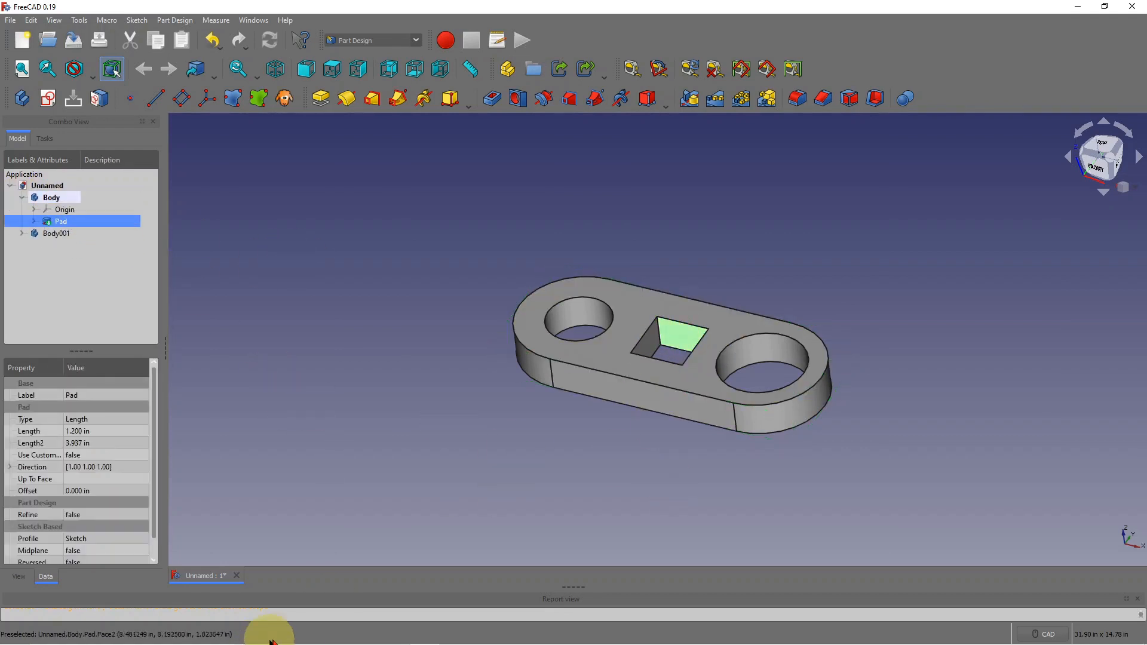
{"action": "left_click", "coordinate": [182, 97]}
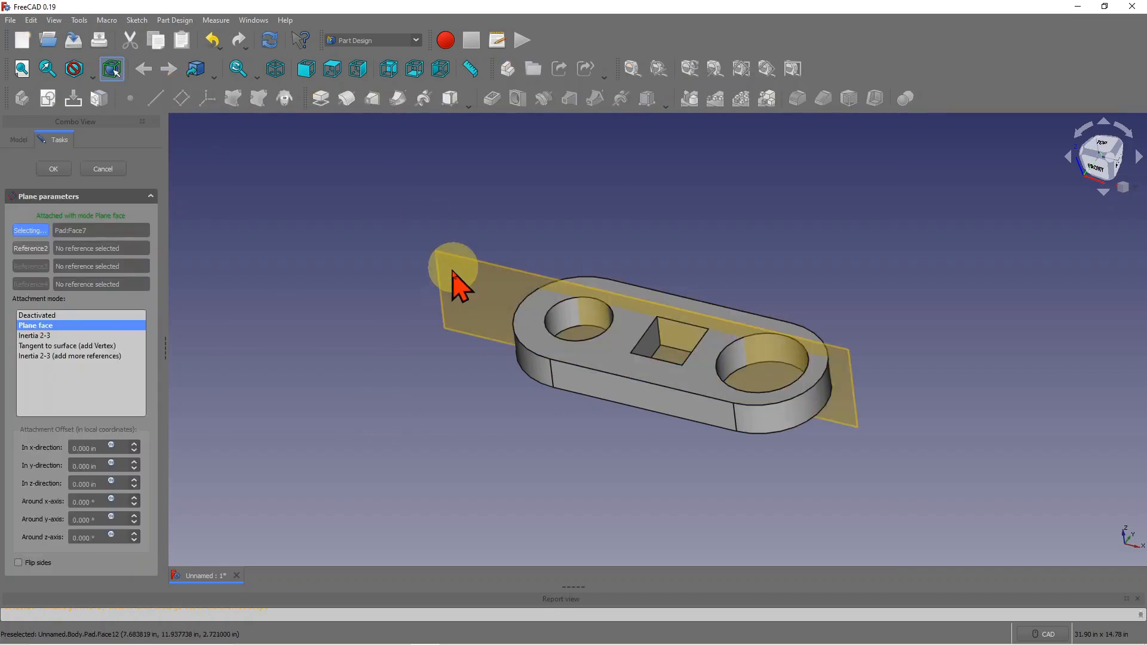
{"action": "left_click", "coordinate": [64, 168]}
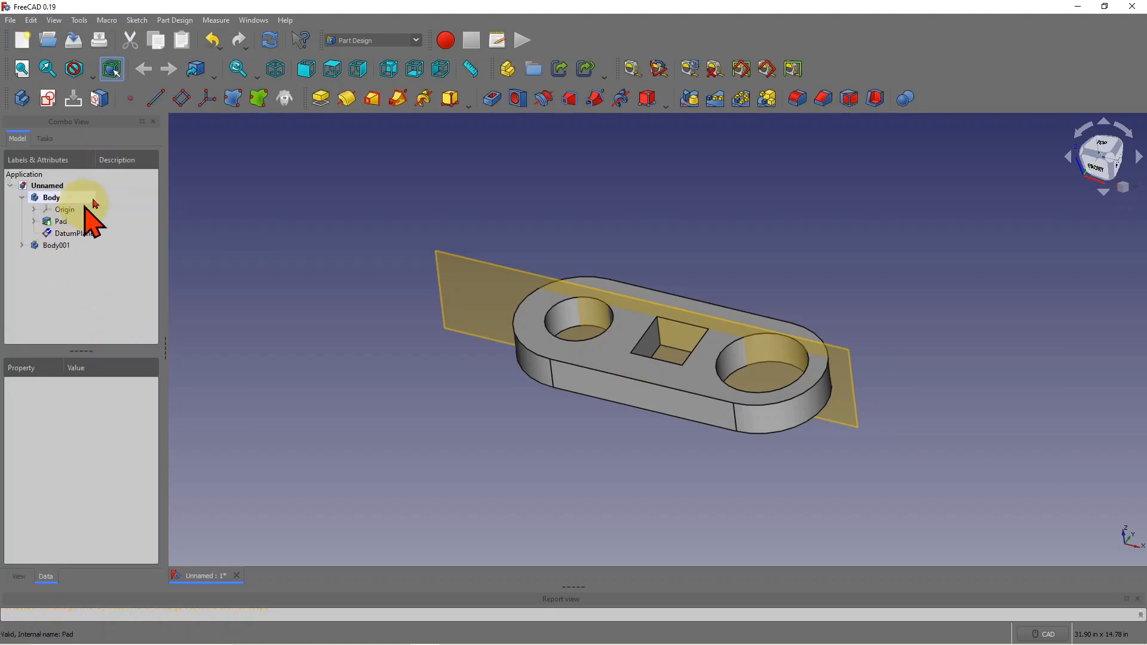
{"action": "left_click", "coordinate": [270, 40]}
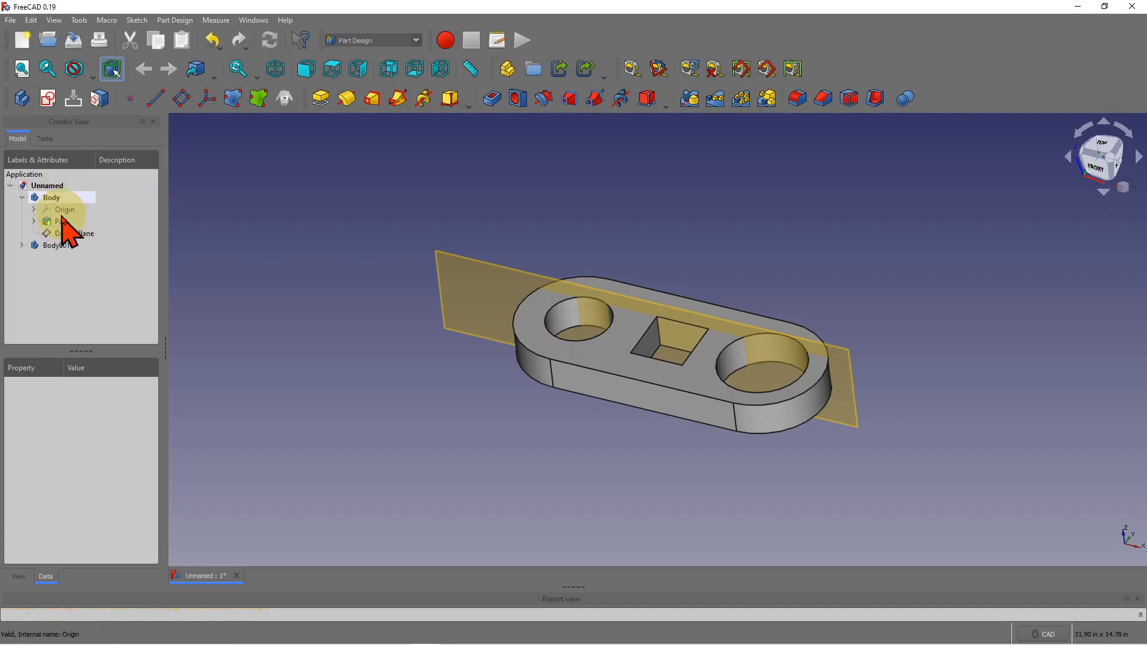
{"action": "left_click", "coordinate": [59, 198]}
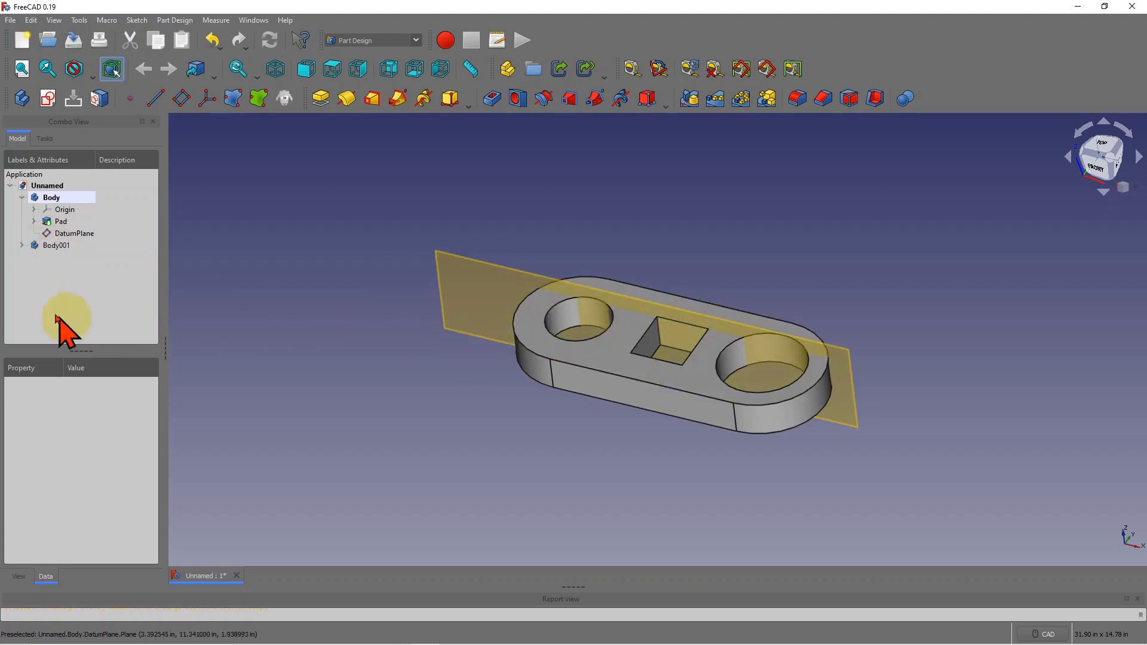
- Delete the DatumPlane from the first Body, then select Body001
{"action": "left_click", "coordinate": [60, 199]}
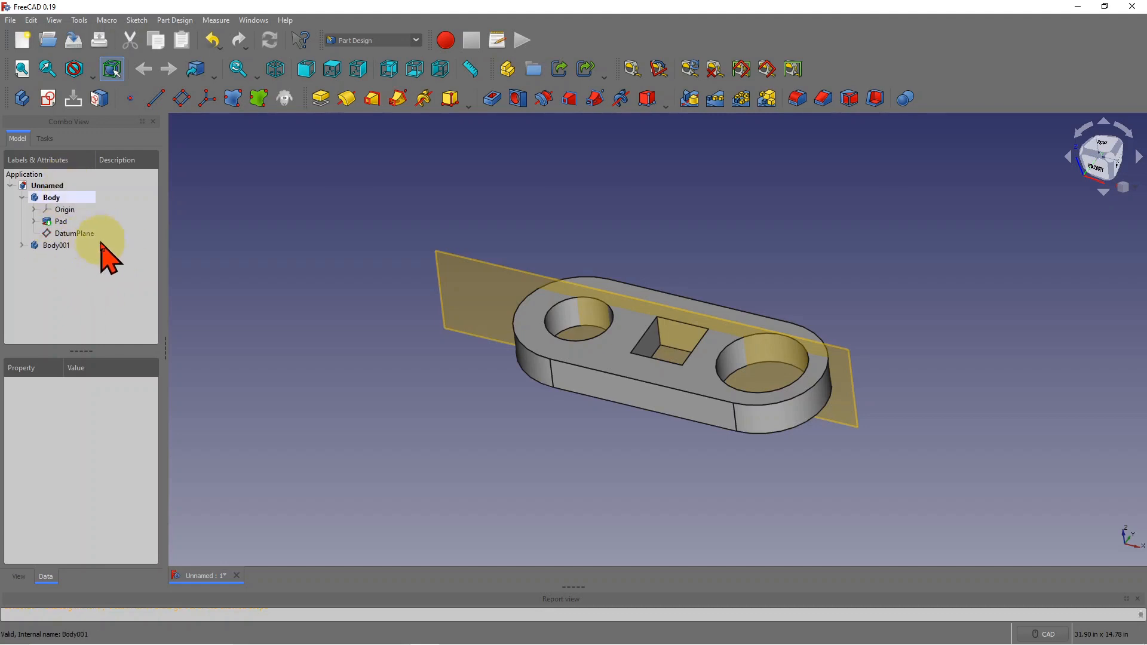
{"action": "left_click", "coordinate": [84, 235]}
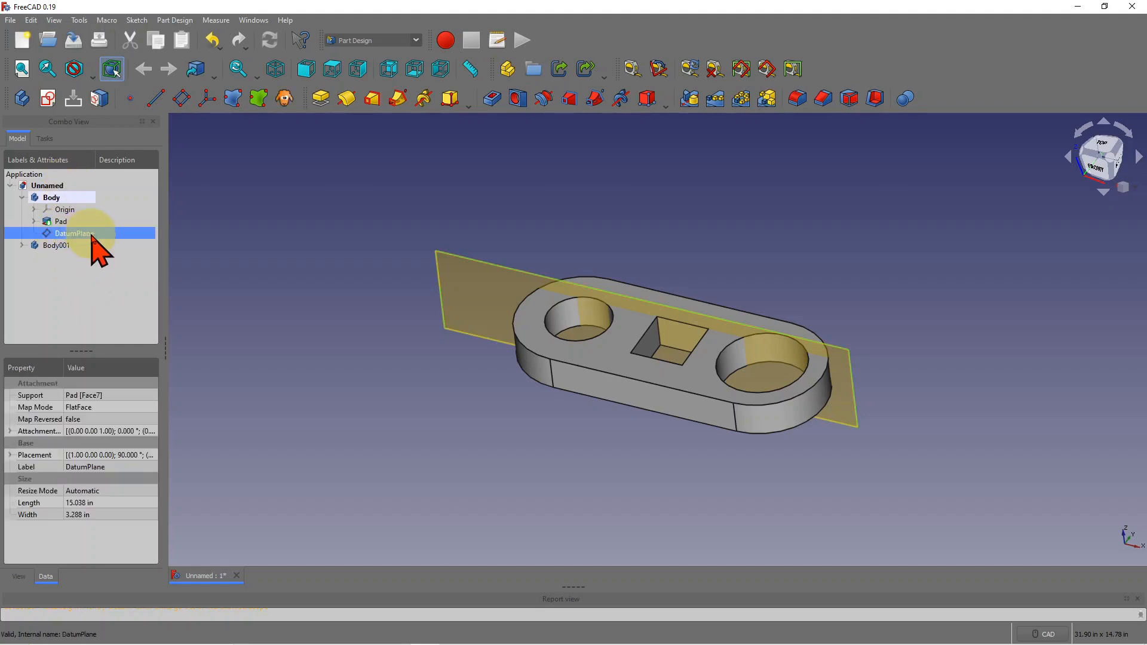
{"action": "key", "text": "Delete"}
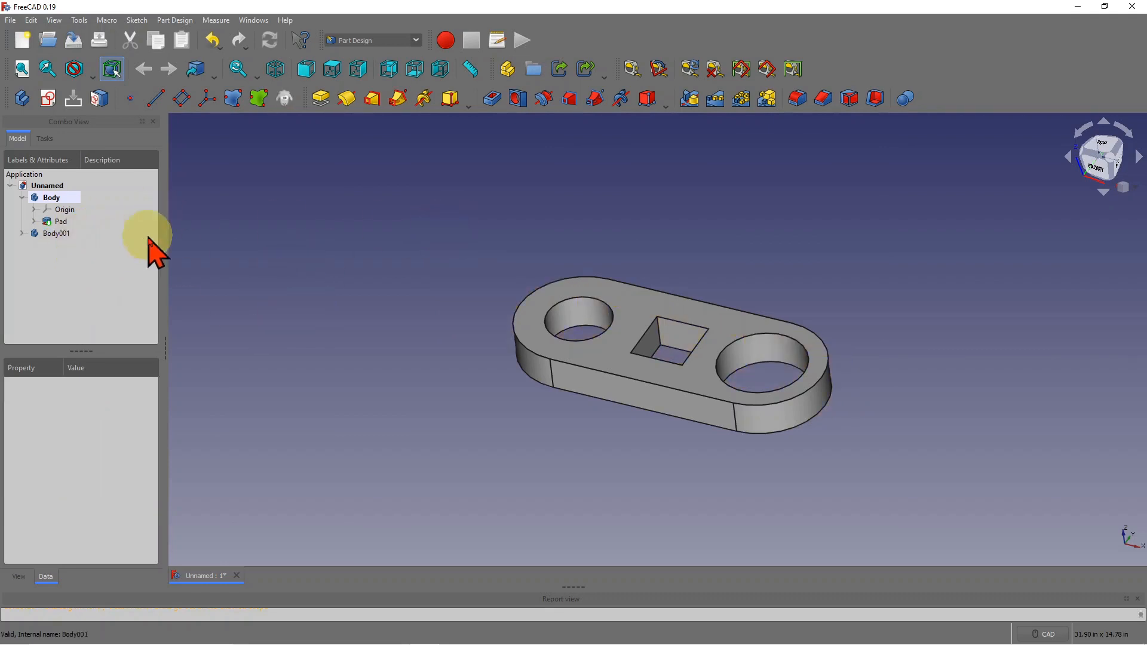
{"action": "left_click", "coordinate": [59, 236]}
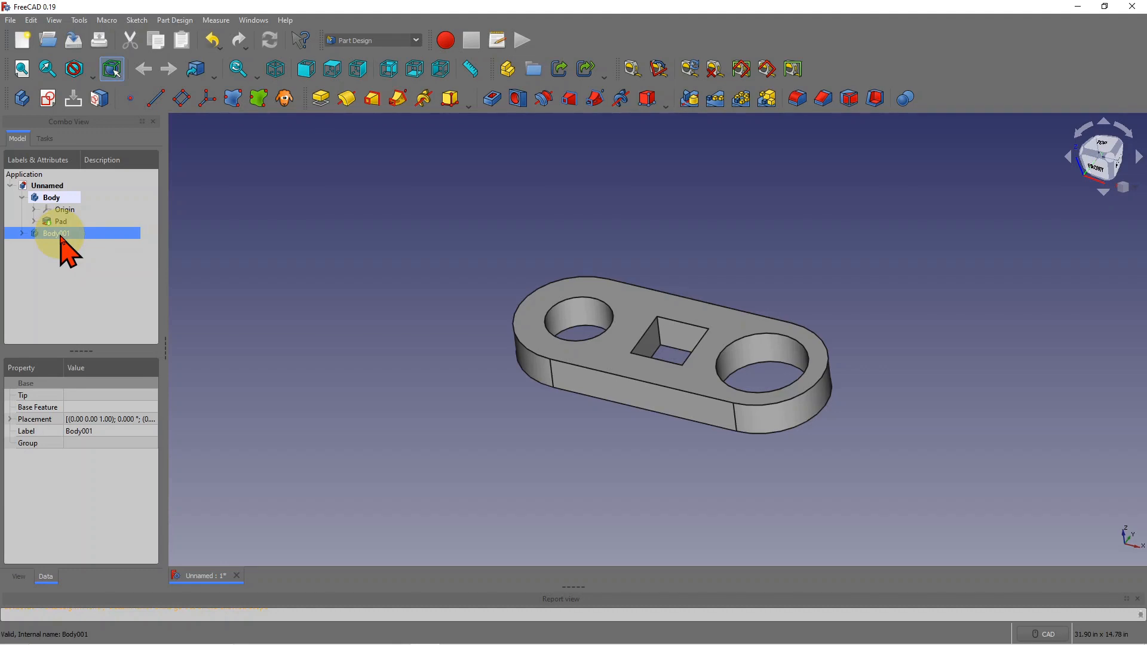
- Activate Body001, collapse it, expand the first Body, and pick the square cutout's face
{"action": "double_click", "coordinate": [64, 233]}
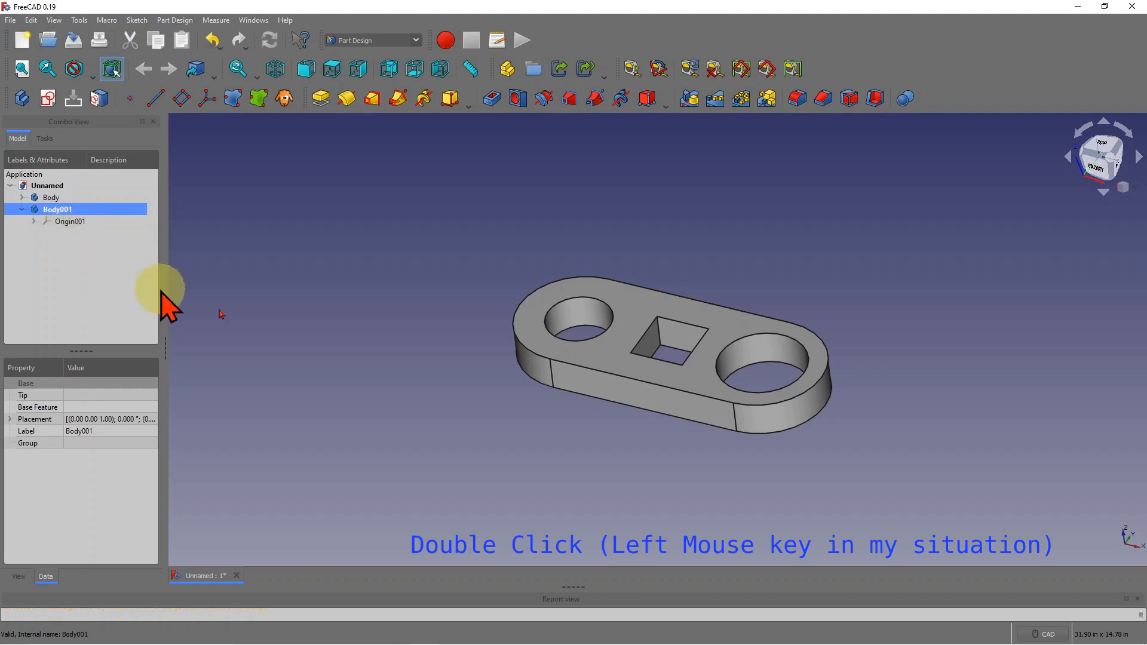
{"action": "left_click", "coordinate": [22, 209]}
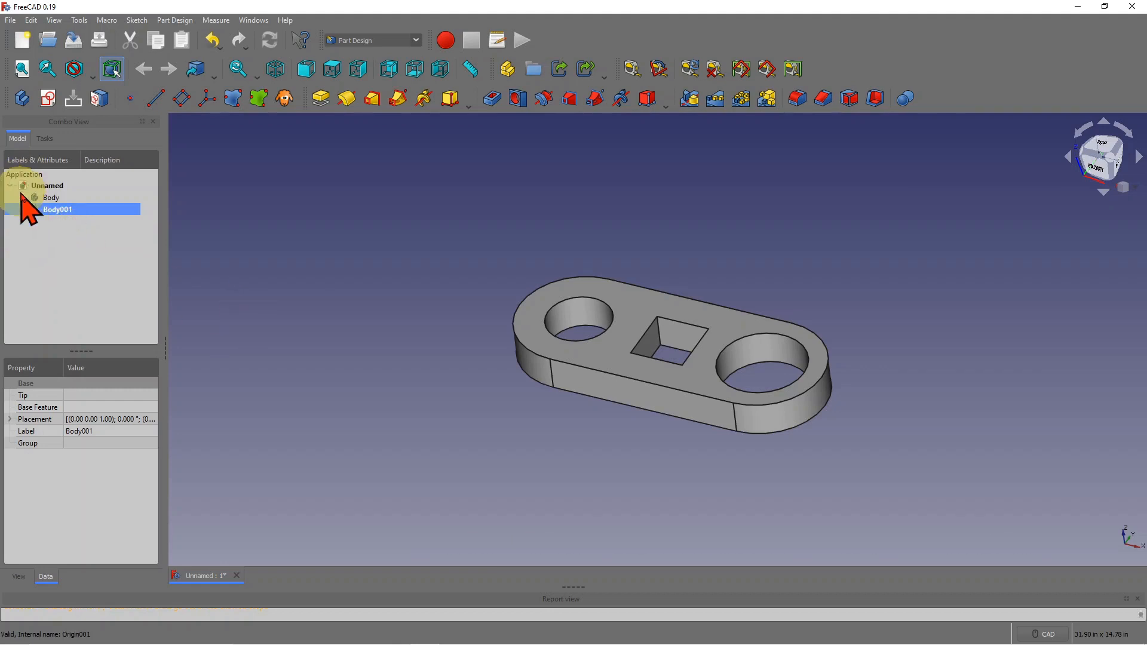
{"action": "left_click", "coordinate": [22, 197]}
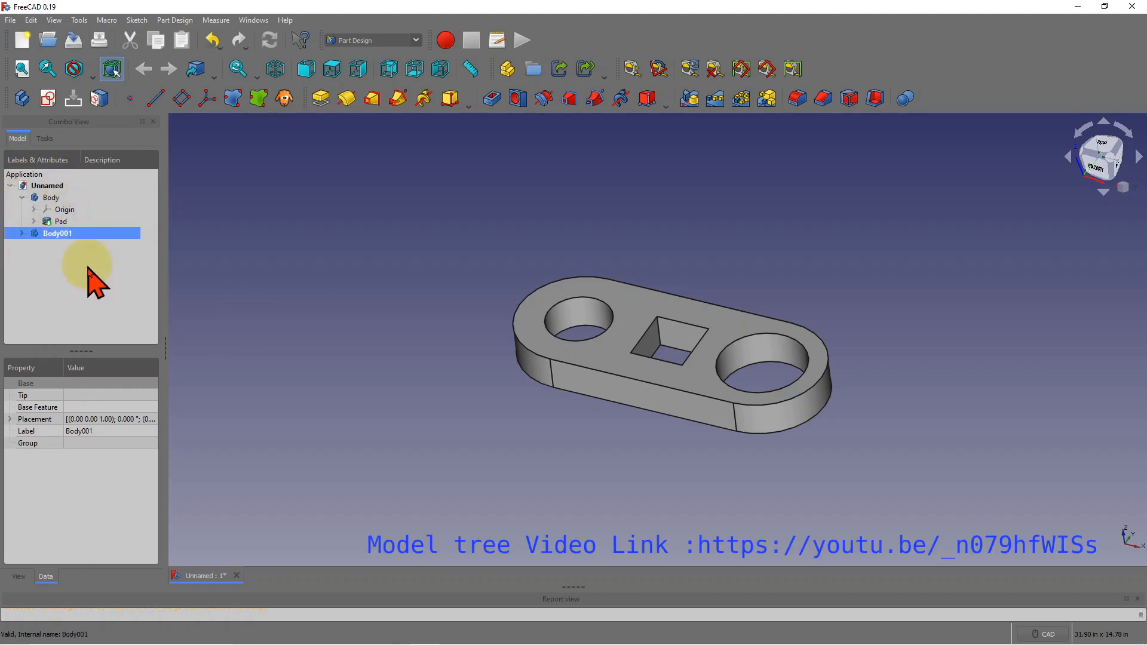
{"action": "left_click", "coordinate": [90, 311]}
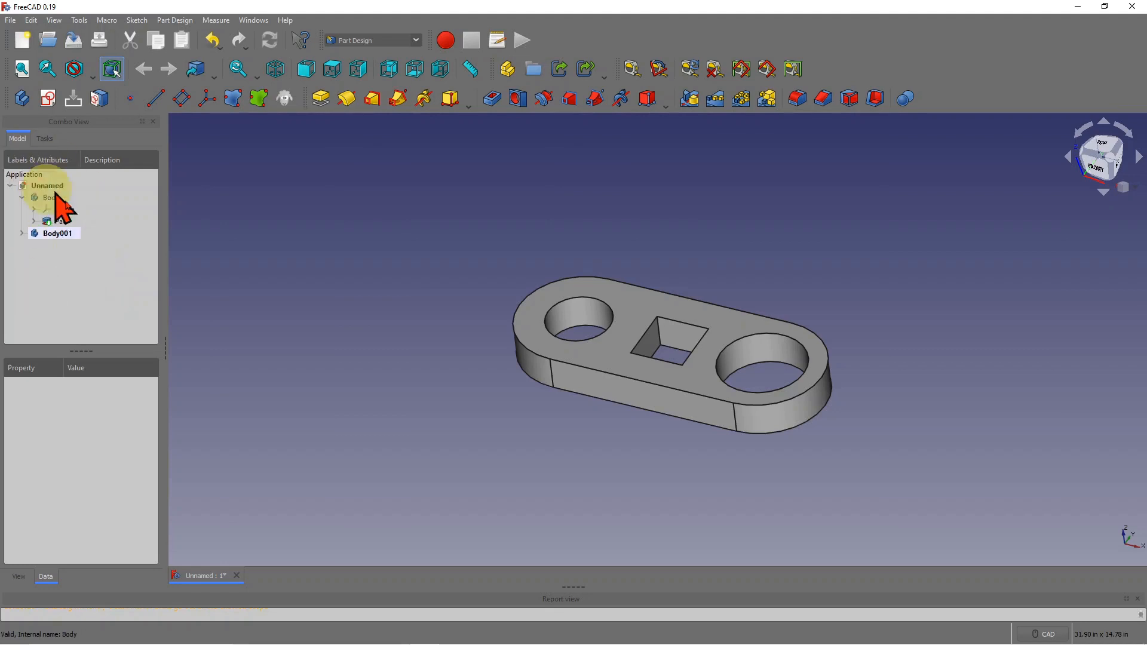
{"action": "left_click", "coordinate": [54, 233]}
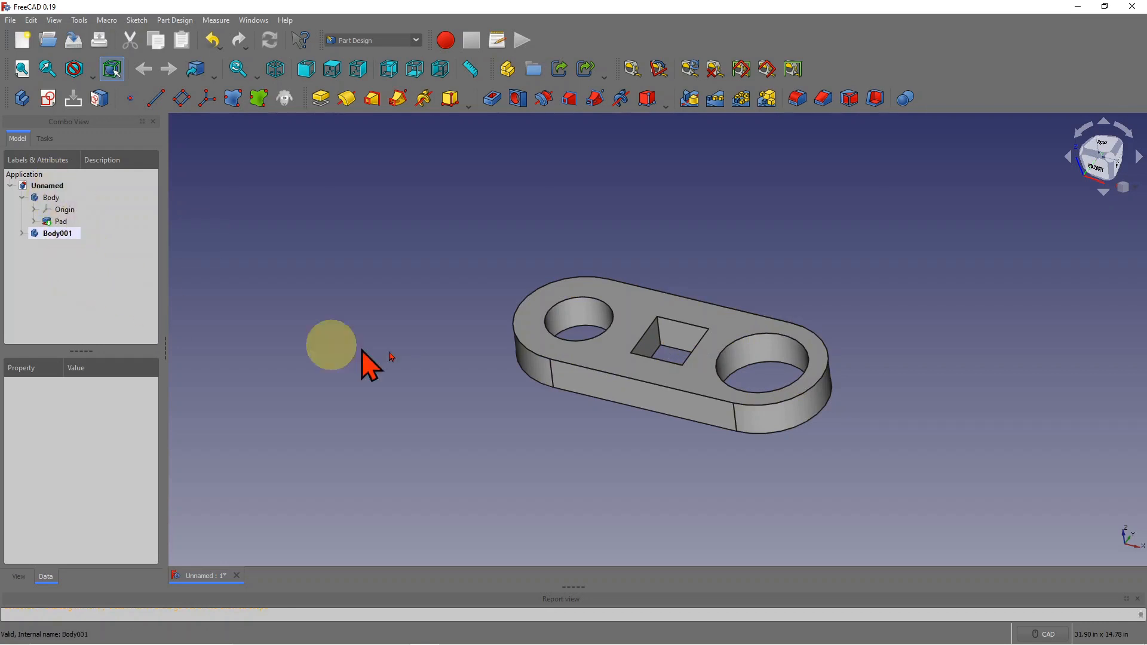
{"action": "left_click", "coordinate": [681, 353]}
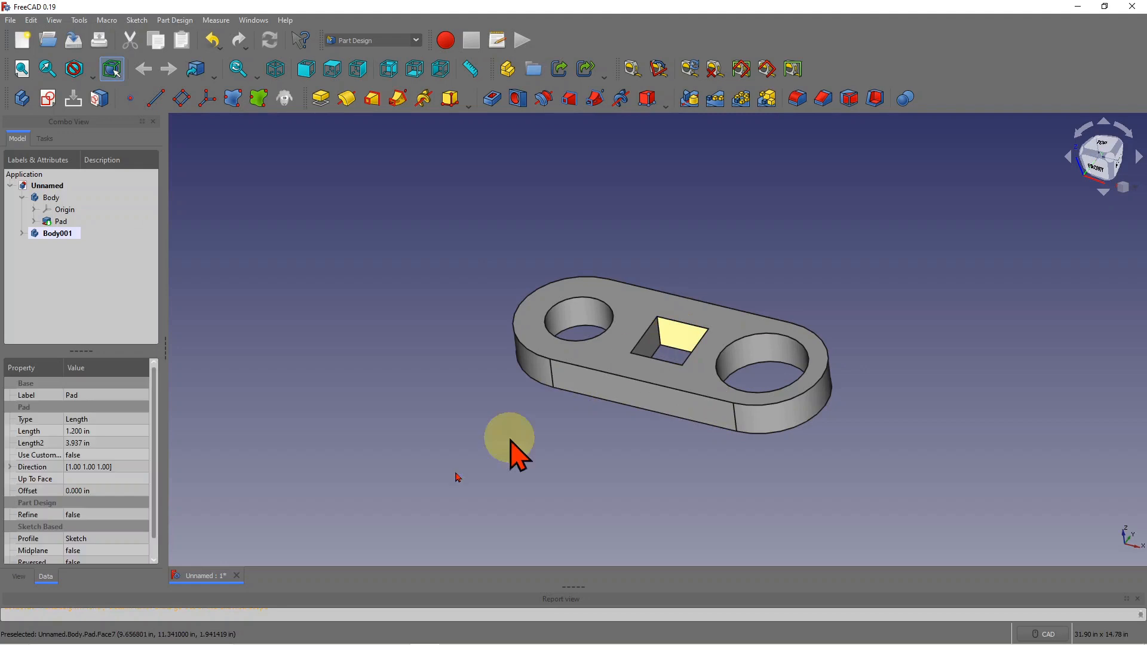
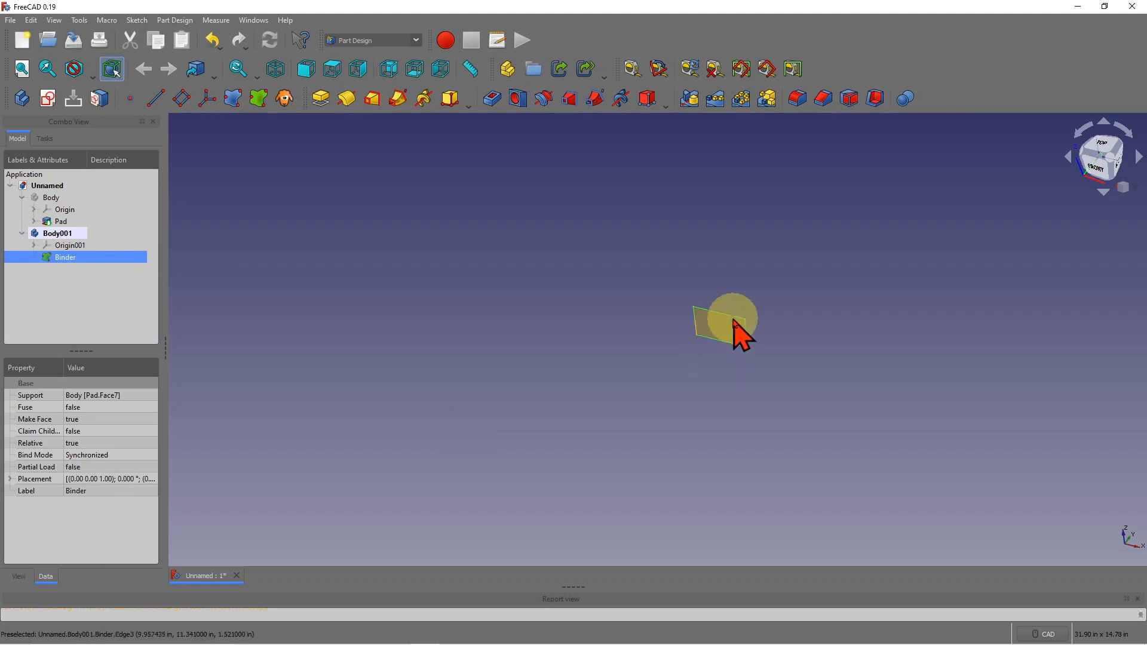
- Add a datum plane to Body001 attached in Plane face mode to the binder's Face1
{"action": "left_click", "coordinate": [181, 98]}
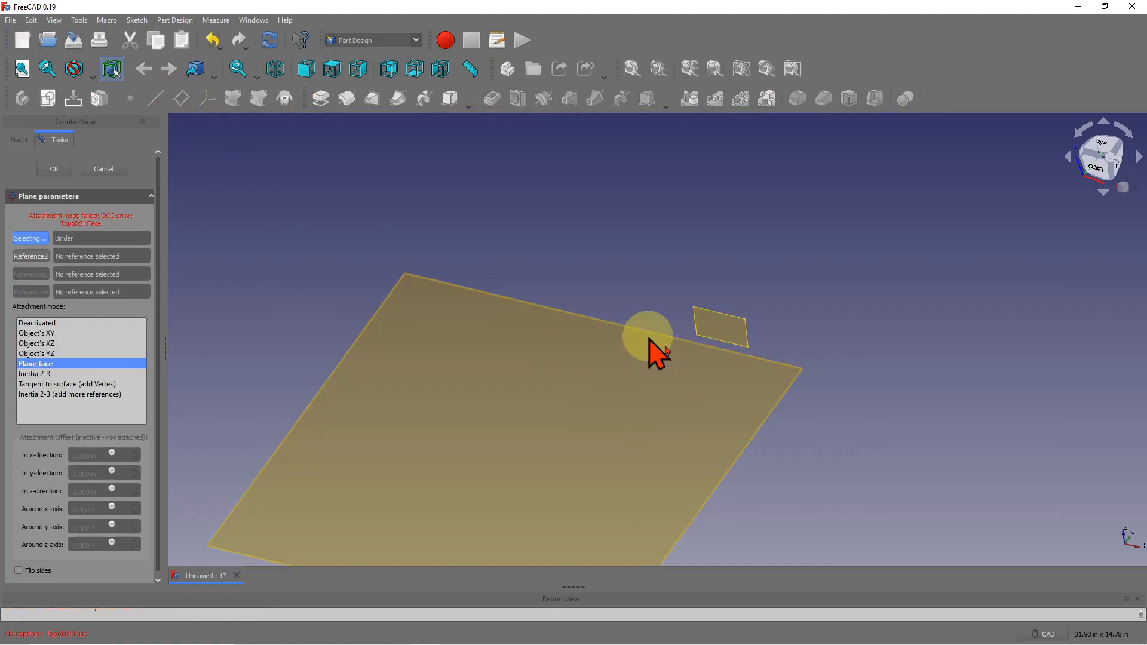
{"action": "scroll", "coordinate": [599, 307], "scroll_direction": "down", "scroll_amount": 3}
{"action": "scroll", "coordinate": [570, 336], "scroll_direction": "up", "scroll_amount": 3}
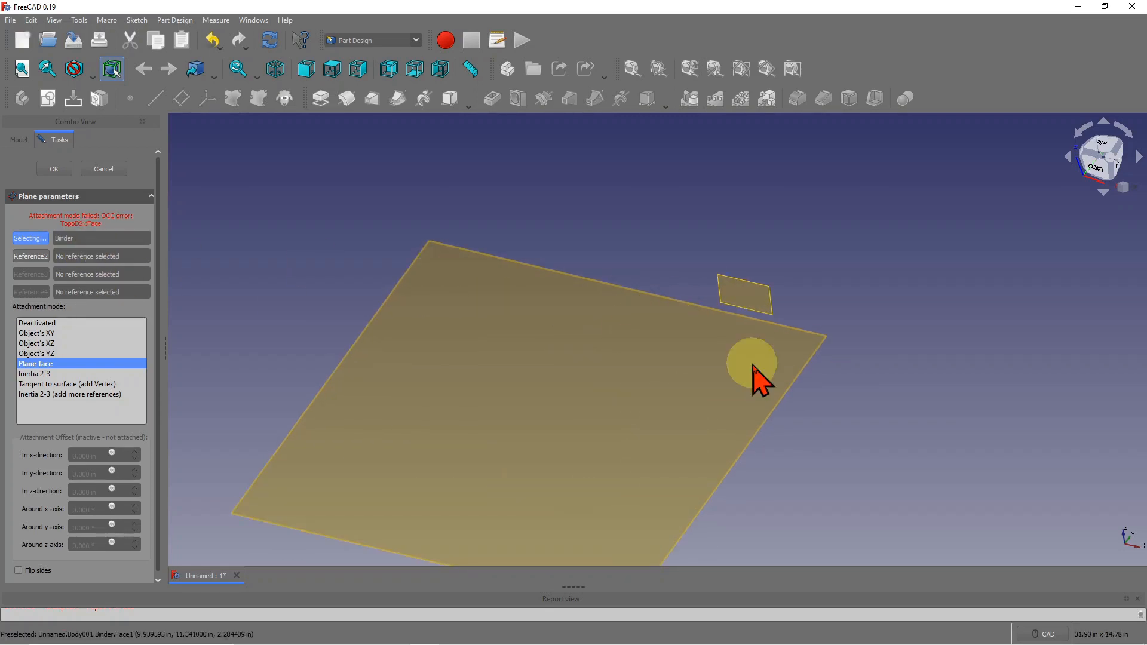
{"action": "left_click", "coordinate": [95, 237]}
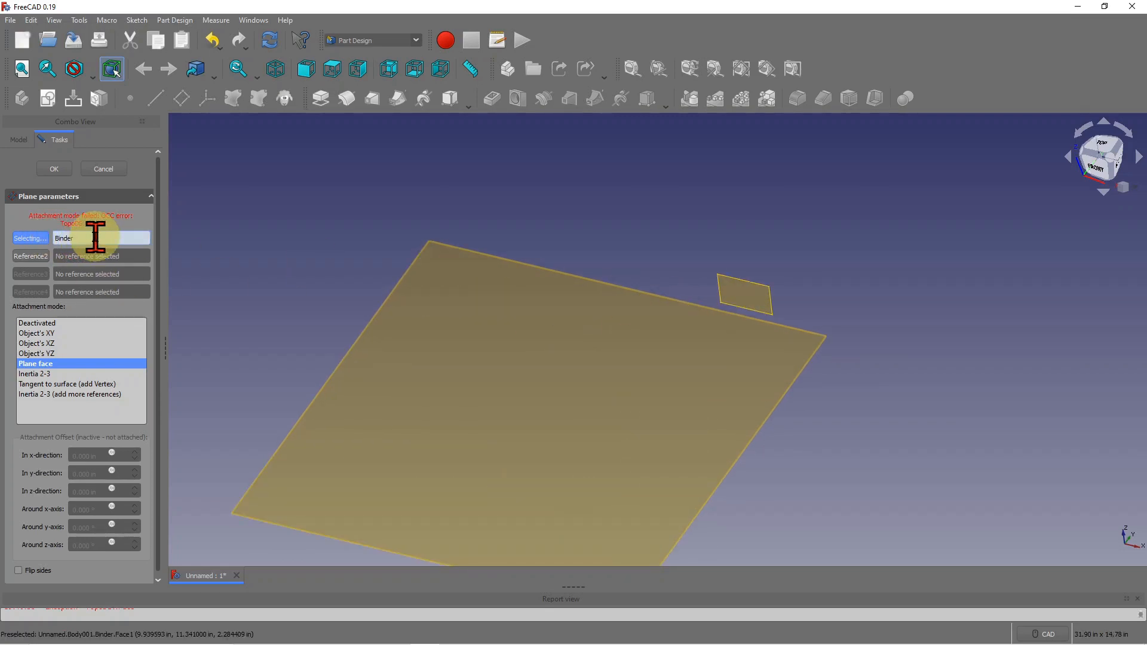
{"action": "key", "text": "BackSpace"}
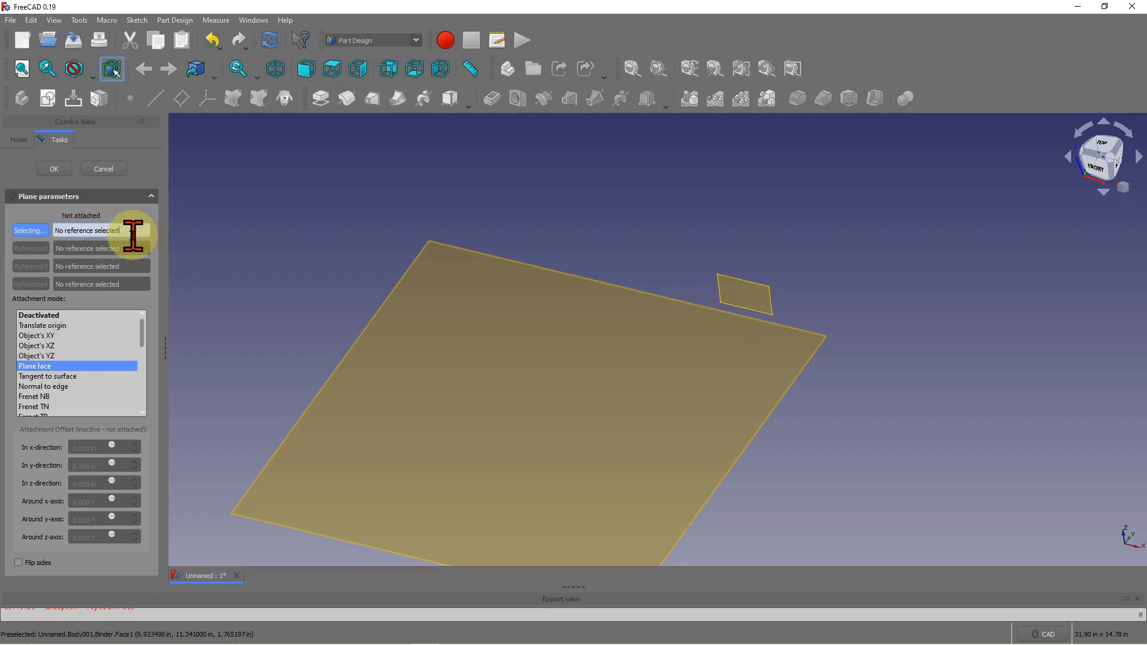
{"action": "left_click", "coordinate": [740, 304]}
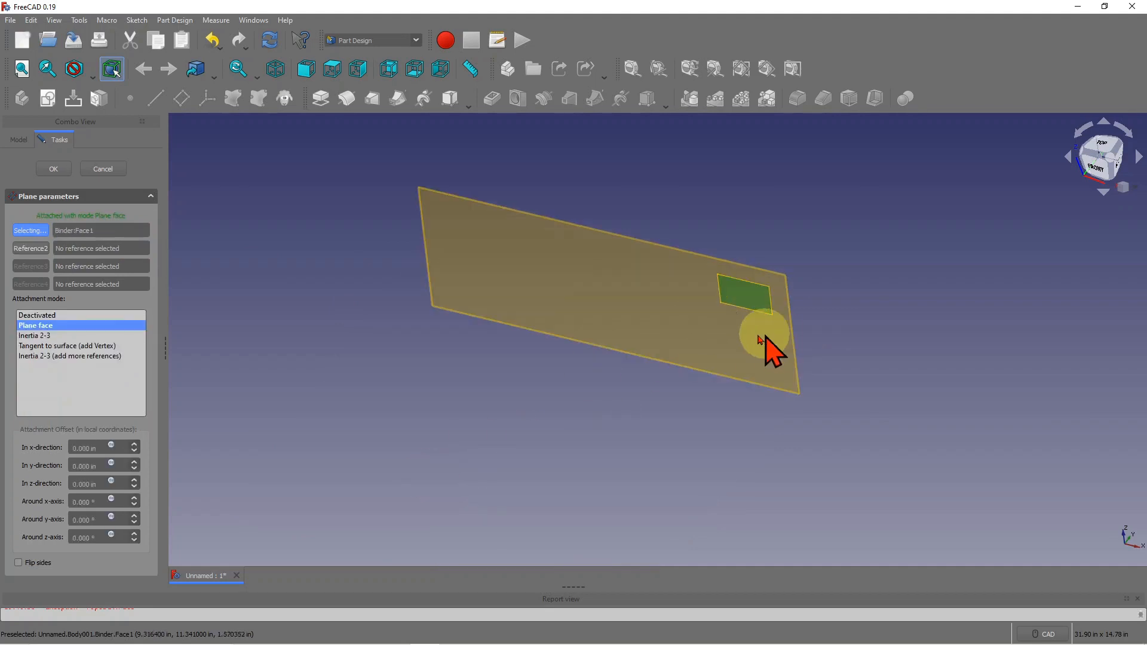
{"action": "left_click", "coordinate": [52, 171]}
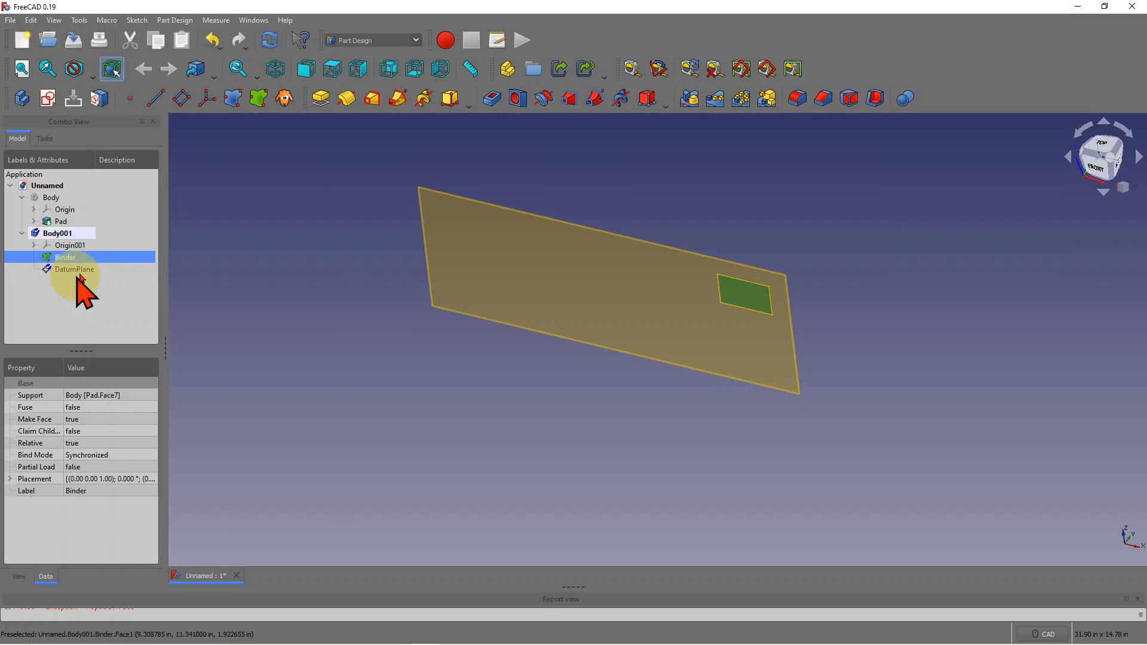
- Recompute, unhide the first Body, and reopen the DatumPlane's attachment editor
{"action": "left_click", "coordinate": [270, 43]}
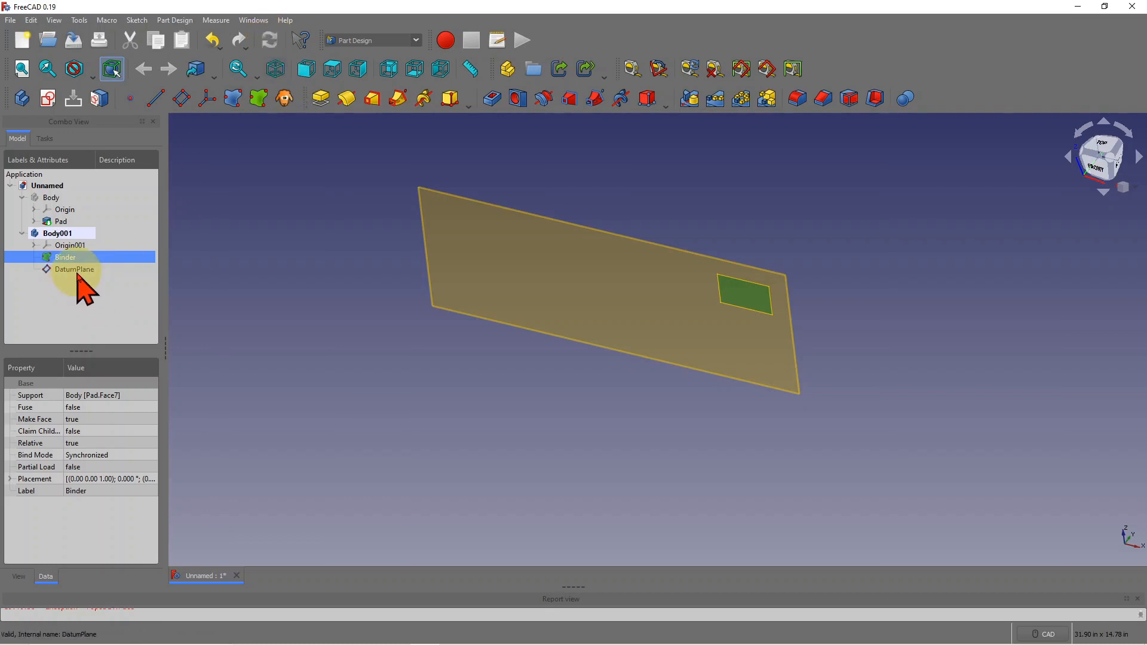
{"action": "left_click", "coordinate": [52, 198]}
{"action": "key", "text": "space"}
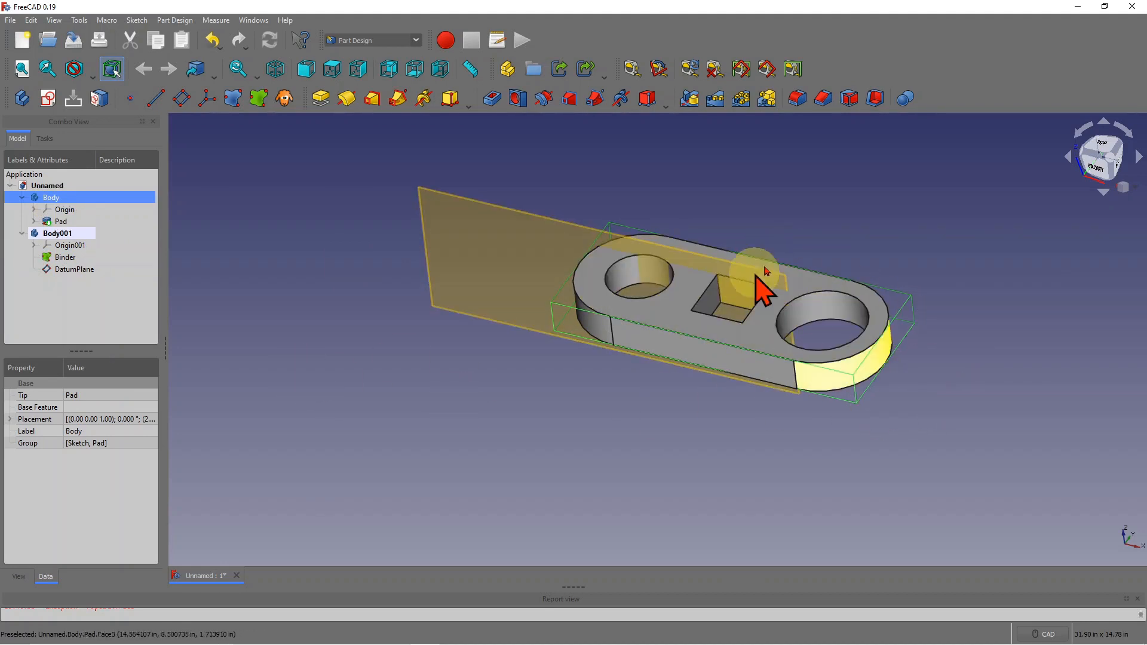
{"action": "double_click", "coordinate": [88, 270]}
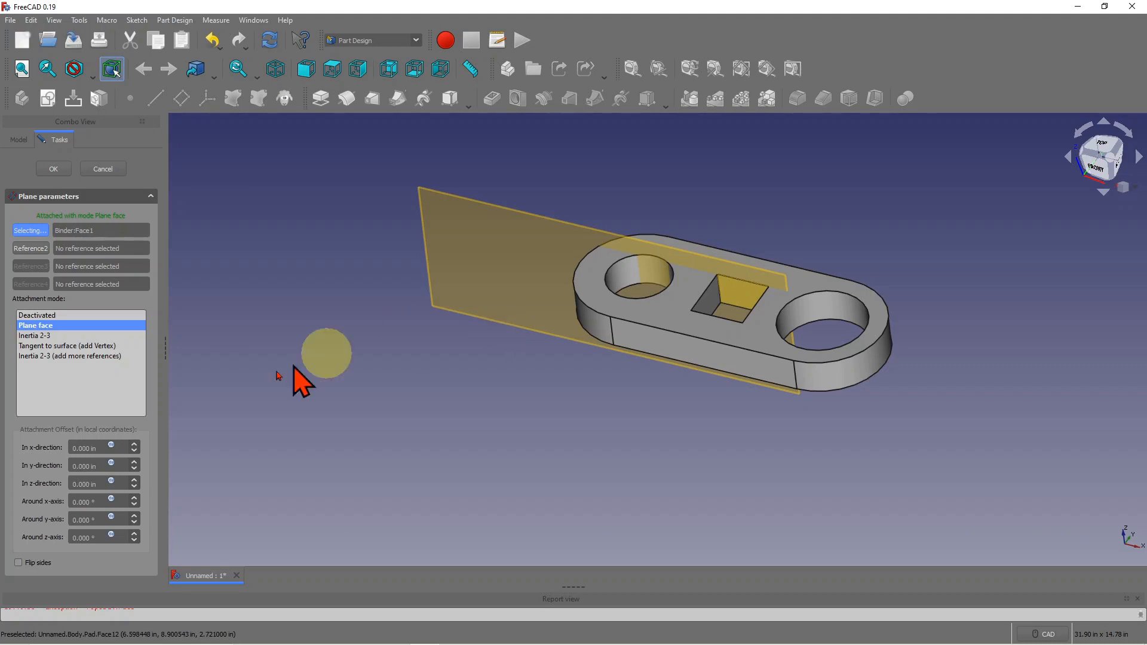
- Raise the datum plane's x-direction attachment offset to 16 in and confirm
{"action": "double_click", "coordinate": [135, 445]}
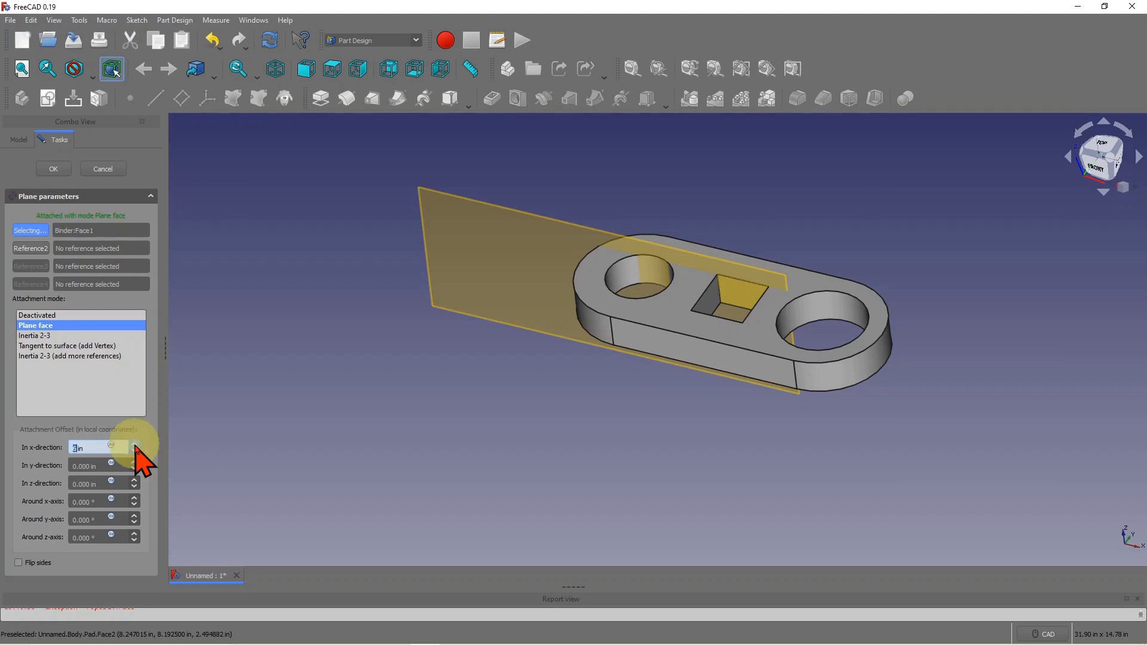
{"action": "left_click", "coordinate": [135, 446]}
{"action": "left_click", "coordinate": [136, 446]}
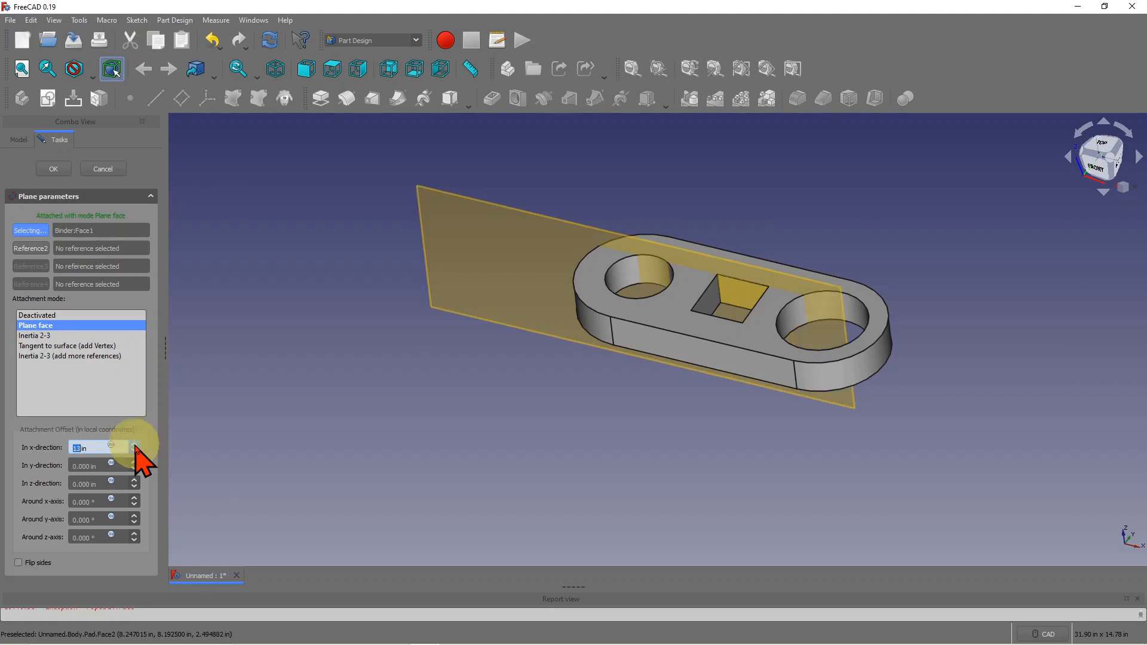
{"action": "left_click", "coordinate": [135, 445]}
{"action": "left_click", "coordinate": [135, 446]}
{"action": "left_click", "coordinate": [135, 445]}
{"action": "left_click", "coordinate": [135, 446]}
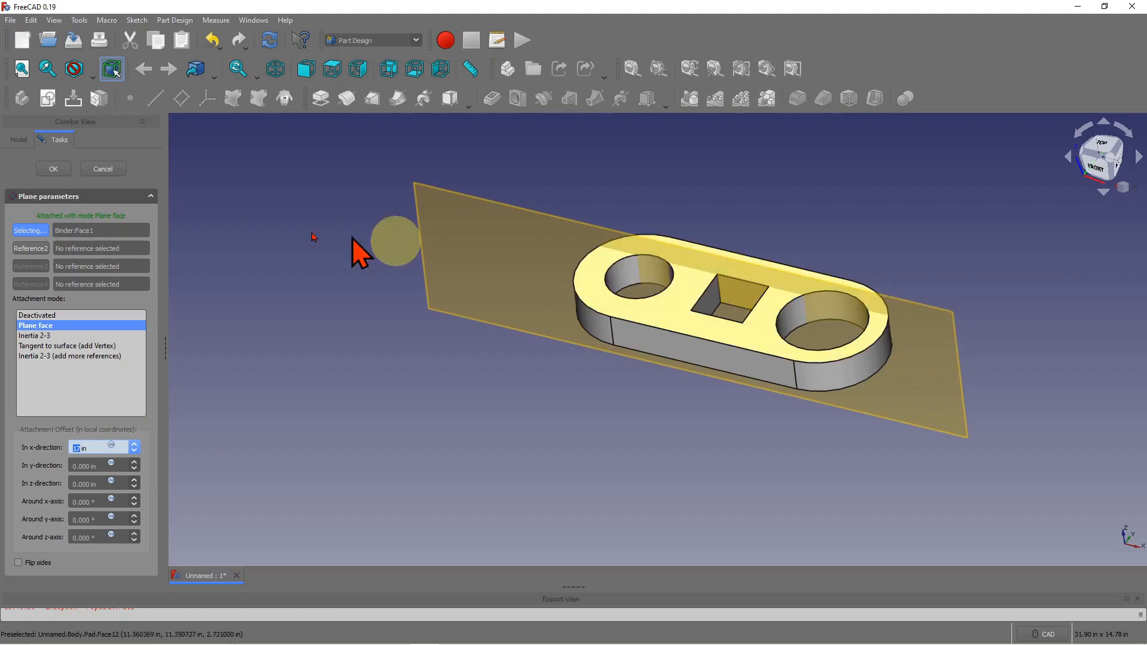
{"action": "left_click", "coordinate": [52, 171]}
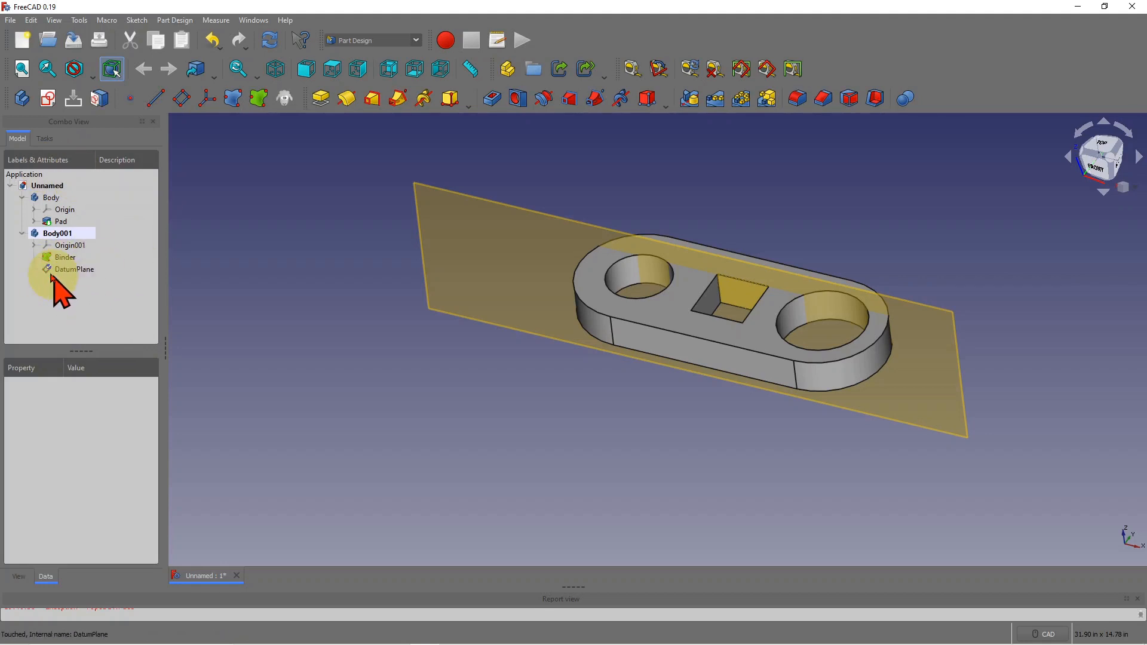
- Recompute the model, then hide the first Body and the DatumPlane
{"action": "left_click", "coordinate": [271, 40]}
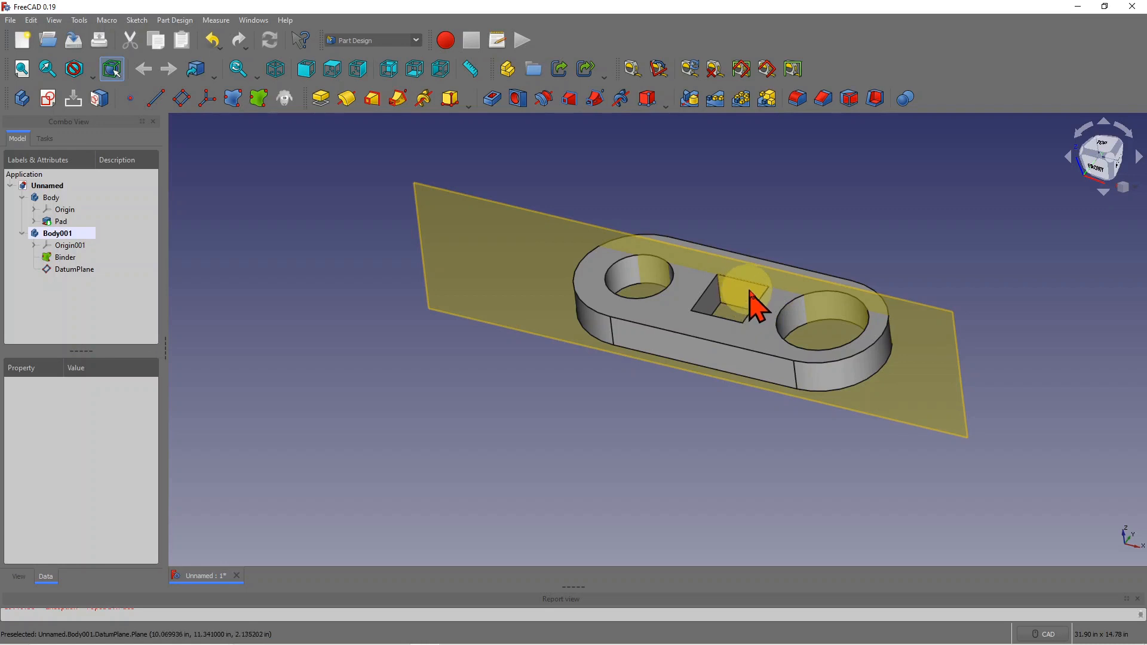
{"action": "scroll", "coordinate": [633, 259], "scroll_direction": "up", "scroll_amount": 2}
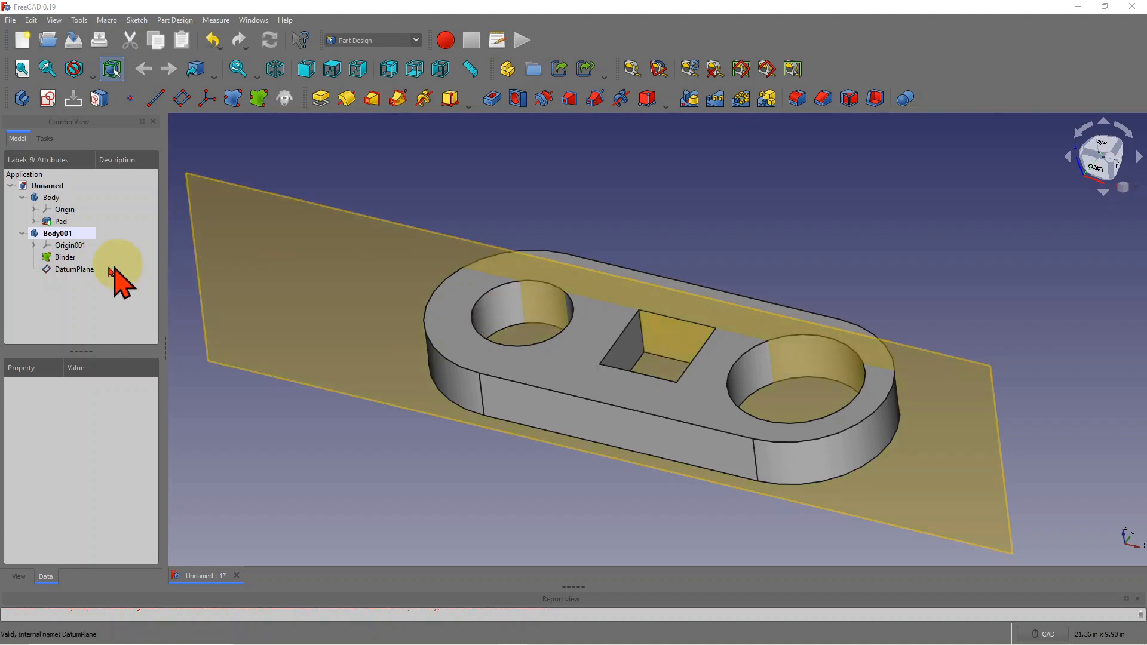
{"action": "left_click", "coordinate": [51, 198]}
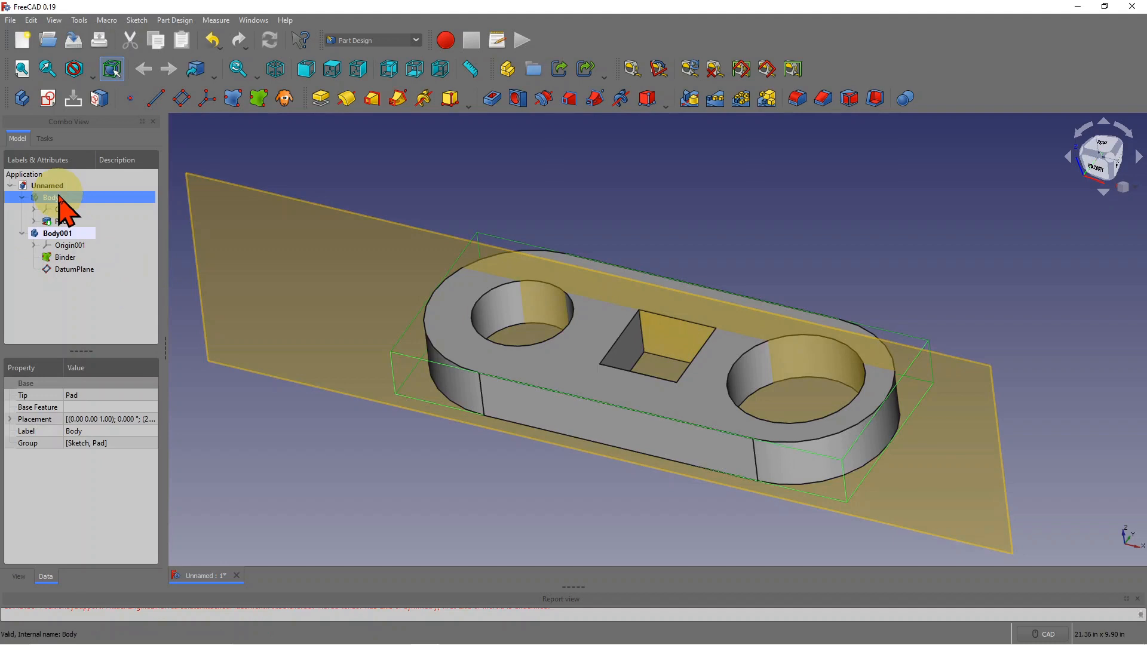
{"action": "key", "text": "space"}
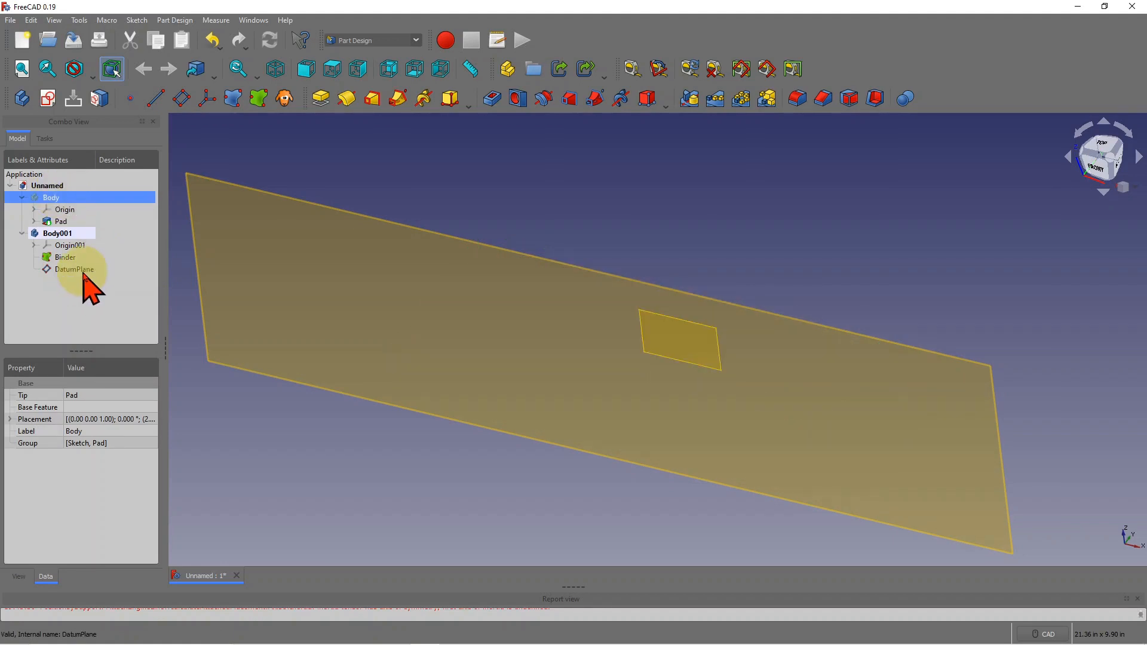
{"action": "left_click", "coordinate": [74, 270]}
{"action": "key", "text": "space"}
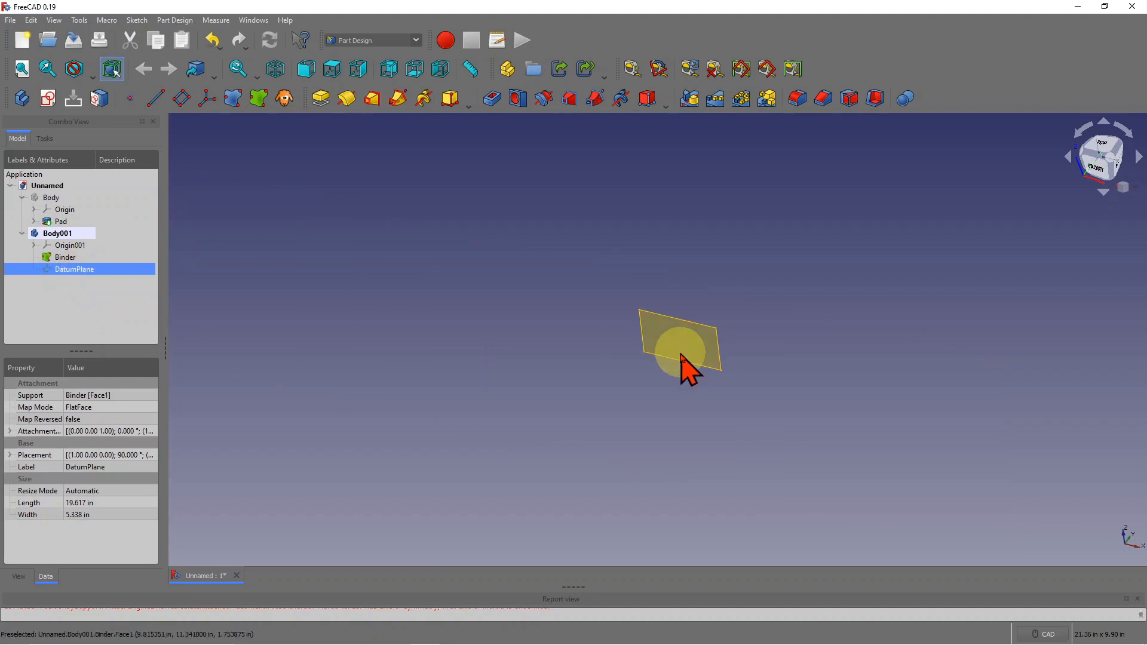
- Zoom in and select the binder face's top edge
{"action": "scroll", "coordinate": [641, 357], "scroll_direction": "up", "scroll_amount": 2}
{"action": "scroll", "coordinate": [760, 322], "scroll_direction": "up", "scroll_amount": 2}
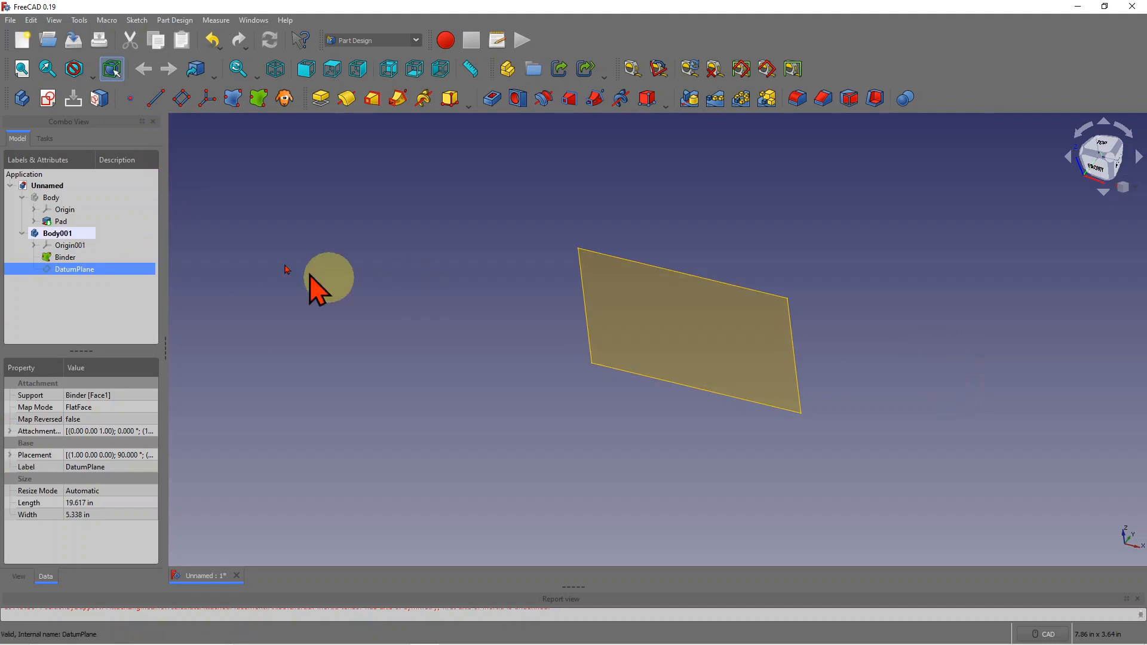
{"action": "scroll", "coordinate": [381, 264], "scroll_direction": "down", "scroll_amount": 2}
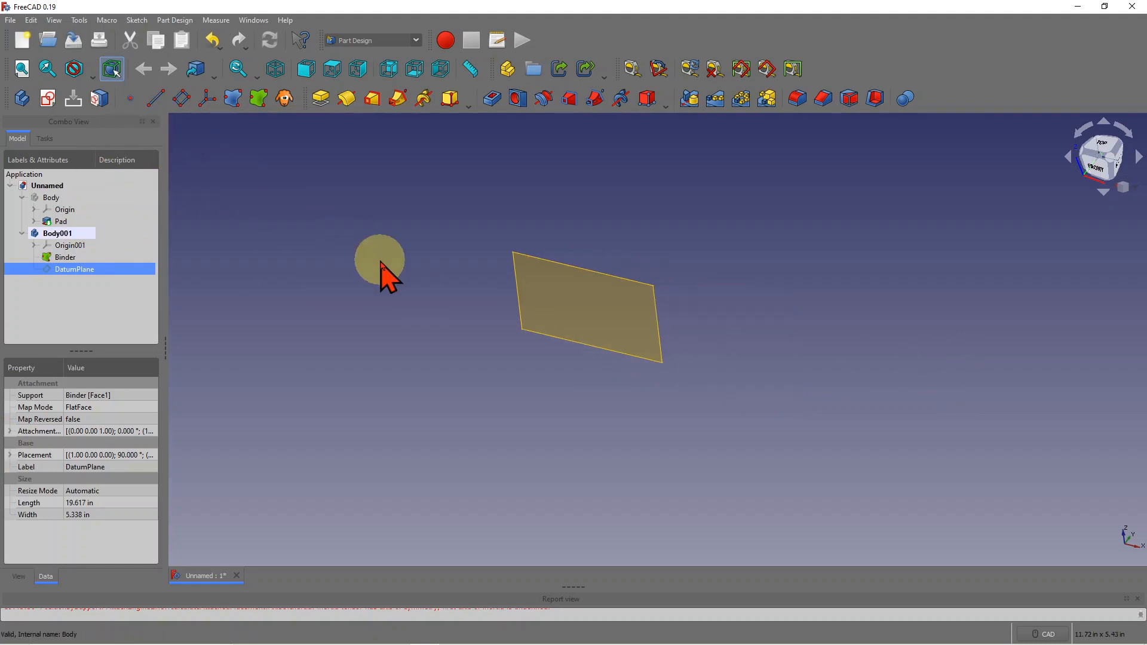
{"action": "scroll", "coordinate": [381, 263], "scroll_direction": "up", "scroll_amount": 2}
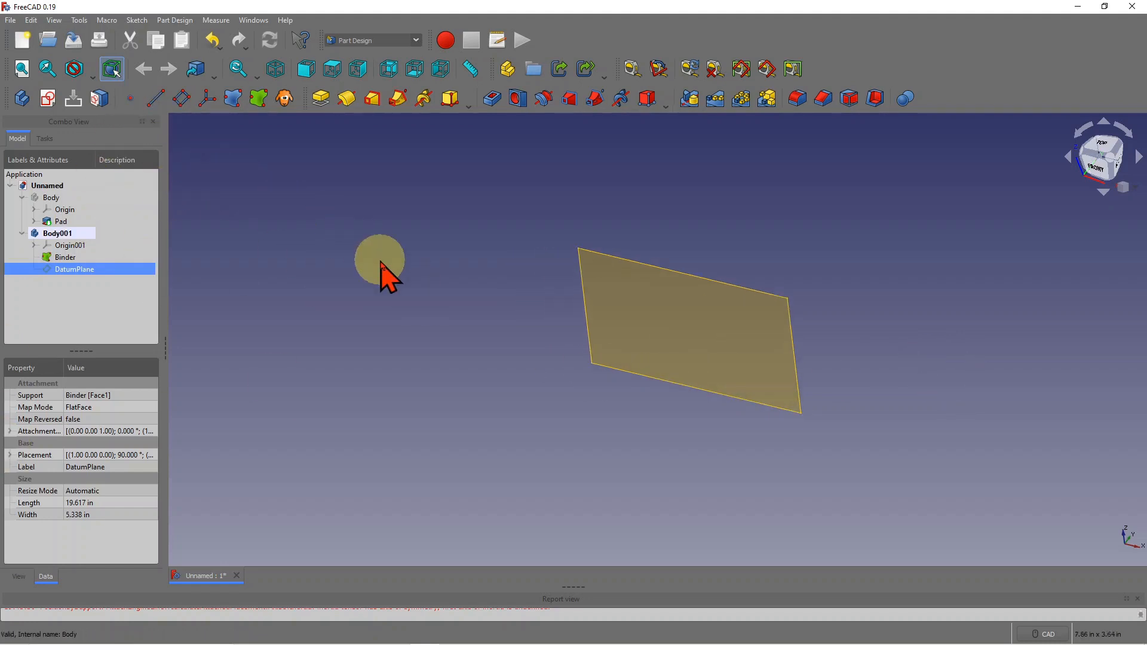
{"action": "left_click", "coordinate": [735, 289]}
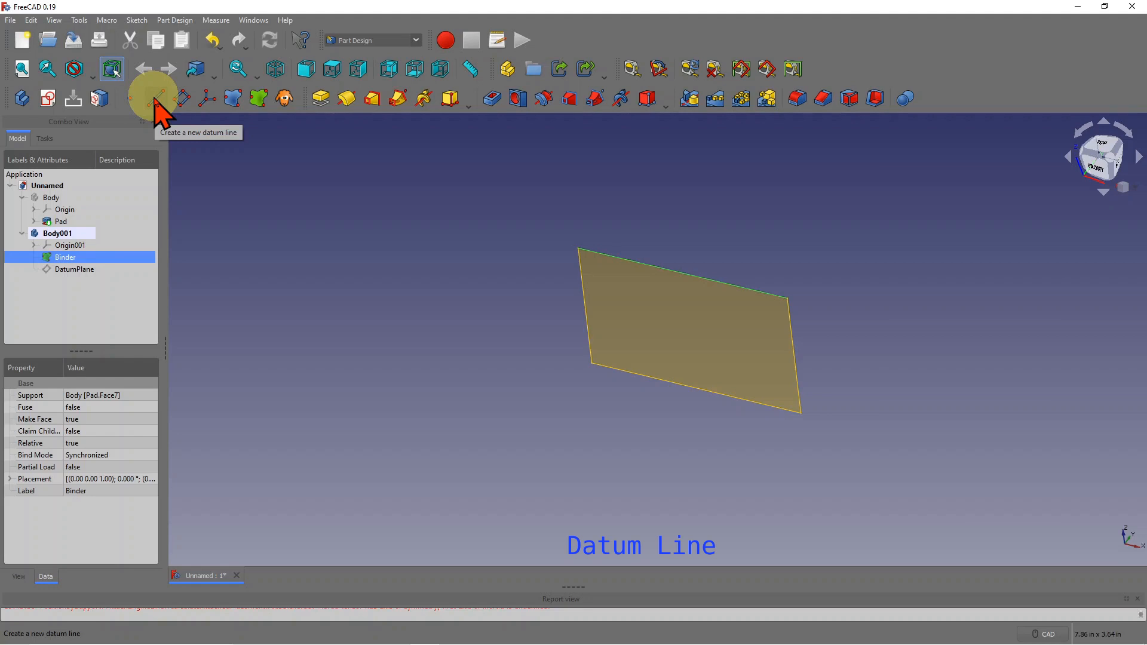
{"action": "left_click", "coordinate": [155, 100]}
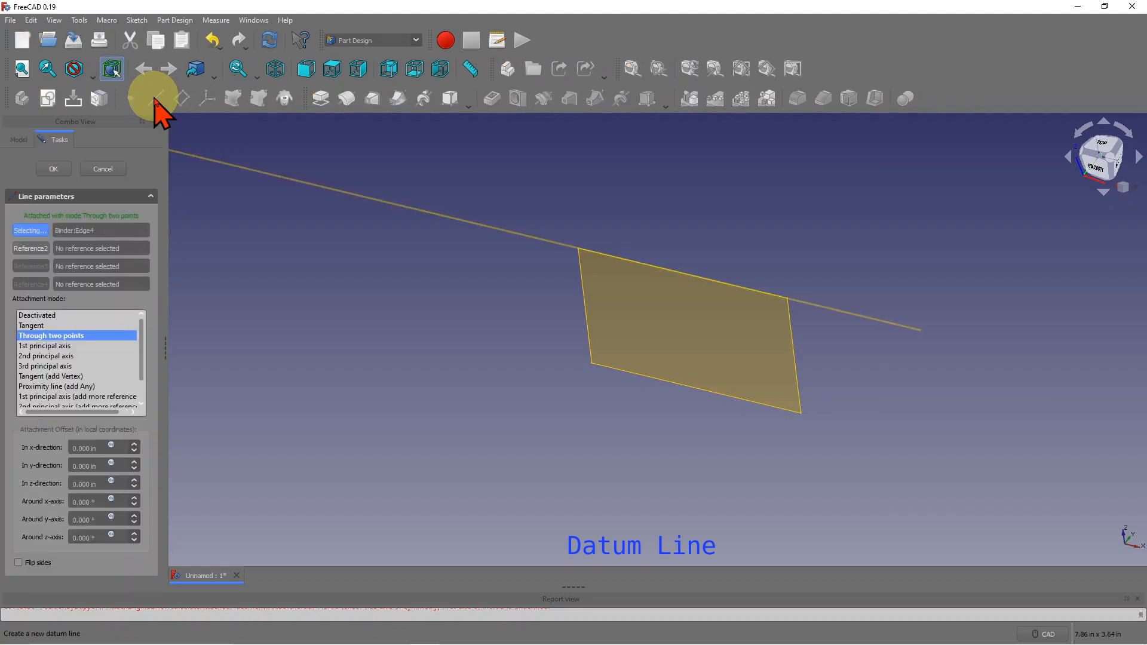
{"action": "scroll", "coordinate": [771, 245], "scroll_direction": "down", "scroll_amount": 3}
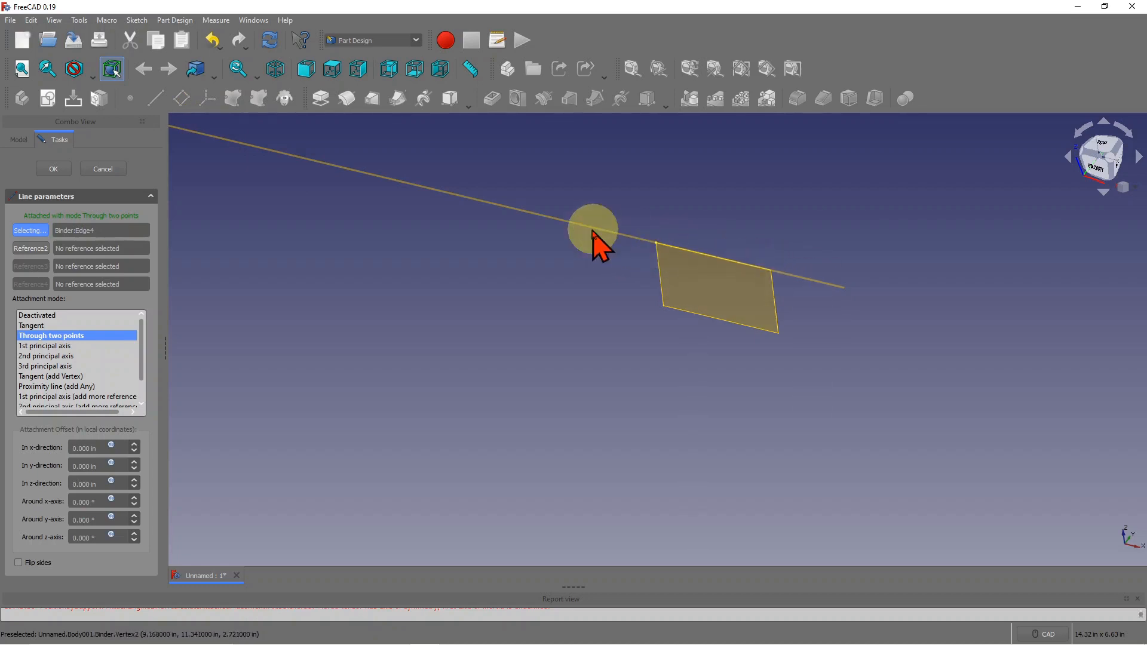
{"action": "left_click", "coordinate": [103, 169]}
{"action": "left_click", "coordinate": [74, 281]}
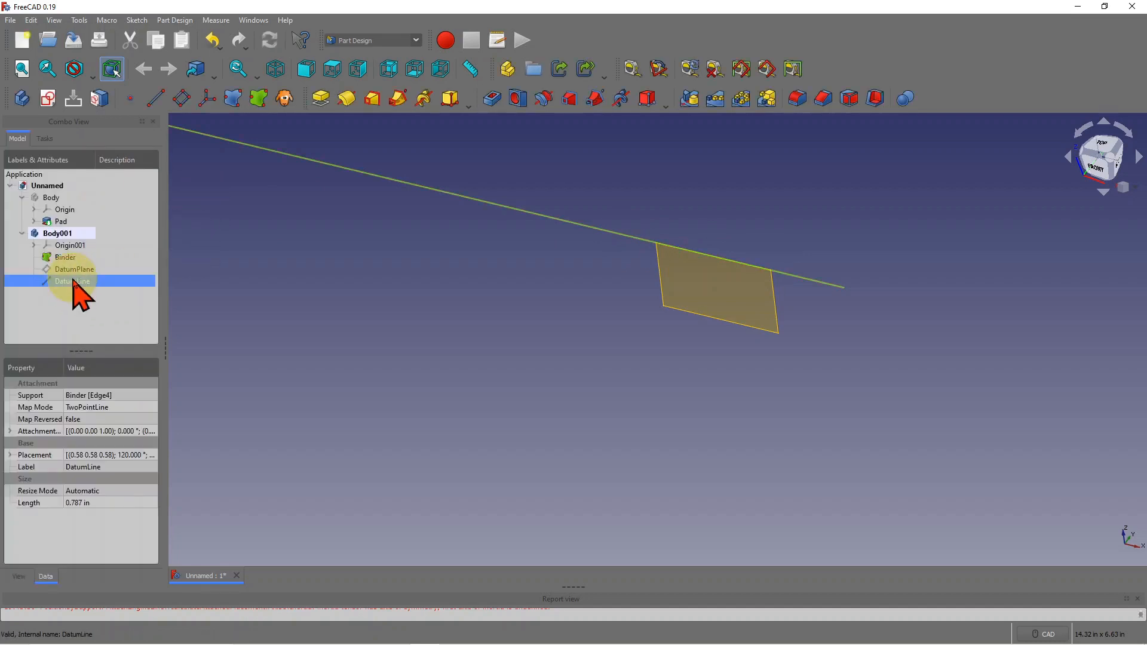
{"action": "key", "text": "Delete"}
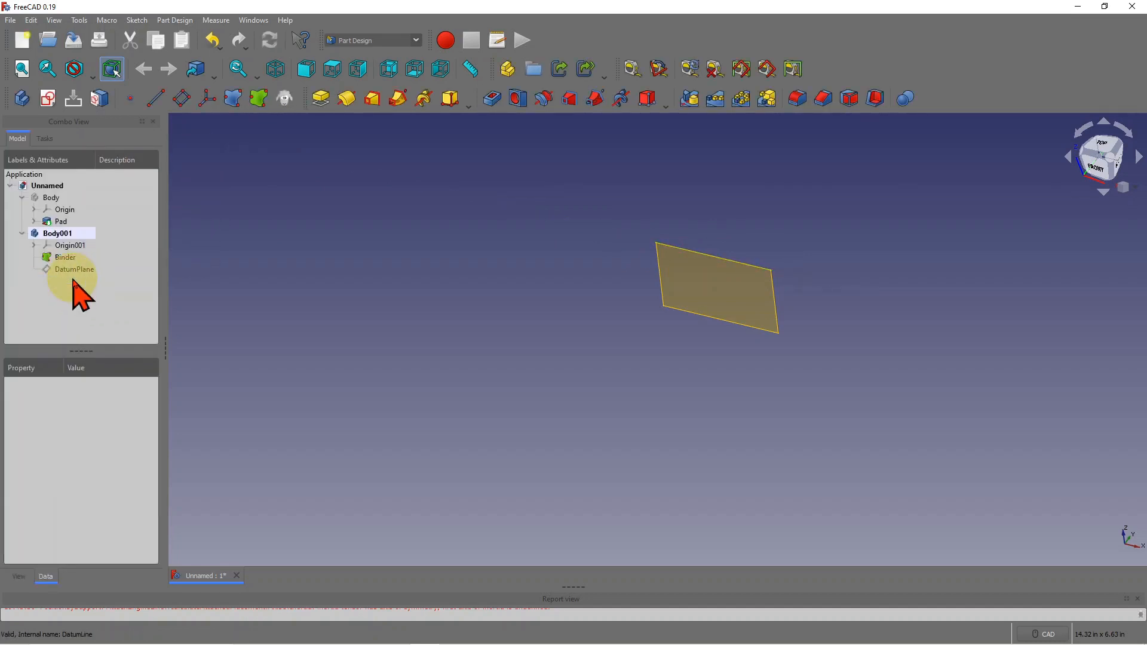
- Cancel a datum line on the binder's side edge and delete the existing DatumLine
{"action": "left_click", "coordinate": [660, 272]}
{"action": "left_click", "coordinate": [156, 99]}
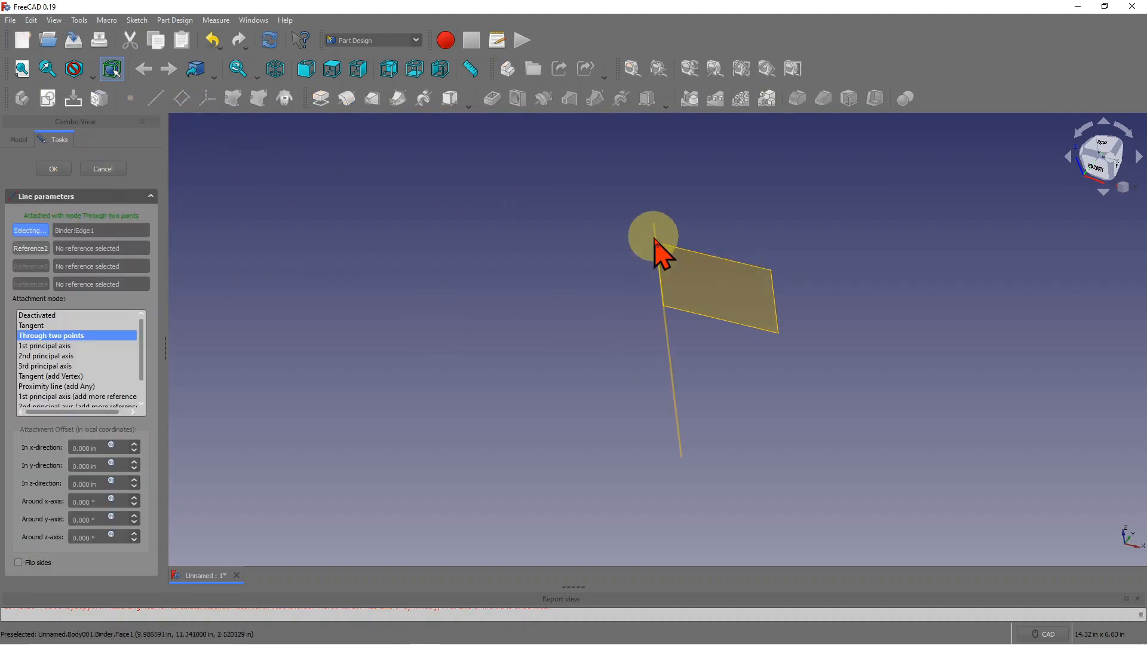
{"action": "left_click", "coordinate": [104, 170]}
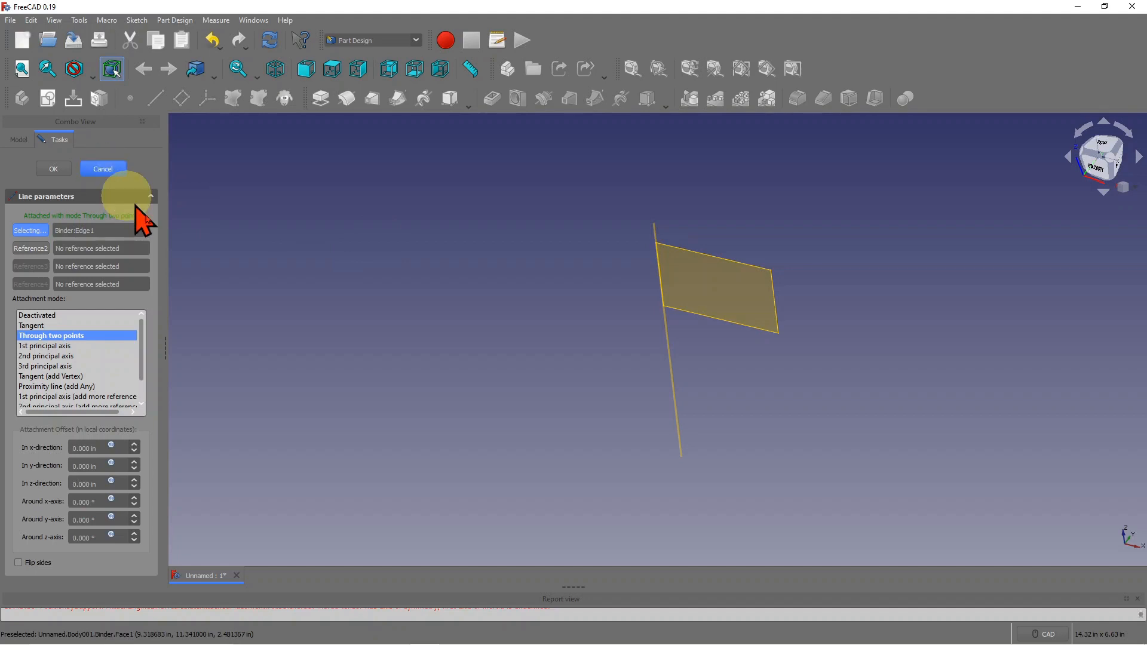
{"action": "left_click", "coordinate": [75, 281]}
{"action": "key", "text": "Delete"}
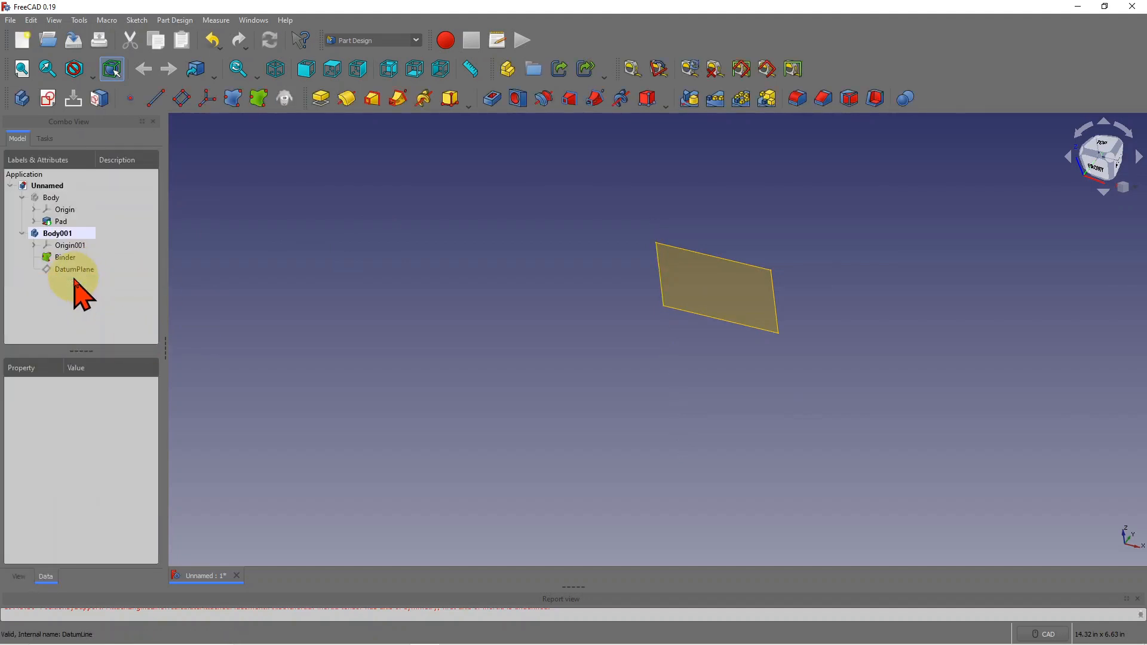
- Try a datum line through two opposite corners of the plane, then cancel it
{"action": "scroll", "coordinate": [691, 210], "scroll_direction": "up", "scroll_amount": 2}
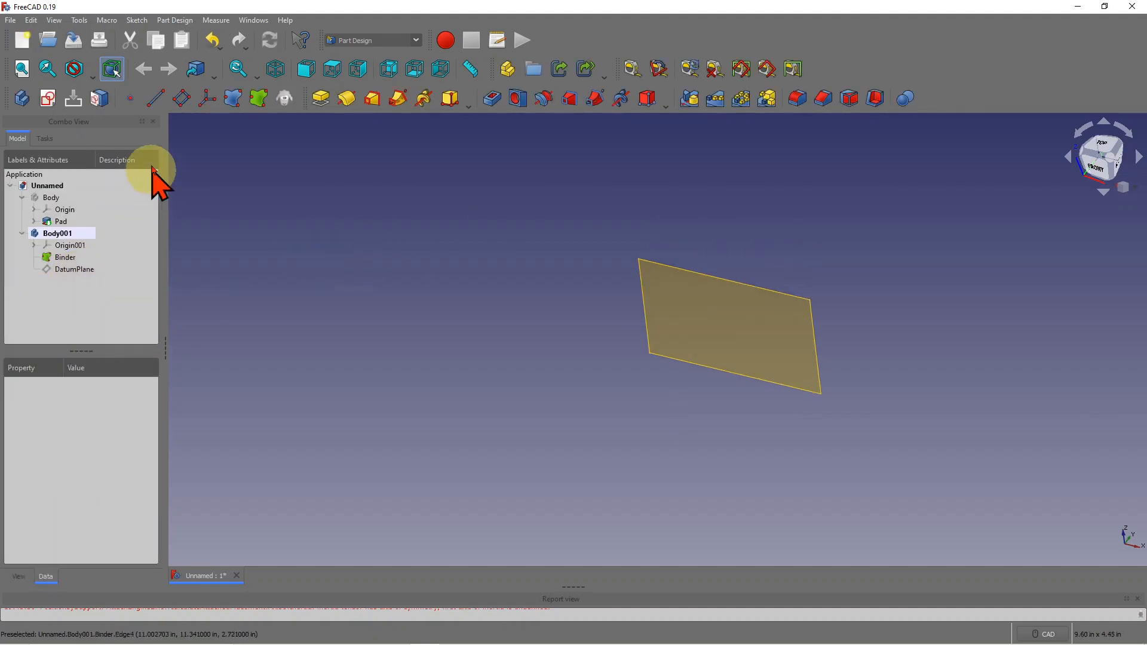
{"action": "left_click", "coordinate": [156, 100]}
{"action": "scroll", "coordinate": [532, 333], "scroll_direction": "down", "scroll_amount": 3}
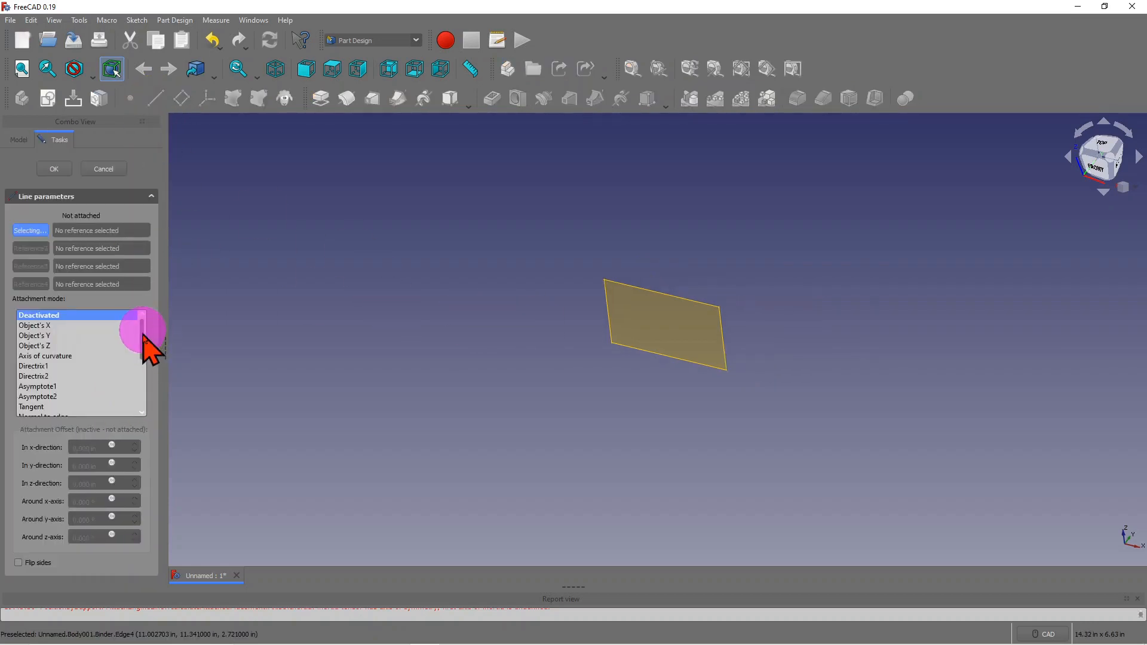
{"action": "left_click_drag", "start_coordinate": [143, 336], "coordinate": [144, 373]}
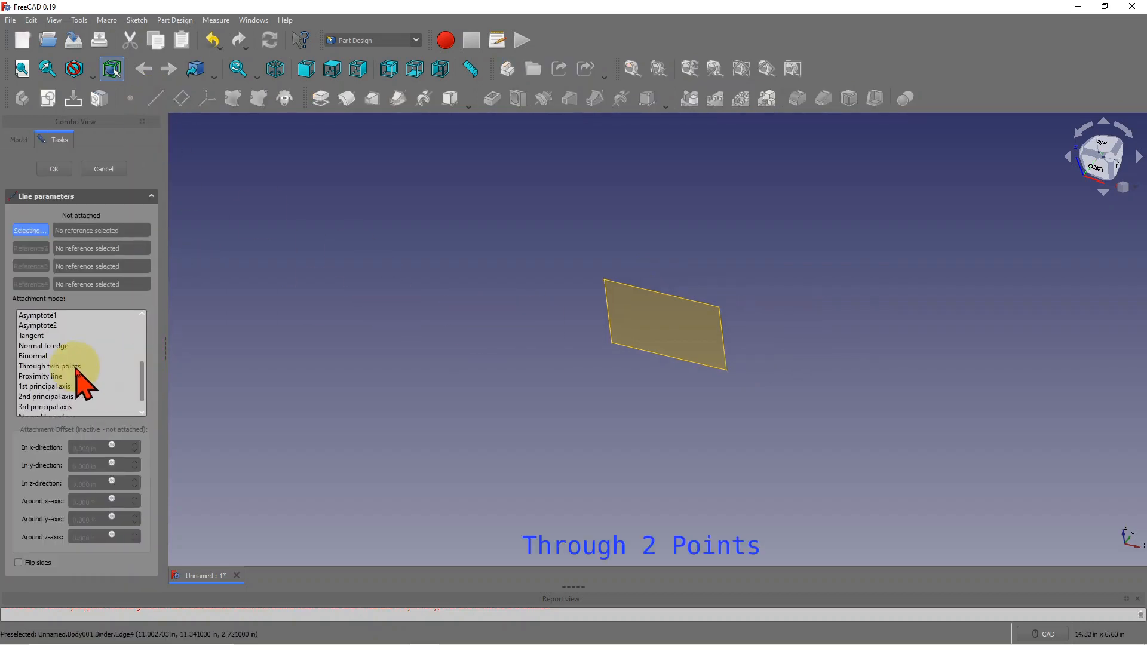
{"action": "left_click", "coordinate": [76, 367]}
{"action": "left_click", "coordinate": [604, 280]}
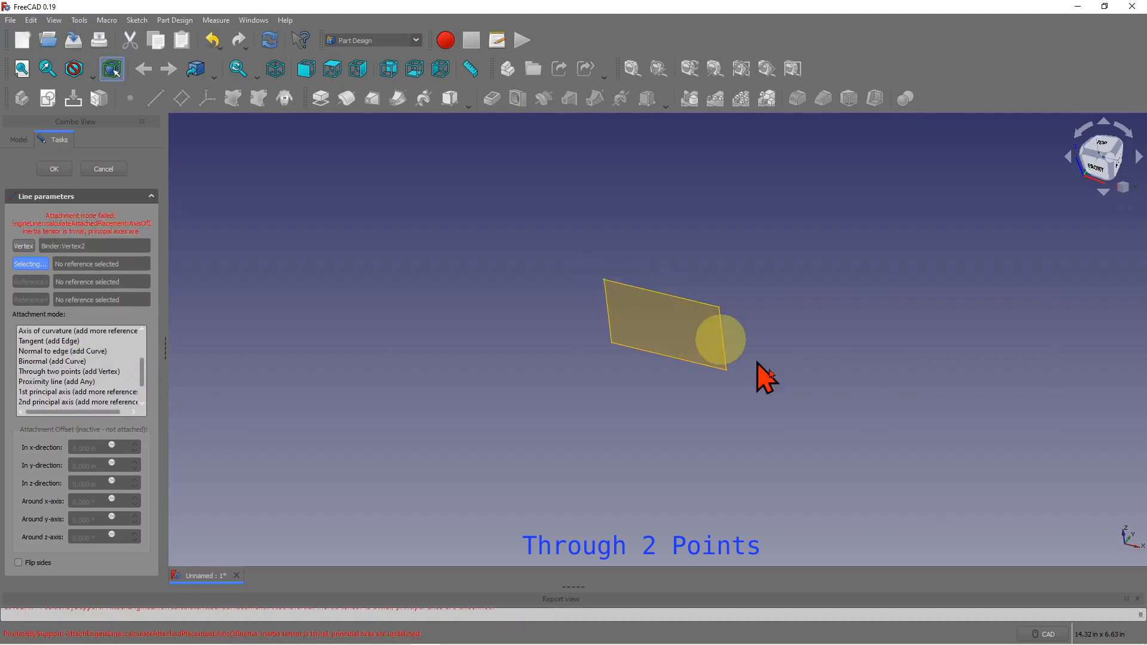
{"action": "left_click", "coordinate": [727, 370]}
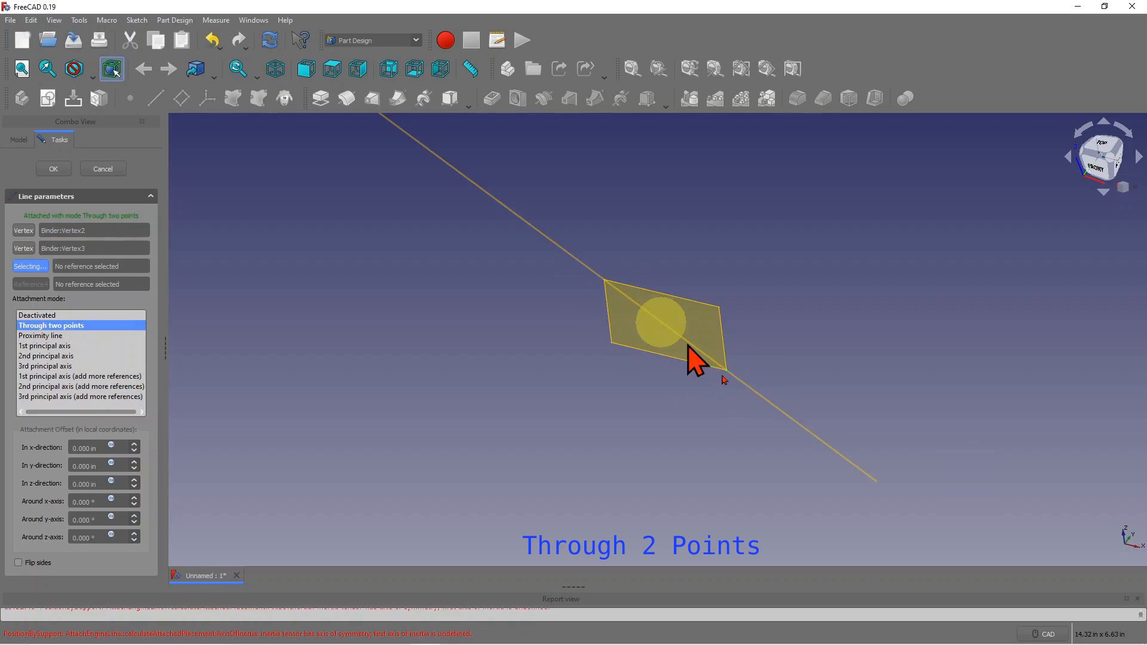
{"action": "left_click", "coordinate": [99, 169]}
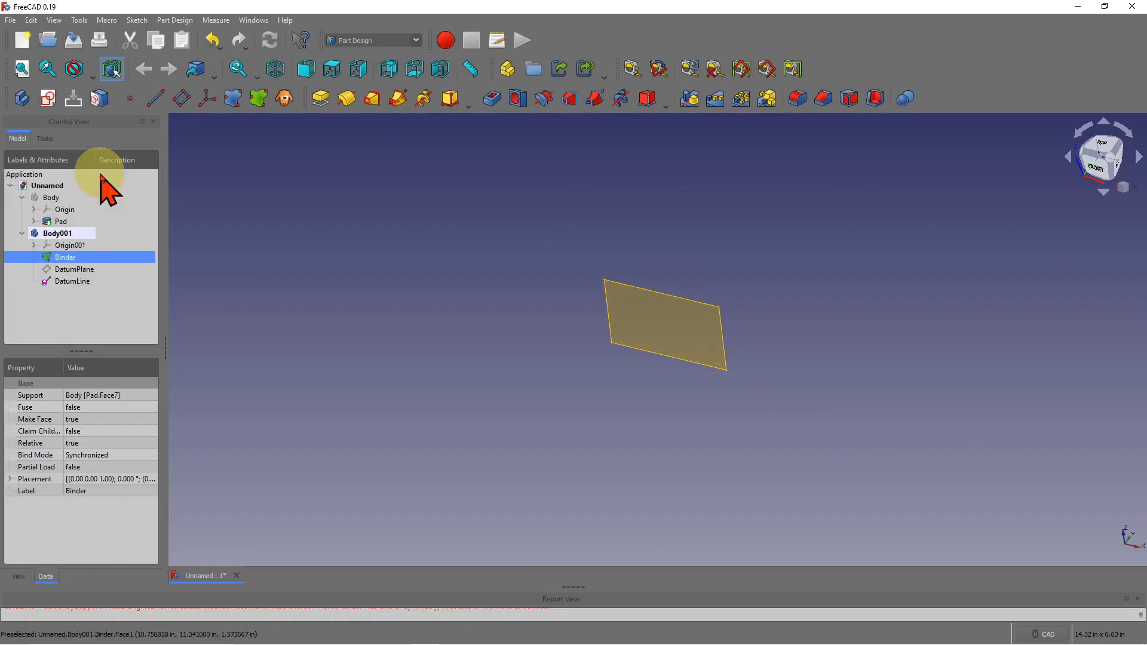
- Delete the leftover DatumLine from Body001, turn the view, and start a fresh datum line
{"action": "left_click", "coordinate": [87, 282]}
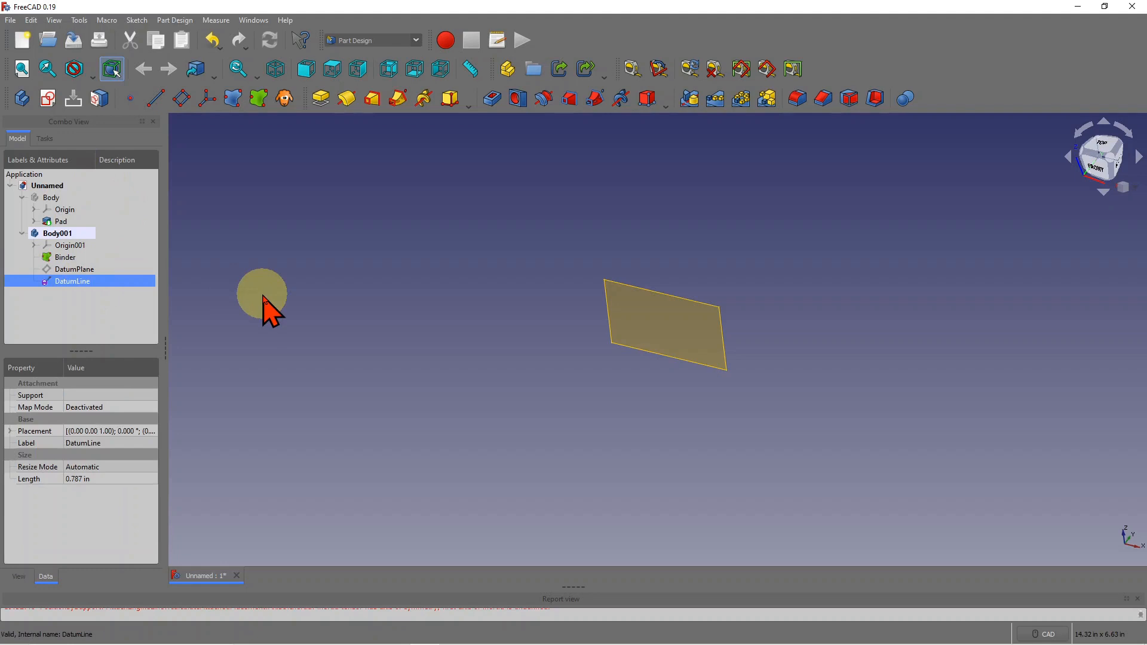
{"action": "key", "text": "Delete"}
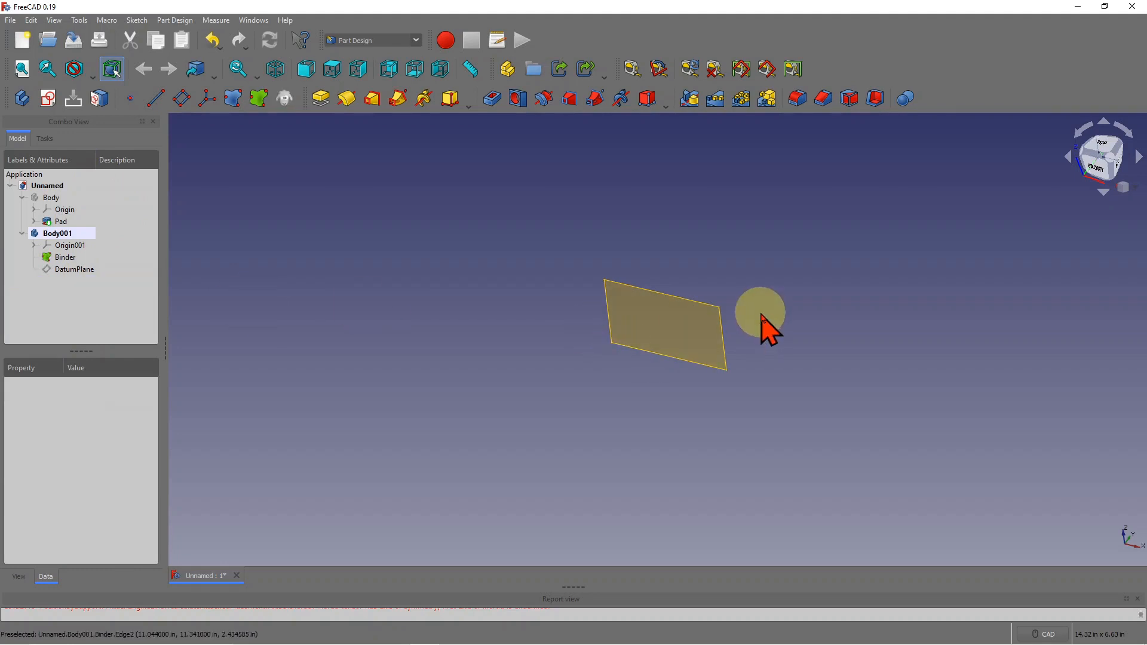
{"action": "scroll", "coordinate": [718, 312], "scroll_direction": "up", "scroll_amount": 3}
{"action": "middle_click_drag", "start_coordinate": [718, 309], "coordinate": [518, 322]}
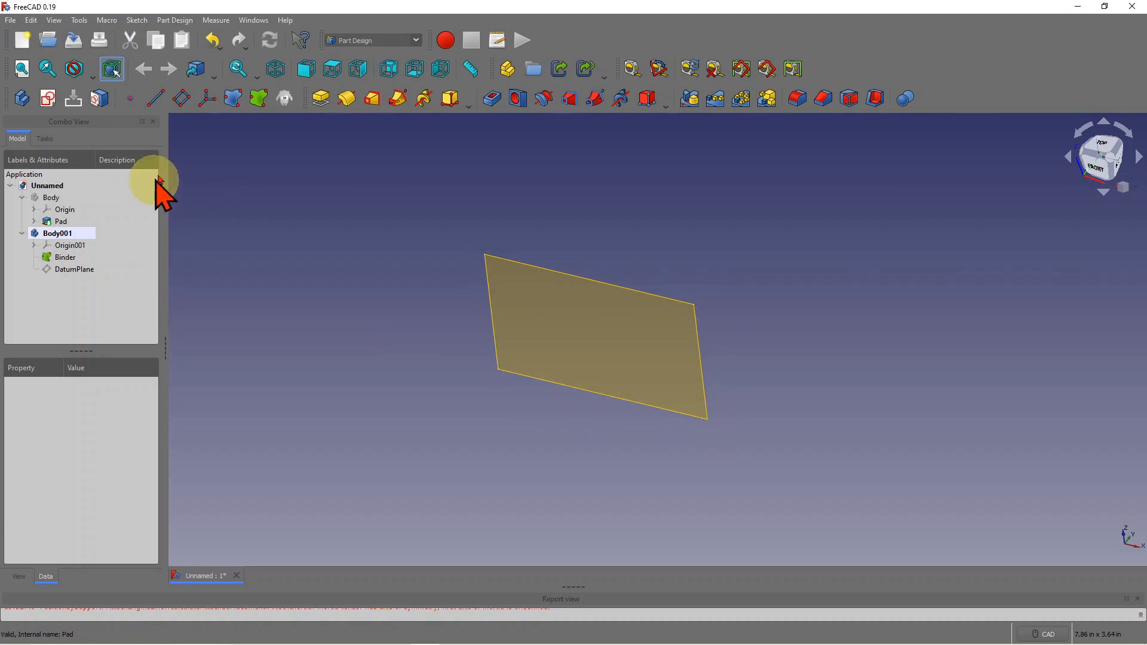
{"action": "left_click", "coordinate": [158, 103]}
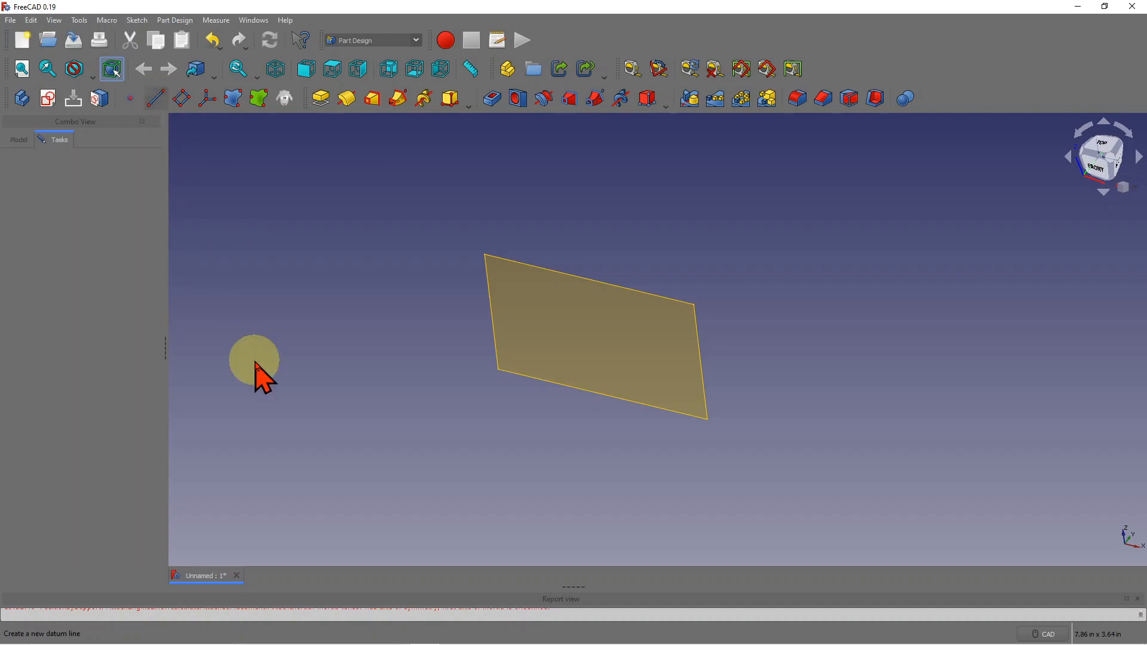
{"action": "scroll", "coordinate": [651, 323], "scroll_direction": "down", "scroll_amount": 3}
{"action": "scroll", "coordinate": [651, 323], "scroll_direction": "down", "scroll_amount": 2}
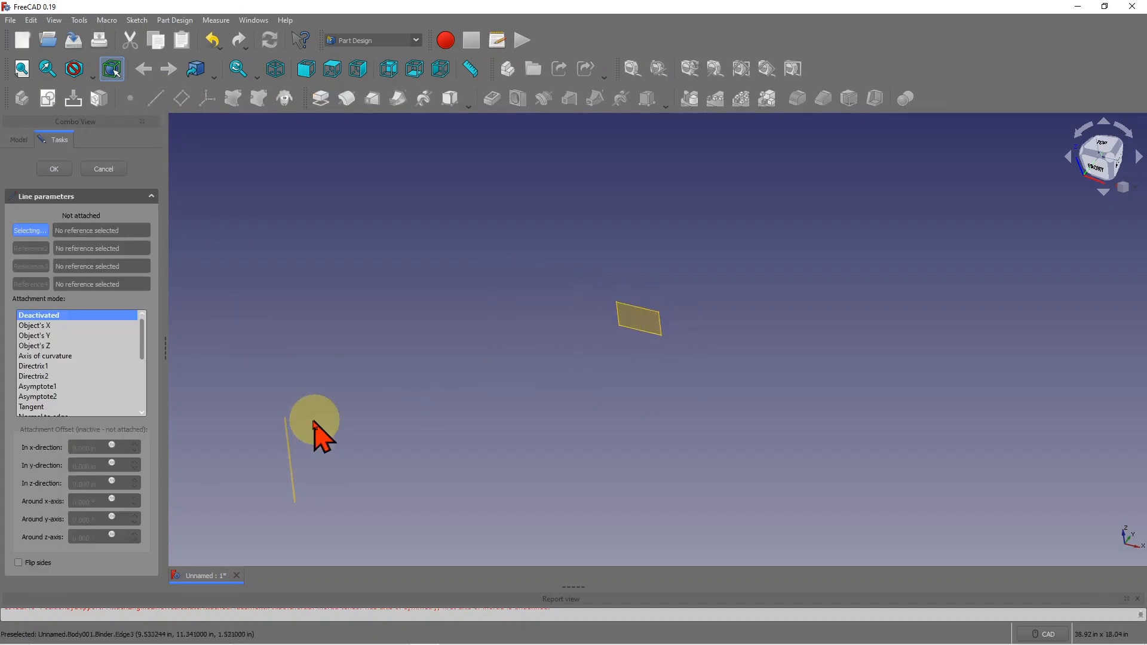
{"action": "left_click_drag", "start_coordinate": [143, 333], "coordinate": [154, 429]}
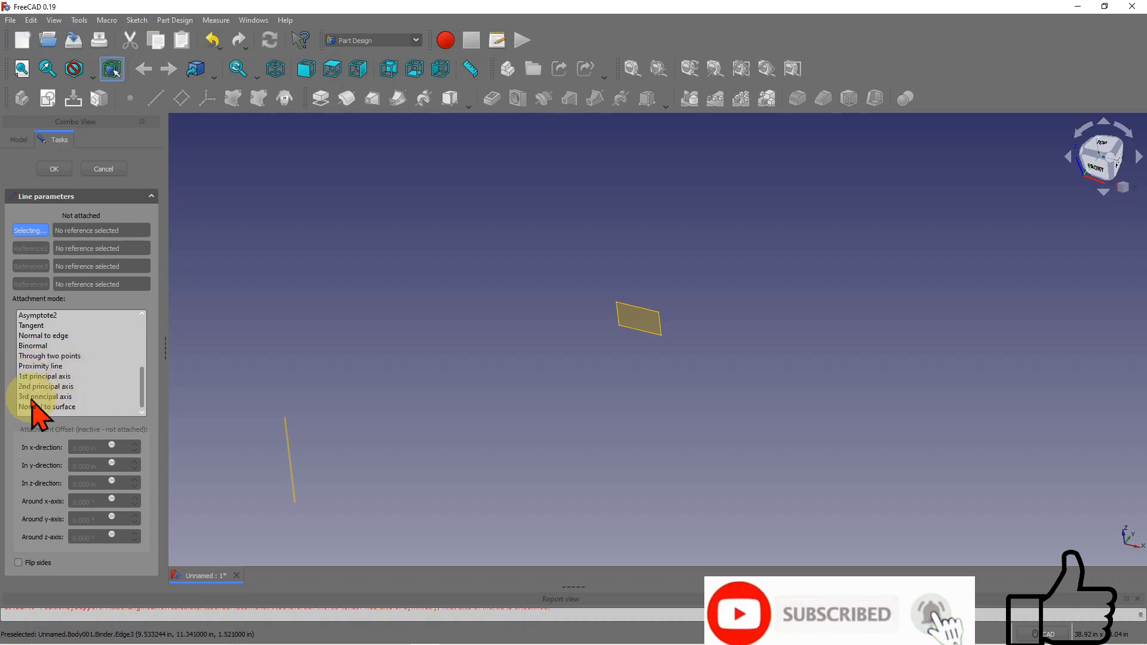
{"action": "scroll", "coordinate": [625, 365], "scroll_direction": "up", "scroll_amount": 2}
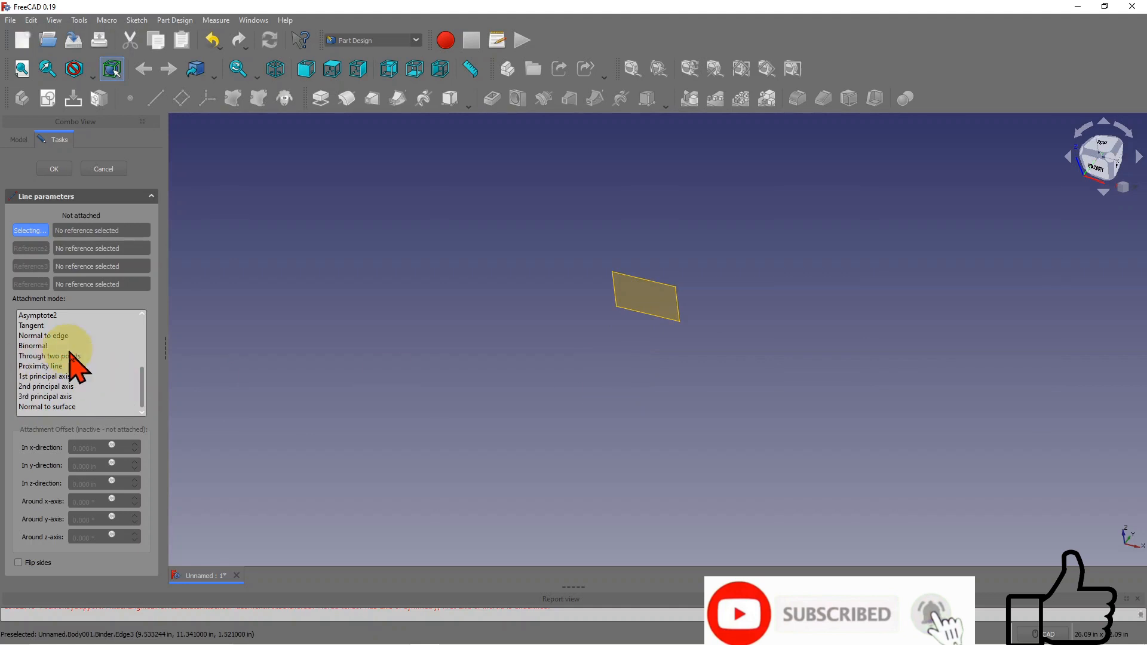
{"action": "scroll", "coordinate": [711, 387], "scroll_direction": "down", "scroll_amount": 2}
{"action": "scroll", "coordinate": [709, 389], "scroll_direction": "up", "scroll_amount": 4}
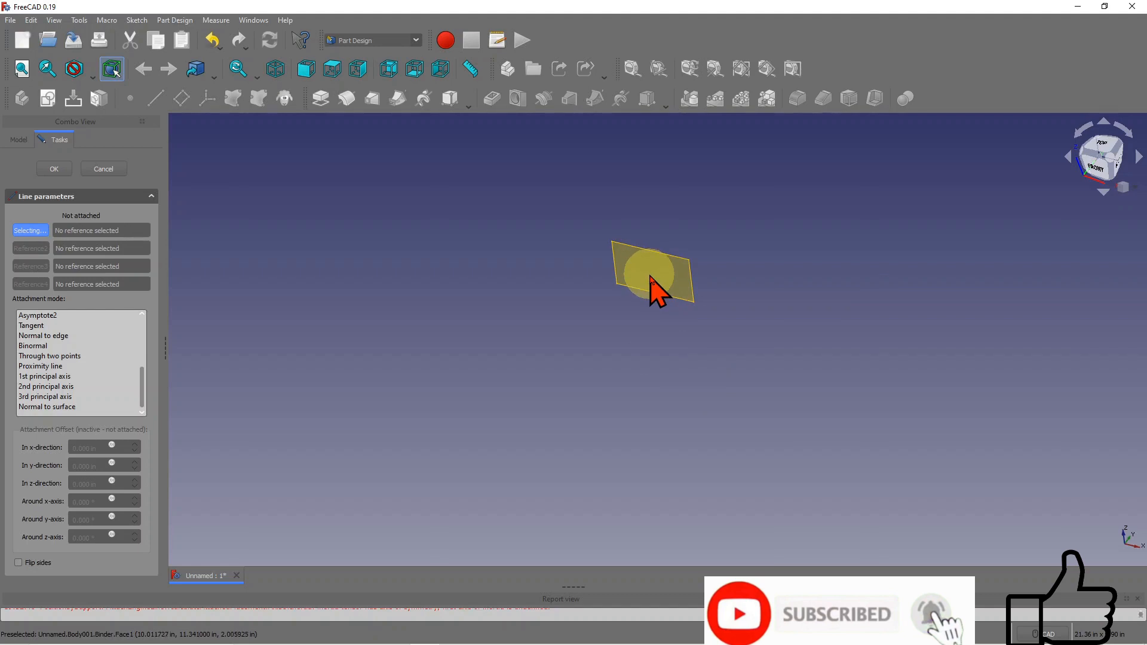
- Attach the new datum line to the binder face in 2nd principal axis mode and confirm
{"action": "left_click", "coordinate": [653, 281]}
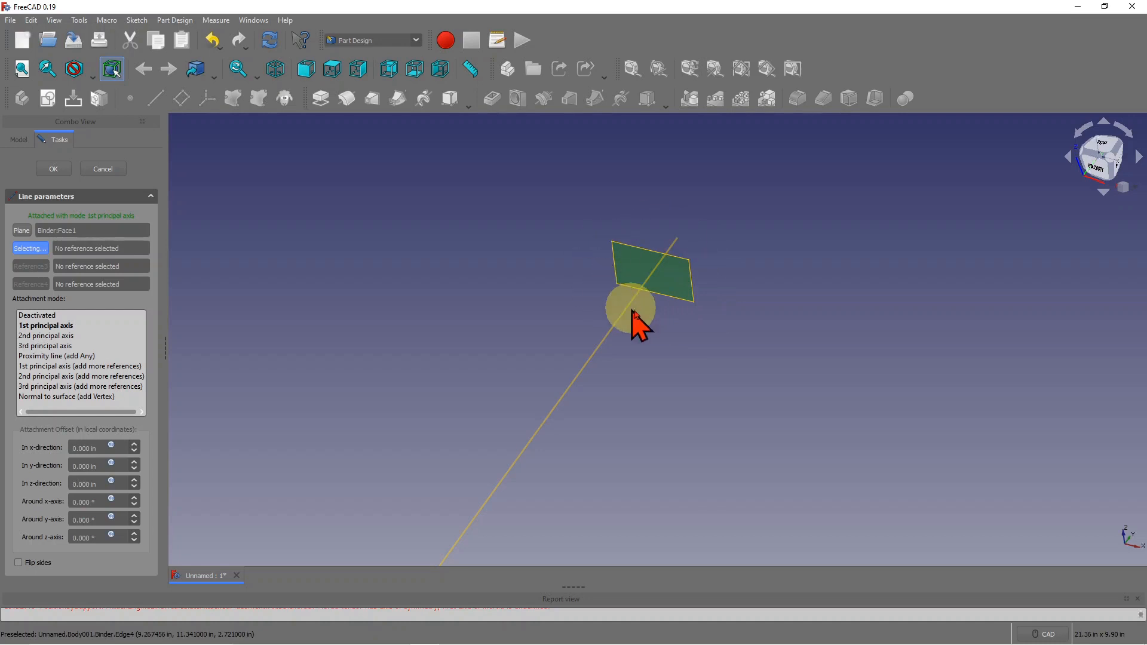
{"action": "scroll", "coordinate": [642, 213], "scroll_direction": "up", "scroll_amount": 3}
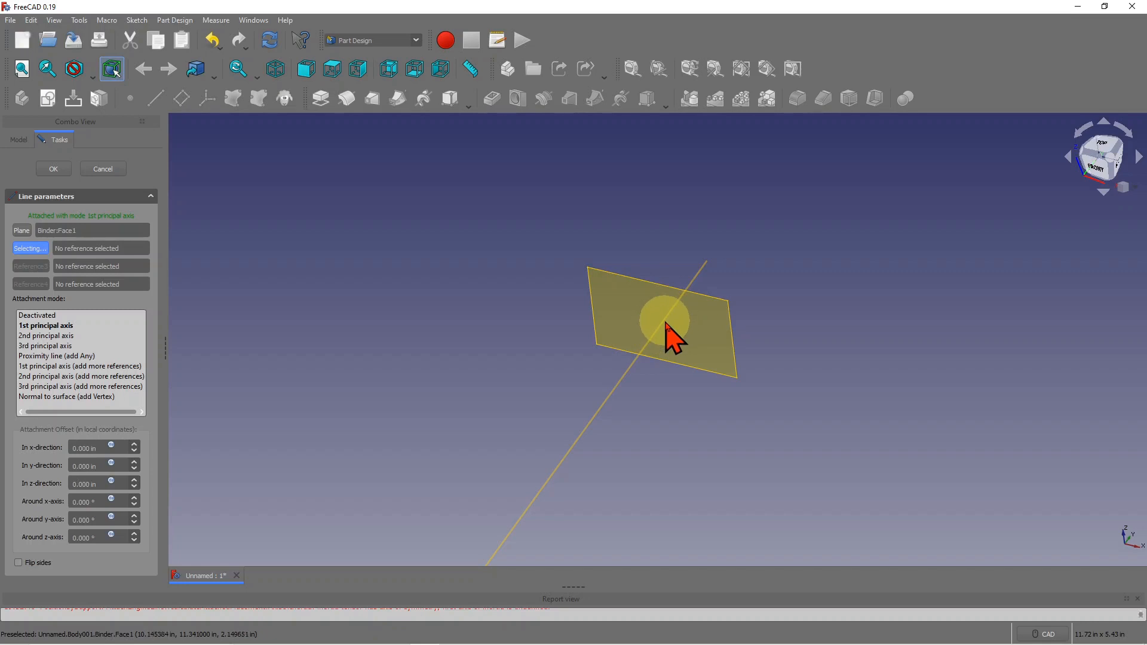
{"action": "left_click", "coordinate": [624, 293]}
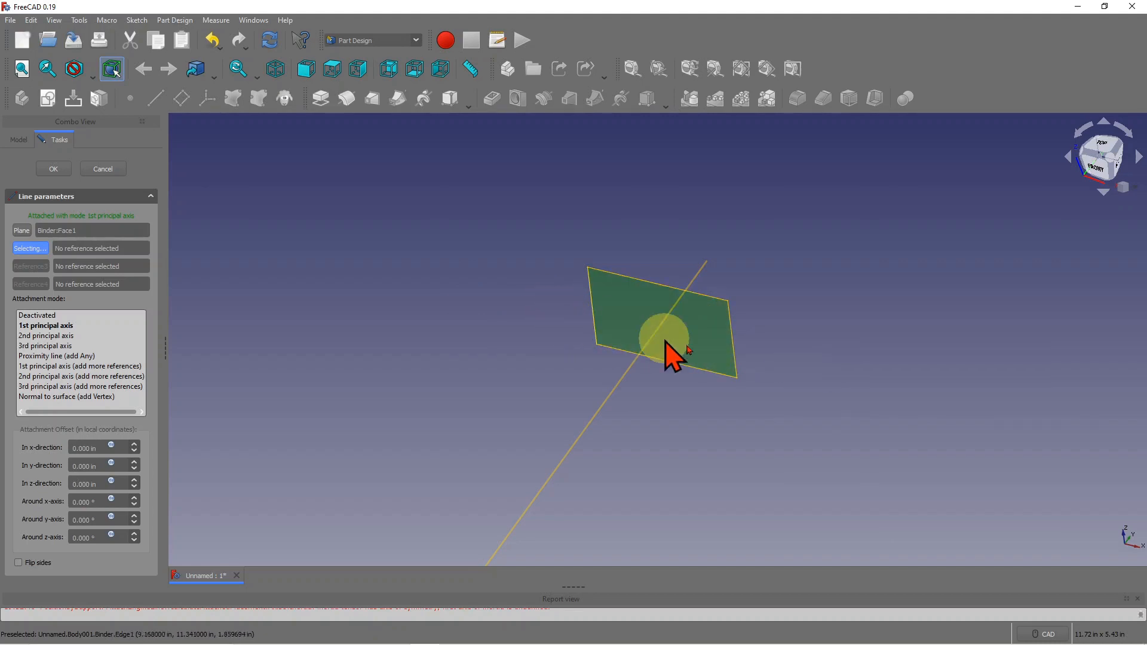
{"action": "left_click", "coordinate": [63, 335]}
{"action": "left_click", "coordinate": [64, 346]}
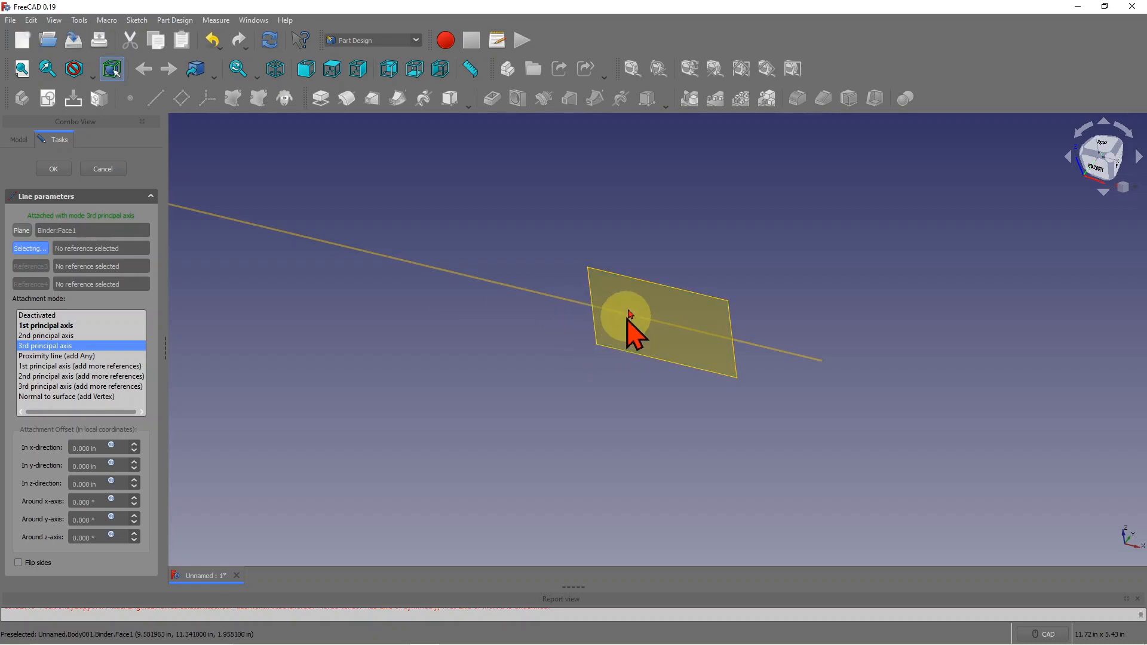
{"action": "left_click", "coordinate": [47, 326]}
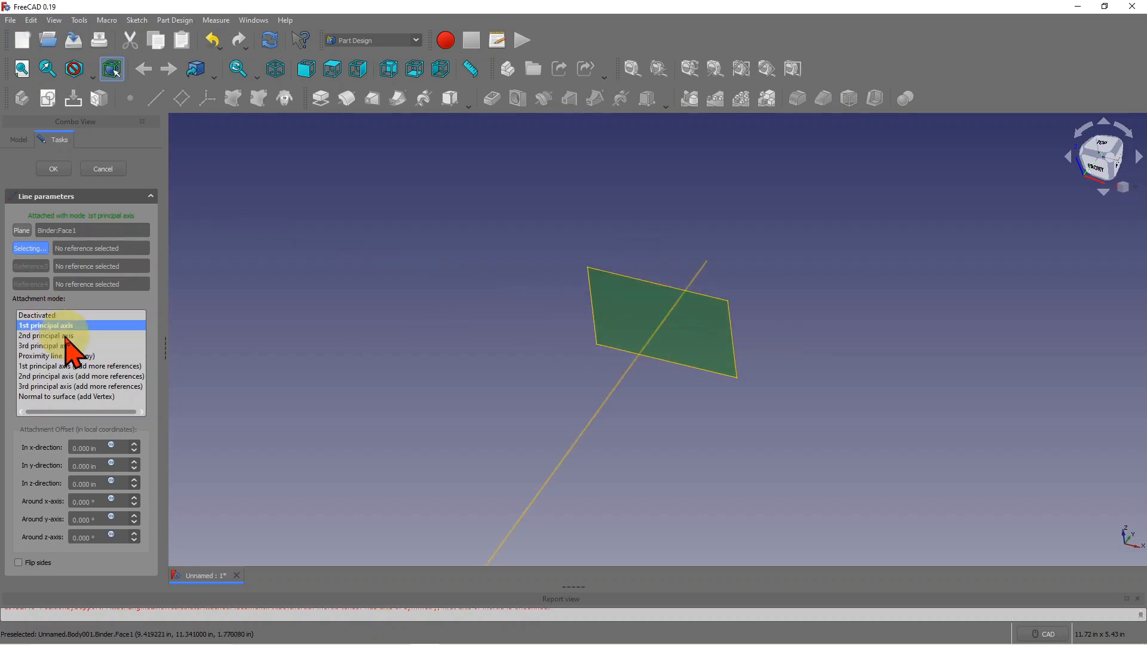
{"action": "left_click", "coordinate": [64, 336]}
{"action": "left_click", "coordinate": [66, 346]}
{"action": "left_click", "coordinate": [65, 326]}
{"action": "left_click", "coordinate": [64, 335]}
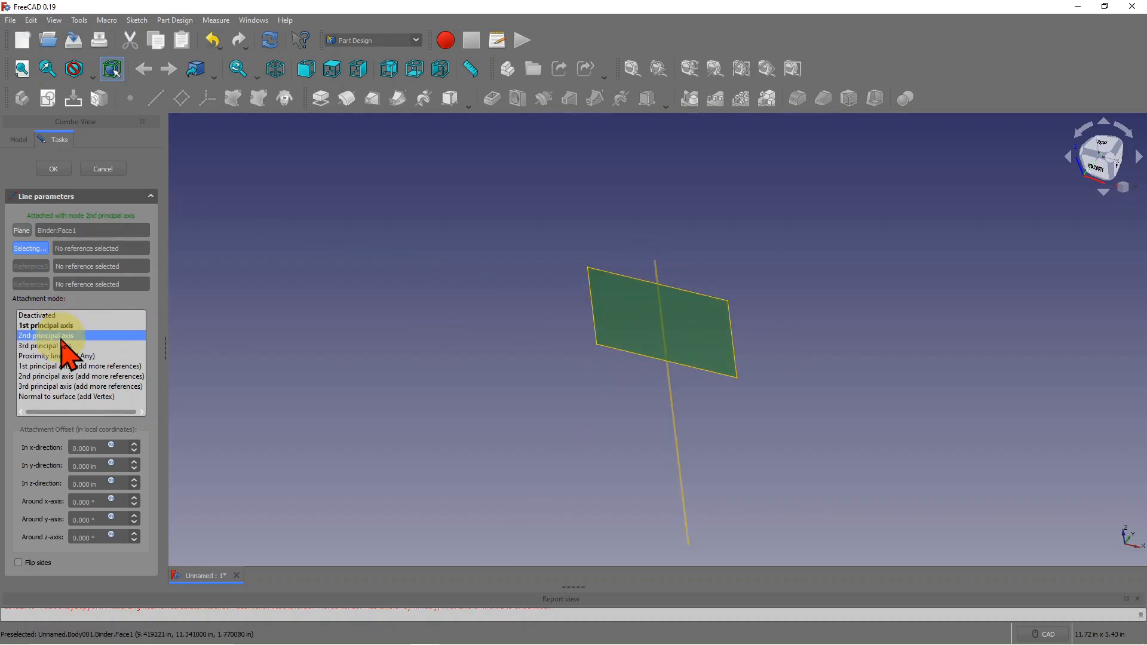
{"action": "left_click", "coordinate": [61, 346]}
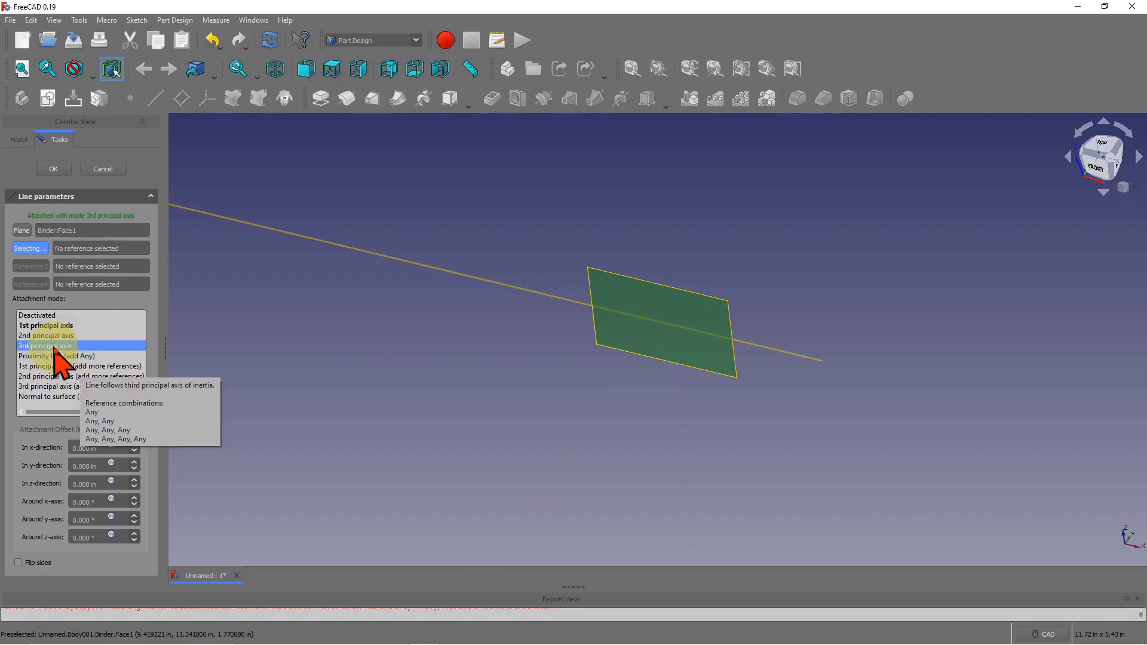
{"action": "left_click", "coordinate": [60, 336]}
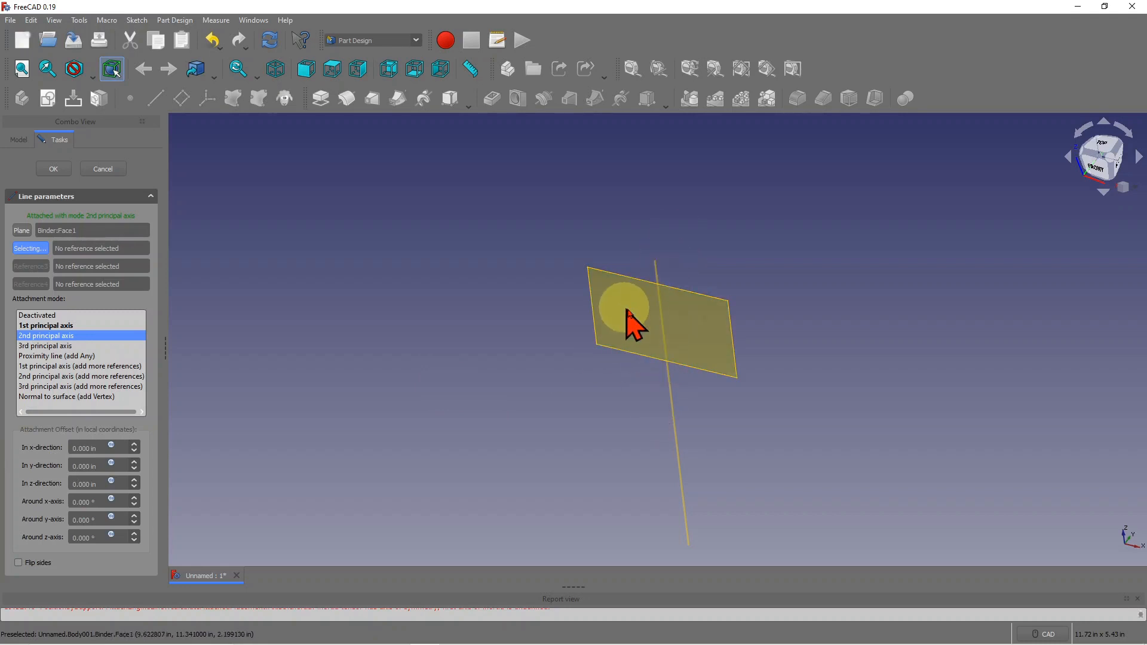
{"action": "left_click", "coordinate": [52, 170]}
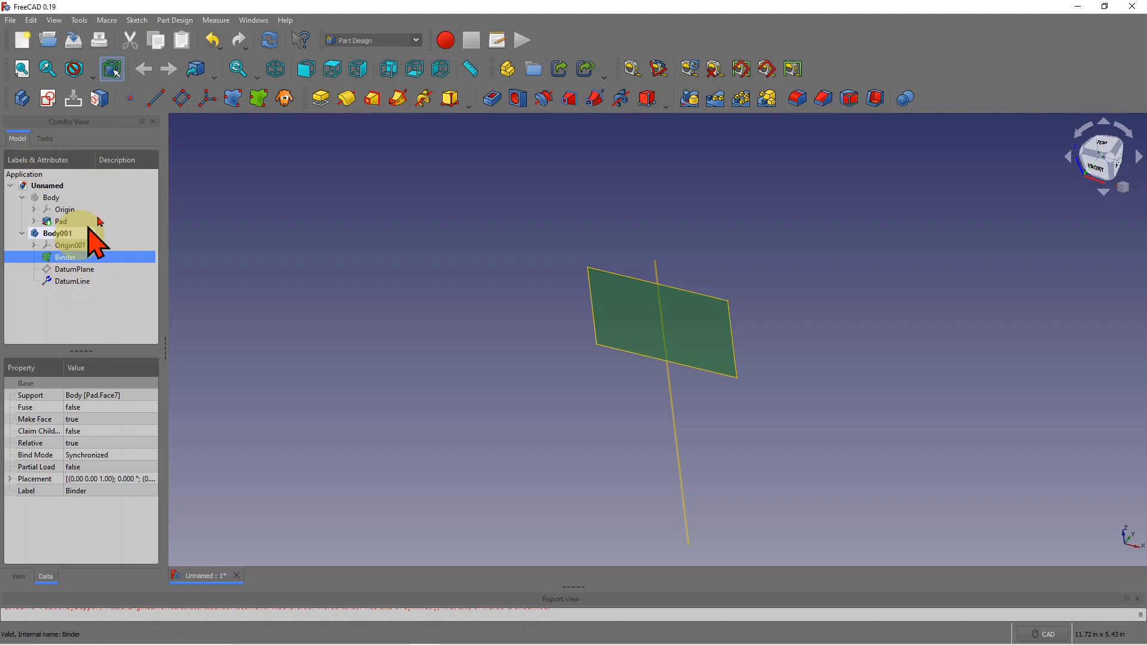
- Recompute, then add a second datum line on the face along the 3rd principal axis
{"action": "left_click", "coordinate": [273, 43]}
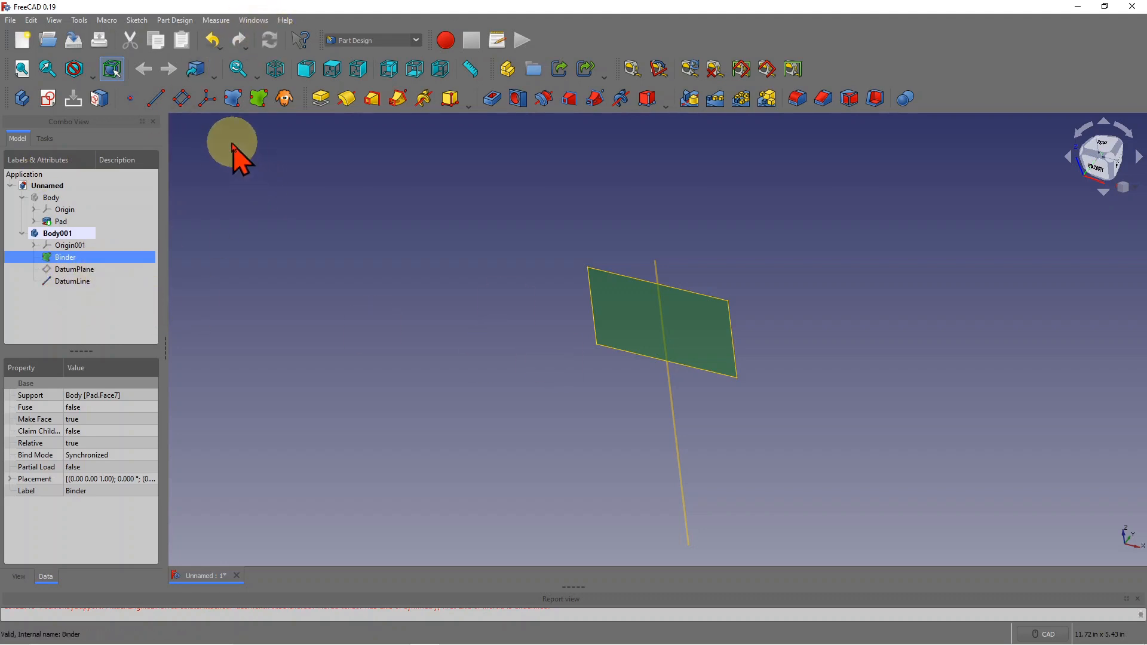
{"action": "left_click", "coordinate": [157, 99]}
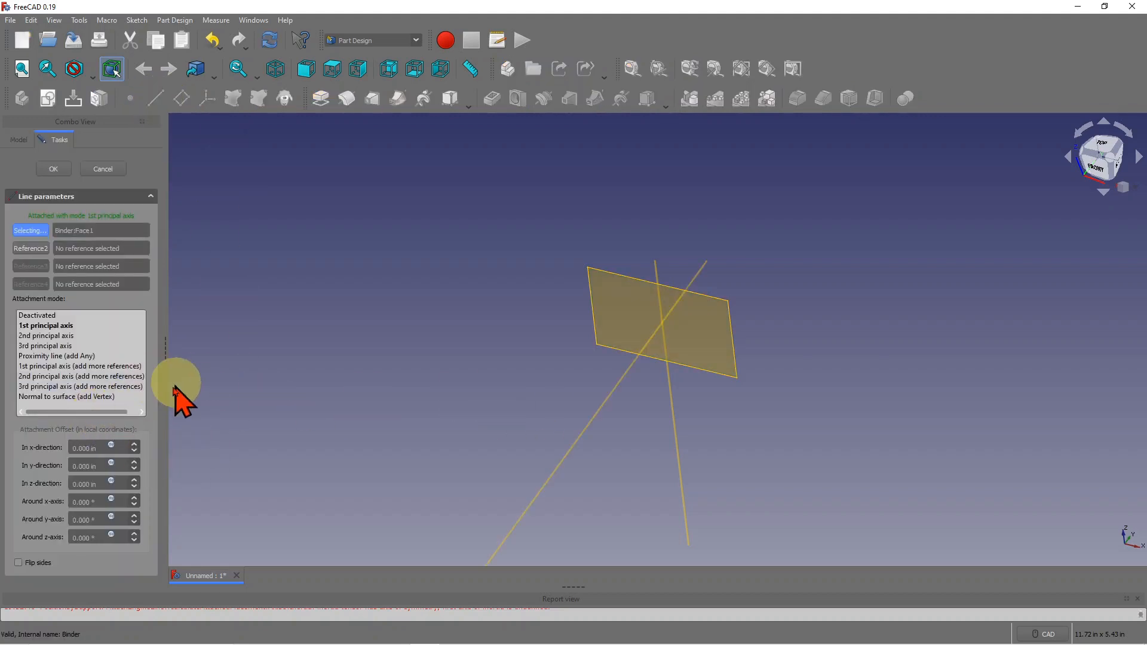
{"action": "left_click", "coordinate": [49, 346]}
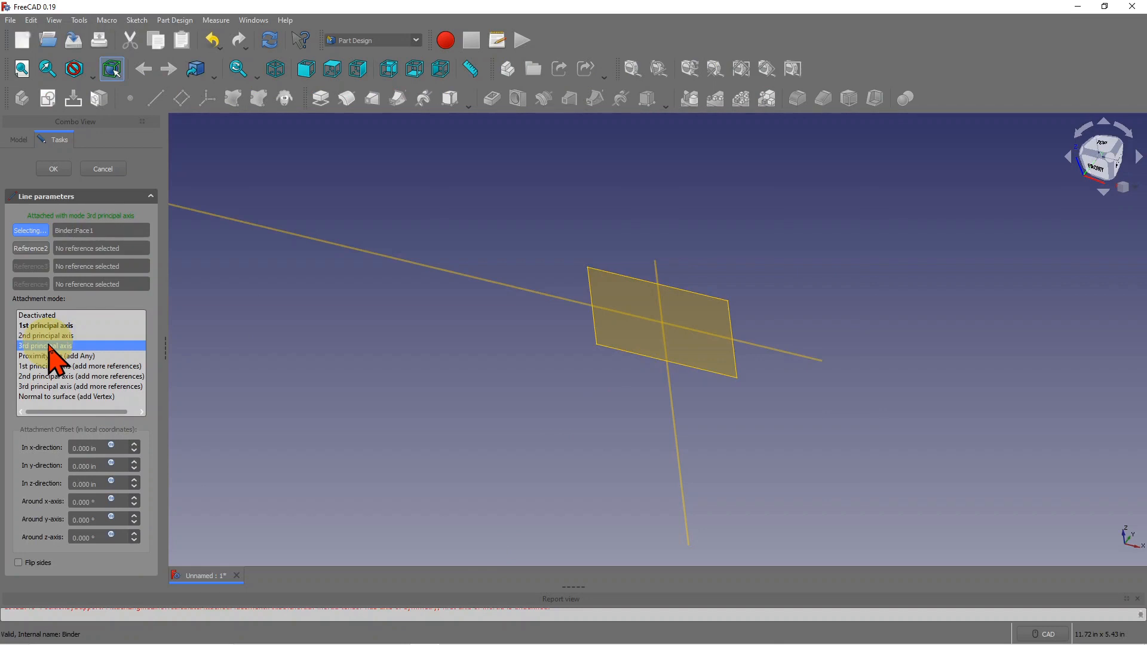
{"action": "left_click", "coordinate": [54, 169]}
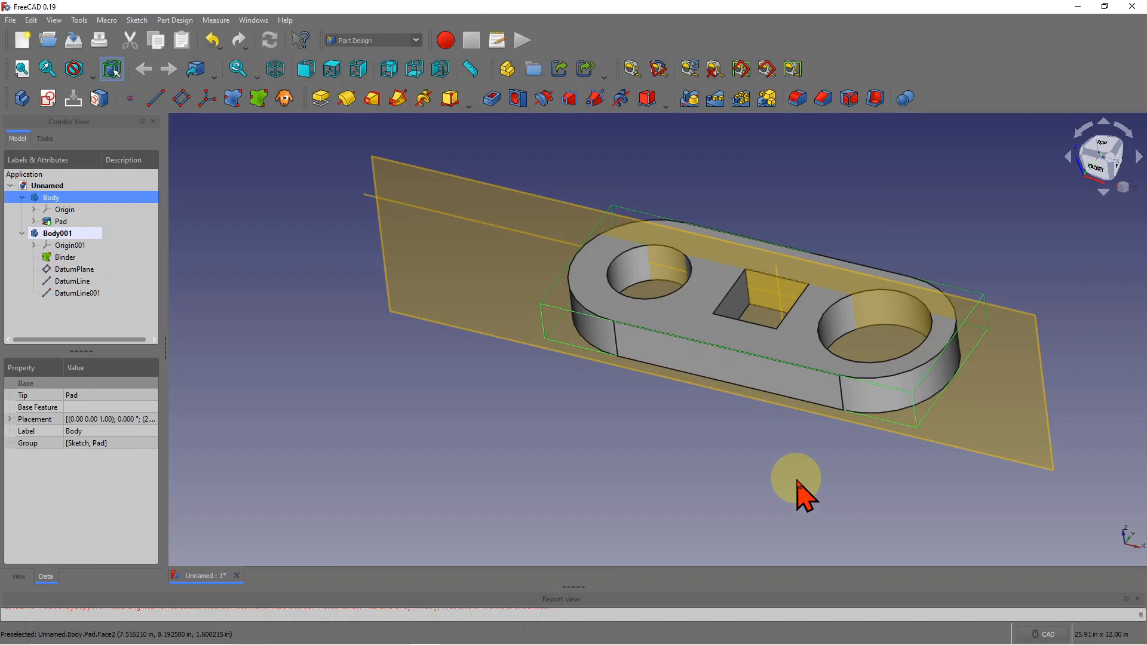
- Deselect the first Body and select Body001's DatumPlane
{"action": "left_click", "coordinate": [759, 466]}
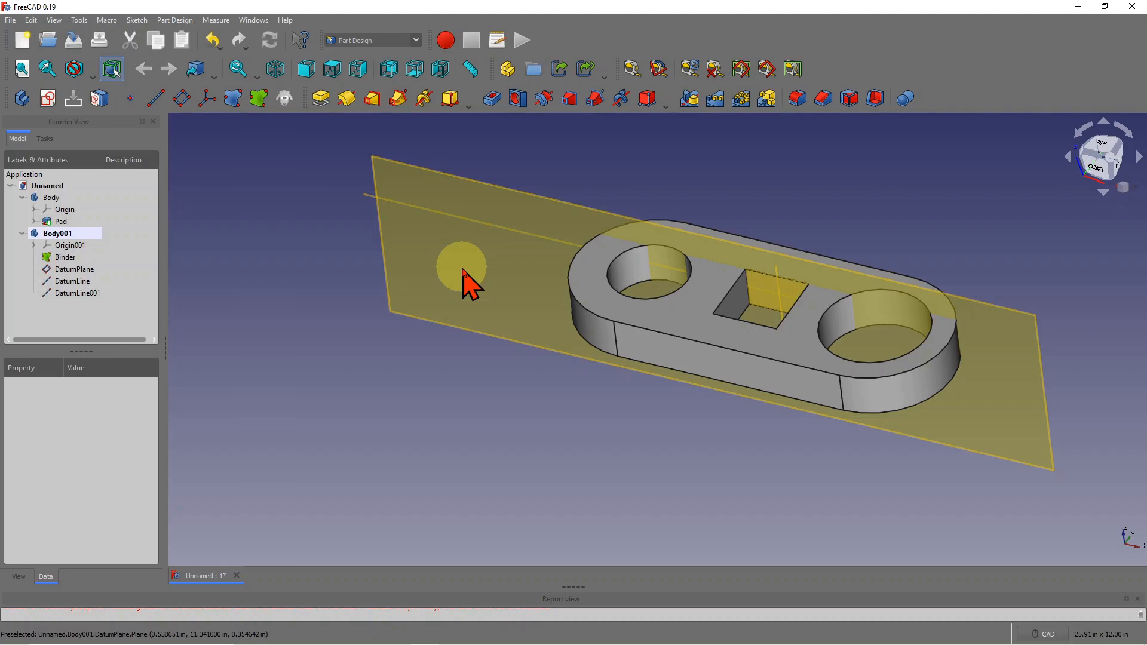
{"action": "left_click", "coordinate": [74, 269]}
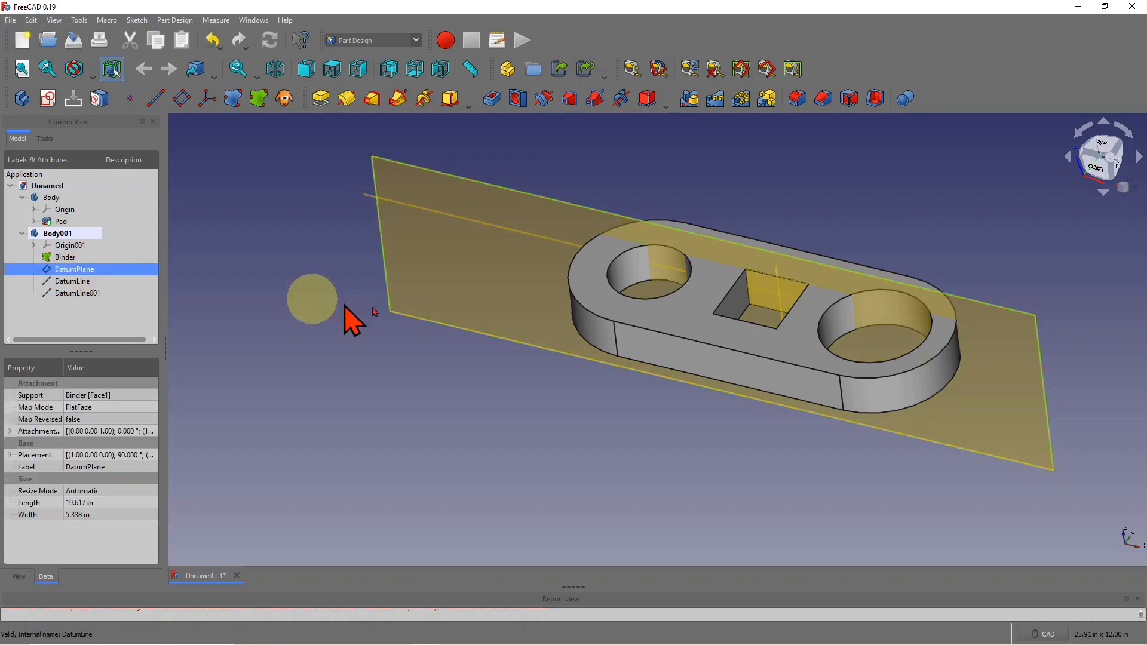
- Create a sketch on the DatumPlane and enable Section View to show the part cut there
{"action": "left_click", "coordinate": [48, 98]}
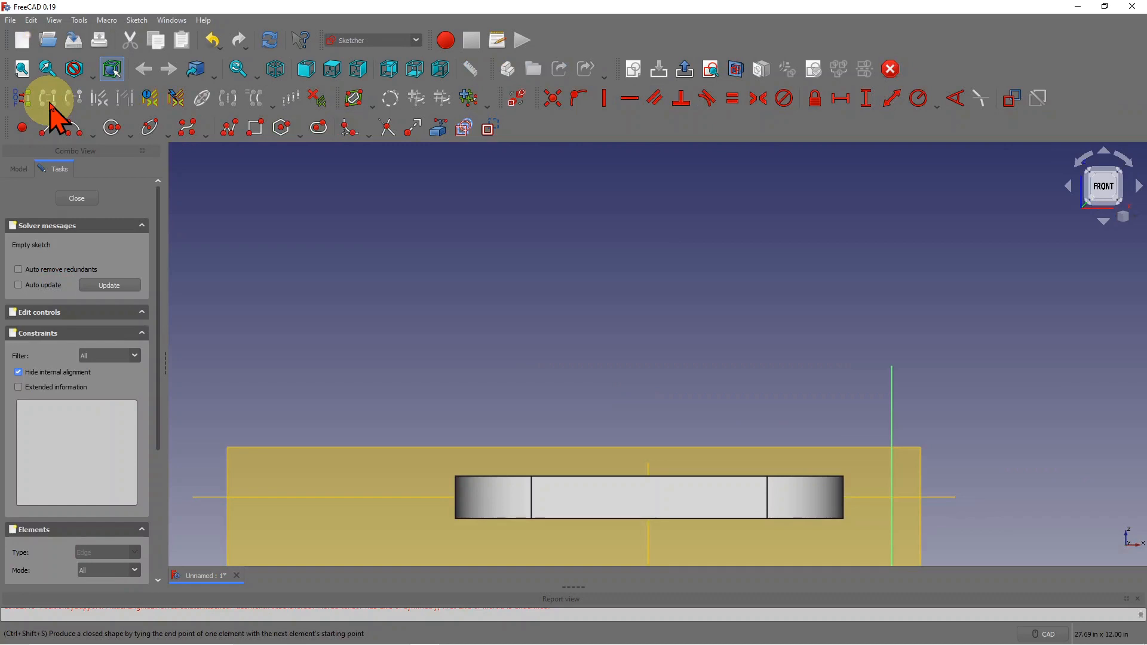
{"action": "scroll", "coordinate": [543, 302], "scroll_direction": "down", "scroll_amount": 2}
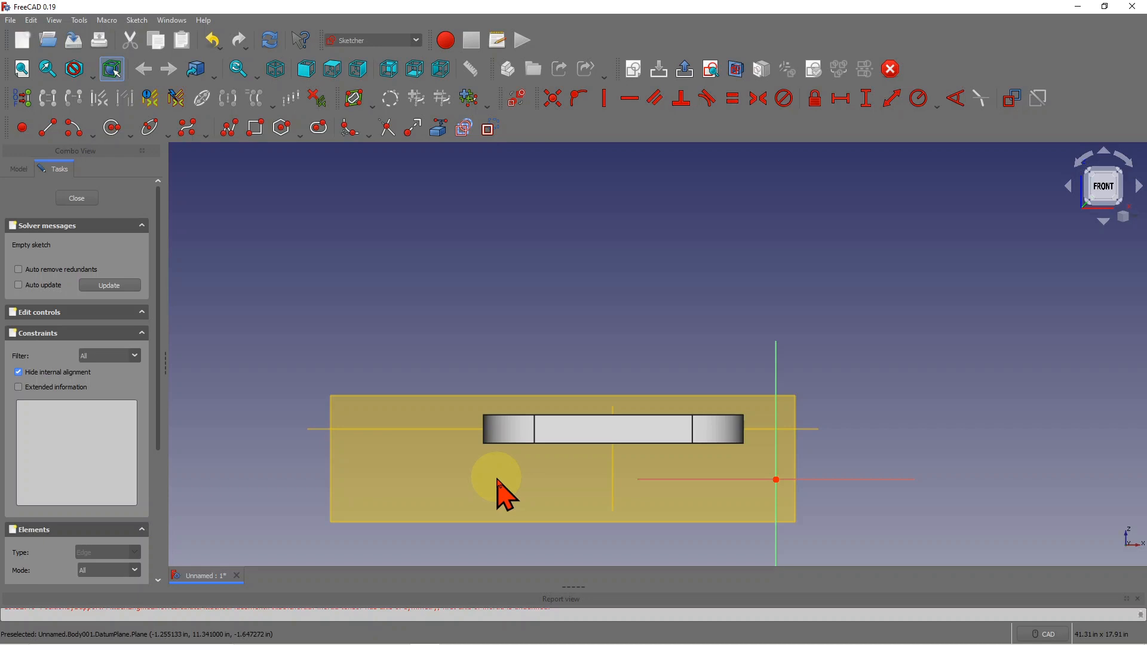
{"action": "scroll", "coordinate": [419, 508], "scroll_direction": "down", "scroll_amount": 1}
{"action": "scroll", "coordinate": [425, 499], "scroll_direction": "up", "scroll_amount": 2}
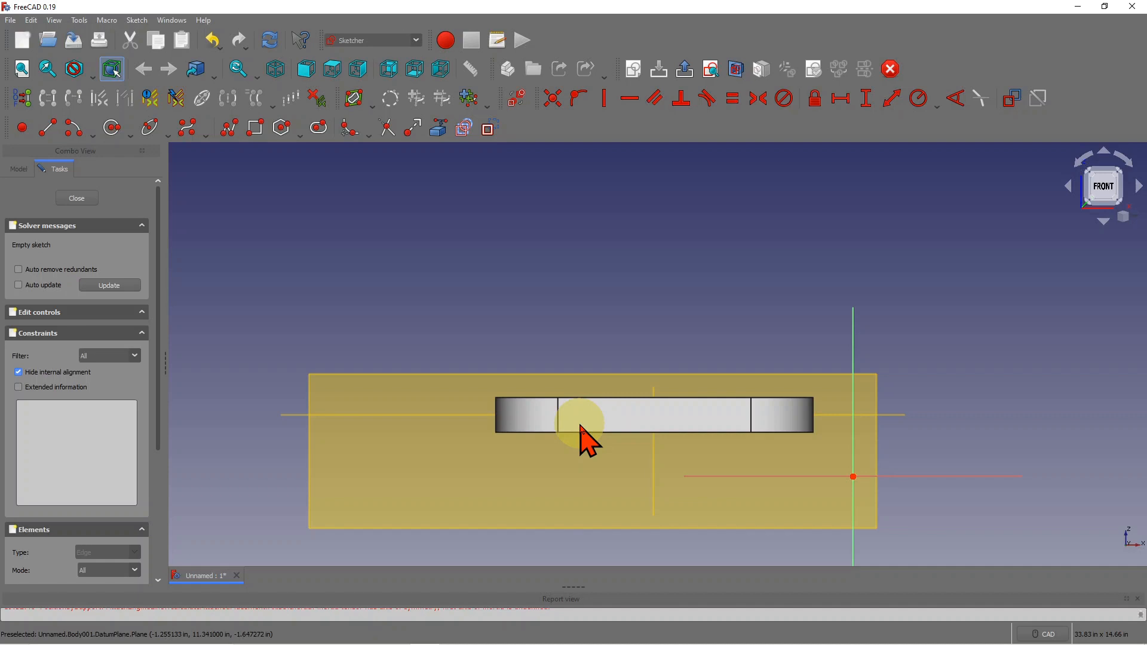
{"action": "left_click", "coordinate": [738, 69]}
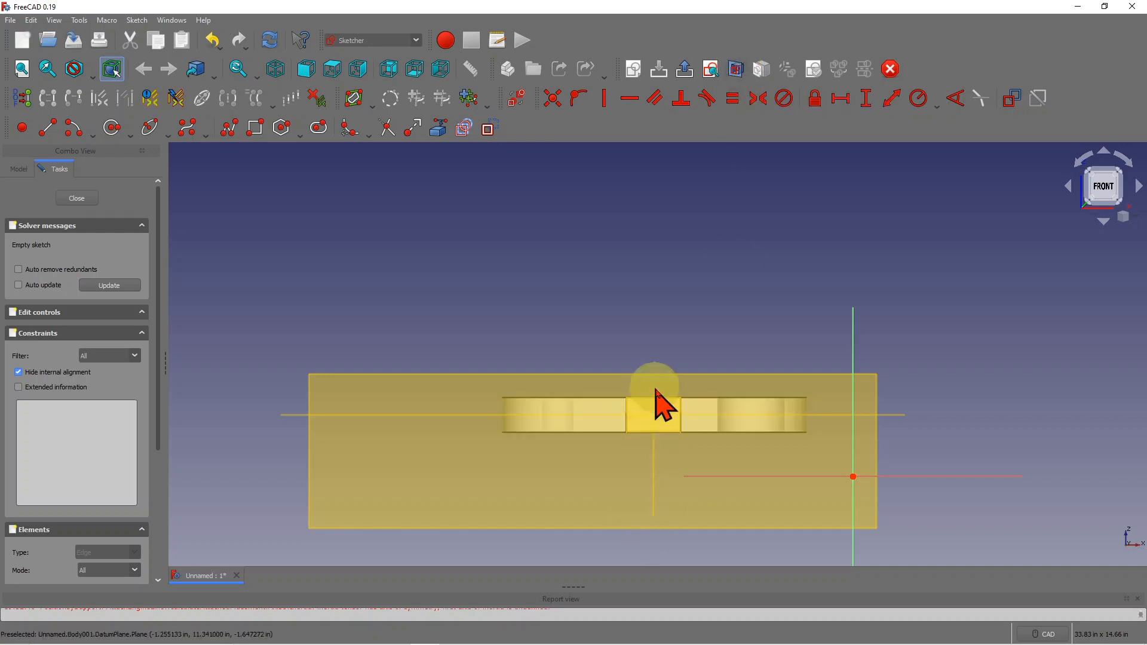
{"action": "scroll", "coordinate": [642, 431], "scroll_direction": "up", "scroll_amount": 2}
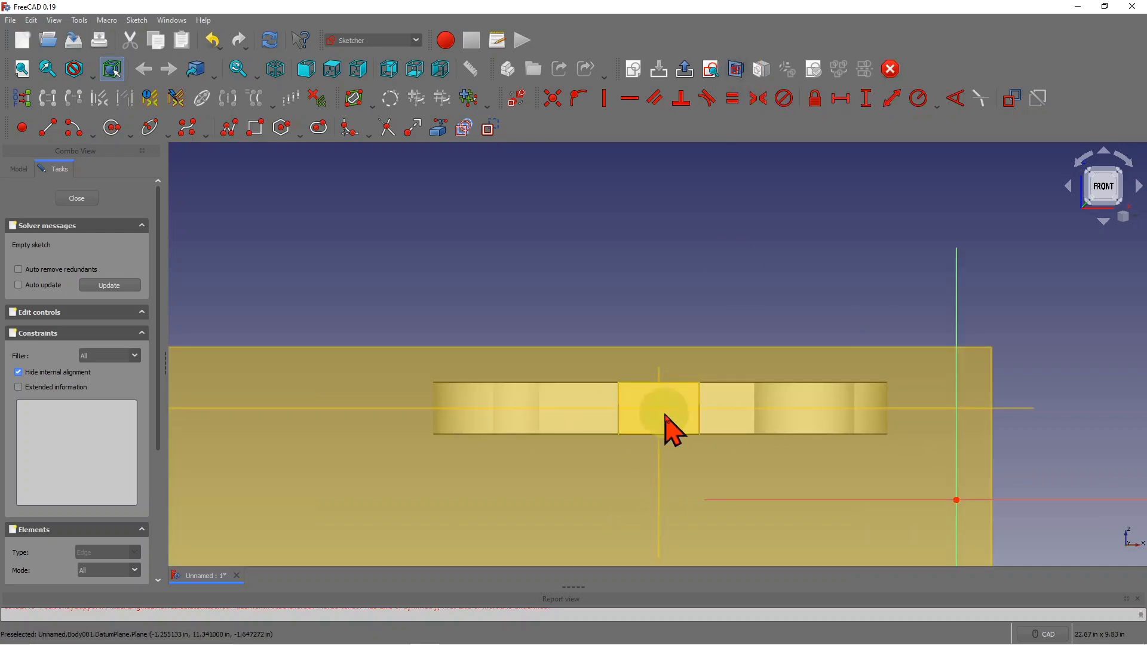
{"action": "scroll", "coordinate": [681, 427], "scroll_direction": "up", "scroll_amount": 3}
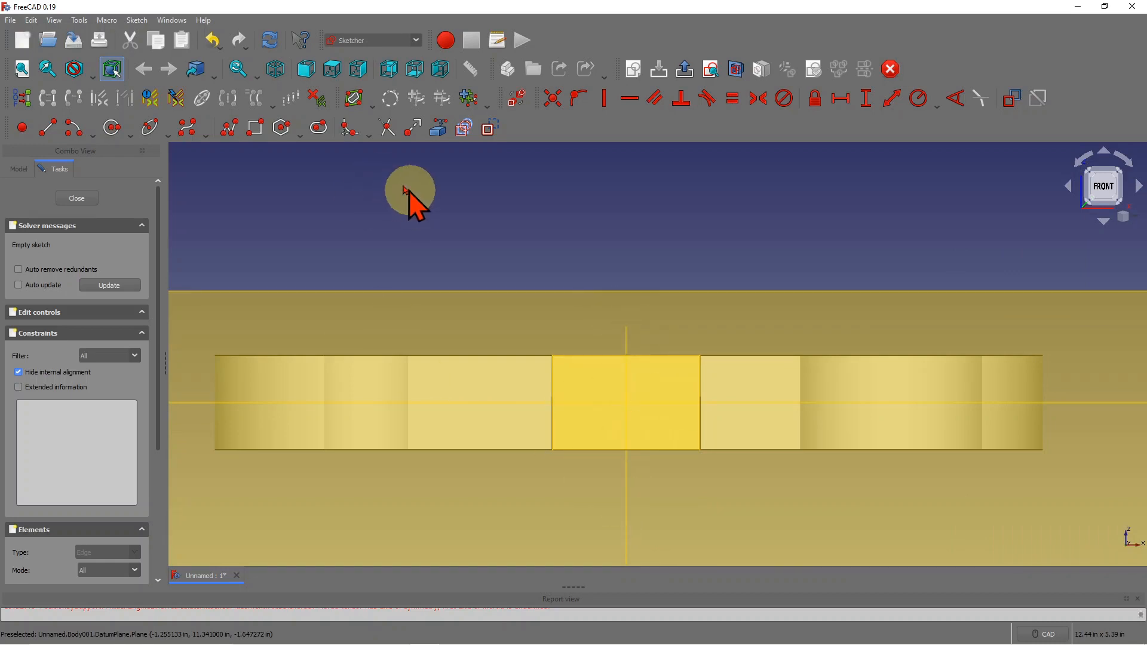
- Draw a short vertical line, then a closed stepped polyline outline across the sectioned bar
{"action": "left_click", "coordinate": [47, 129]}
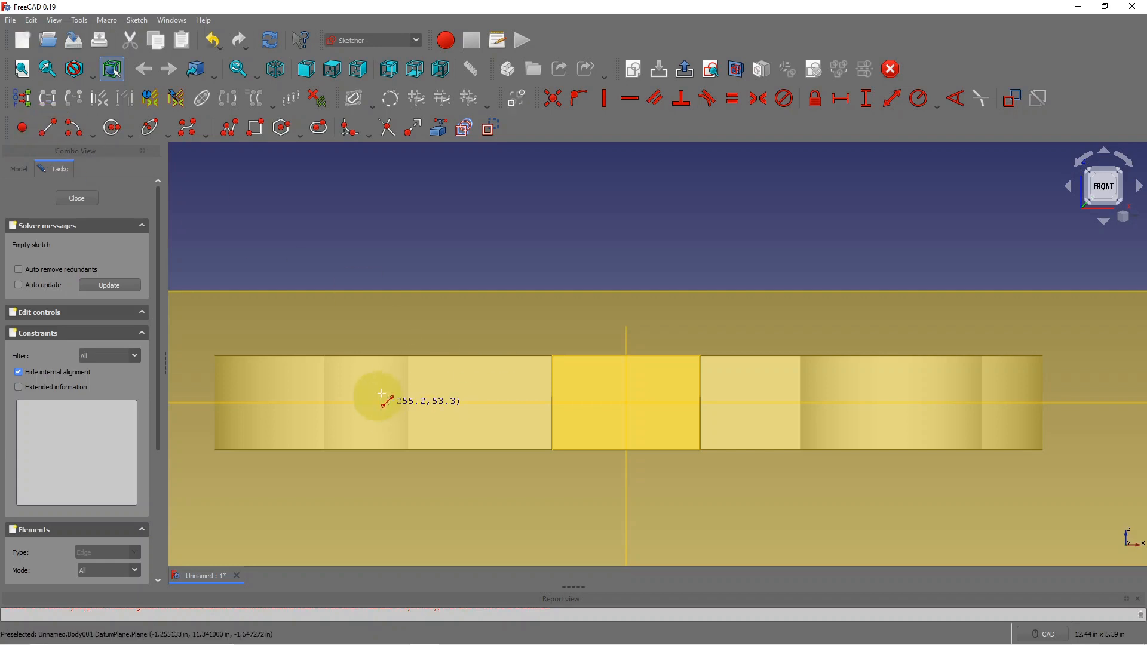
{"action": "left_click", "coordinate": [296, 386]}
{"action": "left_click", "coordinate": [297, 369]}
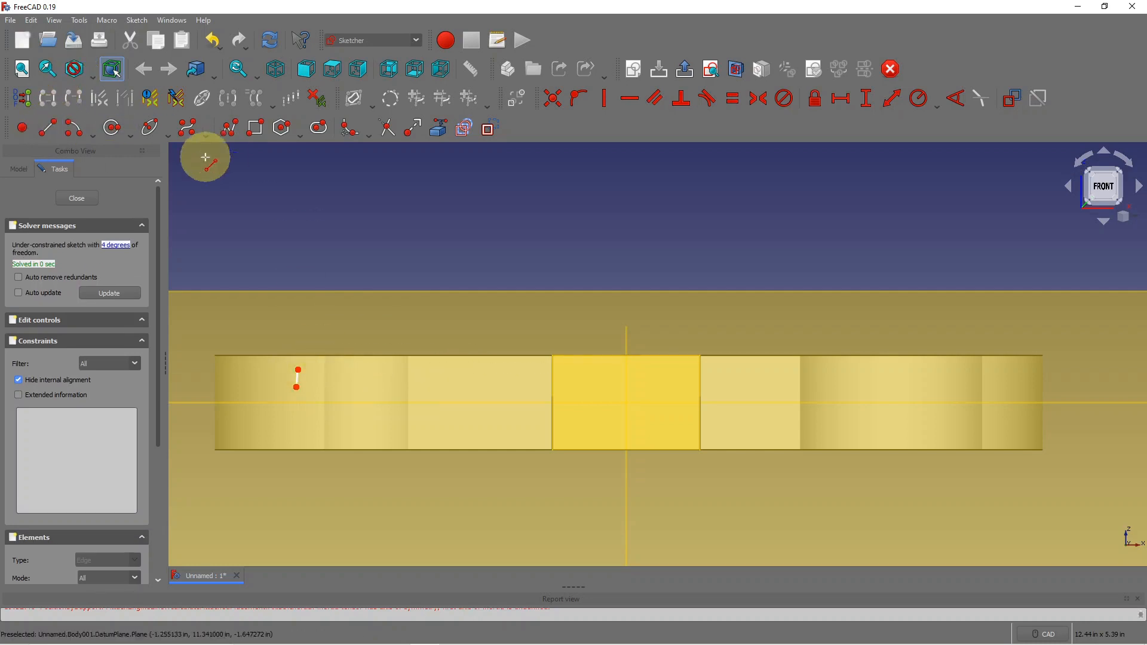
{"action": "left_click", "coordinate": [235, 138]}
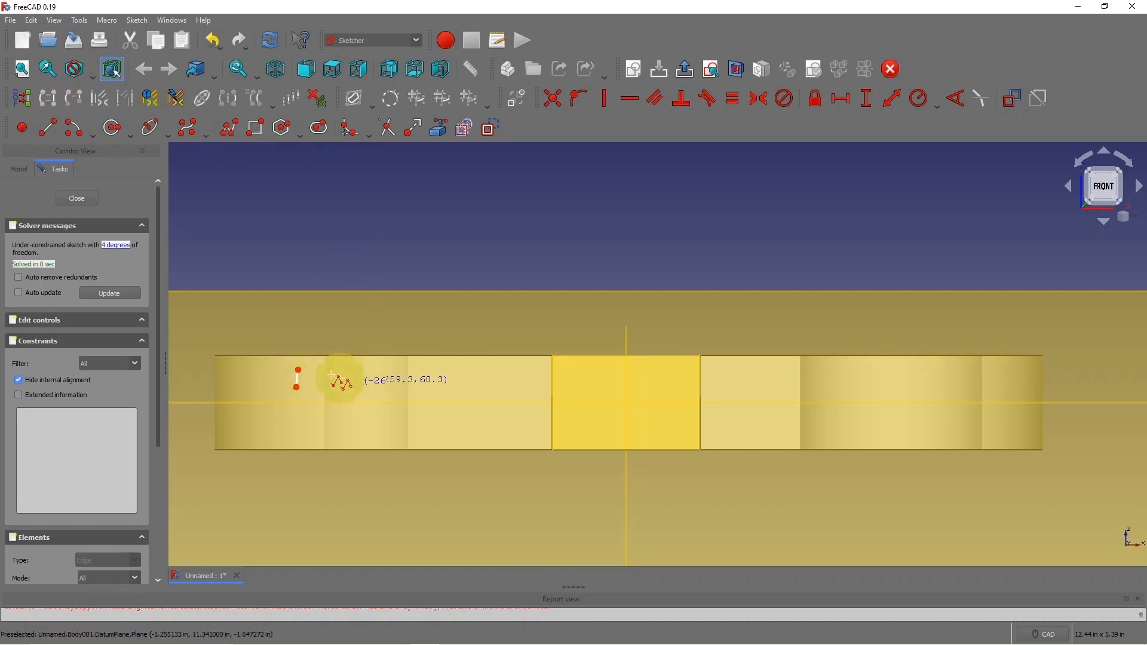
{"action": "left_click", "coordinate": [298, 369]}
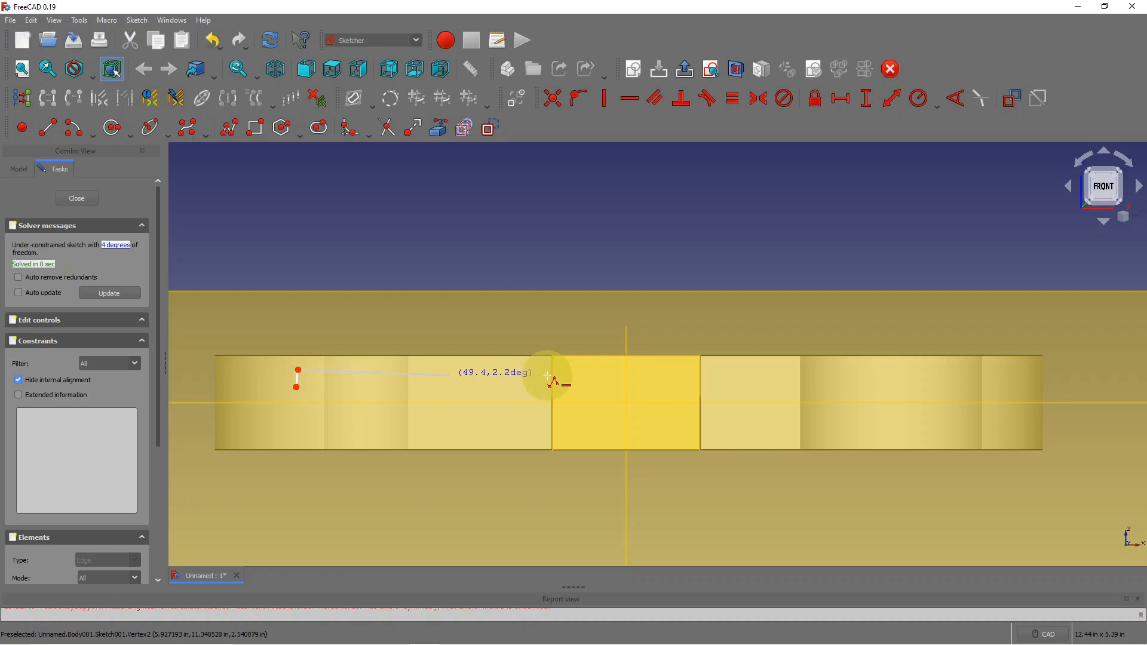
{"action": "left_click", "coordinate": [581, 370]}
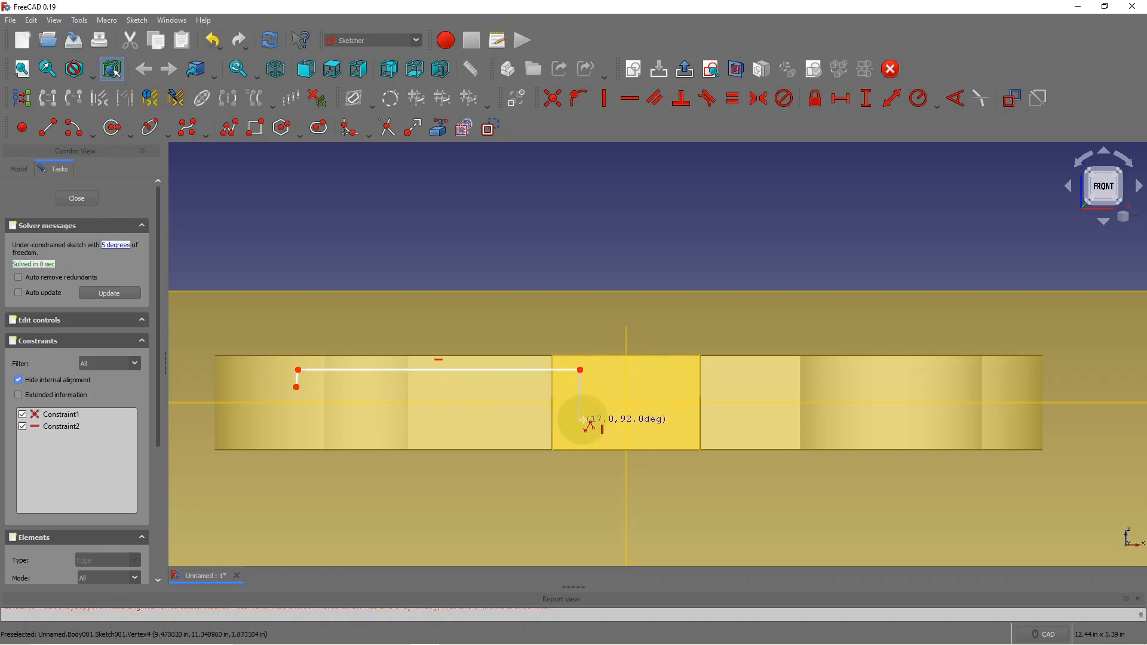
{"action": "left_click", "coordinate": [581, 420]}
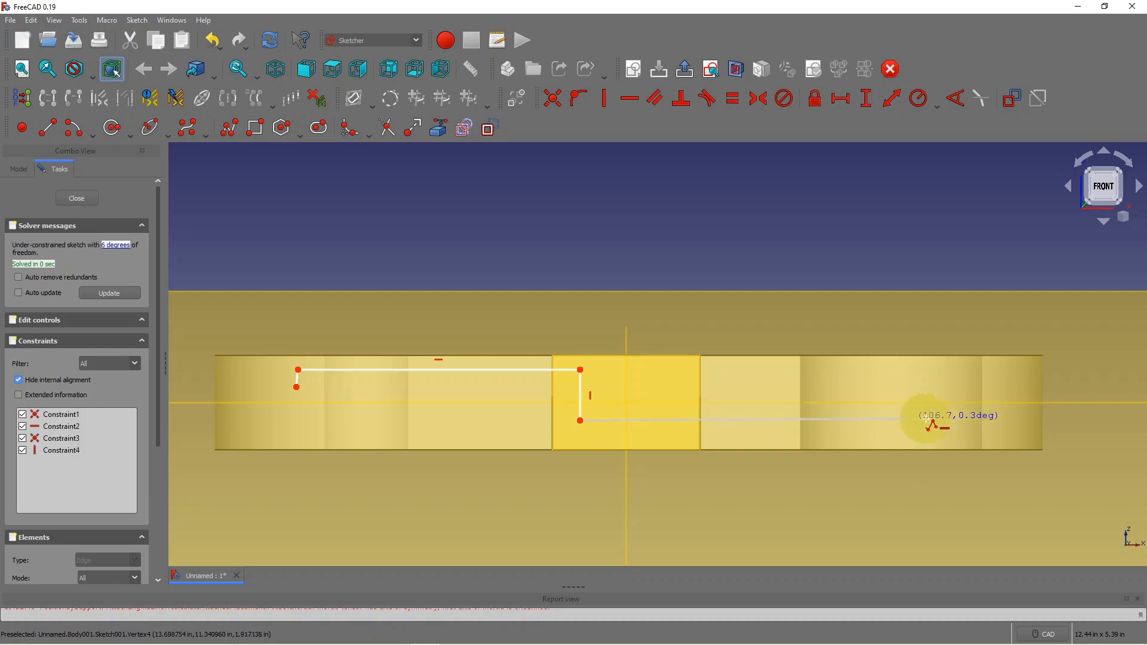
{"action": "left_click", "coordinate": [1002, 419]}
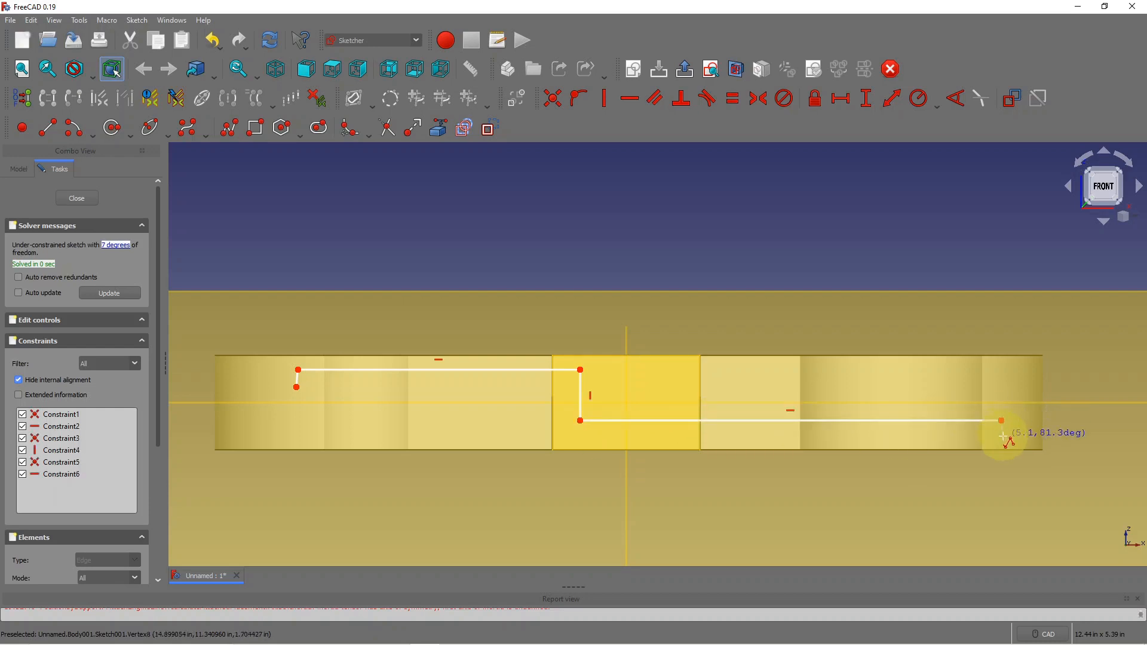
{"action": "left_click", "coordinate": [1001, 439]}
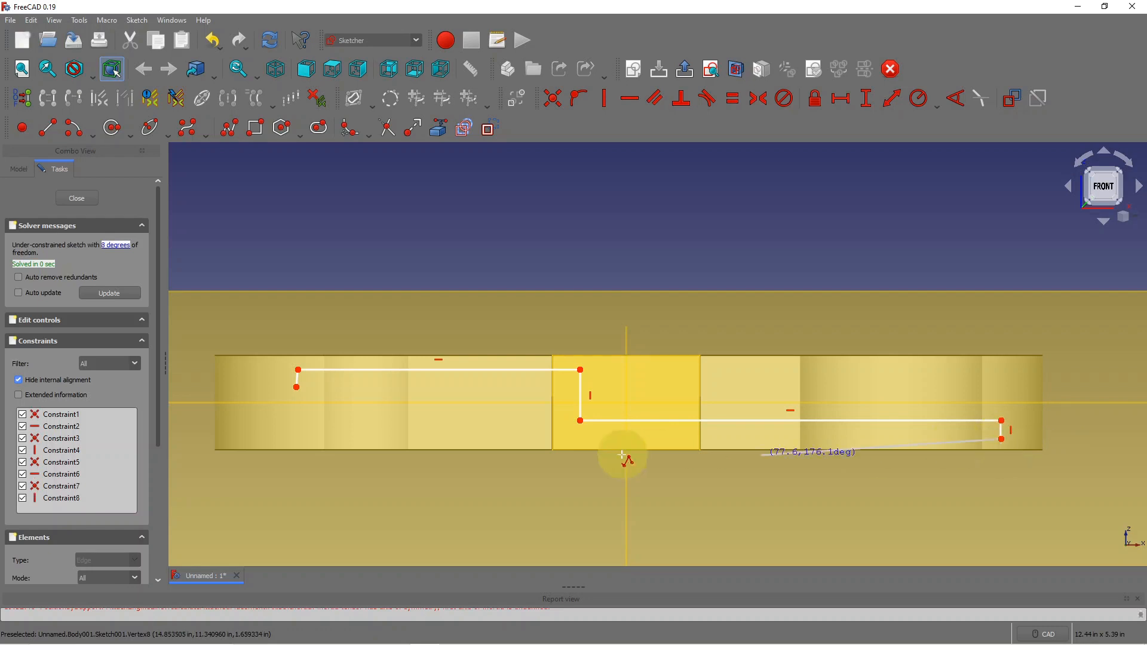
{"action": "left_click", "coordinate": [538, 439]}
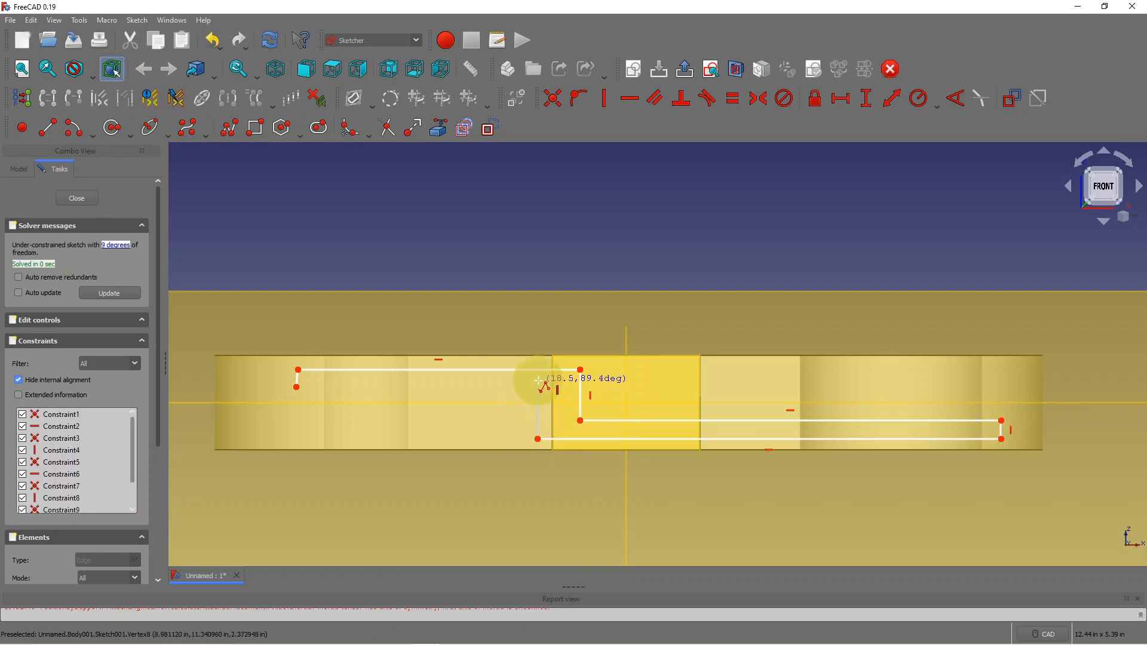
{"action": "left_click", "coordinate": [538, 380]}
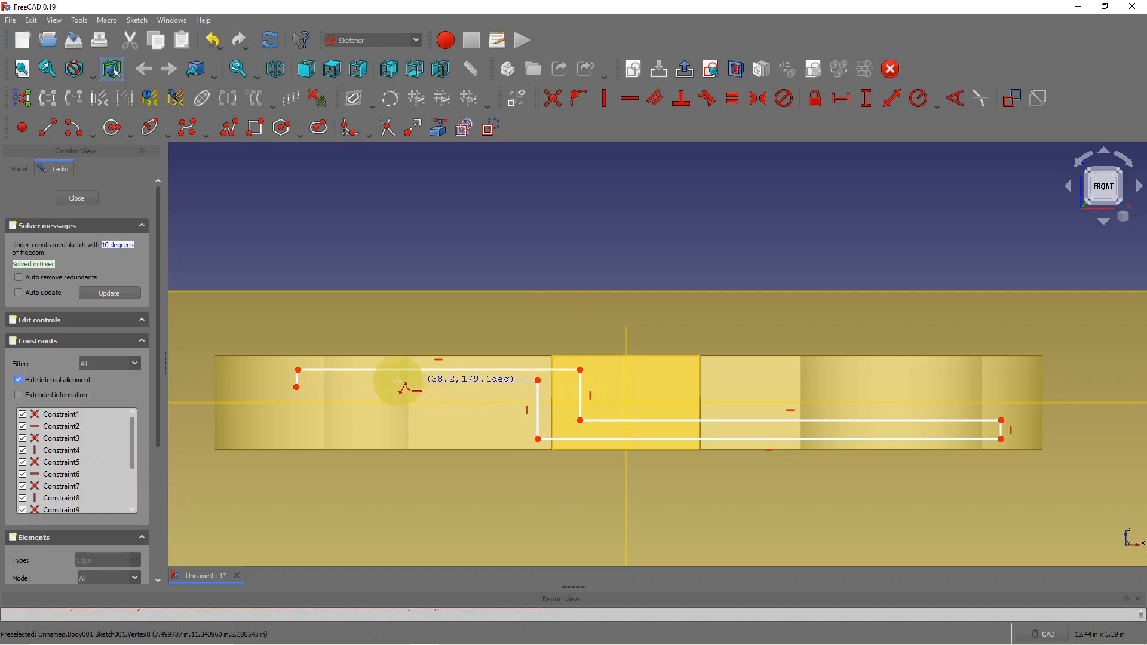
{"action": "left_click", "coordinate": [295, 383]}
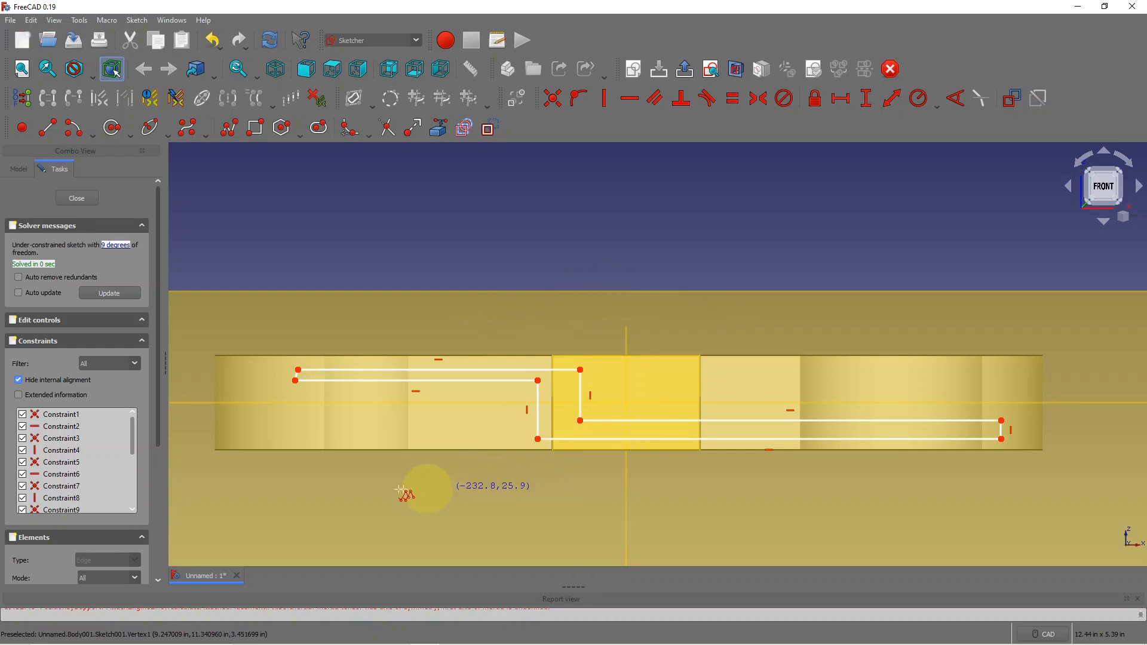
{"action": "scroll", "coordinate": [496, 333], "scroll_direction": "up", "scroll_amount": 1}
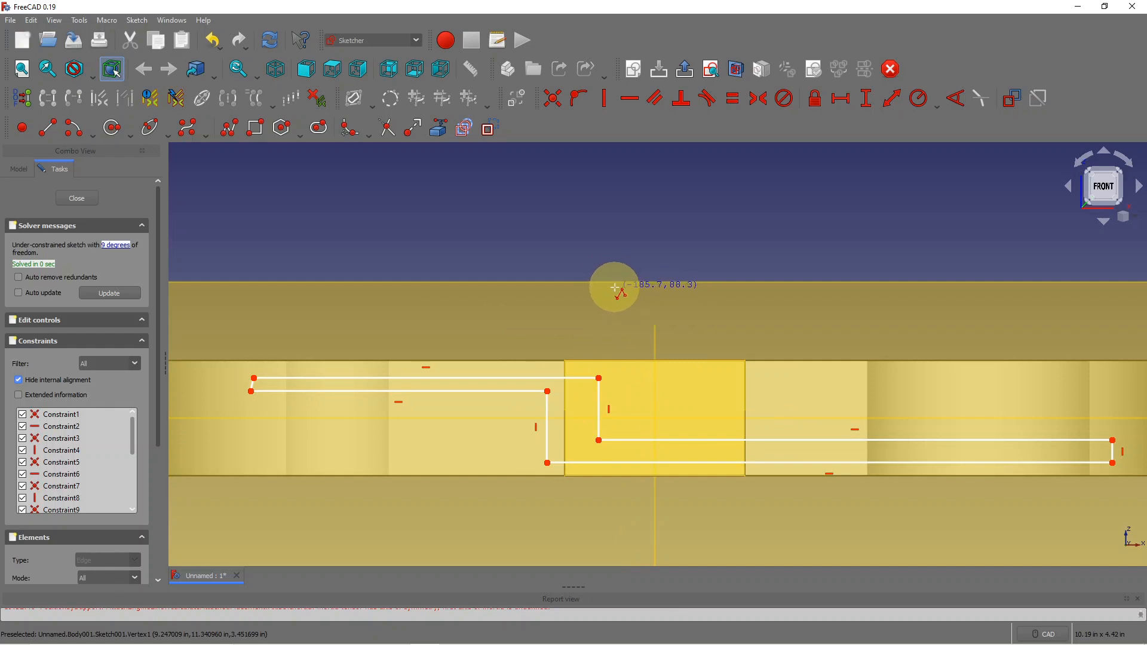
- Shift the outline's two middle vertical edges right and nudge its left end vertex
{"action": "key", "text": "Escape"}
{"action": "left_click", "coordinate": [599, 378]}
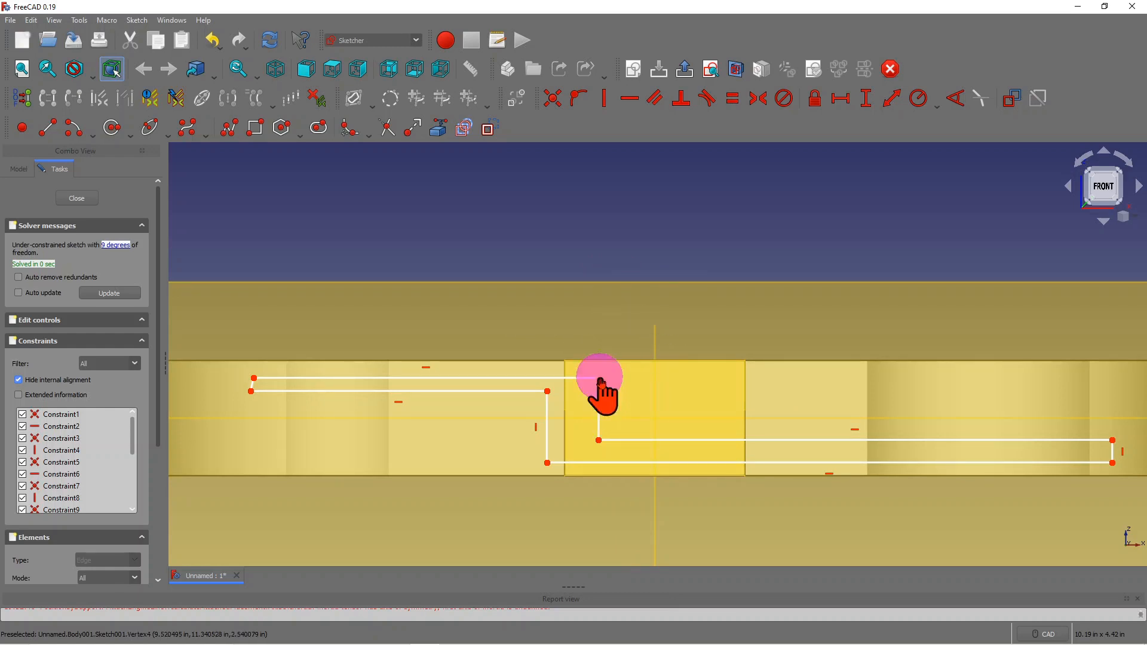
{"action": "left_click_drag", "start_coordinate": [601, 381], "coordinate": [635, 379]}
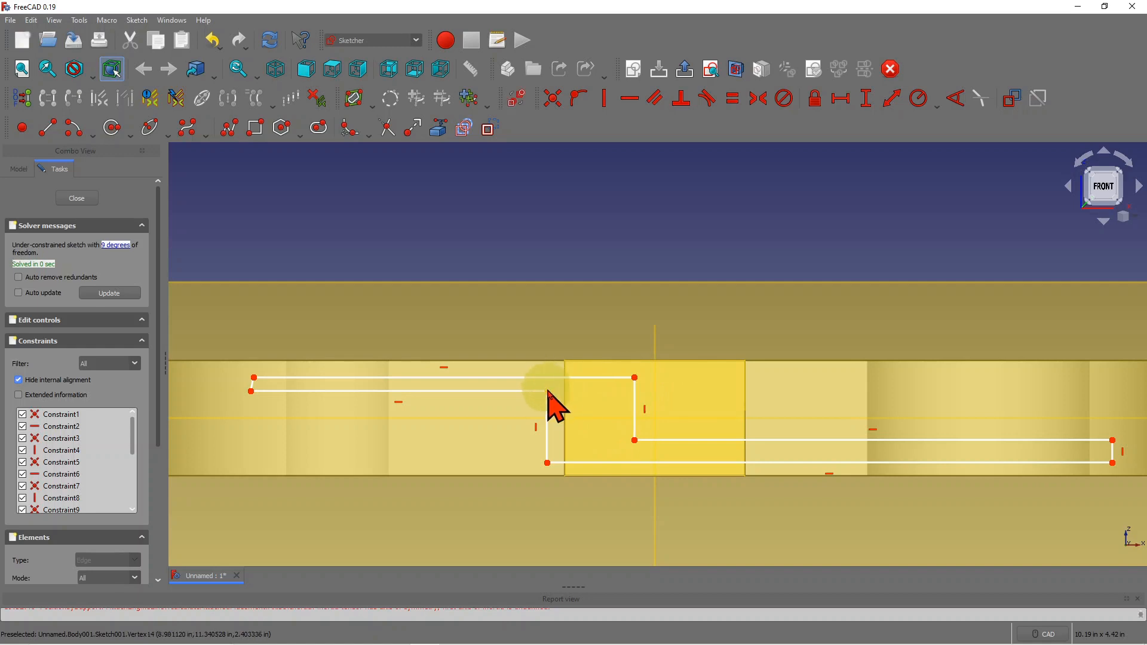
{"action": "left_click_drag", "start_coordinate": [550, 395], "coordinate": [608, 395]}
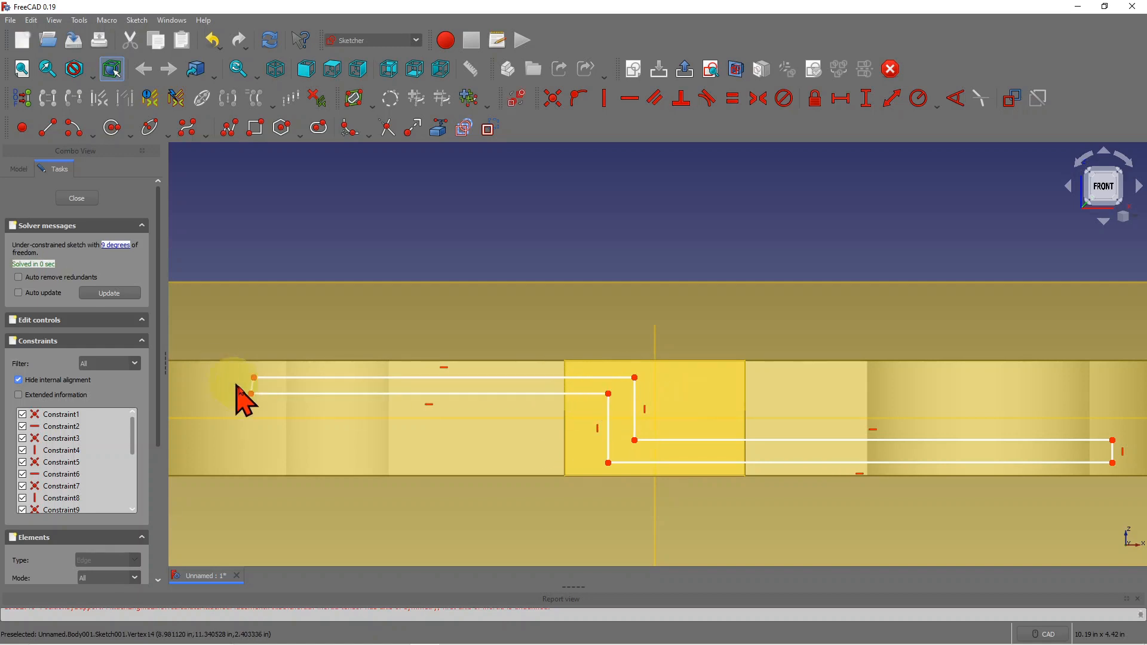
{"action": "left_click", "coordinate": [251, 408]}
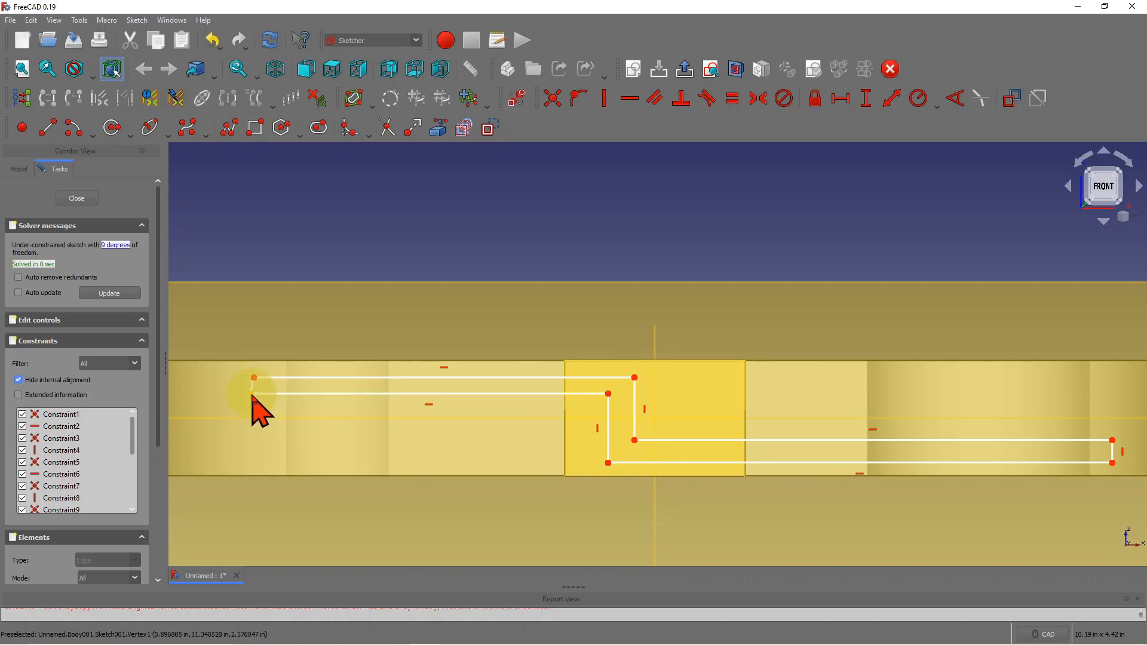
{"action": "left_click_drag", "start_coordinate": [255, 400], "coordinate": [251, 377]}
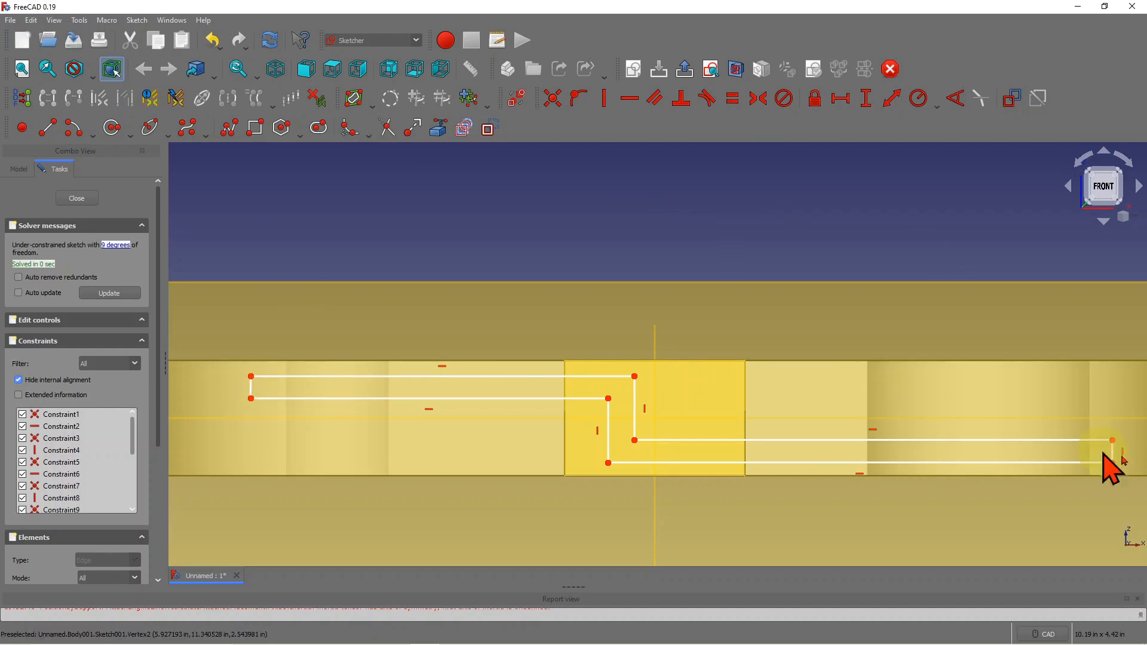
- Constrain the left end edge vertical, then dimension the short middle vertical edge (0.667 in proposed)
{"action": "left_click", "coordinate": [605, 99]}
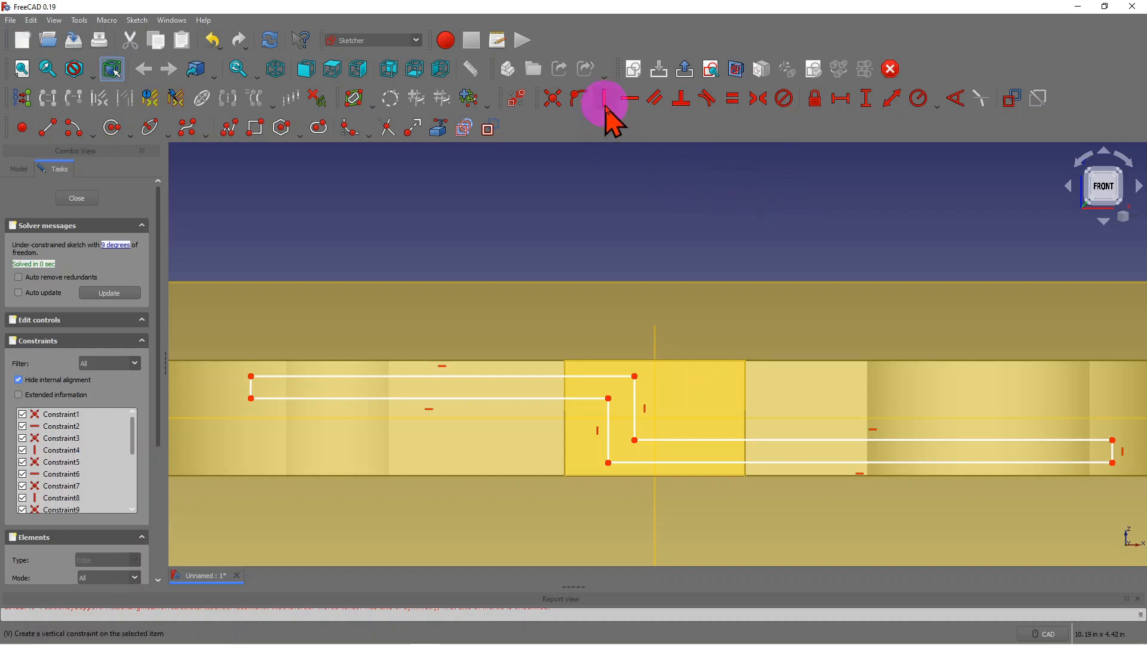
{"action": "left_click", "coordinate": [252, 387]}
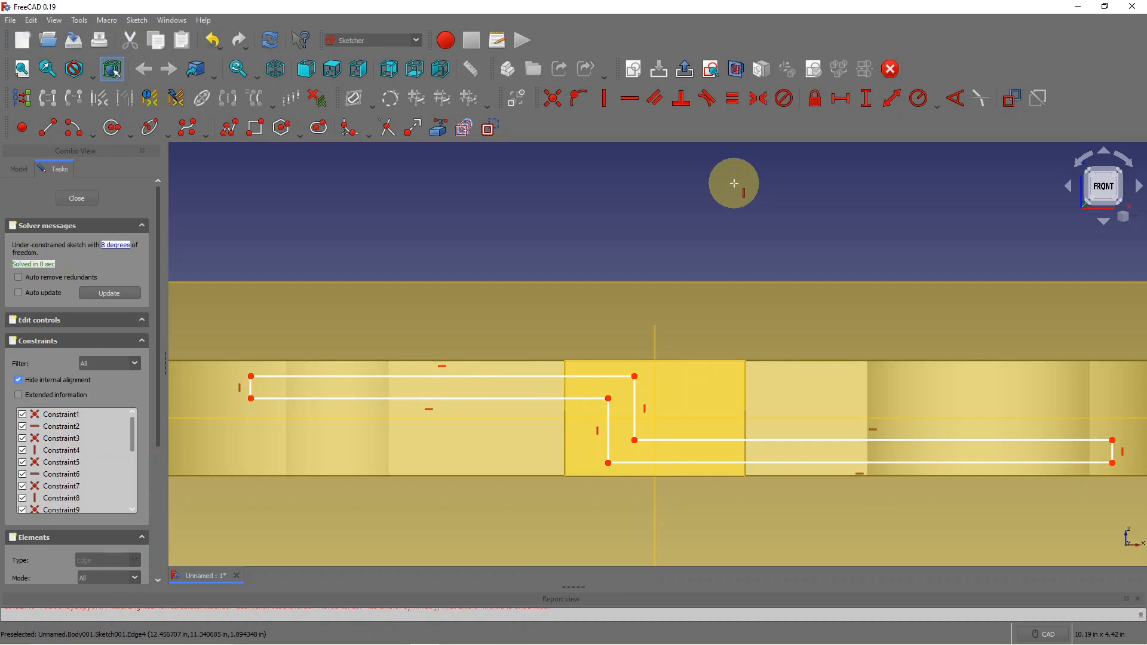
{"action": "scroll", "coordinate": [627, 313], "scroll_direction": "down", "scroll_amount": 1}
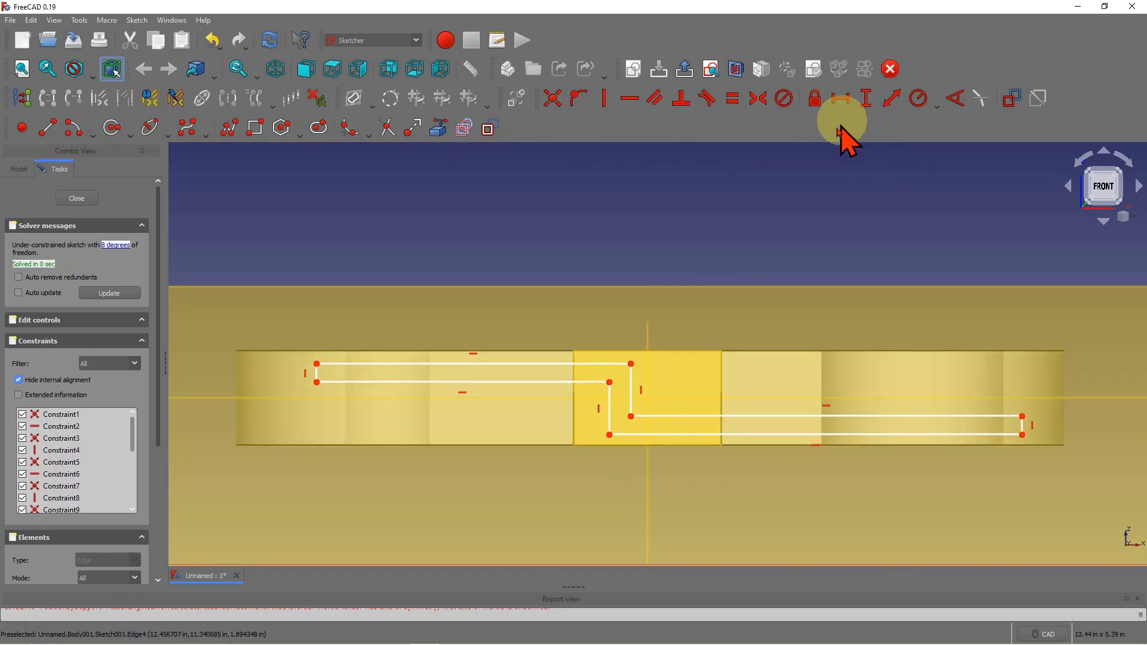
{"action": "left_click", "coordinate": [867, 101]}
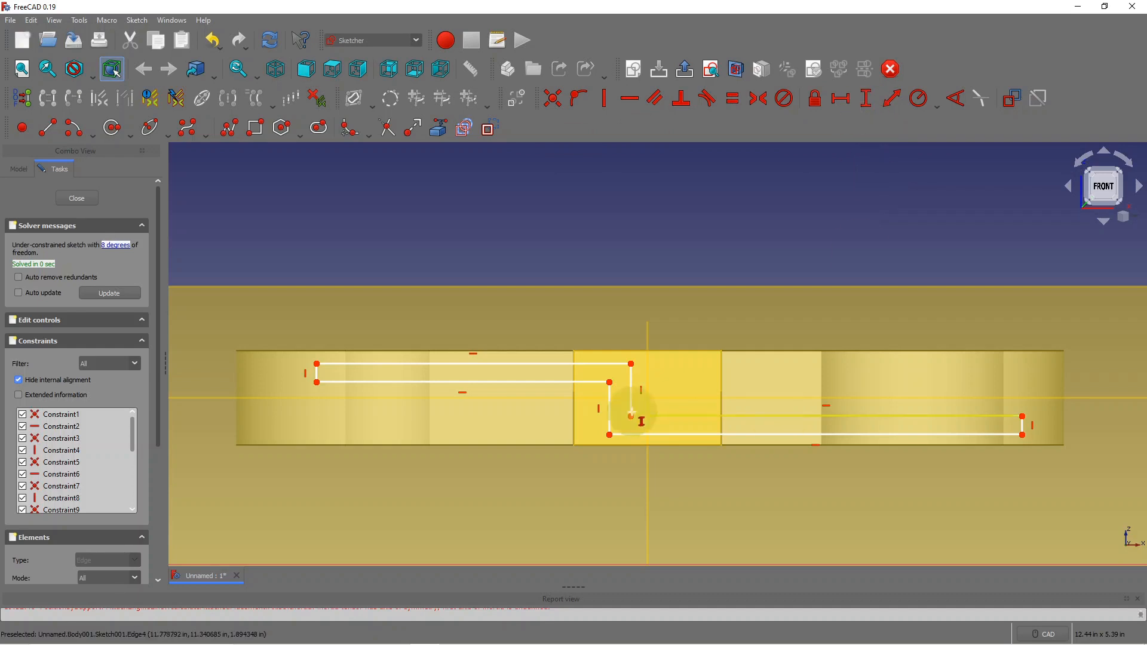
{"action": "scroll", "coordinate": [553, 390], "scroll_direction": "up", "scroll_amount": 2}
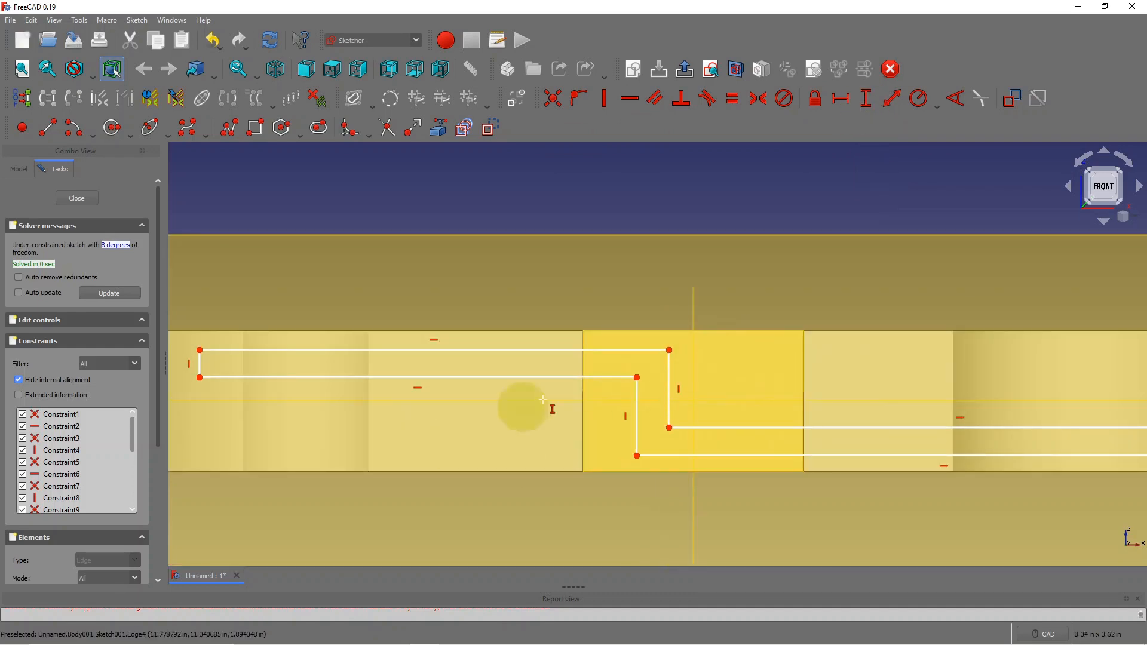
{"action": "scroll", "coordinate": [518, 389], "scroll_direction": "down", "scroll_amount": 1}
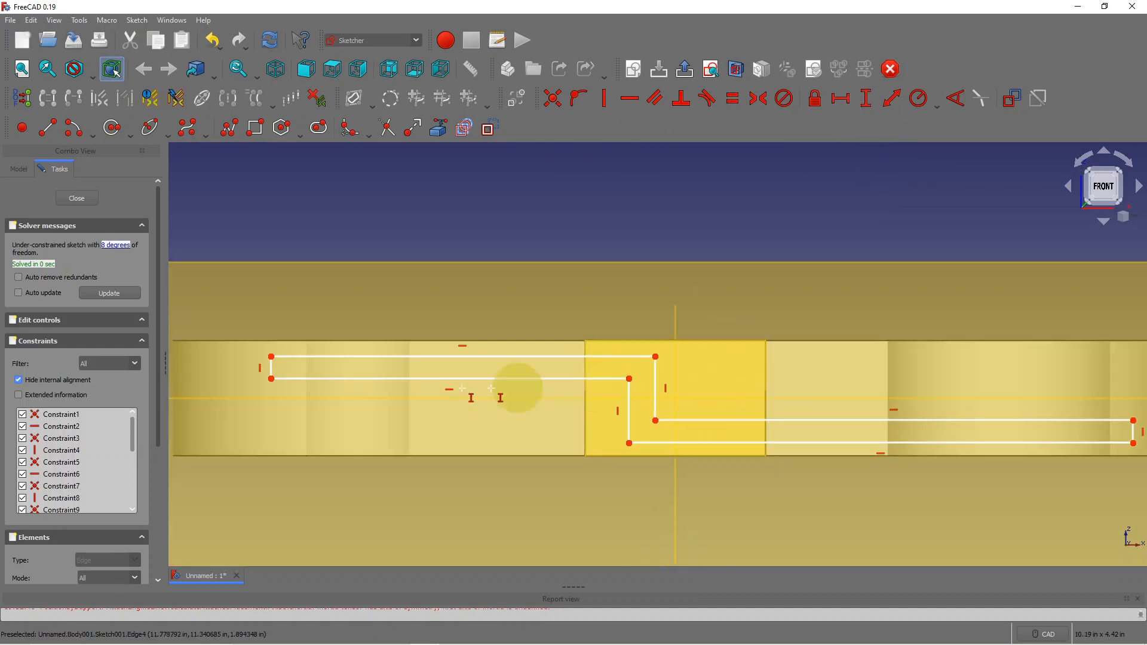
{"action": "left_click", "coordinate": [629, 416]}
- Accept the 0.667 in height, move its label below, and dimension the top line at 4 in
{"action": "left_click", "coordinate": [718, 493]}
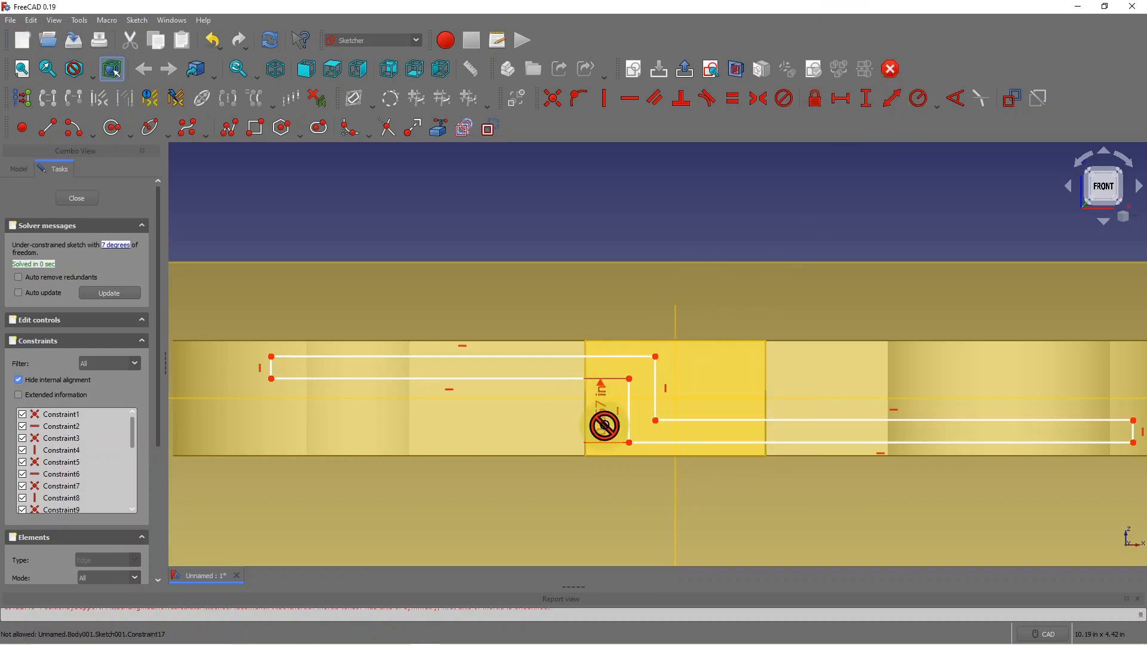
{"action": "mouse_move", "coordinate": [604, 423]}
{"action": "left_mouse_down"}
{"action": "mouse_move", "coordinate": [569, 474]}
{"action": "mouse_move", "coordinate": [577, 519]}
{"action": "left_mouse_up"}
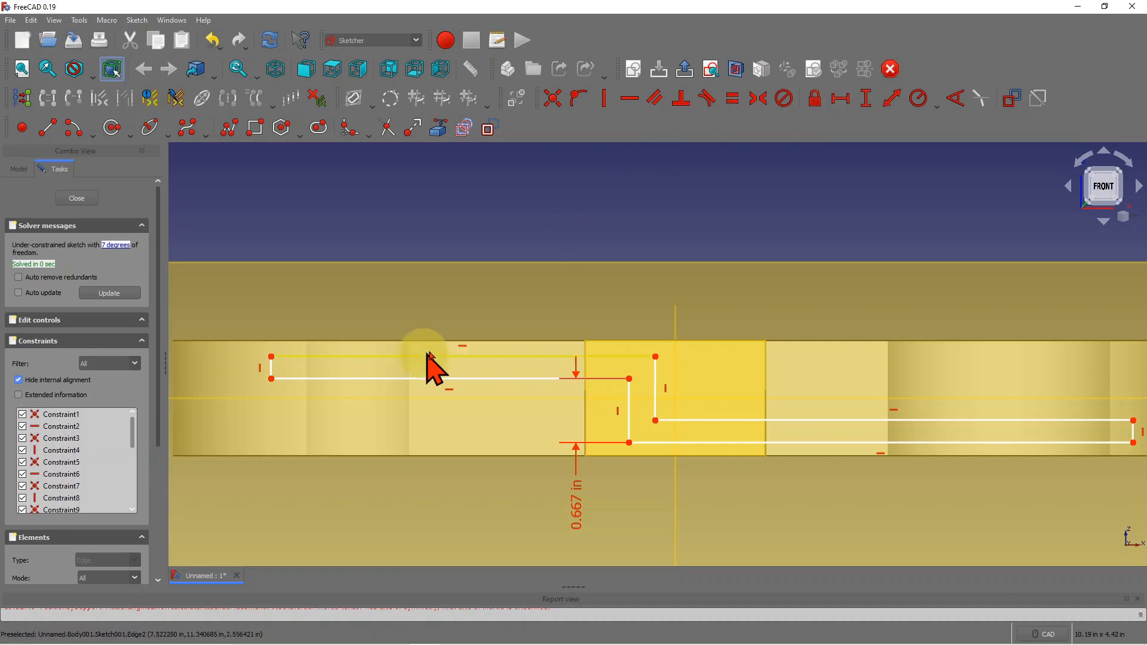
{"action": "left_click", "coordinate": [843, 103]}
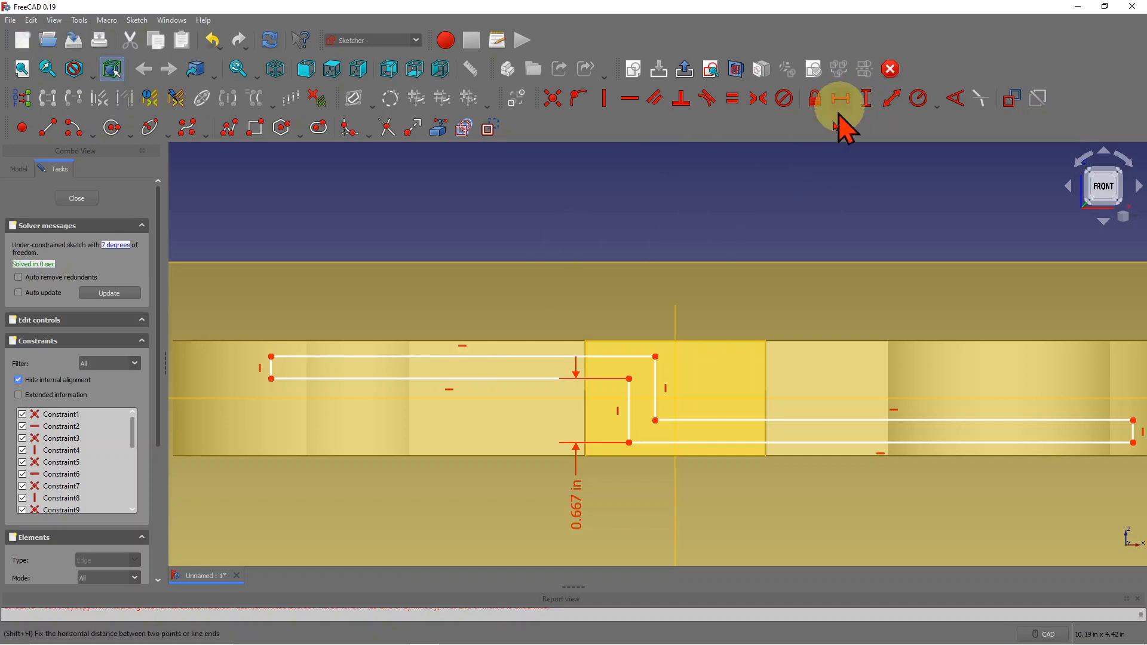
{"action": "left_click", "coordinate": [475, 357]}
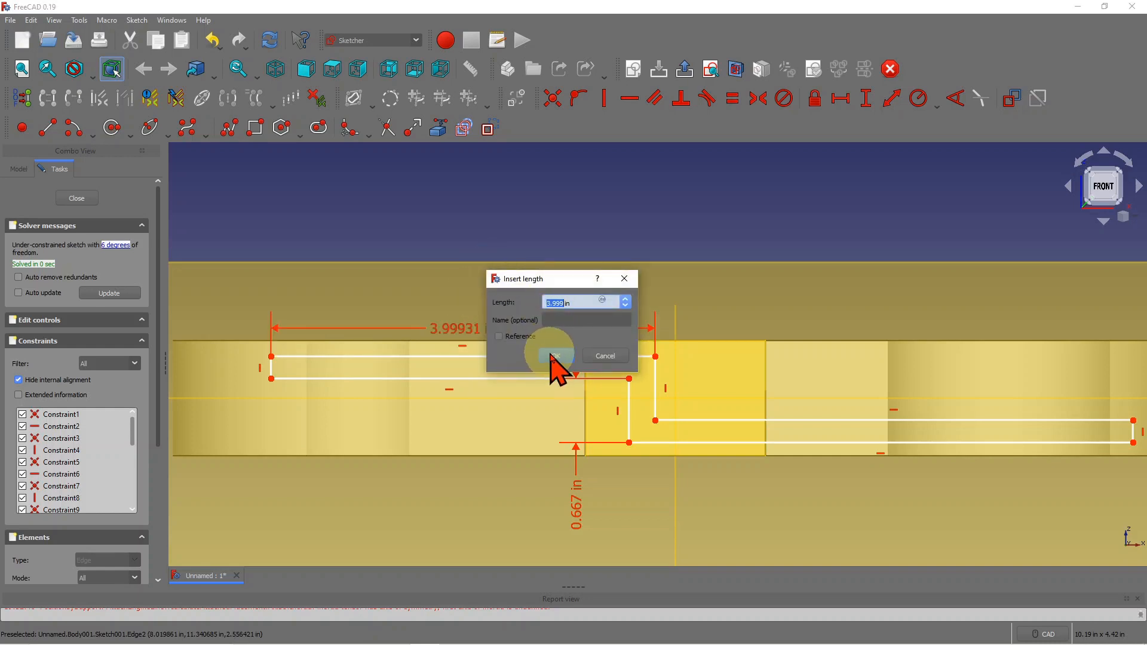
{"action": "left_click", "coordinate": [555, 356]}
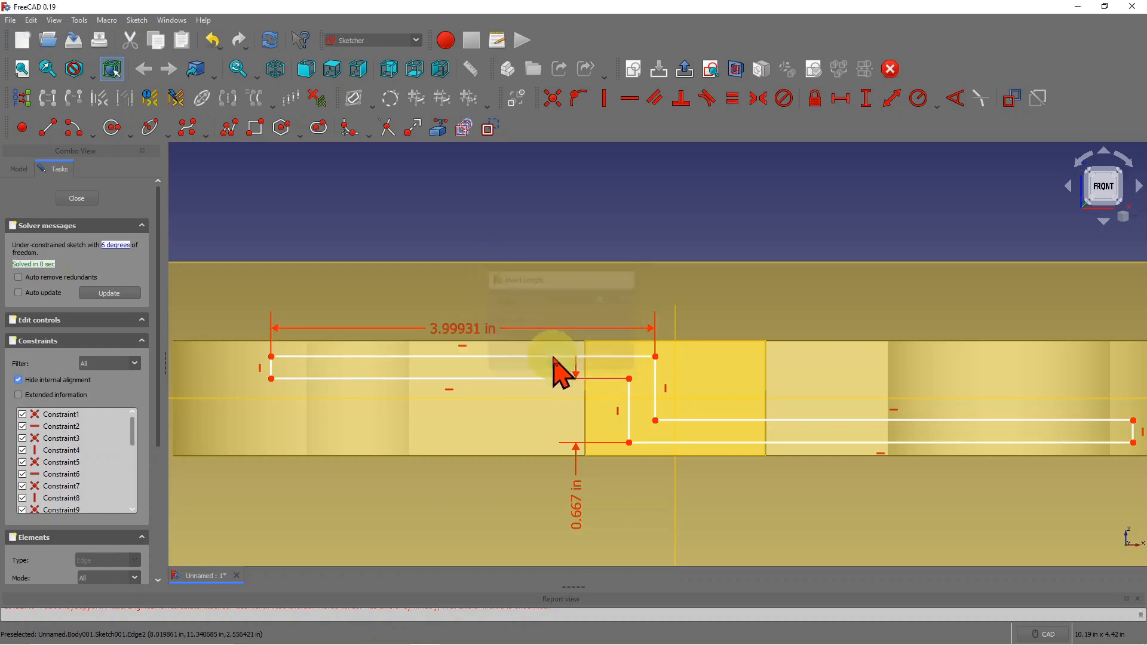
- Dimension the bottom line at 5.248 in and cancel an extra distance dimension
{"action": "left_click", "coordinate": [842, 102]}
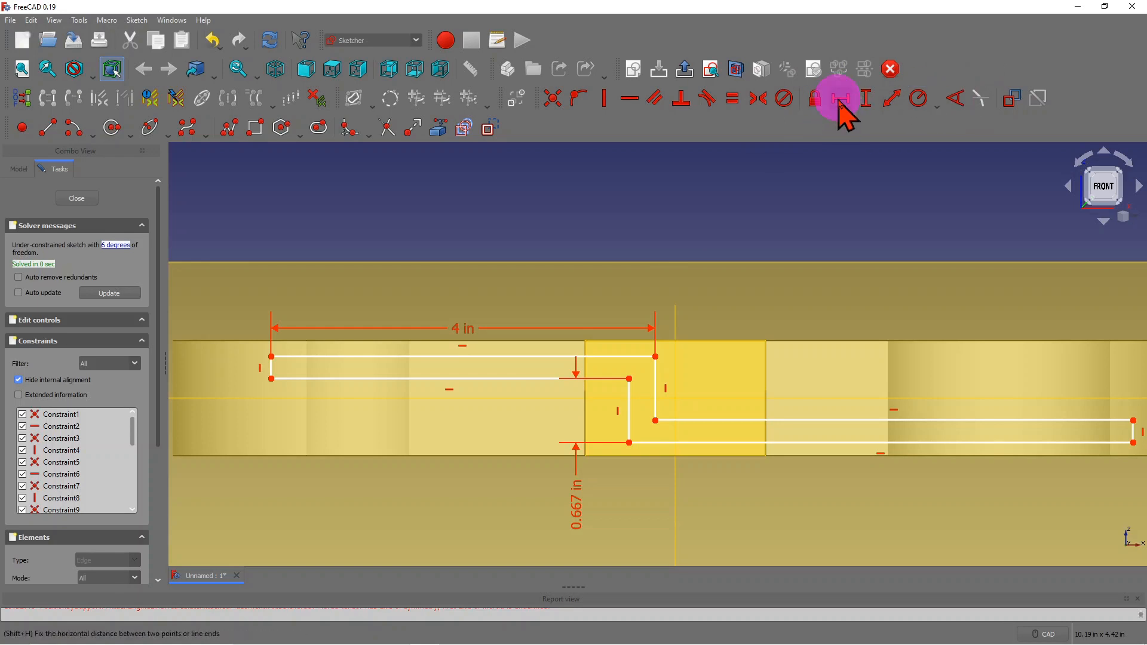
{"action": "left_click", "coordinate": [861, 445]}
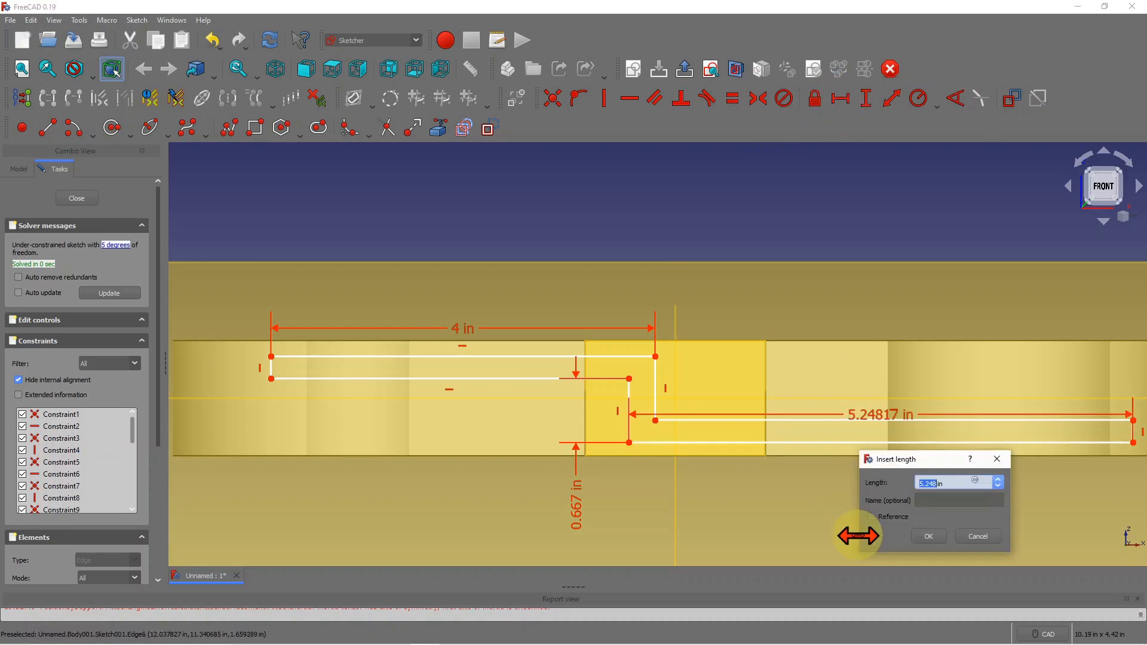
{"action": "left_click", "coordinate": [926, 537]}
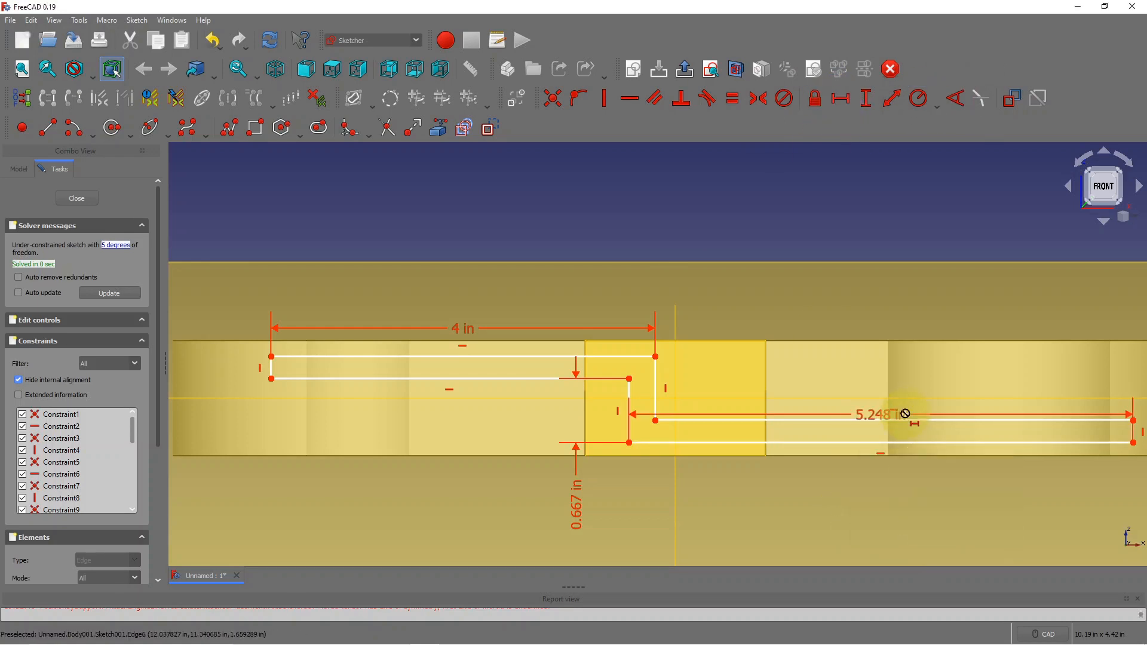
{"action": "left_click", "coordinate": [892, 109]}
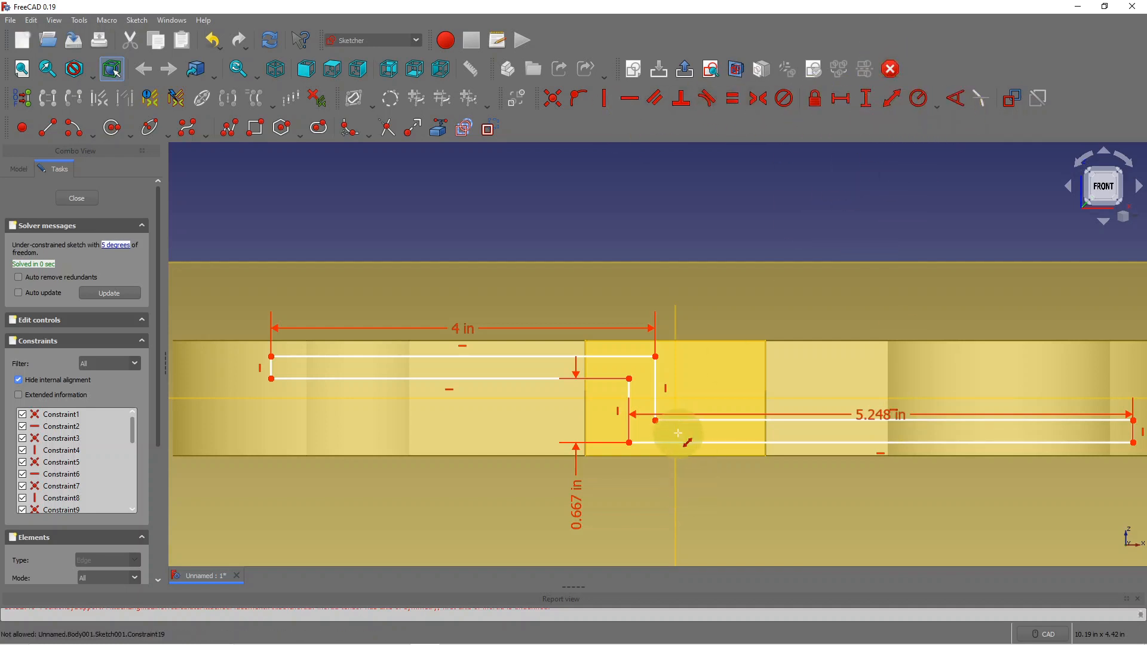
{"action": "left_click", "coordinate": [655, 356]}
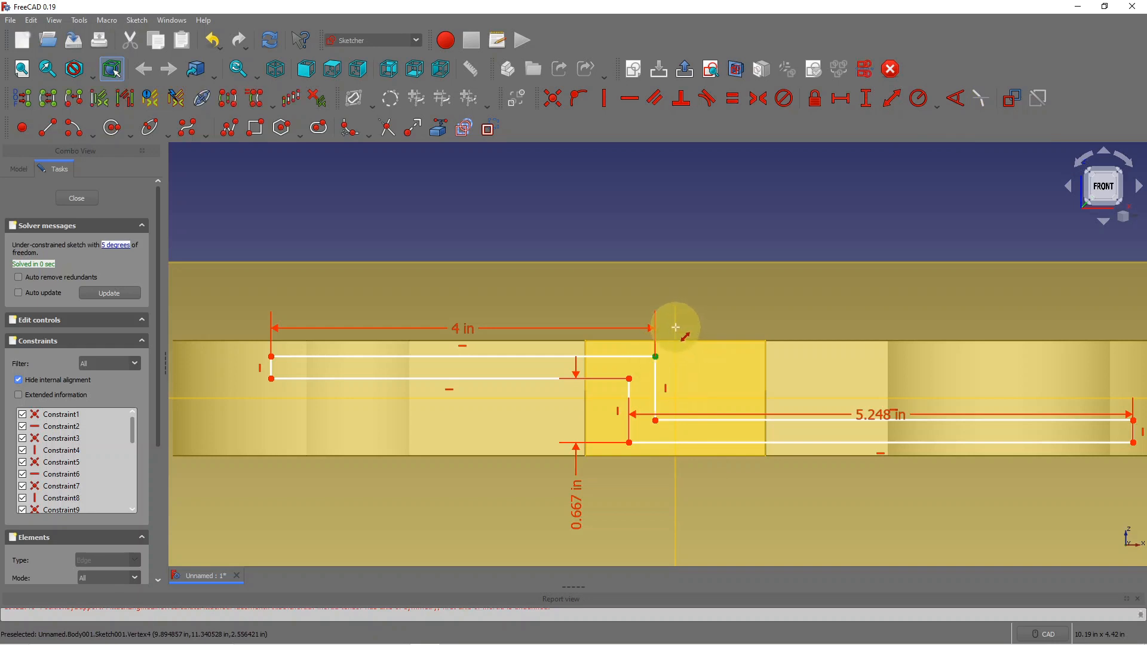
{"action": "key", "text": "Escape"}
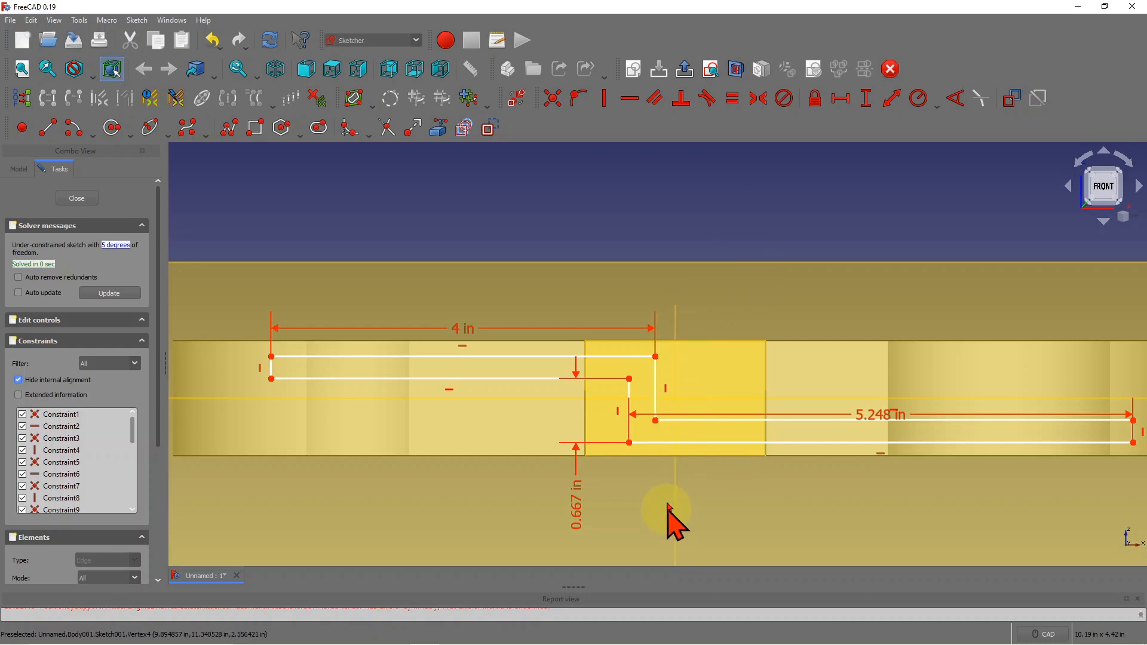
{"action": "left_click", "coordinate": [676, 313]}
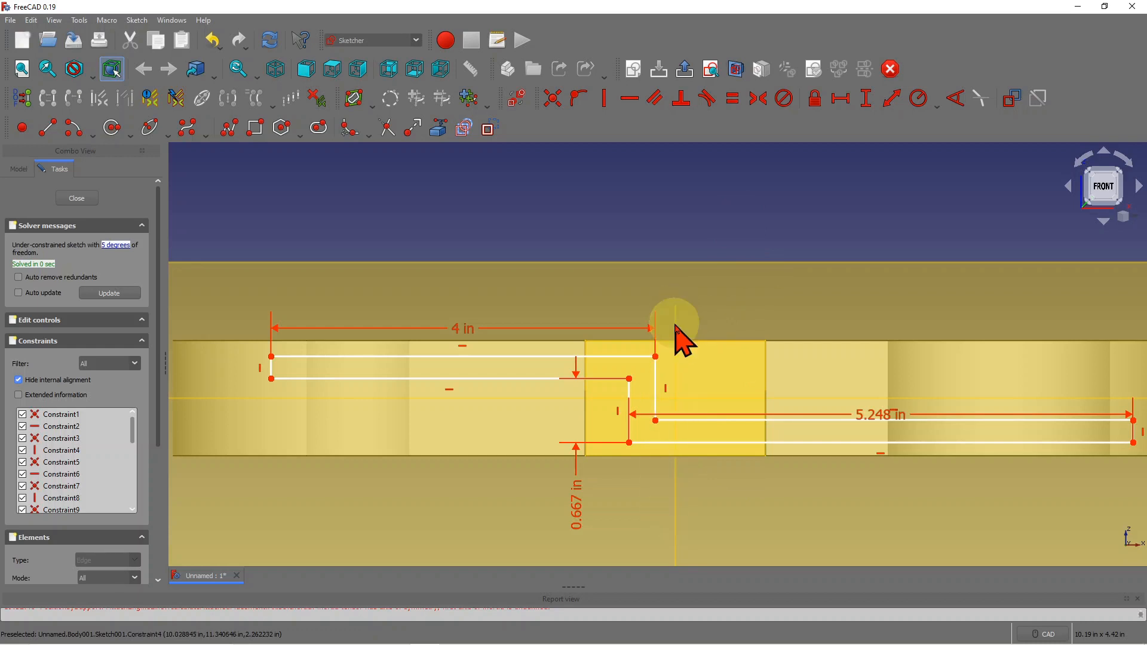
{"action": "left_click", "coordinate": [674, 307]}
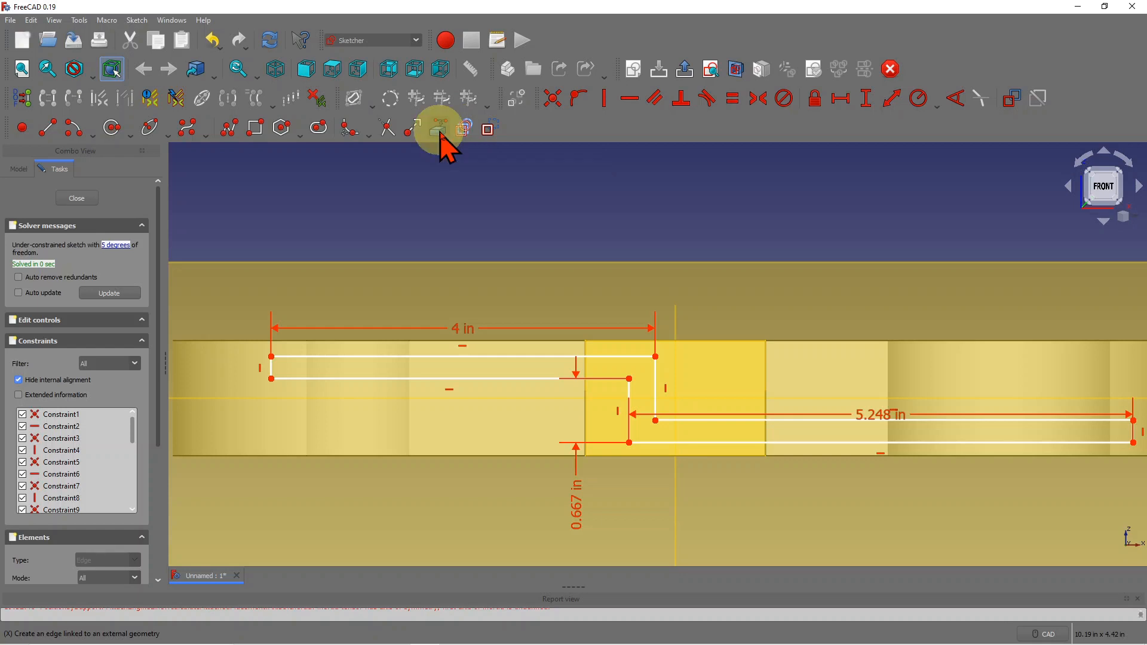
- Link the datum plane's vertical edge into the sketch as external reference geometry
{"action": "left_click", "coordinate": [444, 138]}
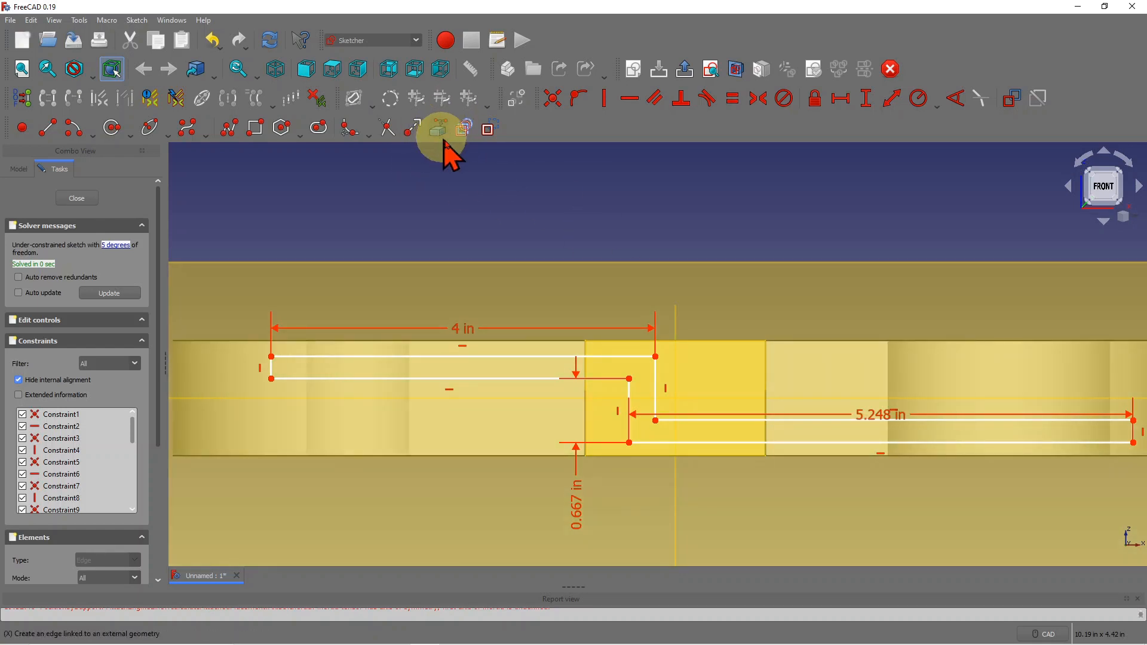
{"action": "left_click", "coordinate": [675, 312]}
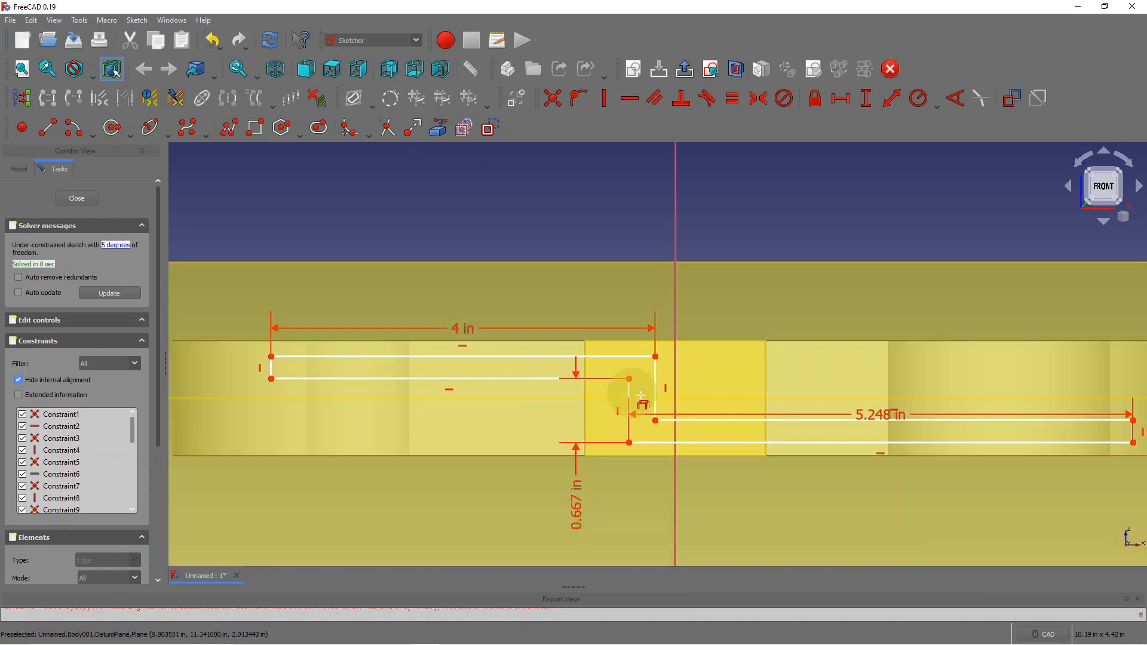
{"action": "left_click", "coordinate": [531, 497]}
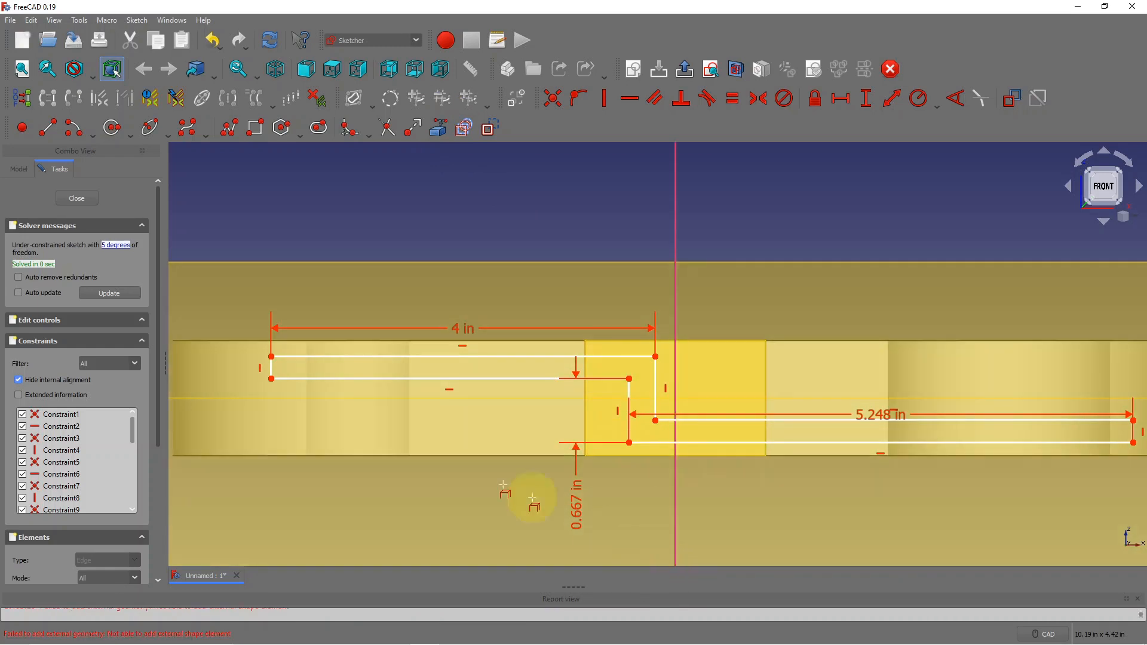
{"action": "scroll", "coordinate": [417, 402], "scroll_direction": "down", "scroll_amount": 6}
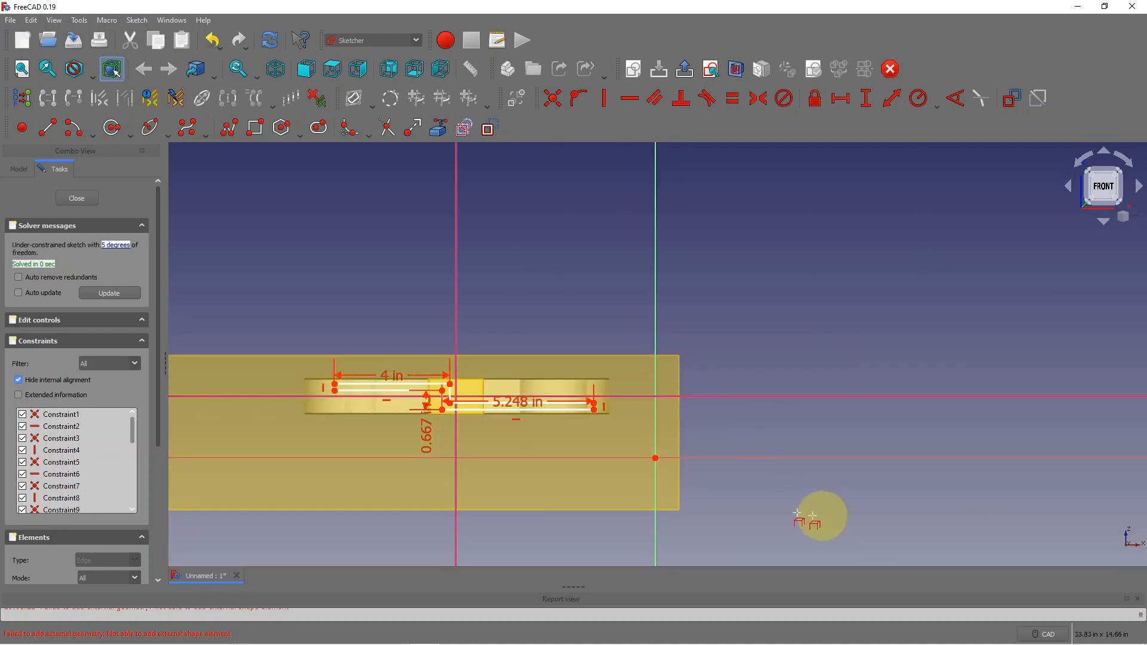
{"action": "scroll", "coordinate": [454, 358], "scroll_direction": "up", "scroll_amount": 5}
{"action": "scroll", "coordinate": [504, 505], "scroll_direction": "up", "scroll_amount": 3}
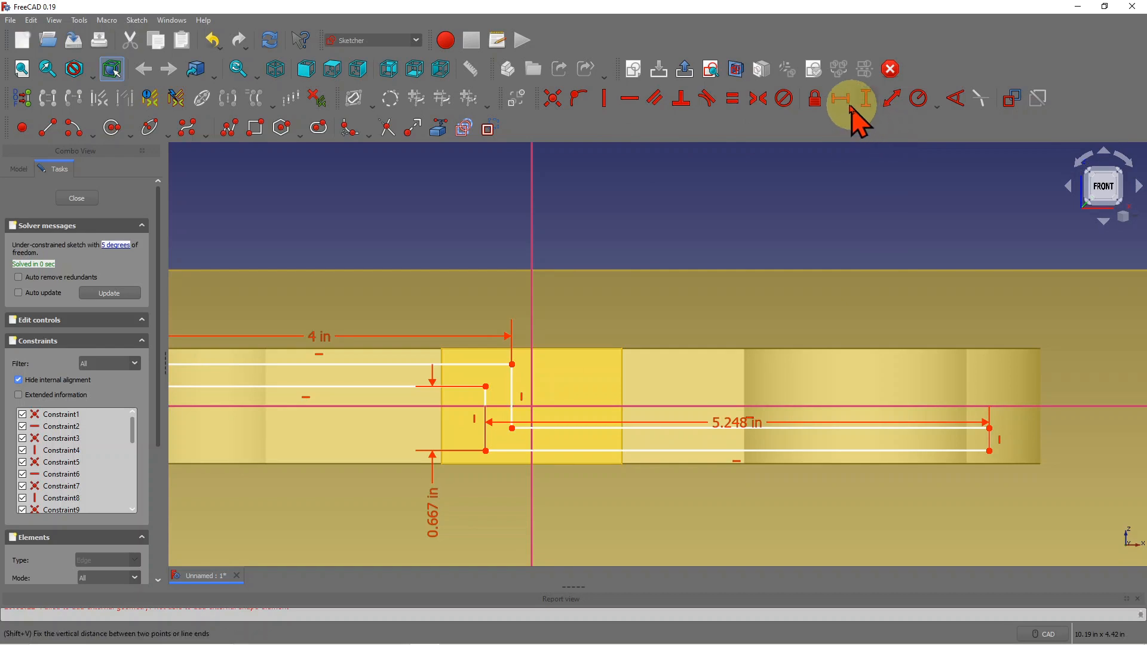
- Dimension the small vertex 0.227 in from the horizontal axis and move the label clear
{"action": "scroll", "coordinate": [811, 217], "scroll_direction": "down", "scroll_amount": 1}
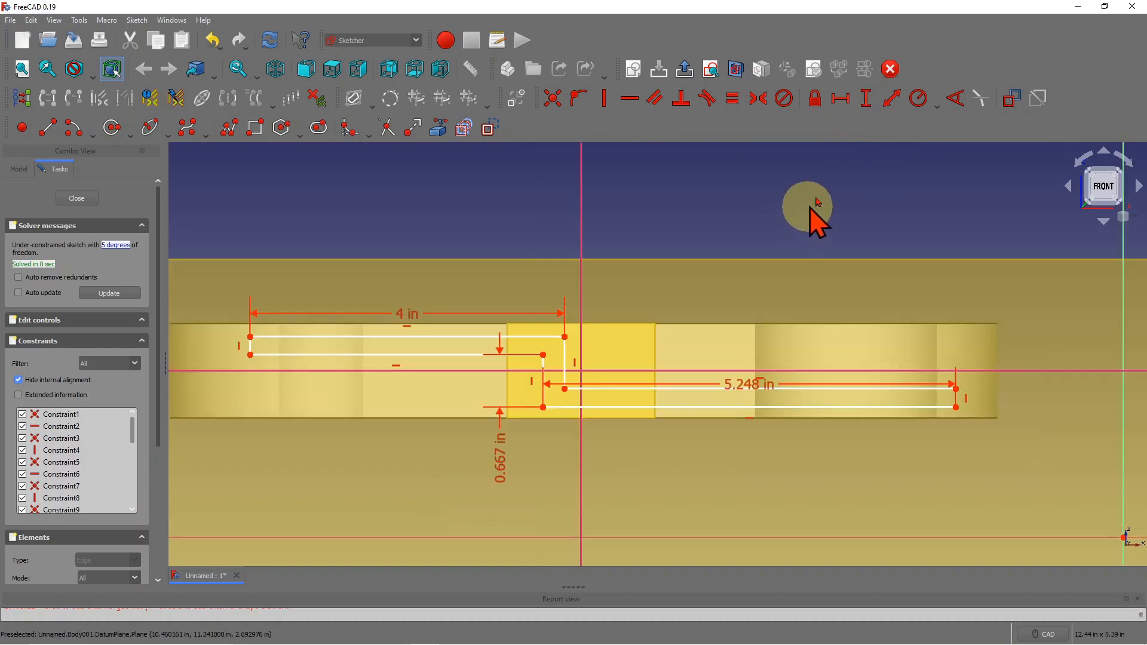
{"action": "left_click", "coordinate": [890, 106]}
{"action": "scroll", "coordinate": [472, 351], "scroll_direction": "up", "scroll_amount": 2}
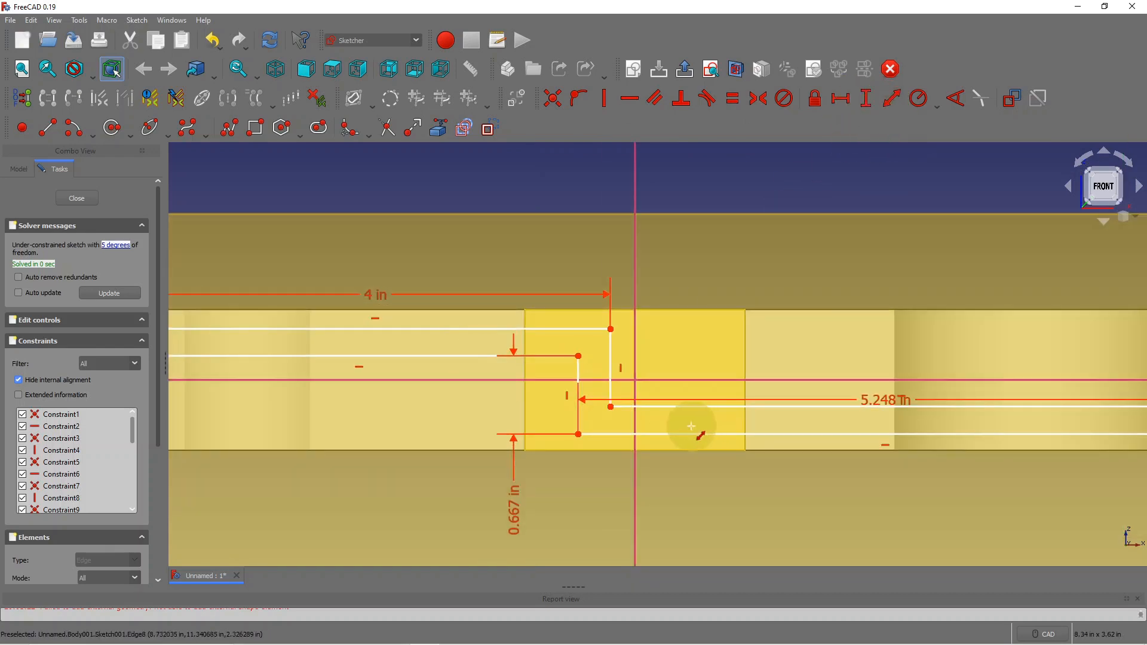
{"action": "left_click", "coordinate": [613, 410]}
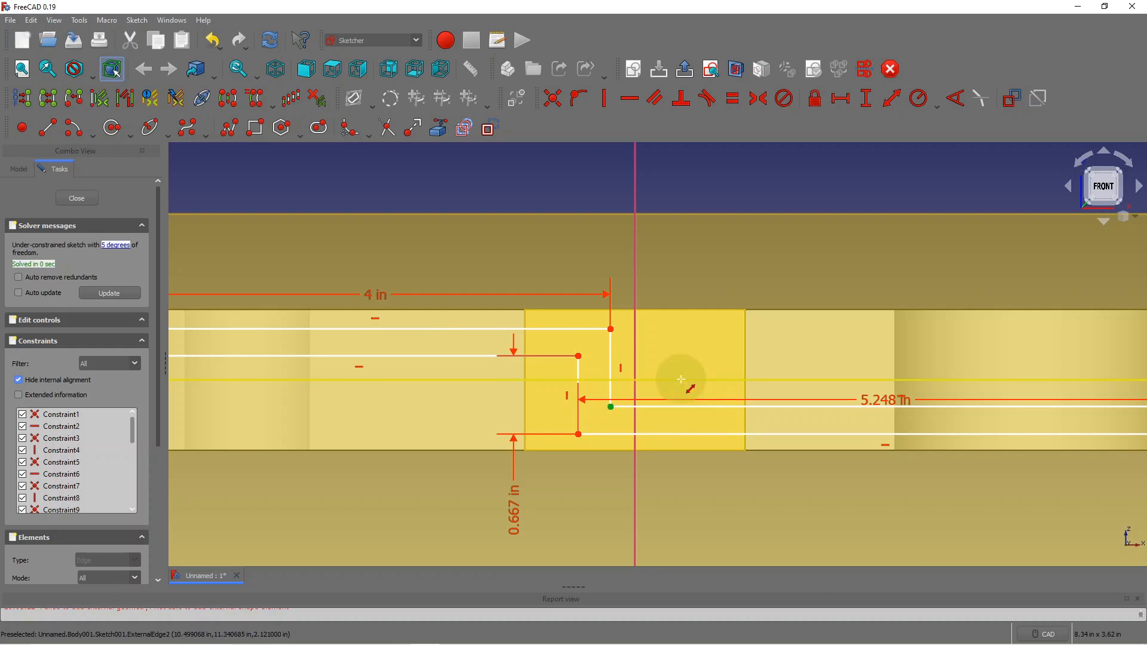
{"action": "left_click", "coordinate": [682, 380]}
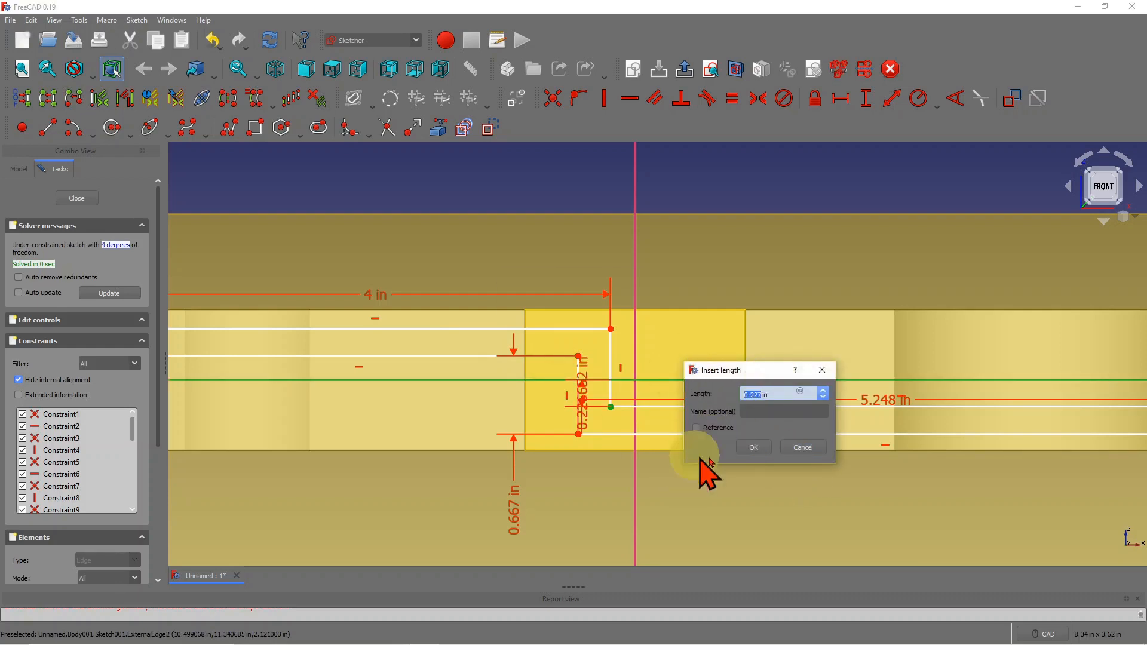
{"action": "left_click", "coordinate": [753, 448]}
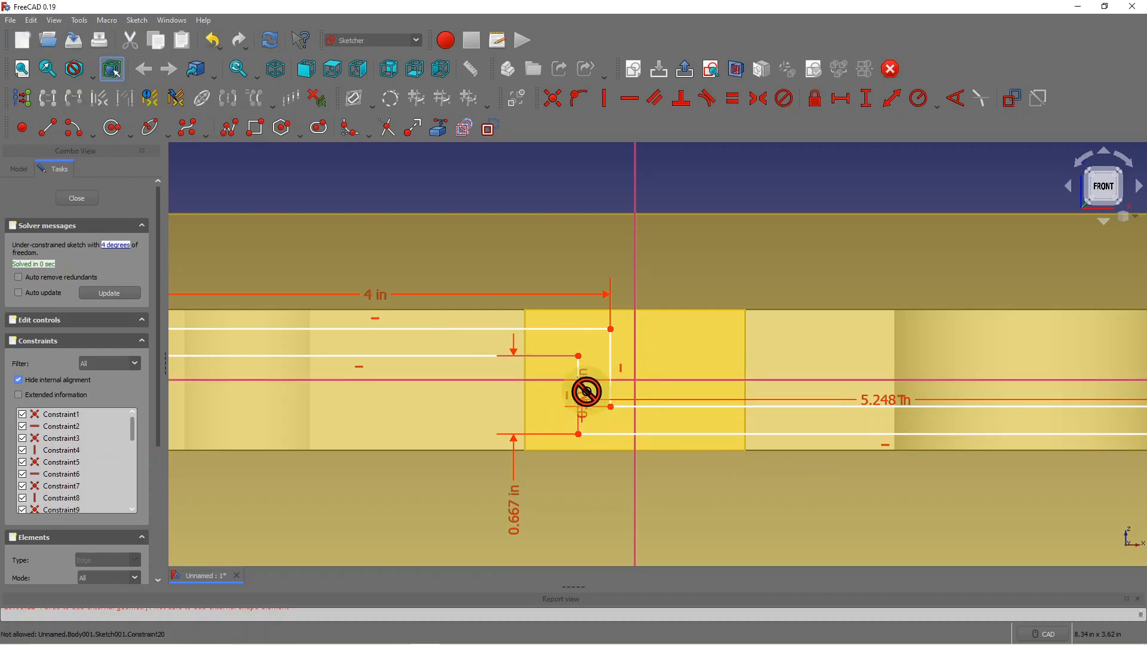
{"action": "left_click_drag", "start_coordinate": [583, 399], "coordinate": [732, 174]}
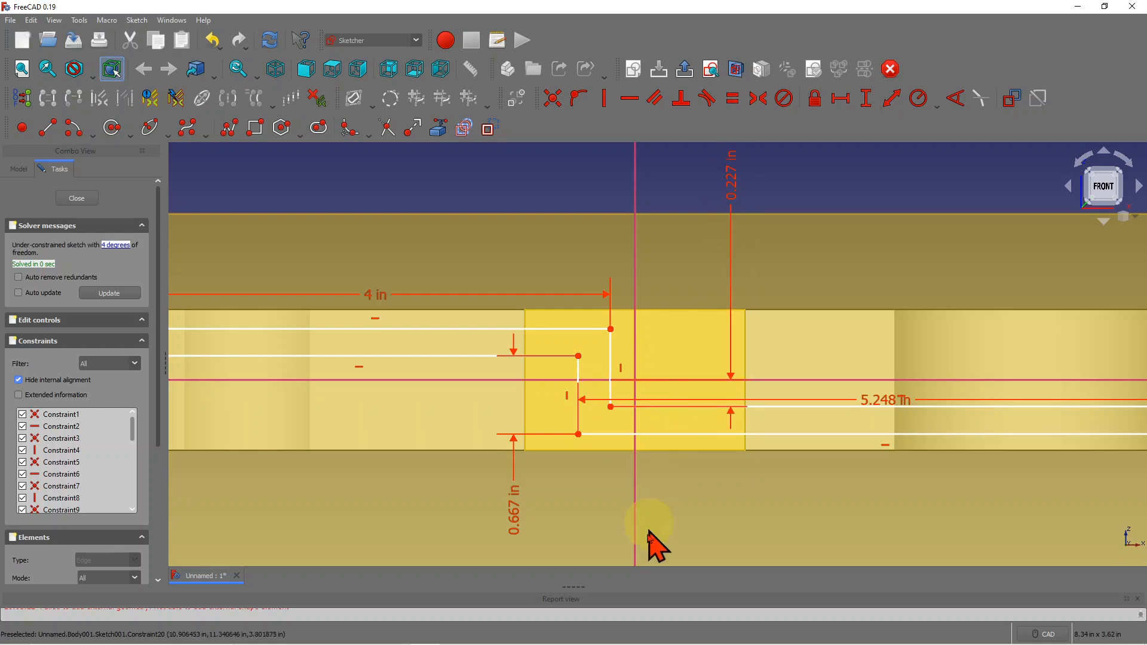
{"action": "scroll", "coordinate": [775, 498], "scroll_direction": "down", "scroll_amount": 4}
{"action": "scroll", "coordinate": [758, 508], "scroll_direction": "up", "scroll_amount": 3}
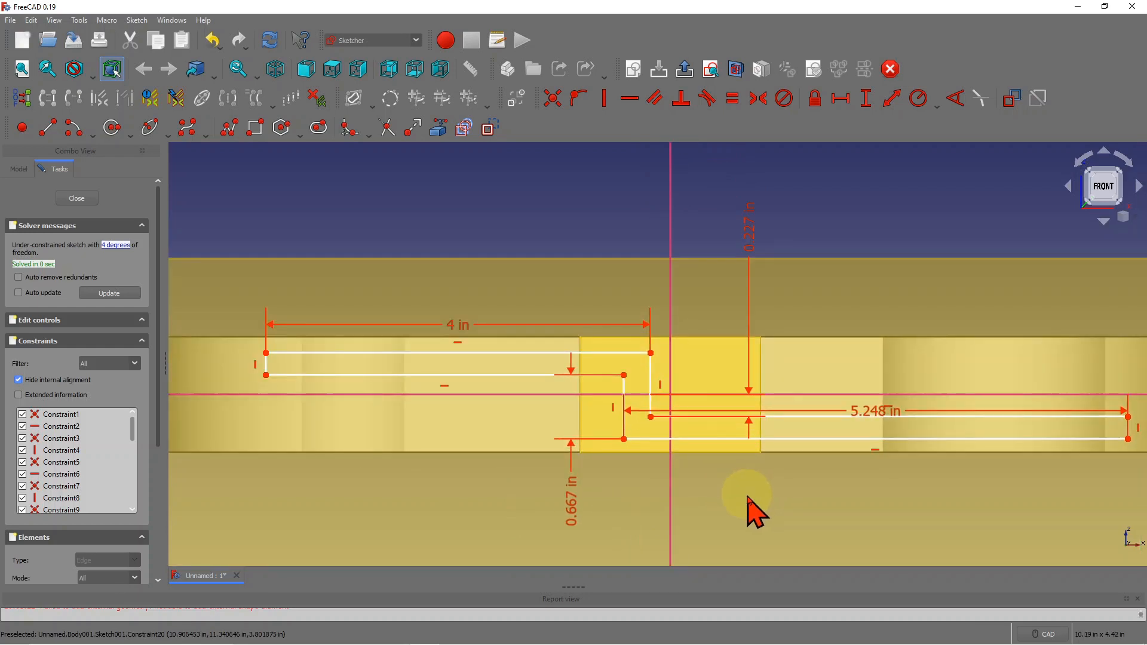
{"action": "scroll", "coordinate": [748, 500], "scroll_direction": "down", "scroll_amount": 2}
{"action": "scroll", "coordinate": [707, 503], "scroll_direction": "up", "scroll_amount": 2}
{"action": "scroll", "coordinate": [707, 502], "scroll_direction": "down", "scroll_amount": 3}
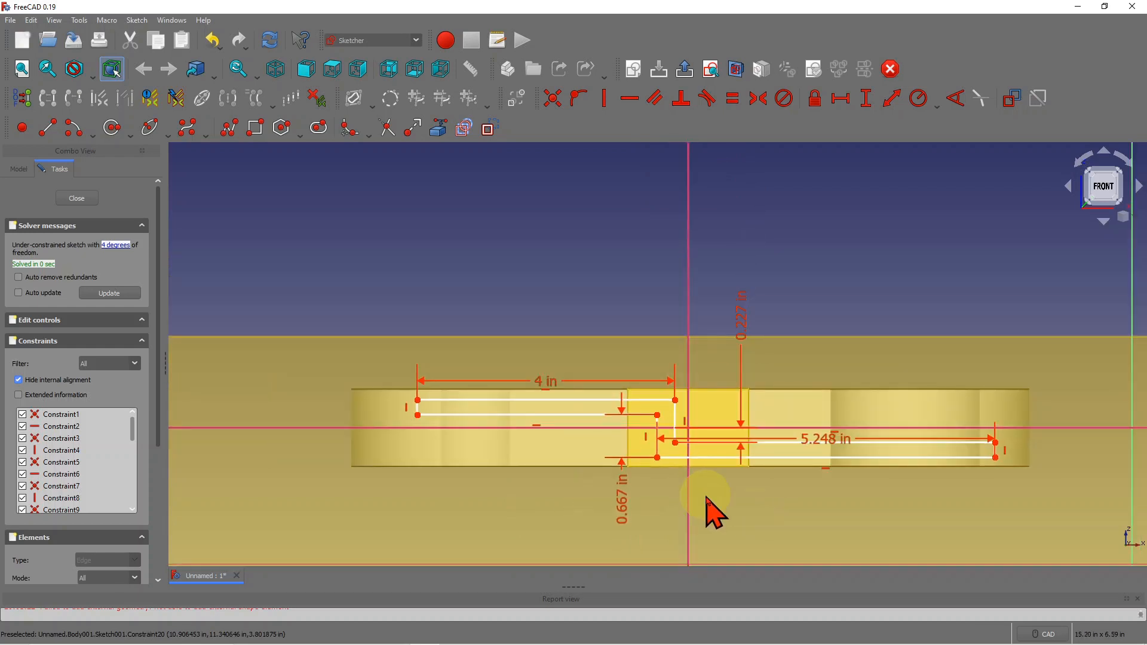
{"action": "scroll", "coordinate": [707, 502], "scroll_direction": "up", "scroll_amount": 2}
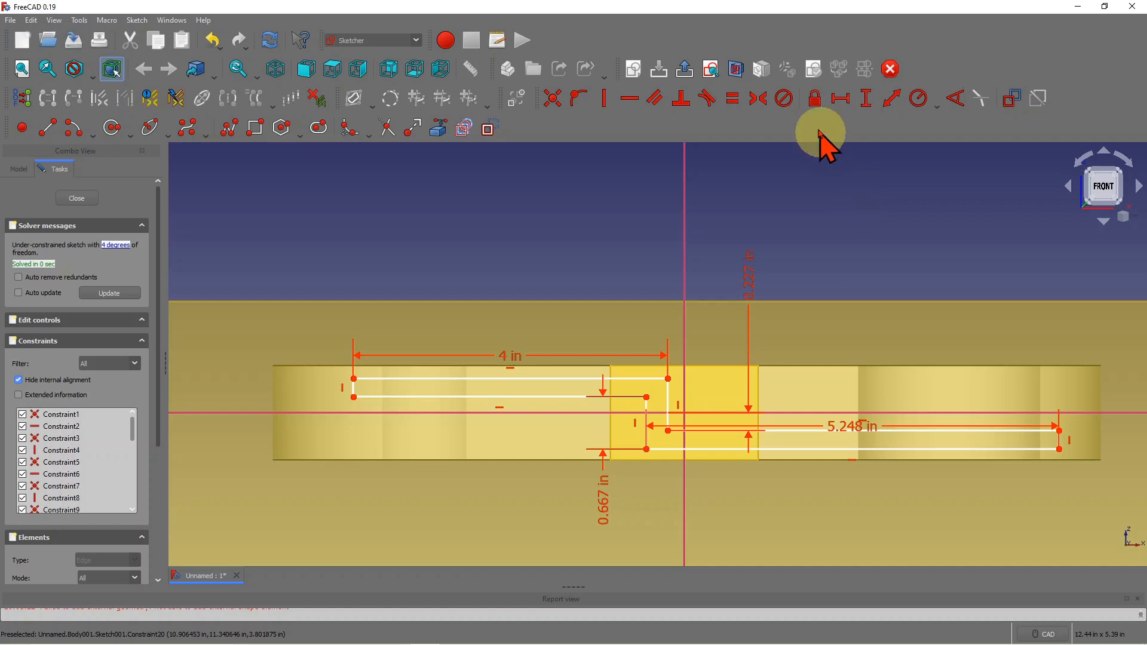
- Set the corner point 0.211 in from the vertical axis and move that dimension above the part
{"action": "left_click", "coordinate": [893, 111]}
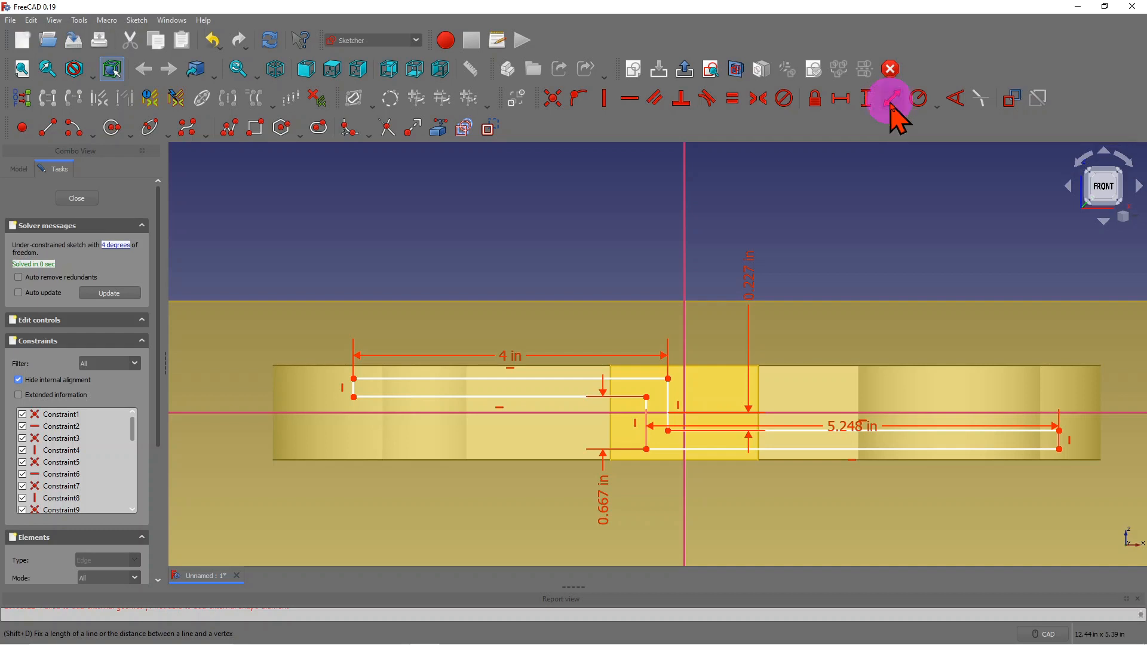
{"action": "left_click", "coordinate": [667, 379]}
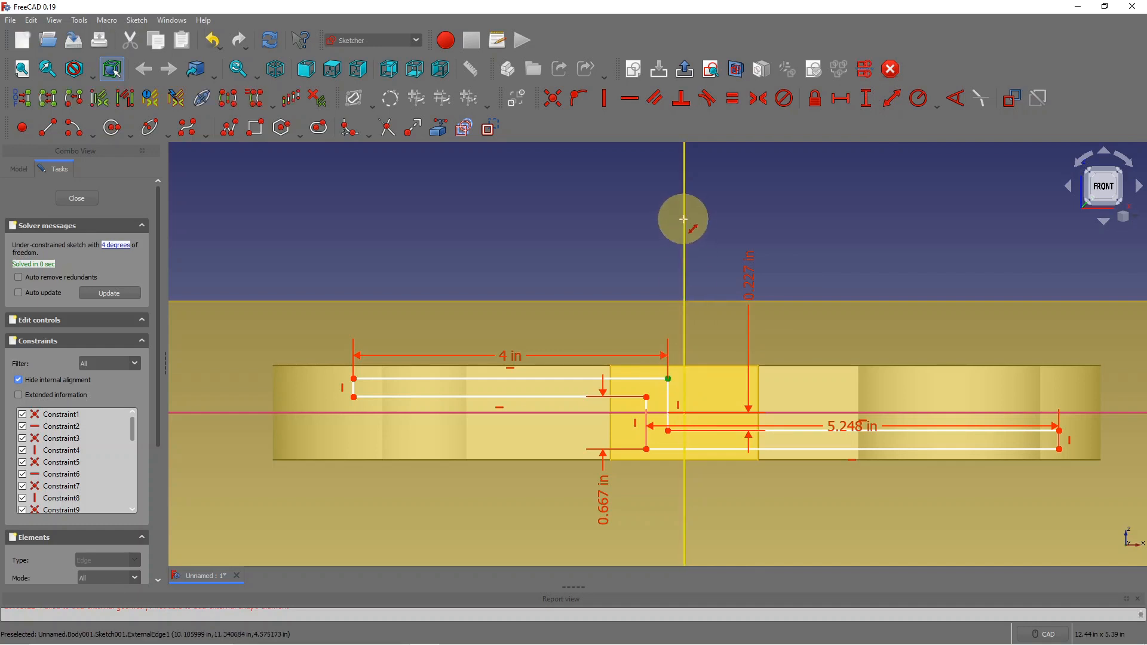
{"action": "left_click", "coordinate": [685, 227]}
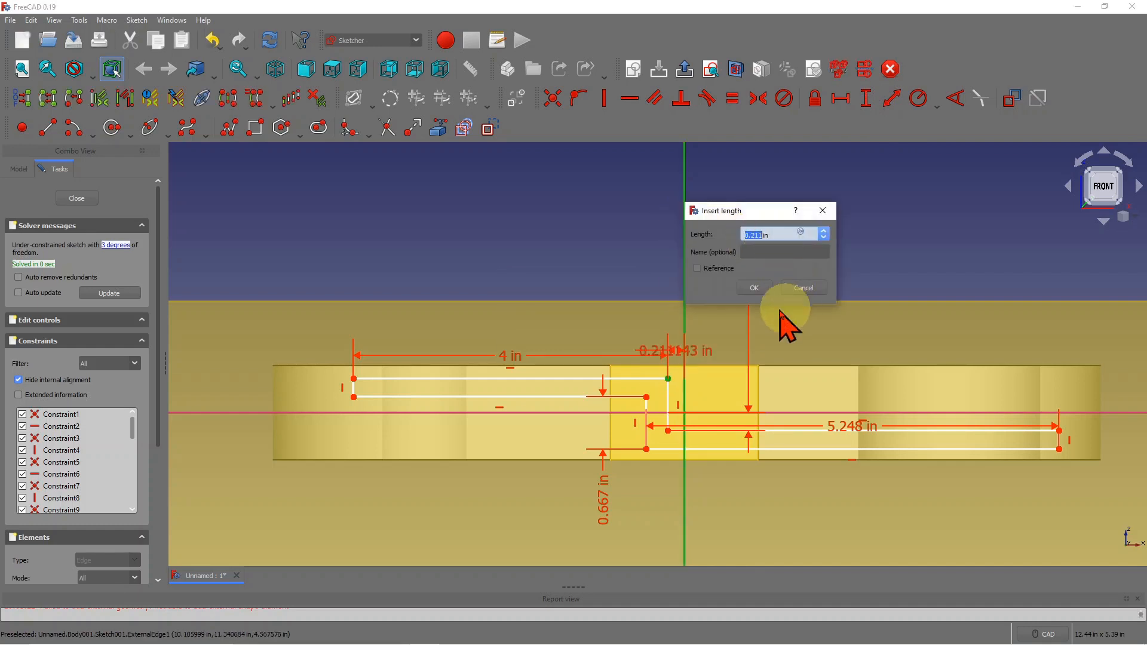
{"action": "left_click", "coordinate": [755, 289]}
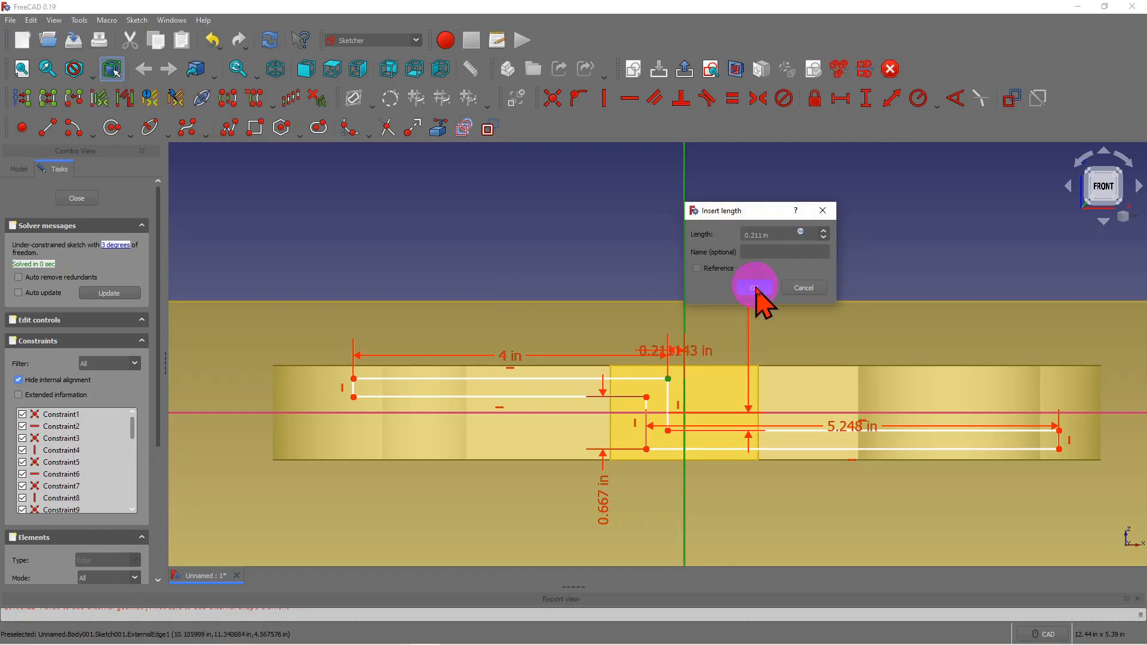
{"action": "right_click", "coordinate": [682, 360]}
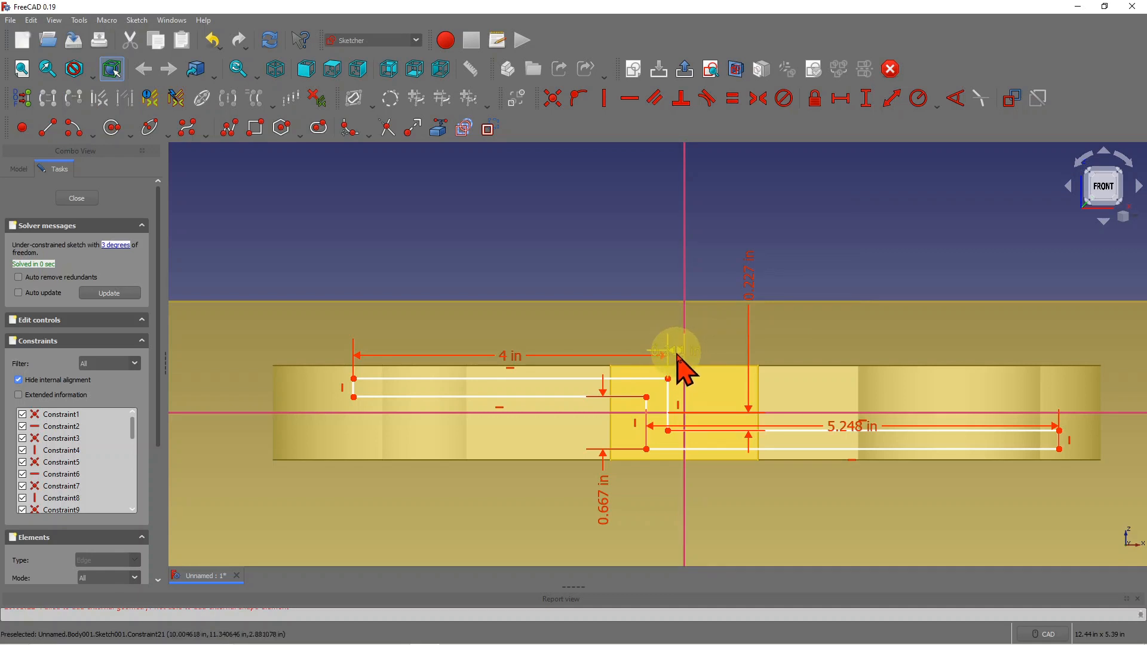
{"action": "left_click_drag", "start_coordinate": [679, 357], "coordinate": [558, 228]}
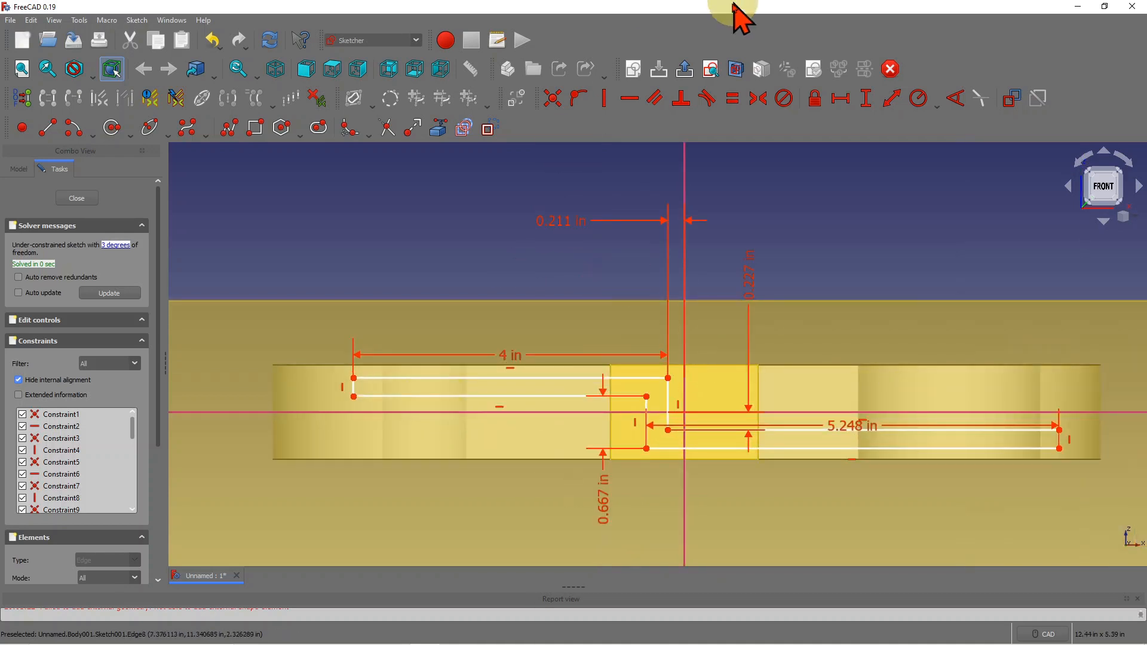
- Give the left and right short end edges heights of 0.23 in and 0.235 in
{"action": "left_click", "coordinate": [867, 99]}
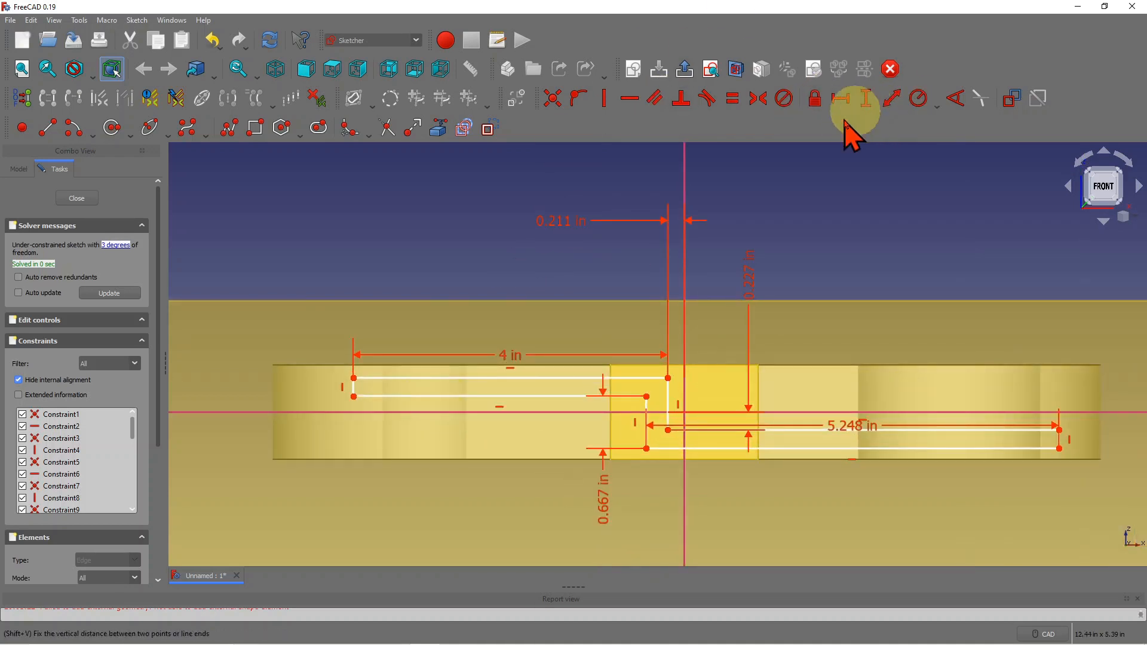
{"action": "left_click", "coordinate": [354, 389]}
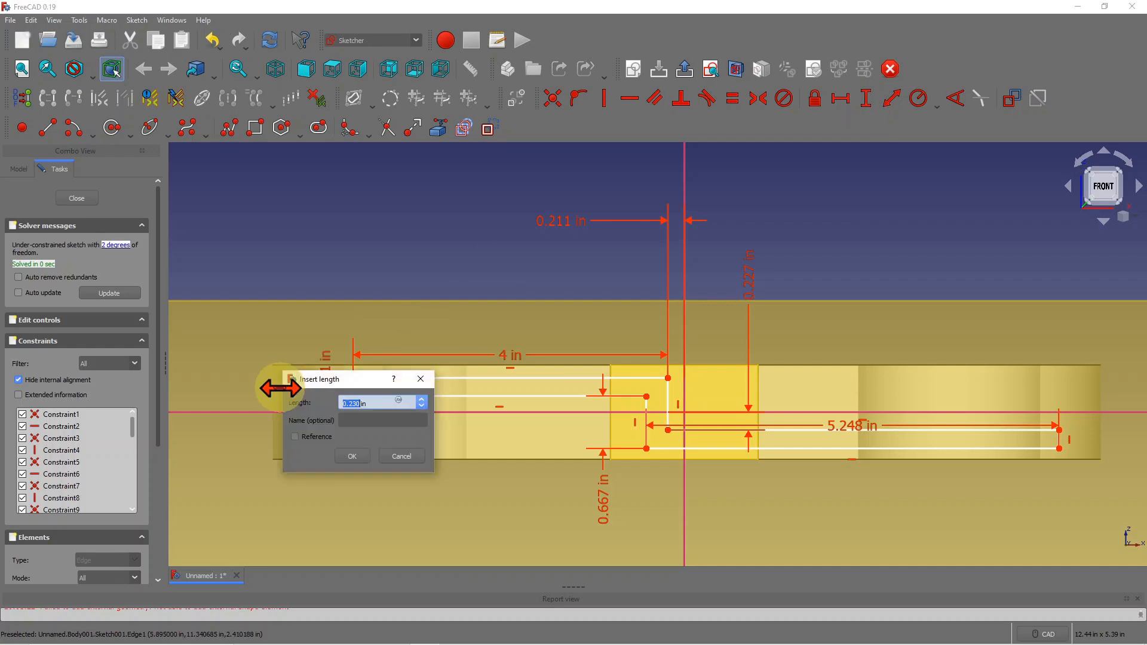
{"action": "left_click", "coordinate": [353, 456]}
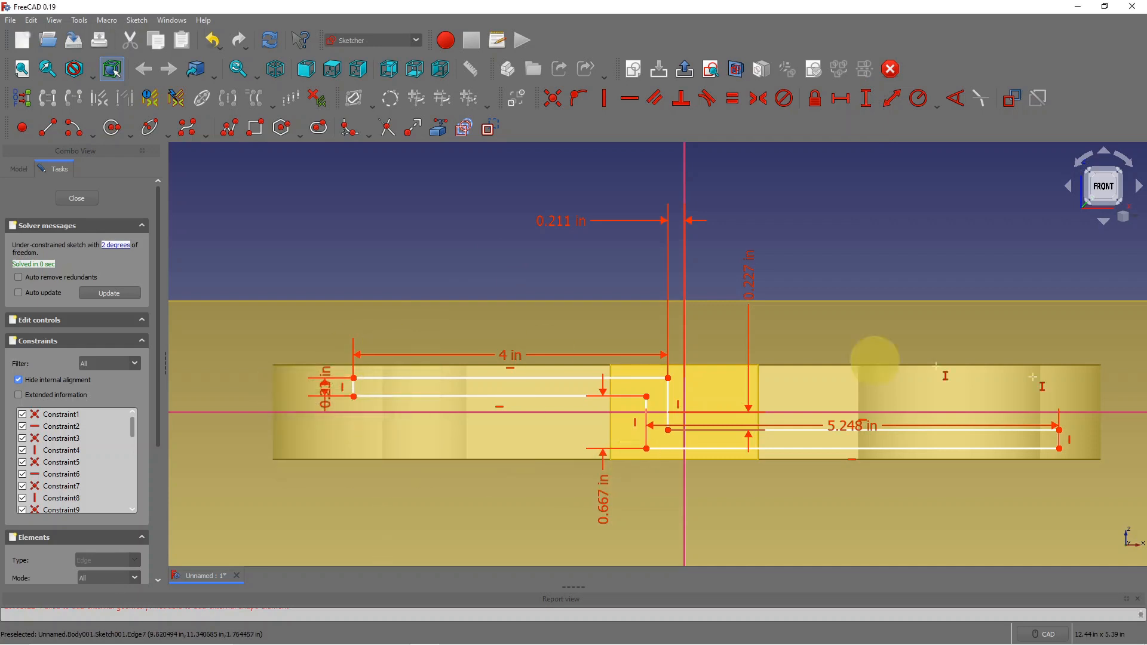
{"action": "left_click", "coordinate": [1059, 439]}
{"action": "left_click", "coordinate": [1059, 511]}
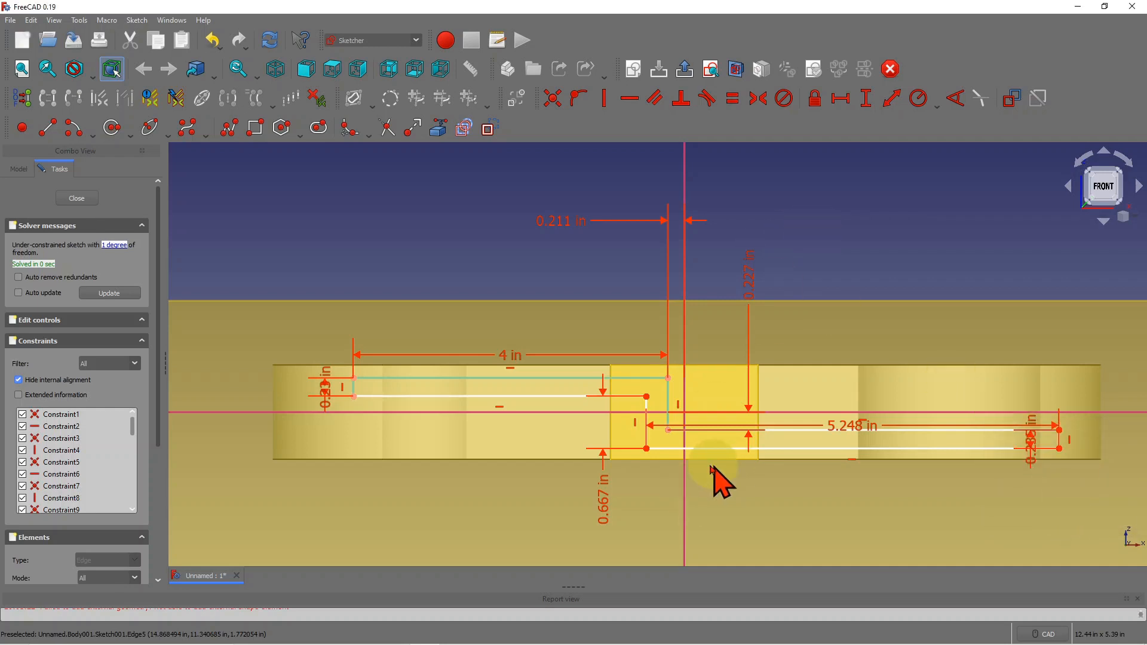
{"action": "scroll", "coordinate": [669, 342], "scroll_direction": "down", "scroll_amount": 2}
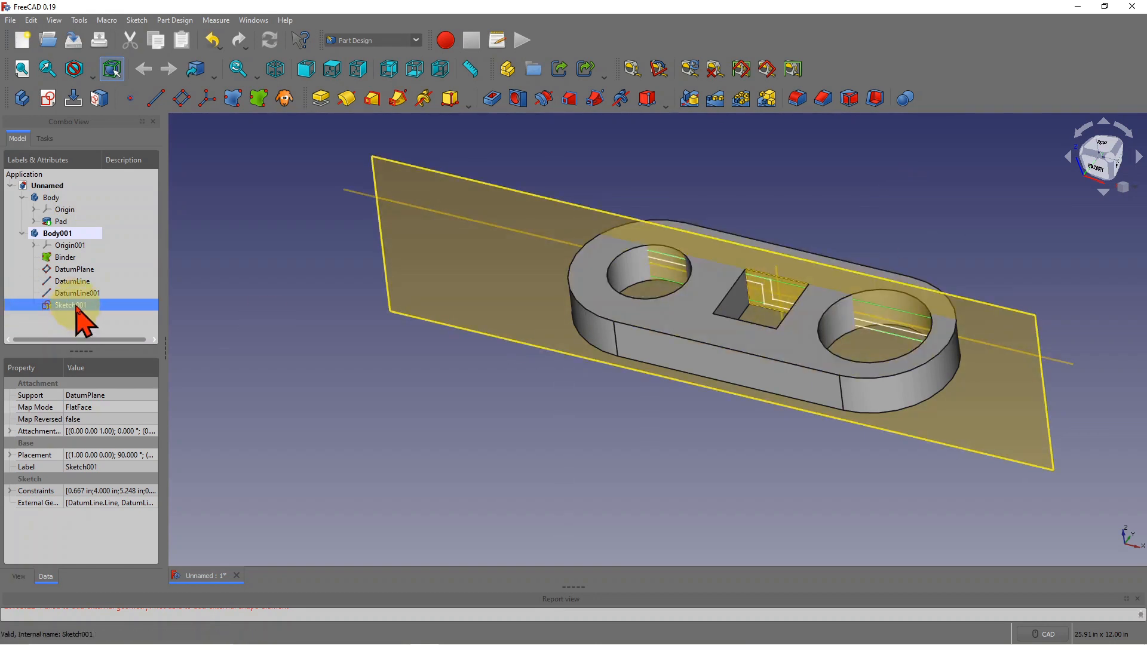
- Pad Sketch001 using the Two dimensions type with a 1 in second length
{"action": "left_click", "coordinate": [321, 99]}
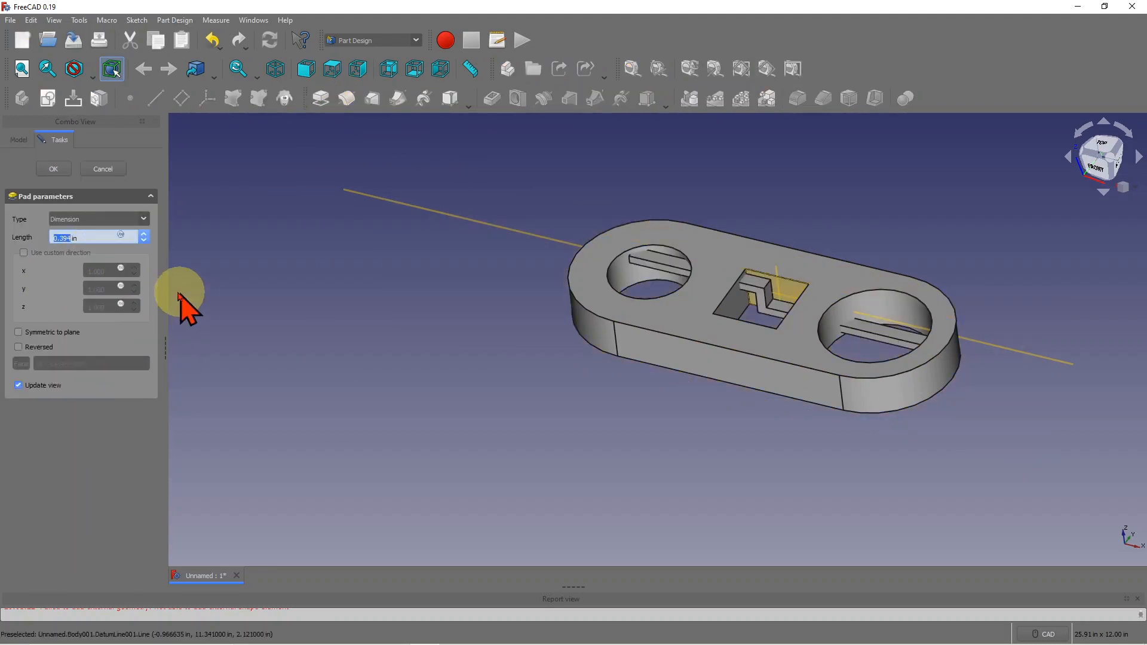
{"action": "left_click", "coordinate": [144, 220]}
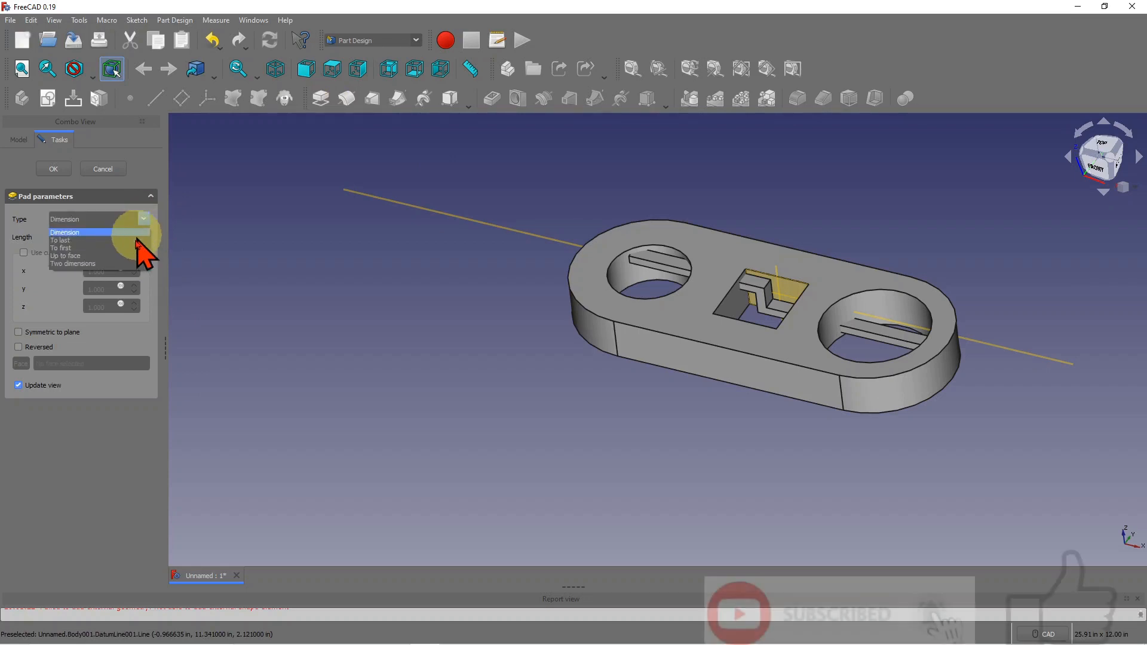
{"action": "left_click", "coordinate": [94, 264]}
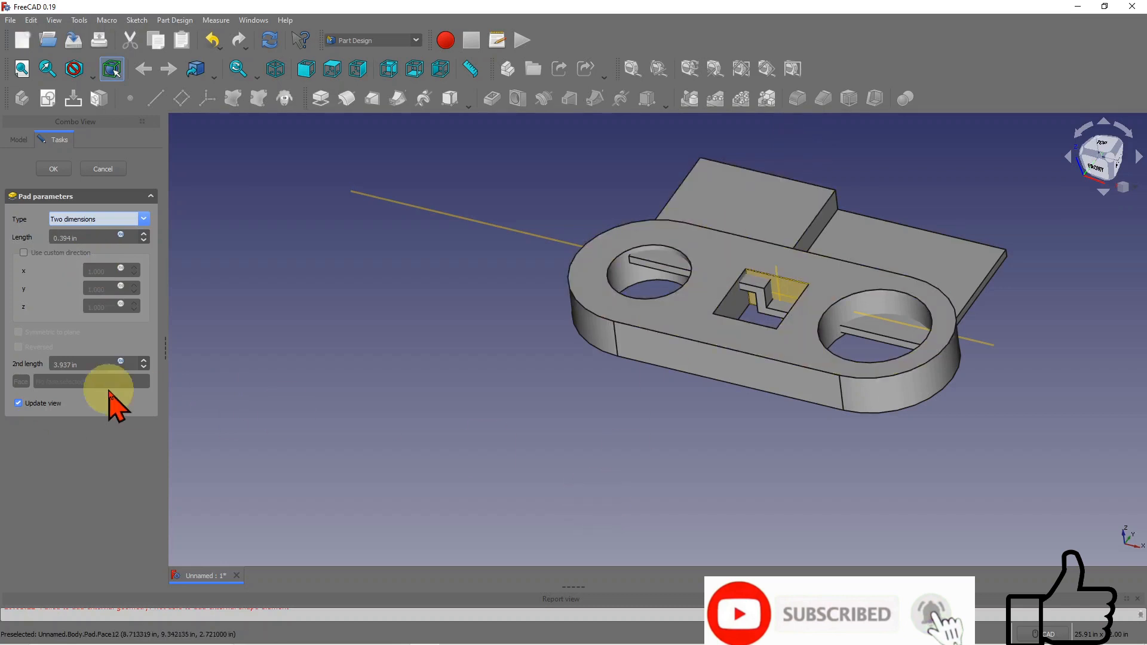
{"action": "left_click", "coordinate": [73, 364]}
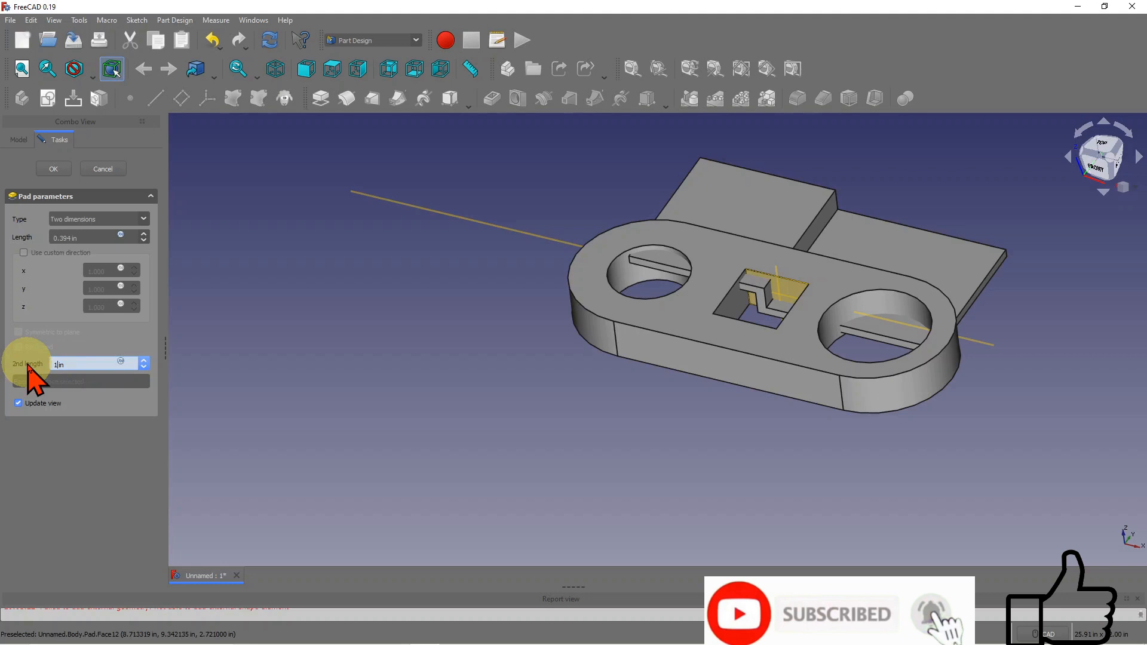
{"action": "key", "text": "Return"}
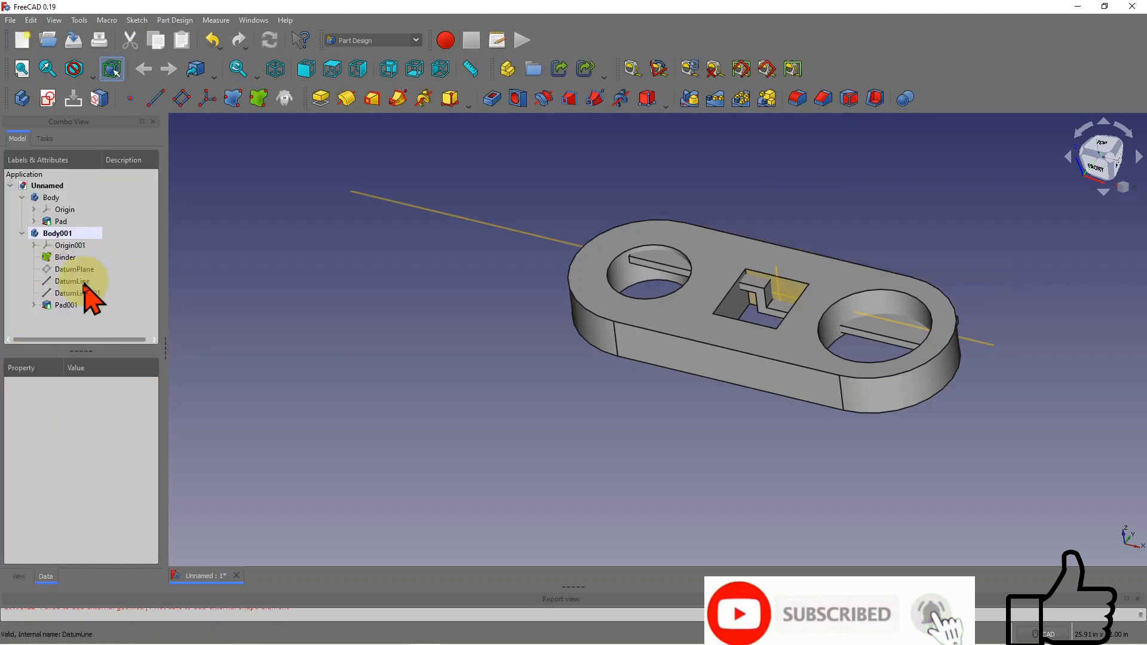
- Change Pad001's second length to 2 in
{"action": "double_click", "coordinate": [71, 306]}
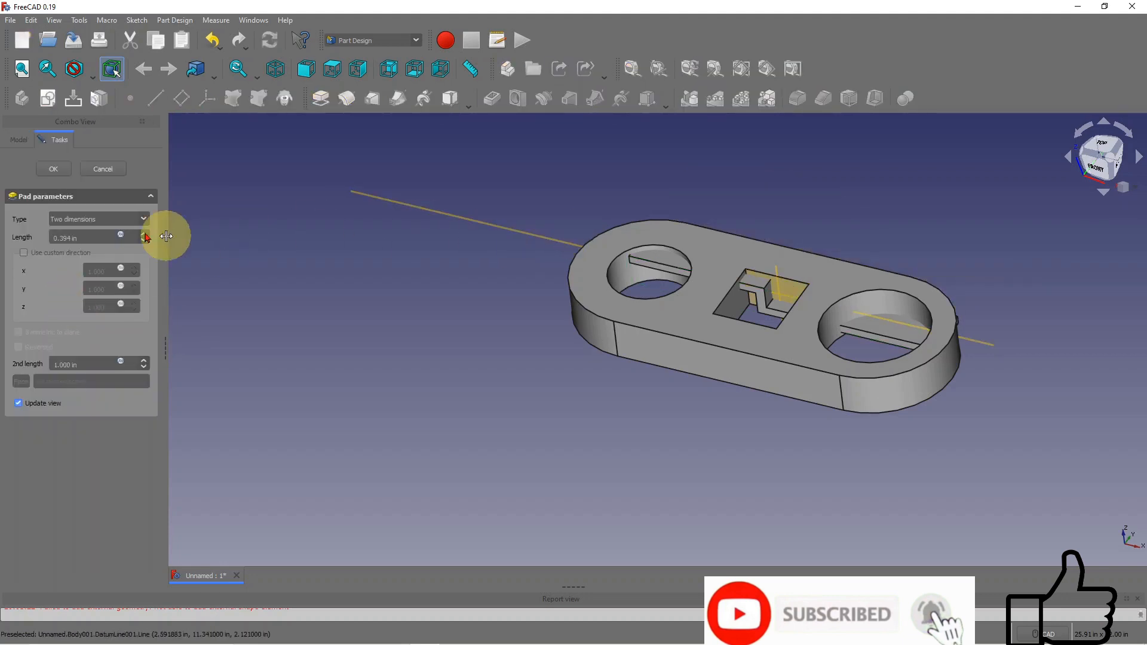
{"action": "middle_click_drag", "start_coordinate": [960, 235], "coordinate": [908, 266]}
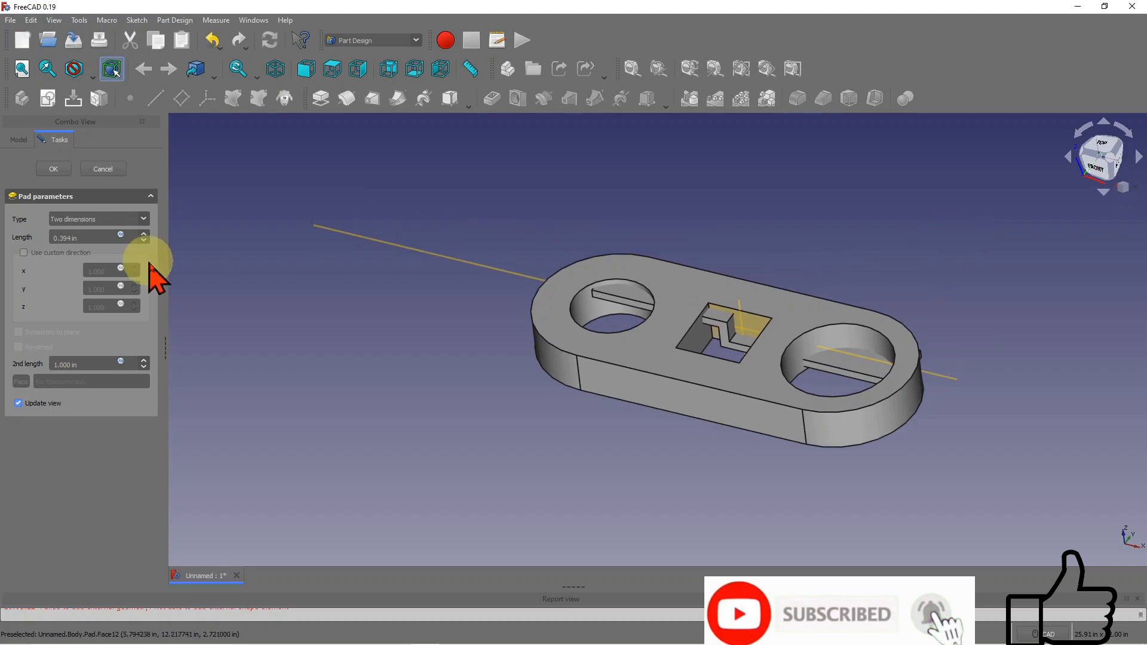
{"action": "left_click_drag", "start_coordinate": [71, 364], "coordinate": [37, 363]}
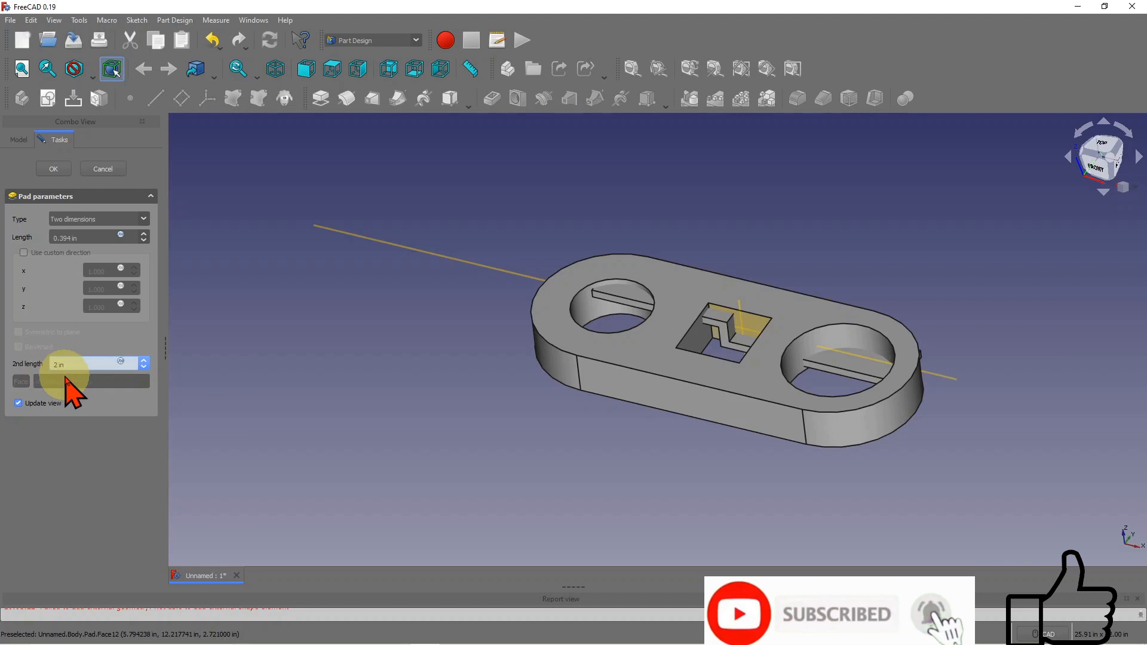
{"action": "key", "text": "Return"}
- Raise Pad001's first length to 4 in and accept the pad
{"action": "double_click", "coordinate": [68, 306]}
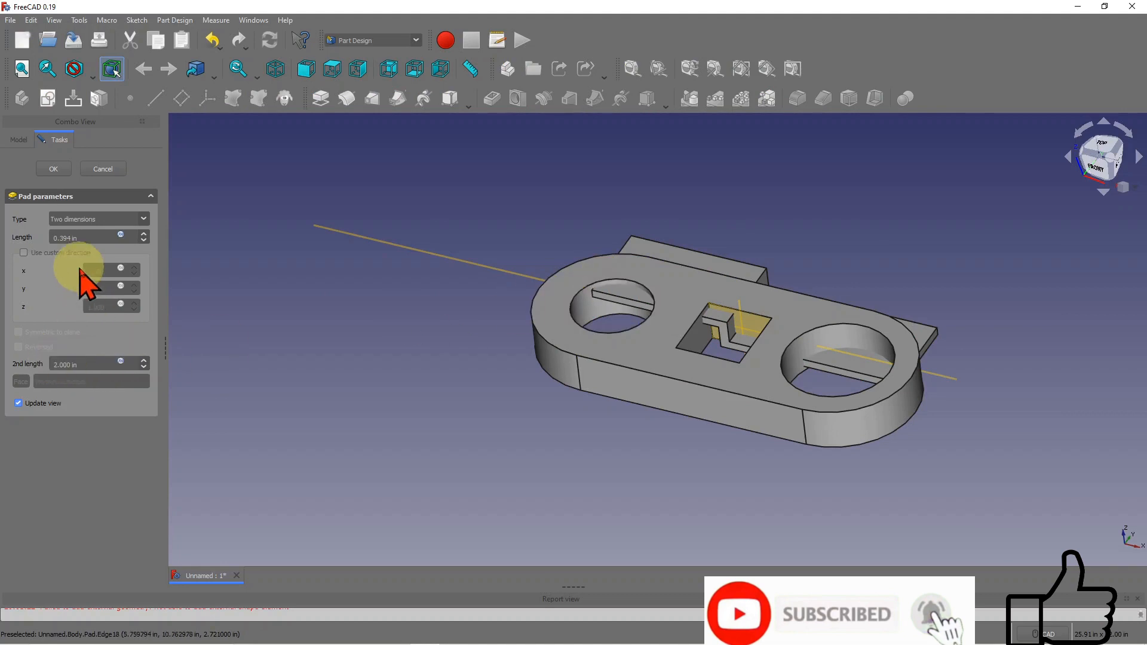
{"action": "middle_click_drag", "start_coordinate": [922, 205], "coordinate": [860, 210]}
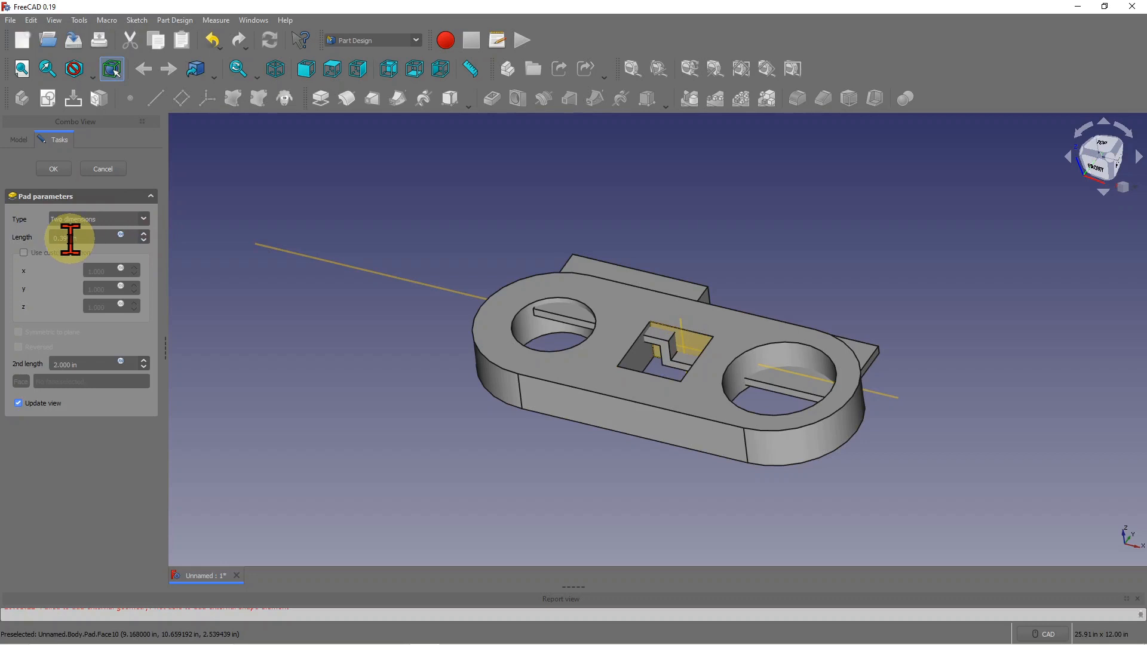
{"action": "left_click_drag", "start_coordinate": [73, 239], "coordinate": [28, 240]}
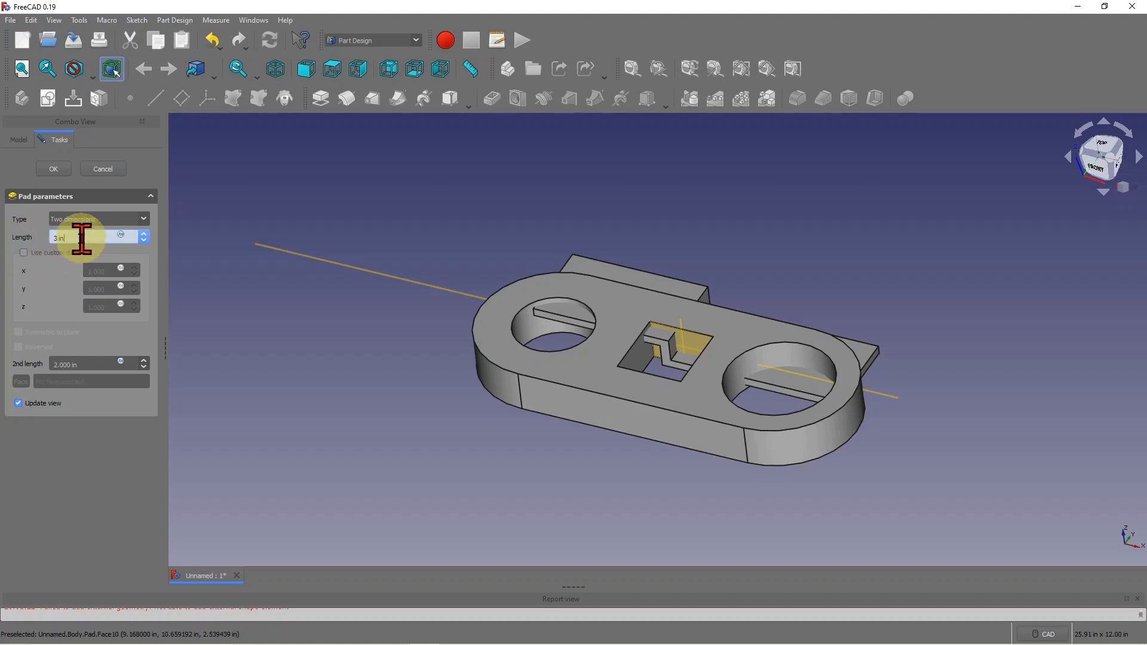
{"action": "left_click", "coordinate": [144, 241]}
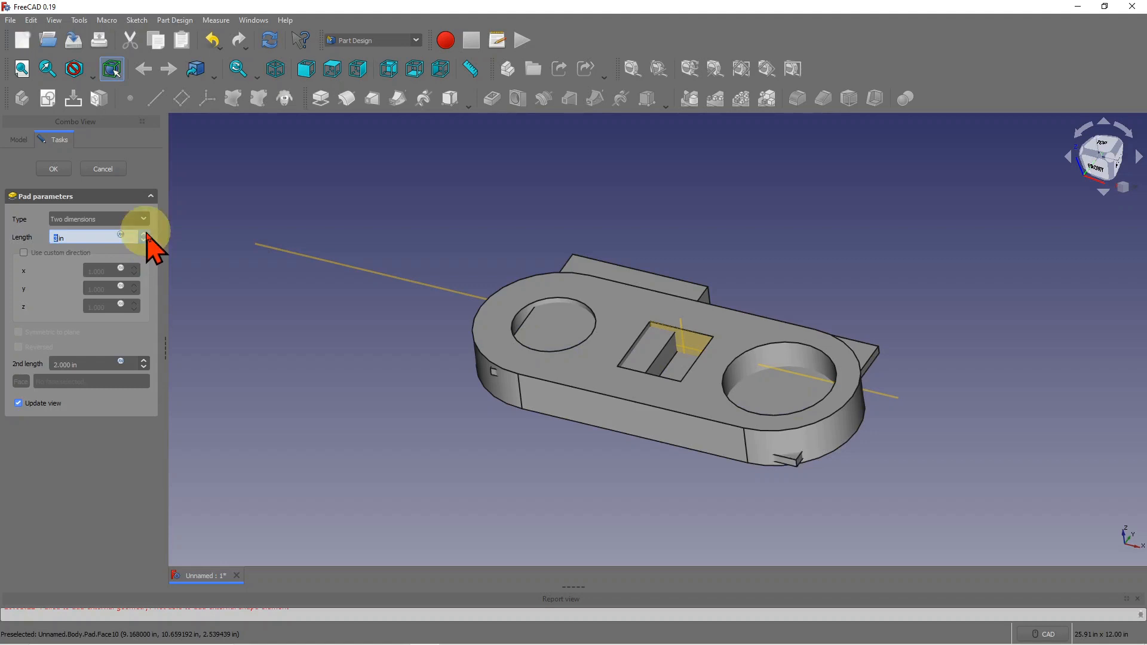
{"action": "left_click", "coordinate": [144, 235]}
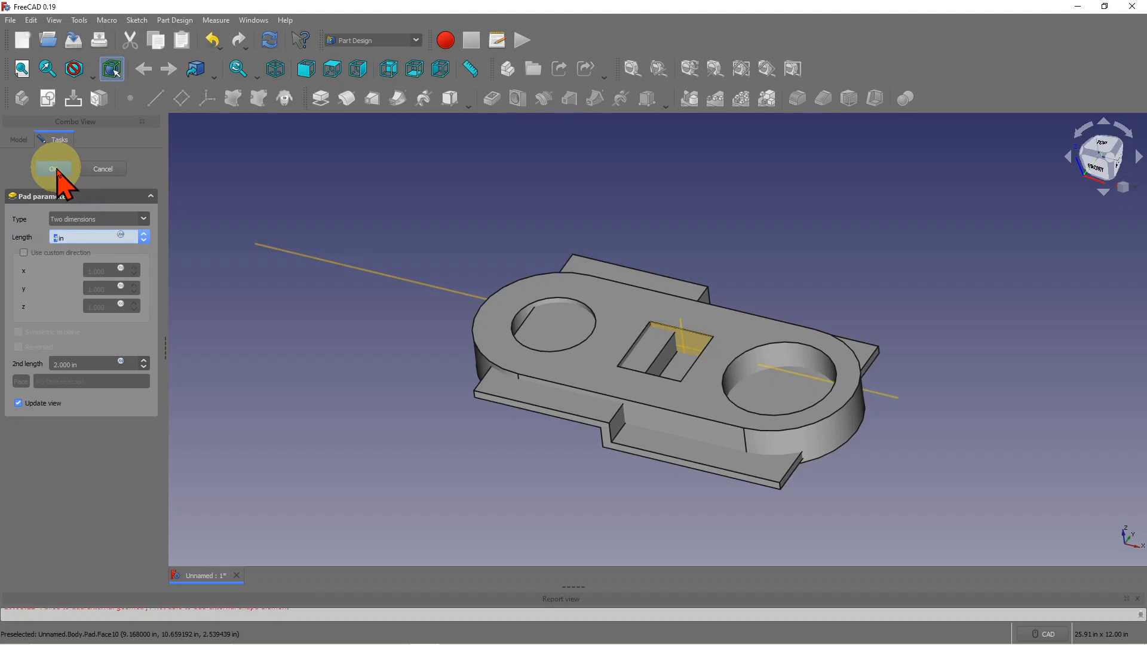
{"action": "left_click", "coordinate": [55, 169]}
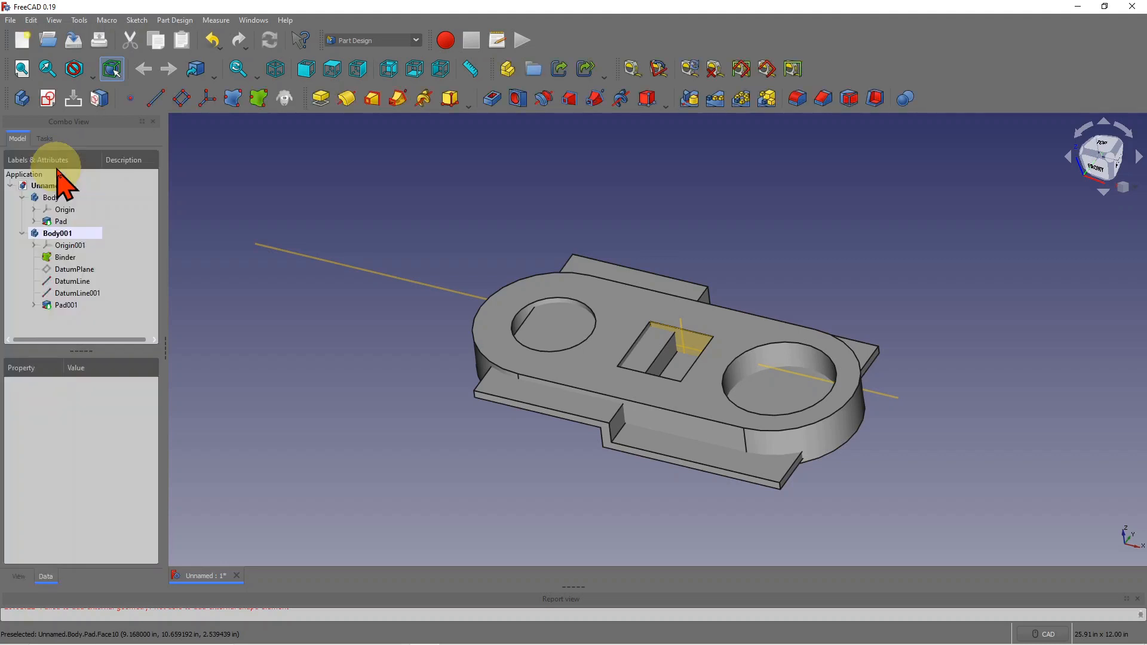
- Expand Pad001 and open its Sketch001 for editing
{"action": "left_click", "coordinate": [34, 305]}
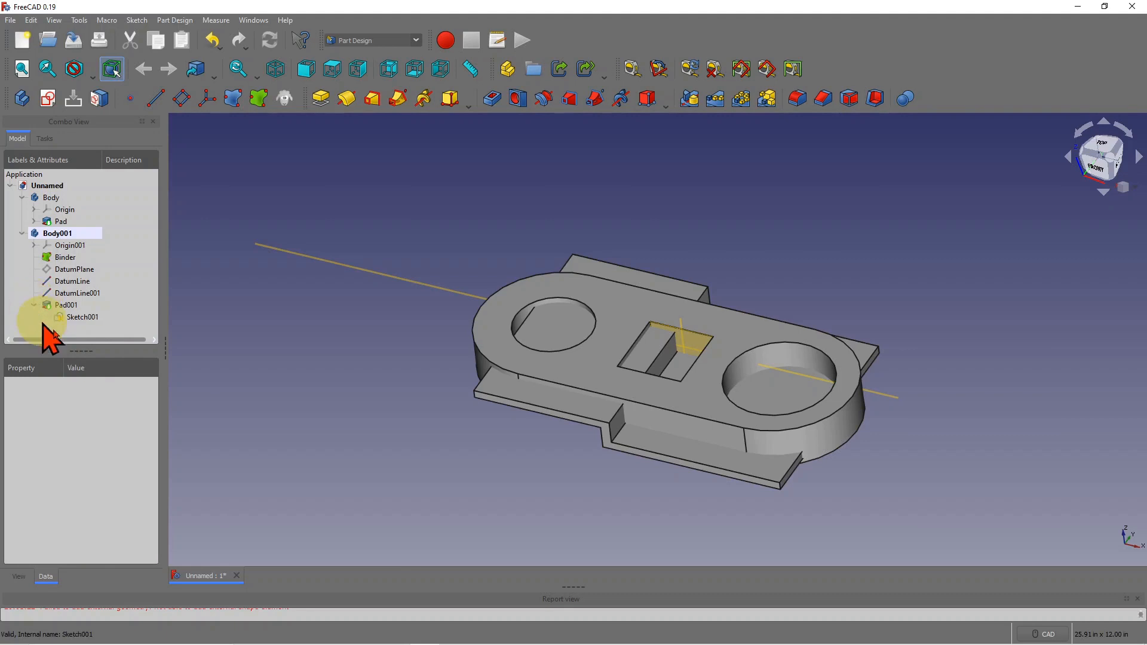
{"action": "left_click", "coordinate": [83, 318]}
{"action": "double_click", "coordinate": [83, 318]}
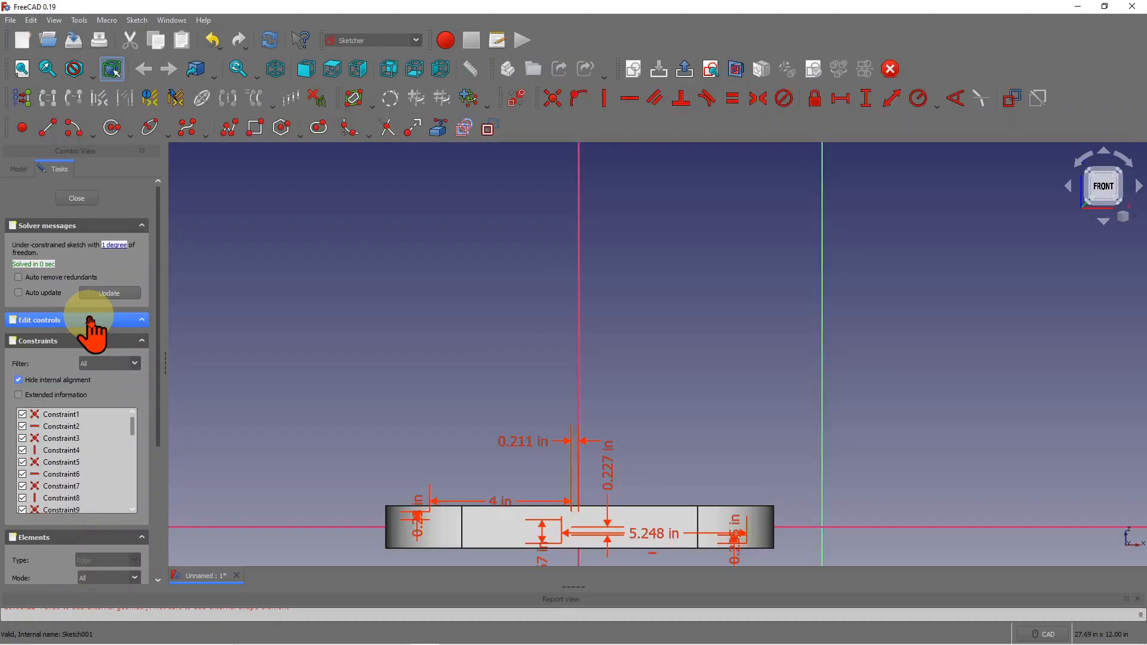
{"action": "scroll", "coordinate": [661, 351], "scroll_direction": "down", "scroll_amount": 2}
{"action": "scroll", "coordinate": [514, 495], "scroll_direction": "up", "scroll_amount": 4}
{"action": "scroll", "coordinate": [526, 454], "scroll_direction": "up", "scroll_amount": 2}
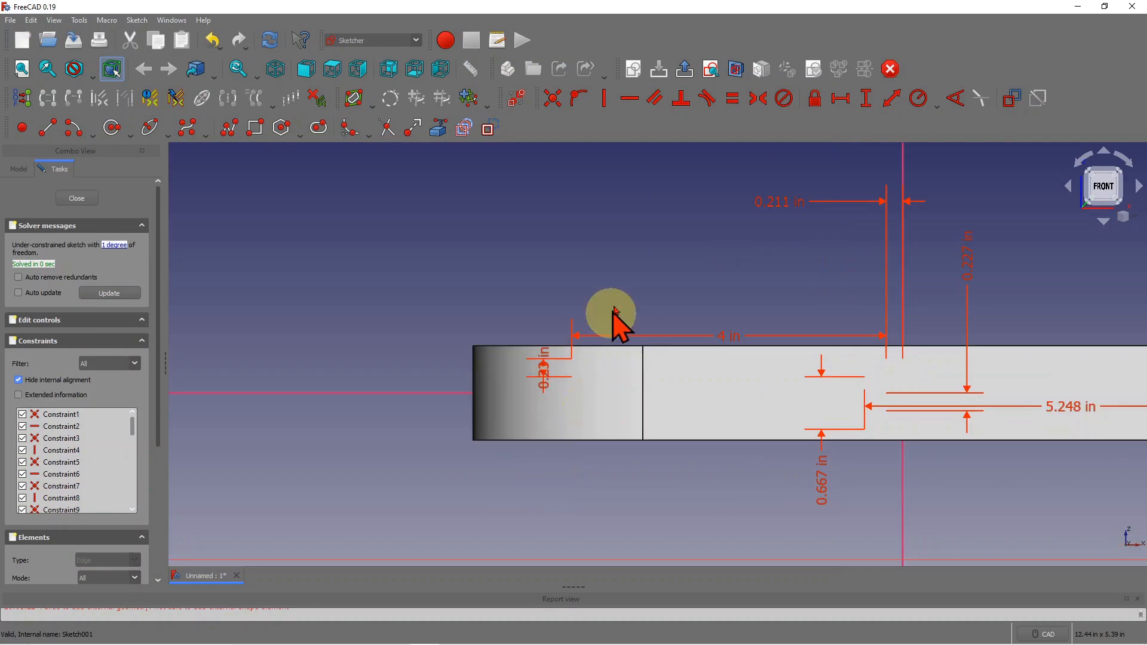
{"action": "scroll", "coordinate": [603, 316], "scroll_direction": "down", "scroll_amount": 2}
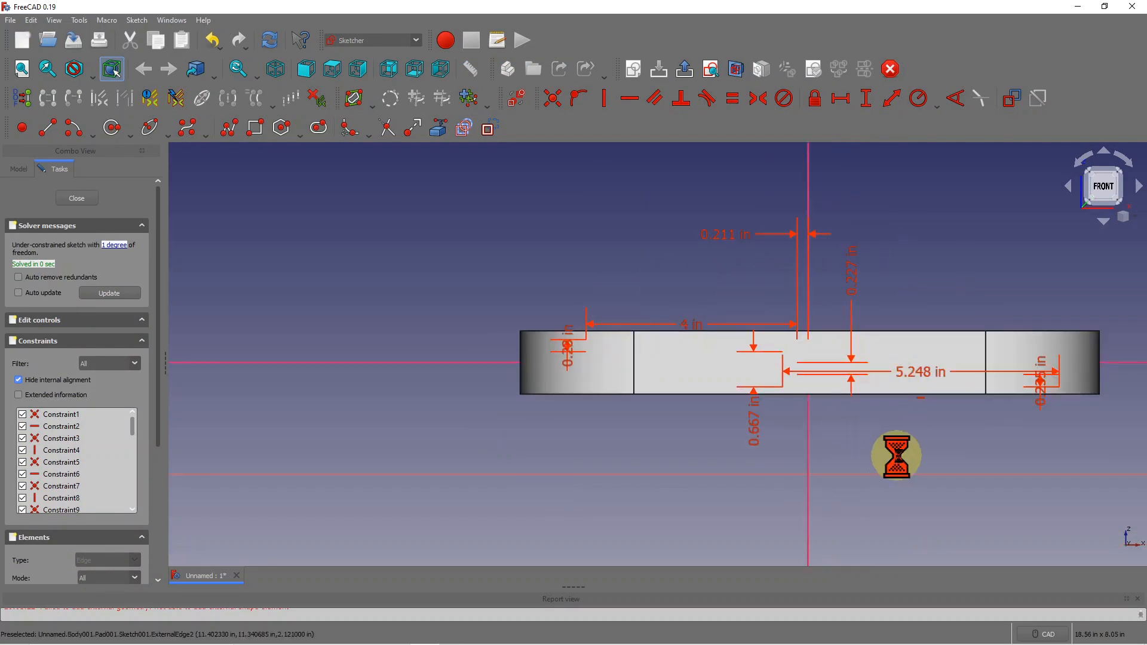
{"action": "key", "text": "Escape"}
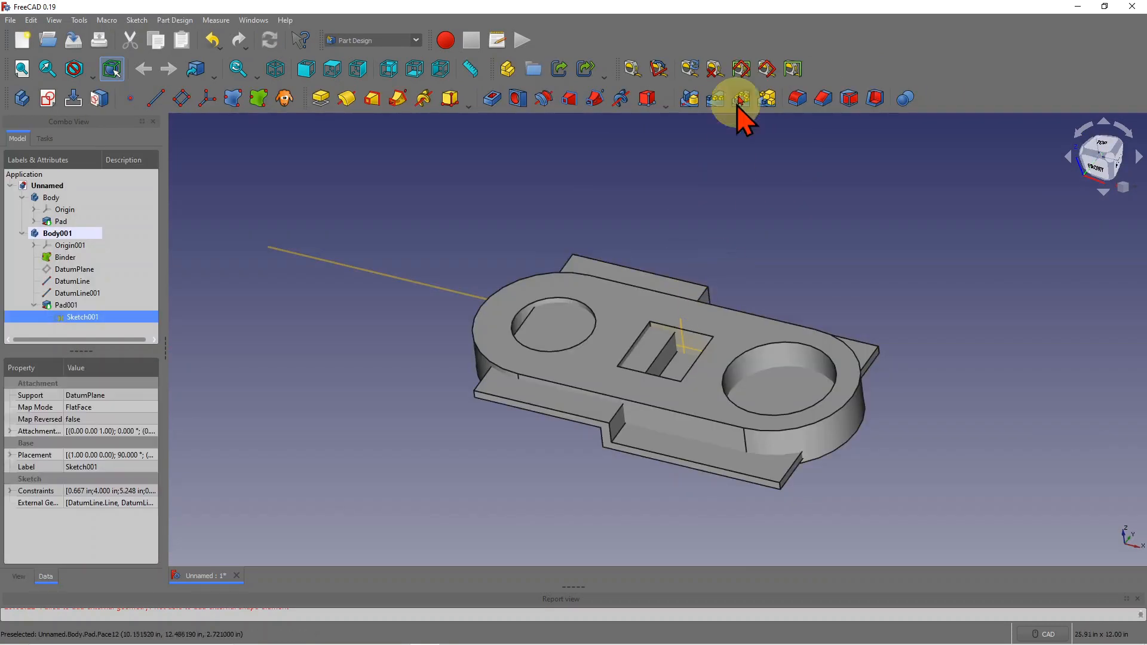
{"action": "double_click", "coordinate": [79, 319]}
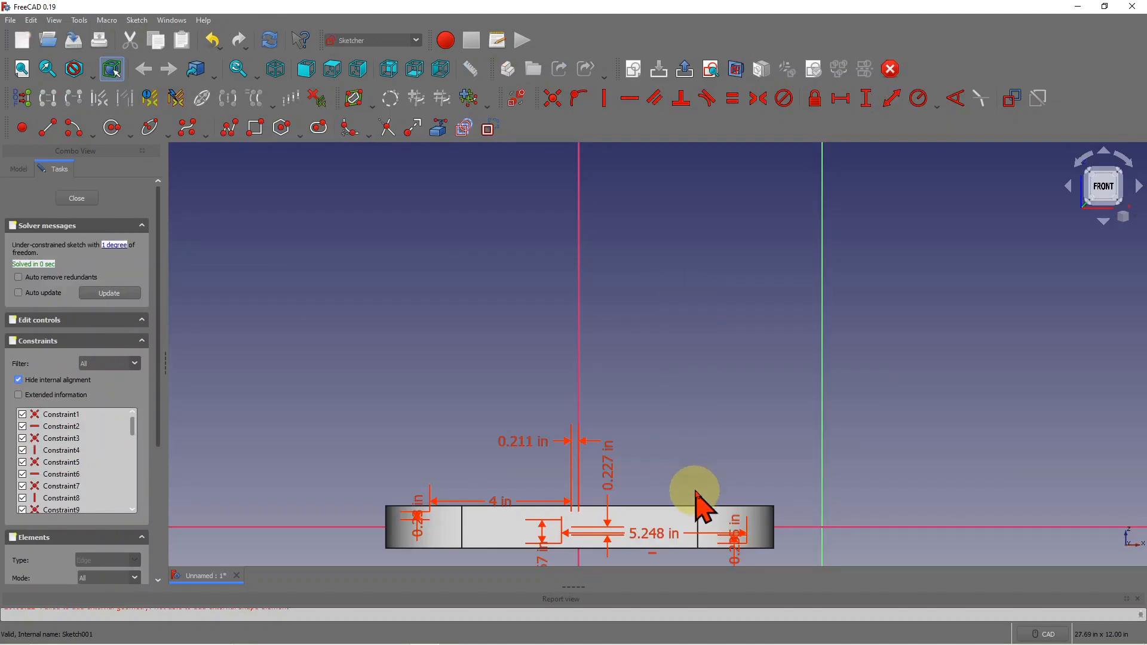
{"action": "scroll", "coordinate": [681, 517], "scroll_direction": "down", "scroll_amount": 1}
{"action": "scroll", "coordinate": [657, 540], "scroll_direction": "up", "scroll_amount": 2}
{"action": "scroll", "coordinate": [648, 552], "scroll_direction": "up", "scroll_amount": 1}
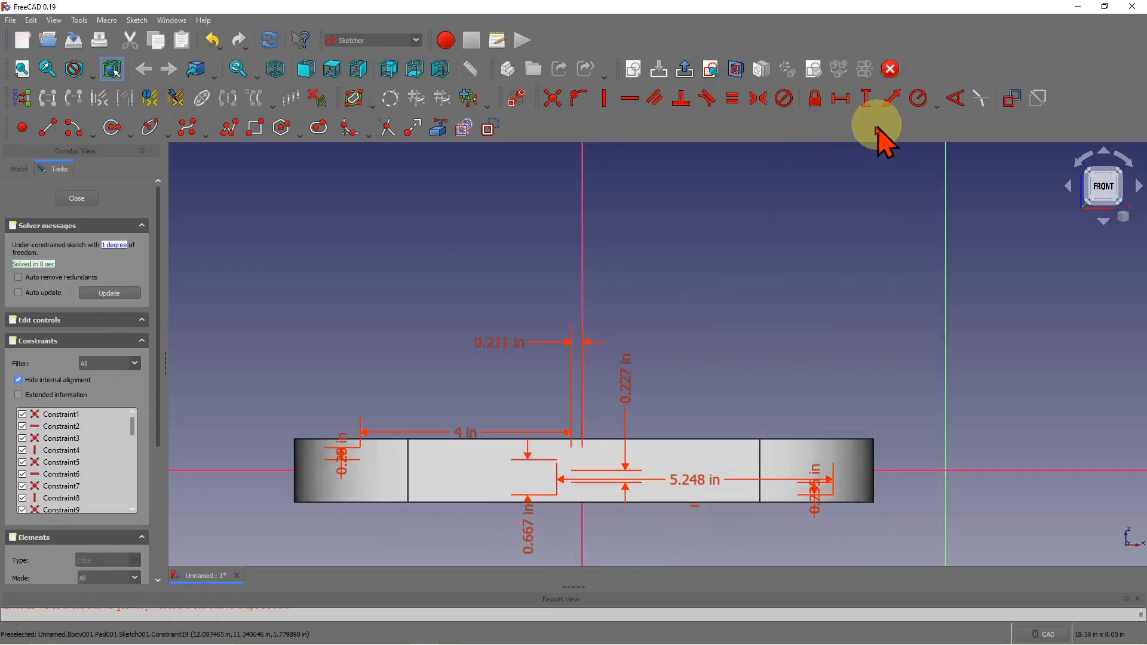
- Show the section cut and change the 5.248 in dimension to 6.5 in, then 7.5 in
{"action": "left_click", "coordinate": [740, 70]}
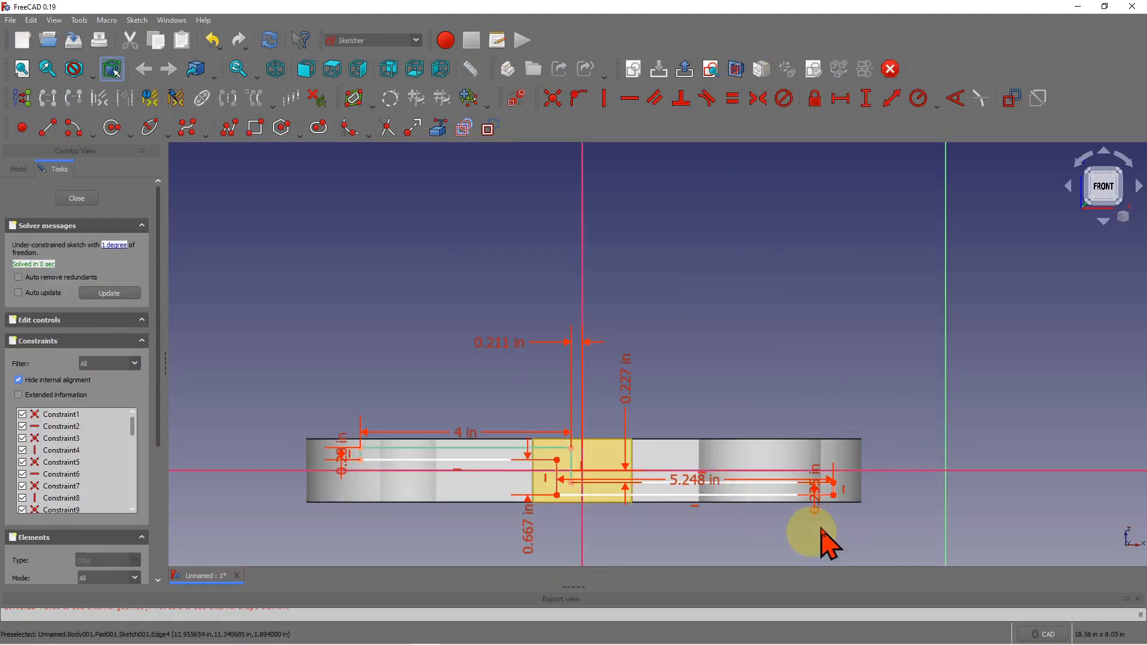
{"action": "left_click", "coordinate": [697, 479]}
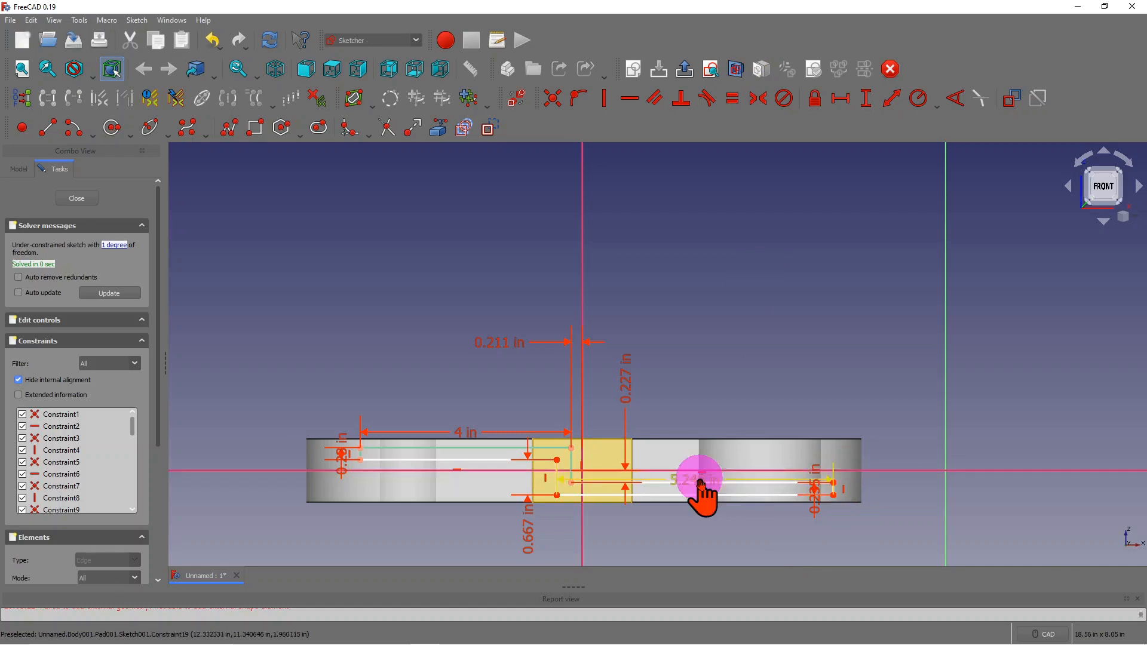
{"action": "double_click", "coordinate": [700, 484]}
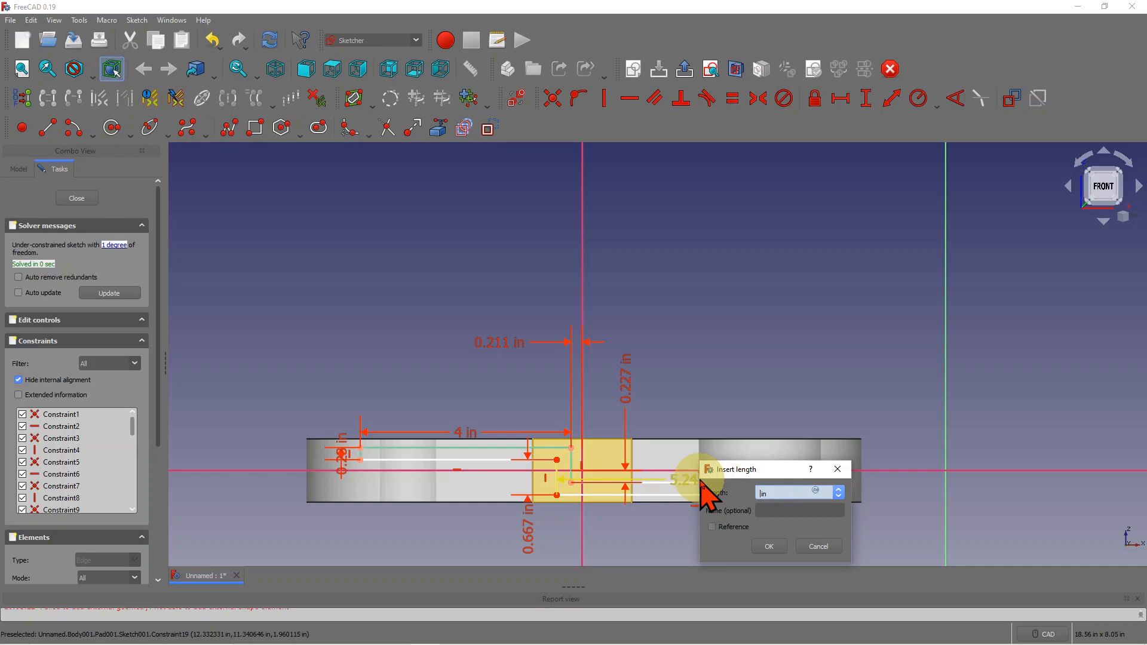
{"action": "key", "text": "Return"}
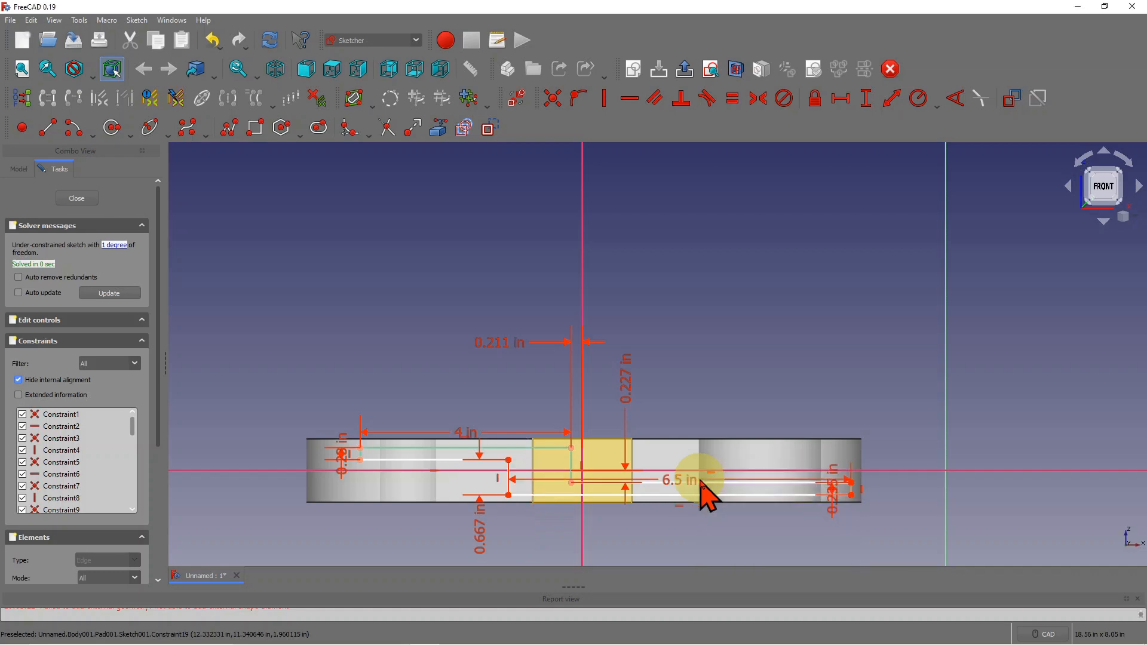
{"action": "left_click", "coordinate": [677, 480]}
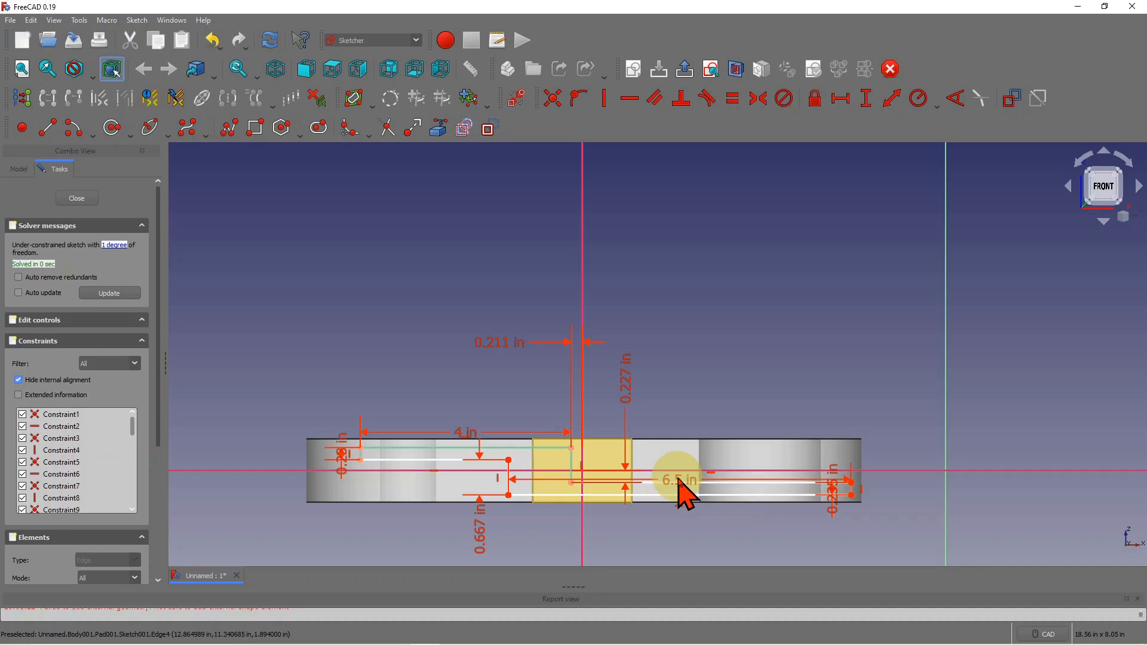
{"action": "double_click", "coordinate": [679, 481]}
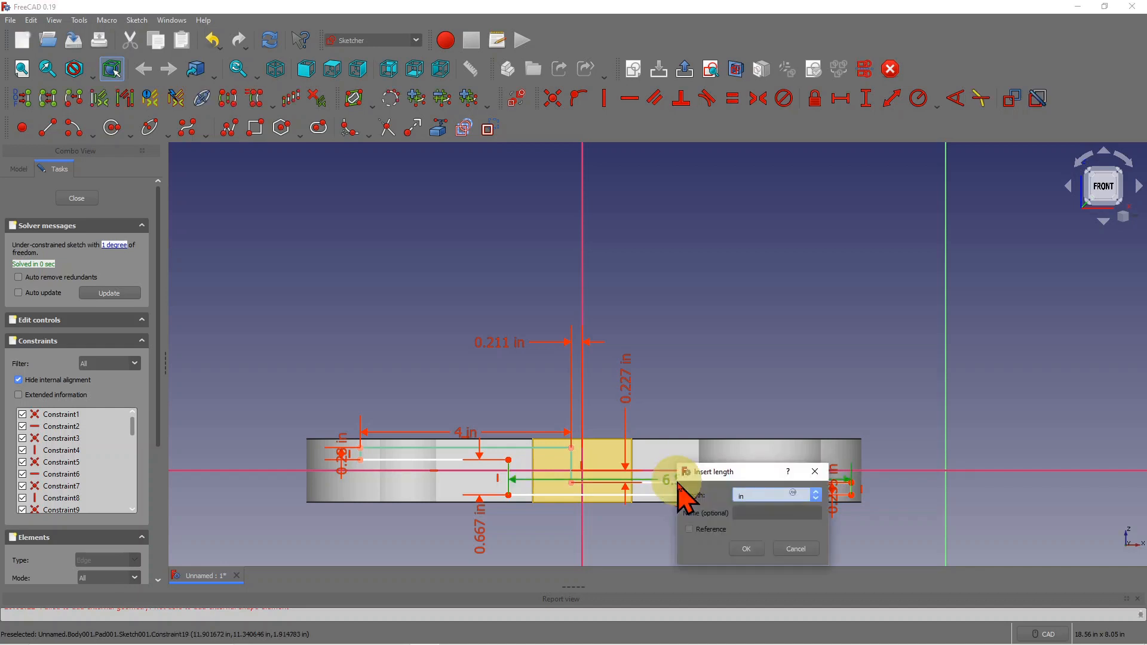
{"action": "type", "text": "7.5"}
{"action": "key", "text": "Return"}
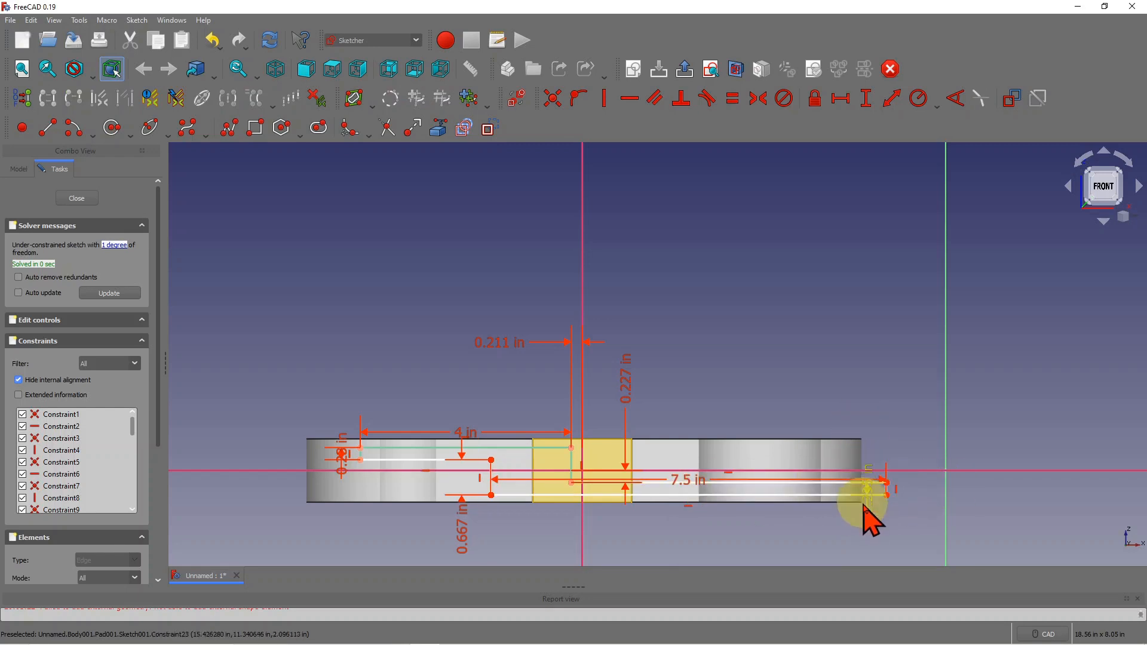
- Change the 4 in dimension to 5.5 in, close the sketch and inspect the enlarged pad
{"action": "double_click", "coordinate": [465, 439]}
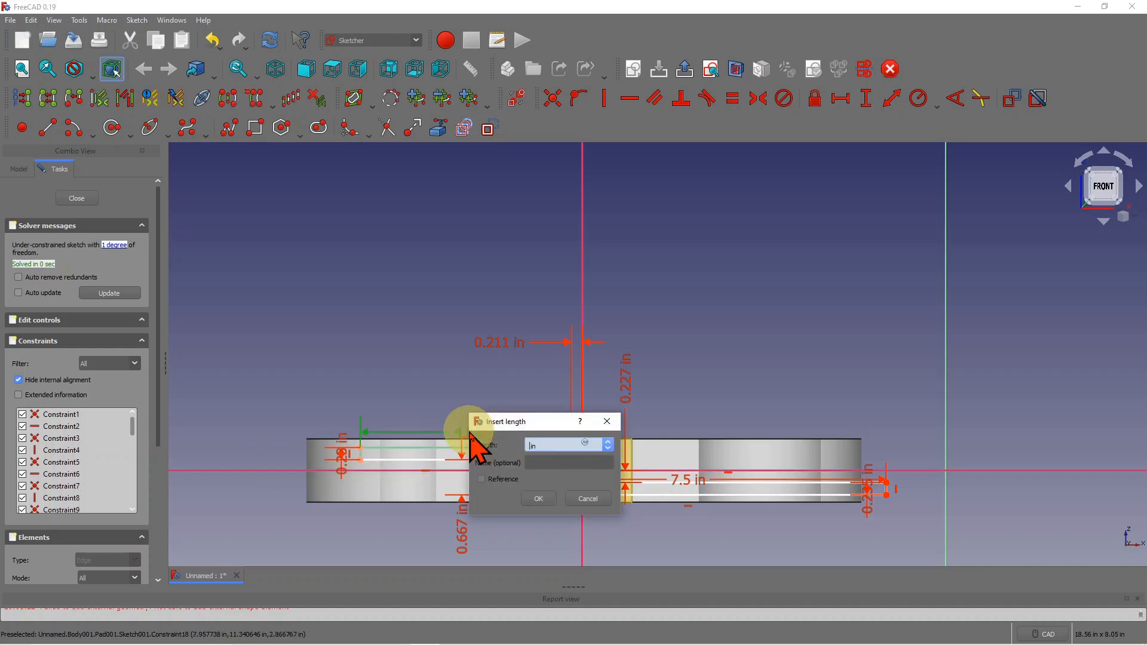
{"action": "key", "text": "Return"}
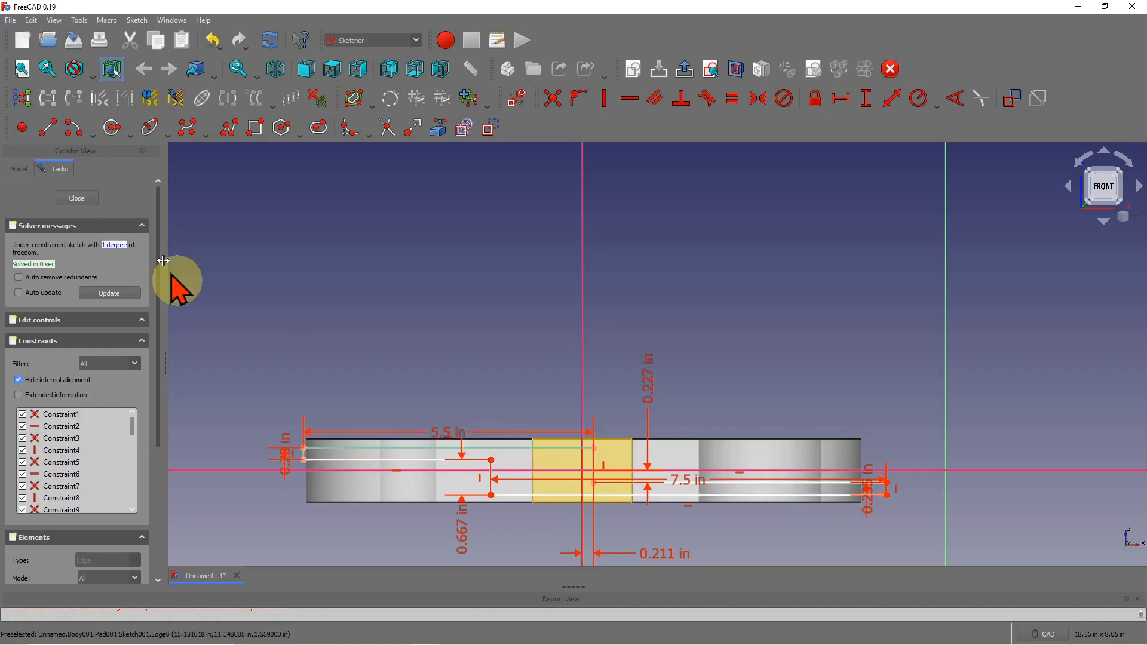
{"action": "left_click", "coordinate": [83, 199]}
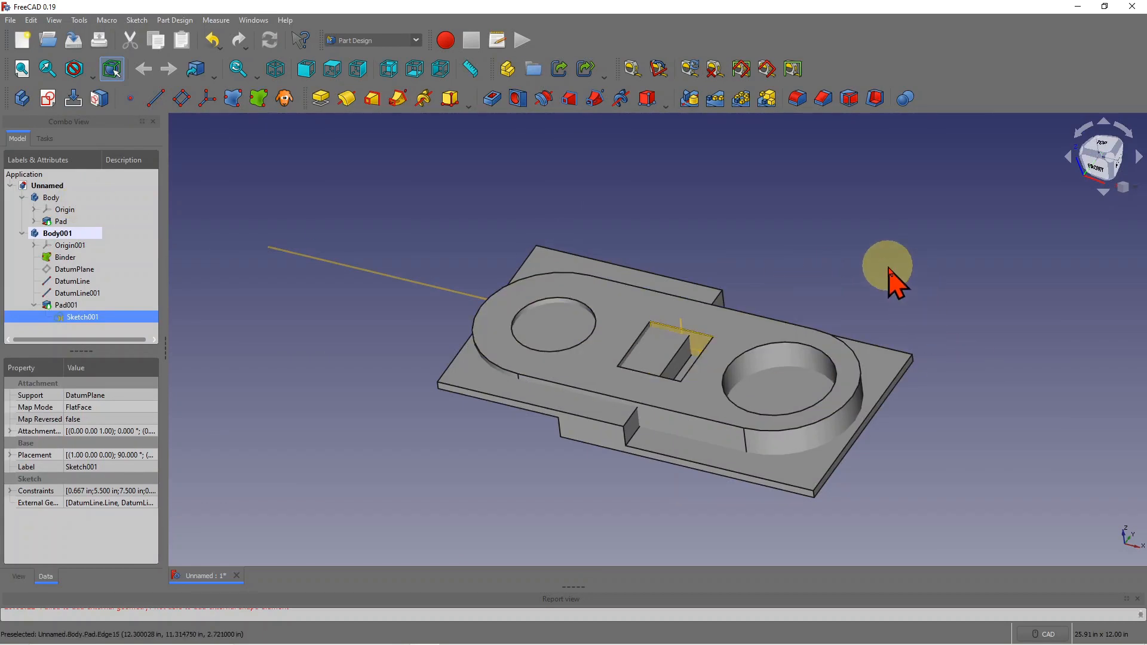
{"action": "mouse_move", "coordinate": [888, 268]}
{"action": "middle_mouse_down"}
{"action": "mouse_move", "coordinate": [405, 298]}
{"action": "mouse_move", "coordinate": [116, 273]}
{"action": "middle_mouse_up"}
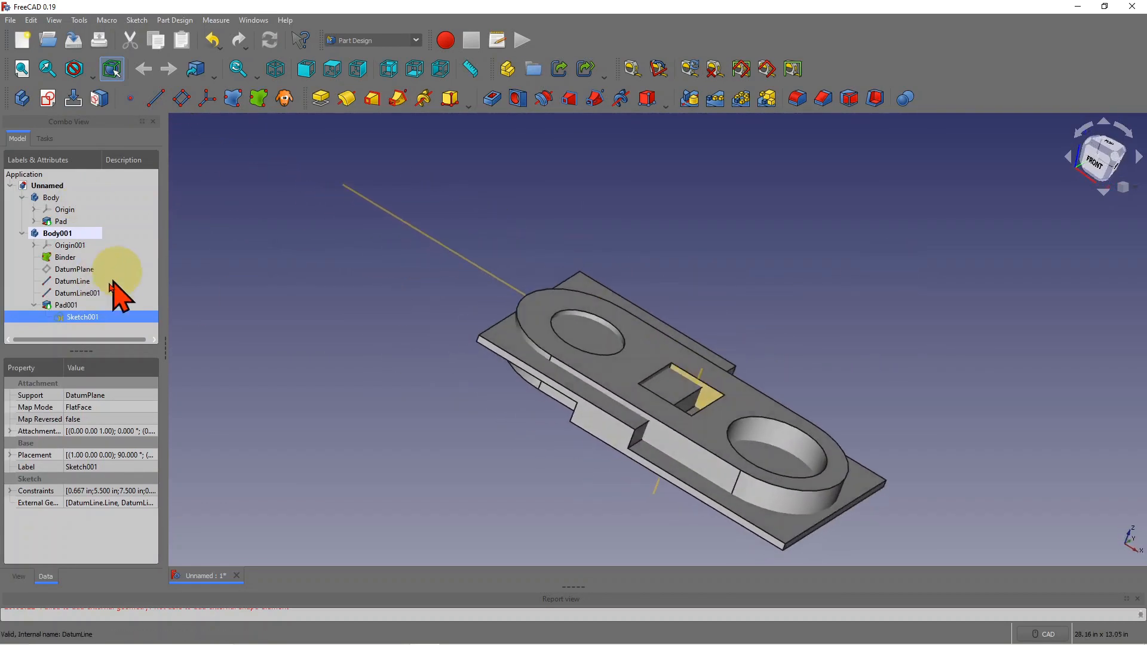
- Reopen Sketch001 and change the 5.5 in dimension to 6 in
{"action": "double_click", "coordinate": [82, 317]}
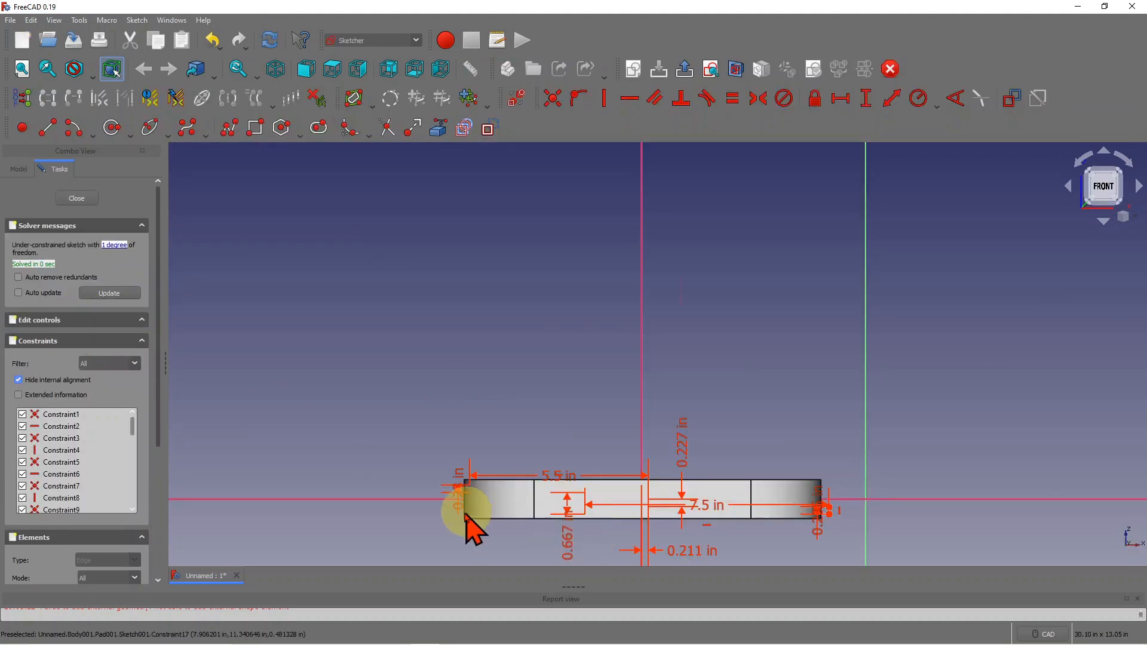
{"action": "scroll", "coordinate": [463, 496], "scroll_direction": "up", "scroll_amount": 3}
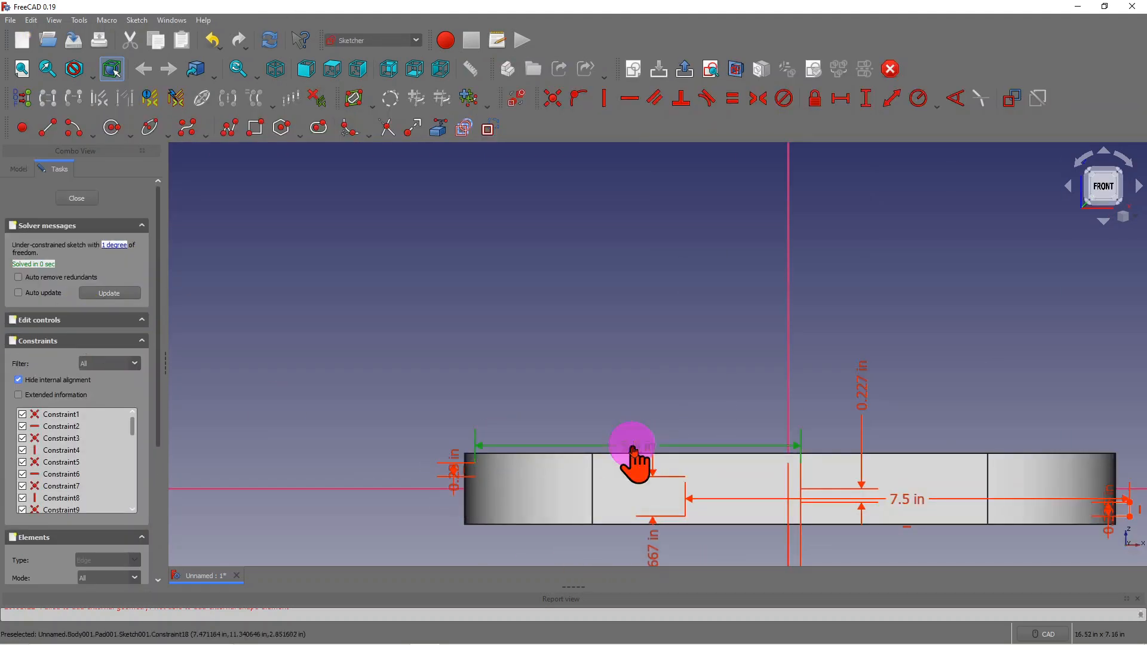
{"action": "double_click", "coordinate": [634, 448]}
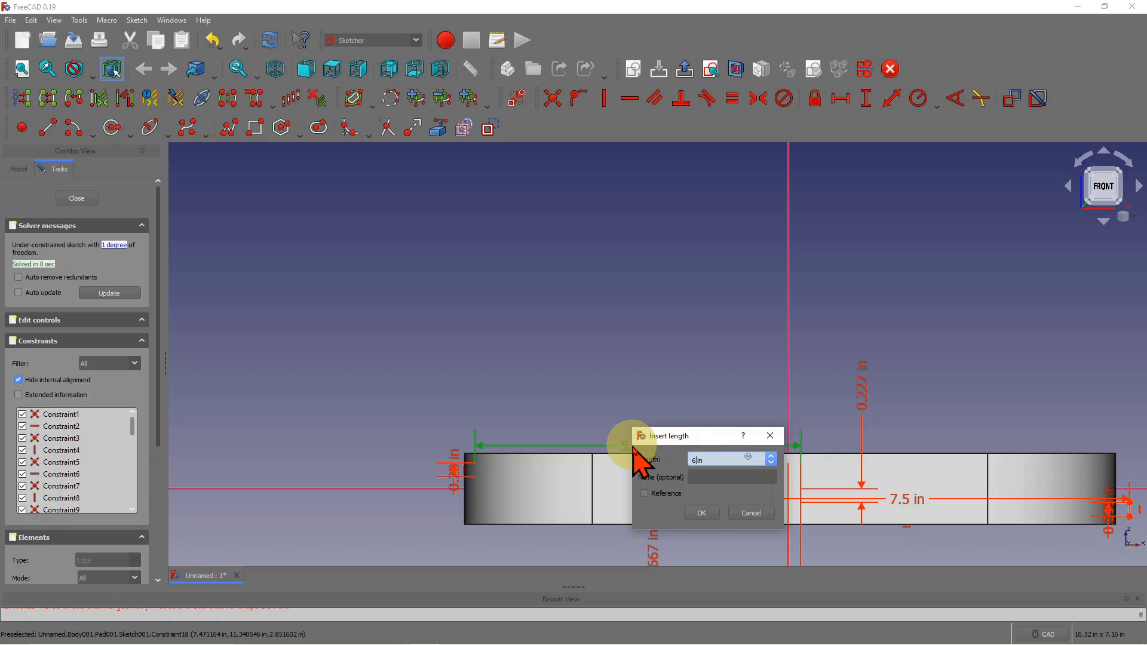
{"action": "key", "text": "Return"}
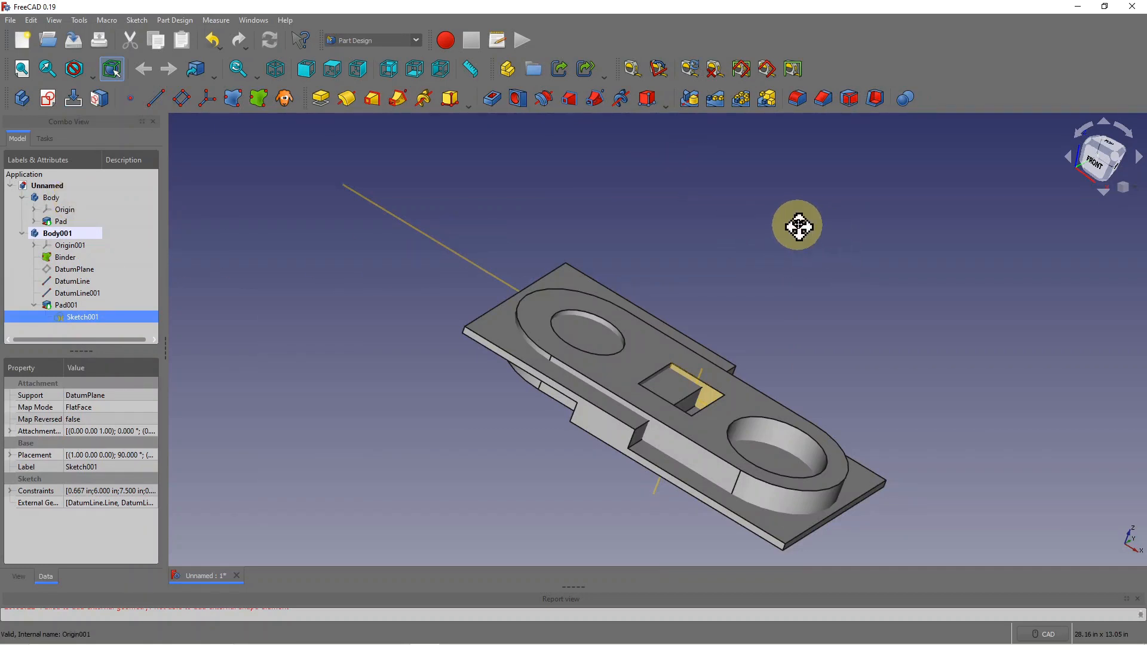
{"action": "middle_click_drag", "start_coordinate": [798, 226], "coordinate": [805, 215]}
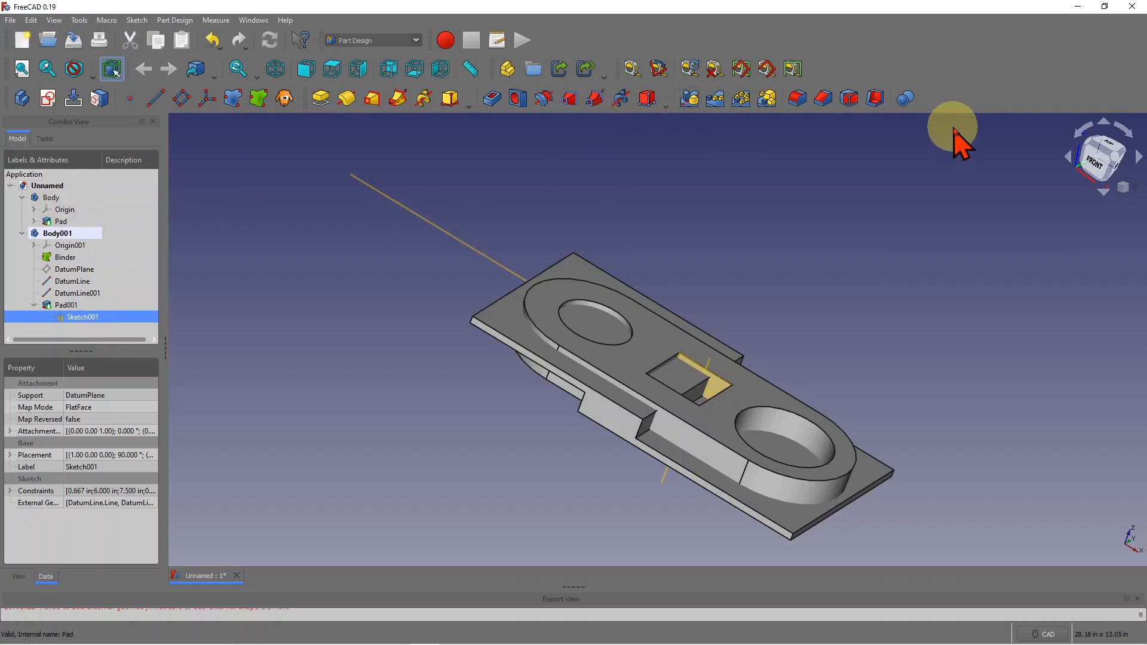
{"action": "left_click", "coordinate": [905, 99]}
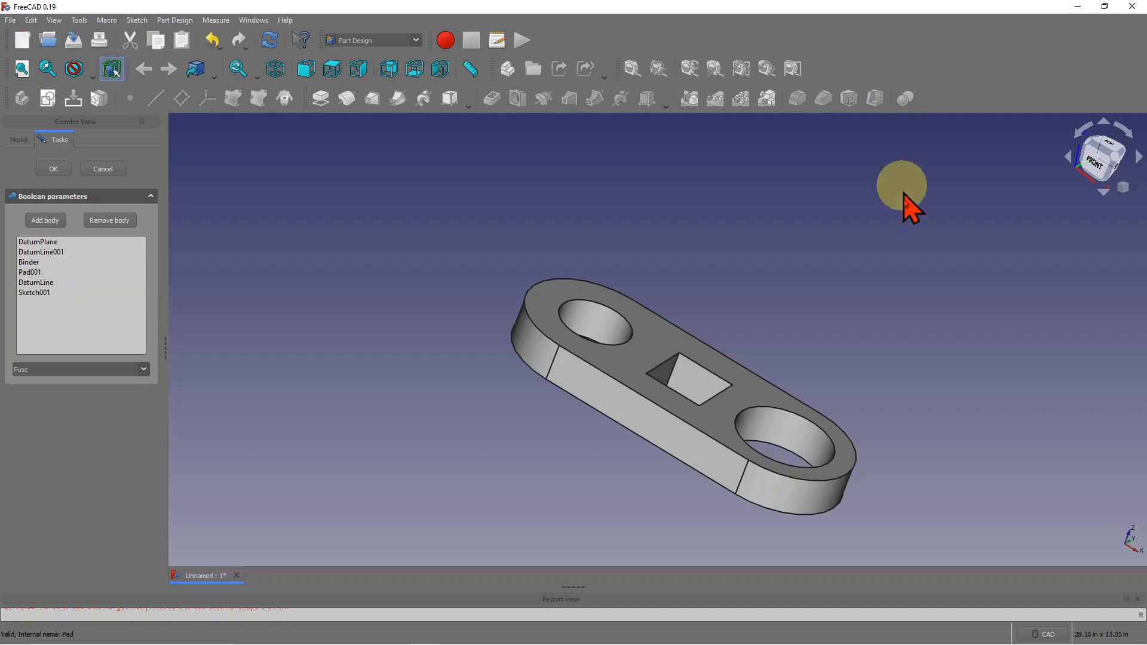
{"action": "left_click", "coordinate": [118, 173]}
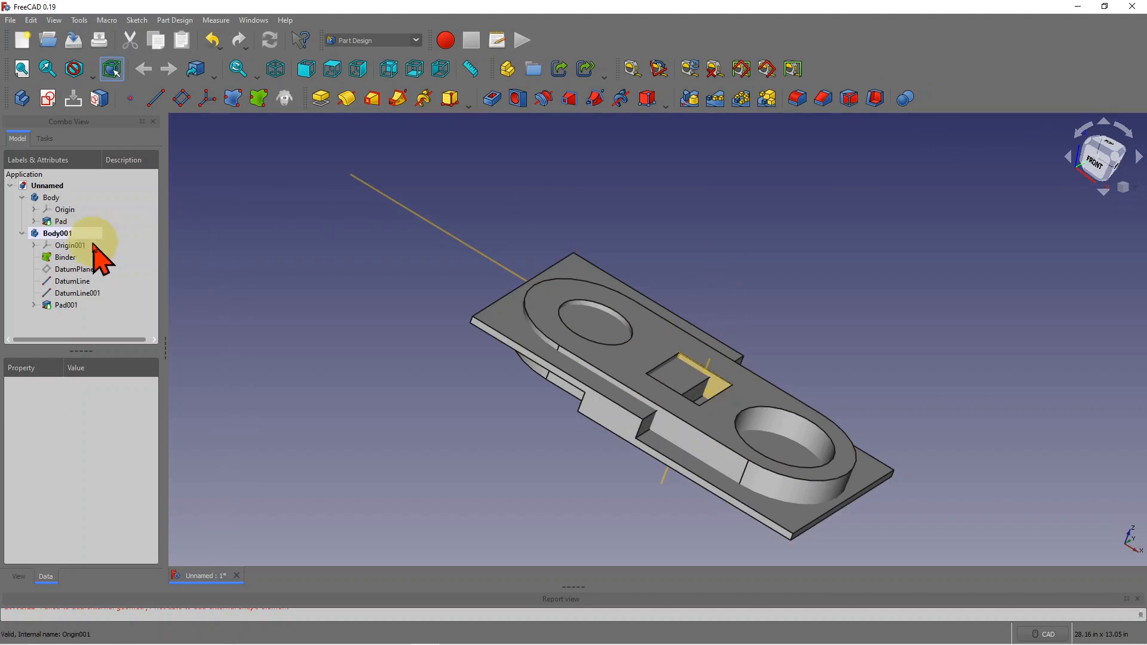
- Start a Boolean on Body001 and pick the first body as its operand
{"action": "left_click", "coordinate": [65, 234]}
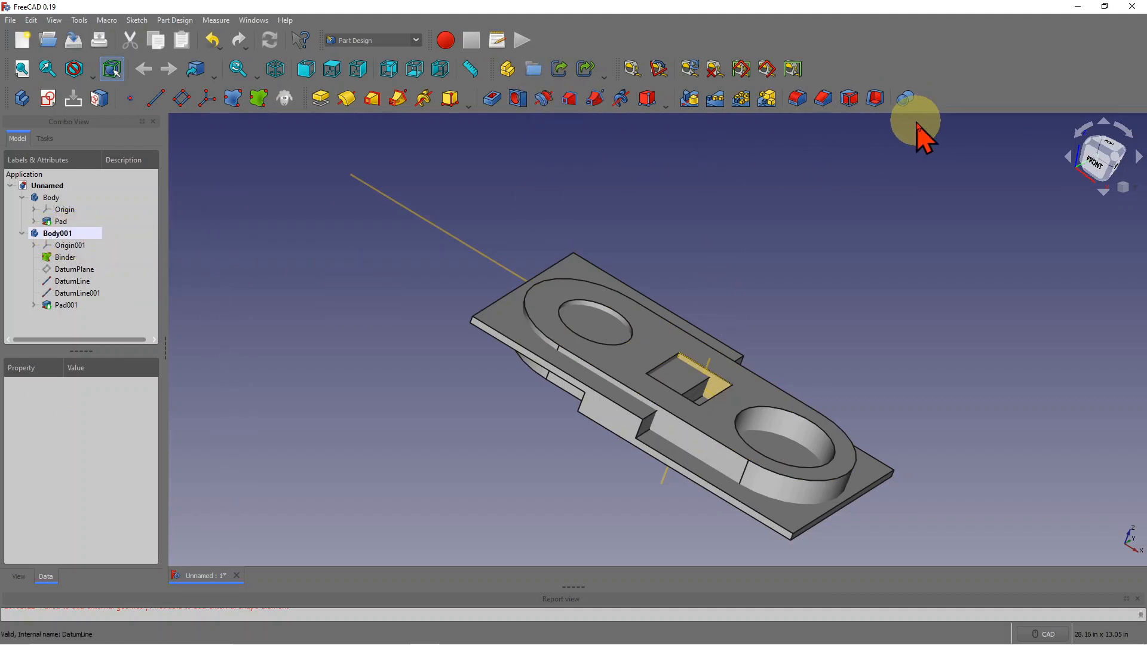
{"action": "left_click", "coordinate": [906, 97]}
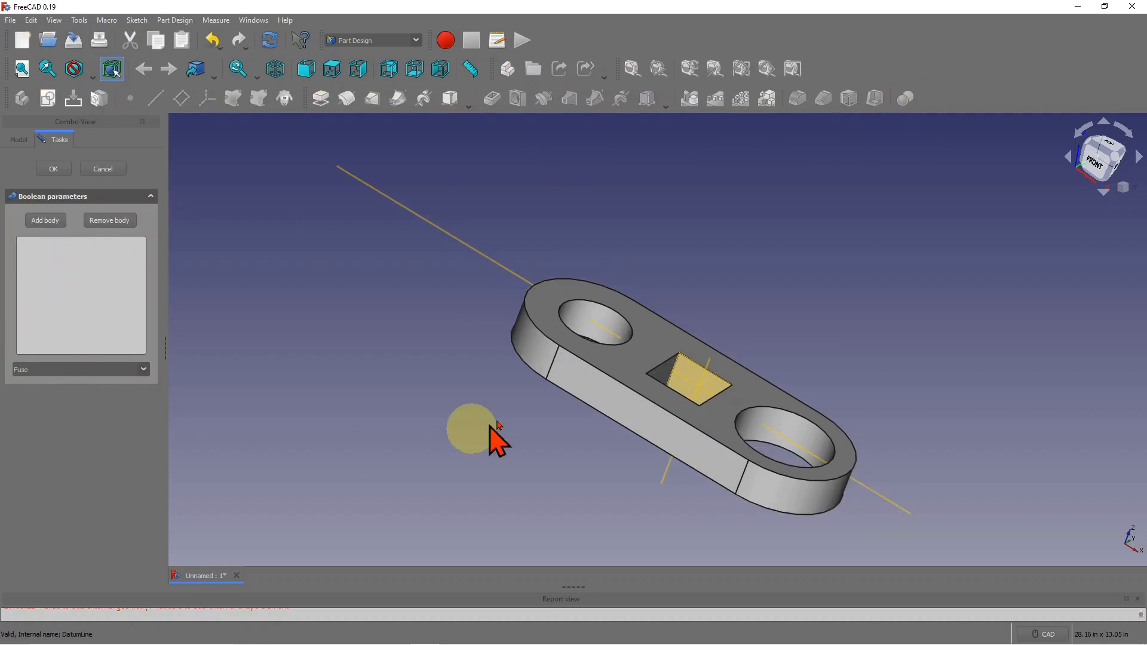
{"action": "left_click", "coordinate": [593, 390]}
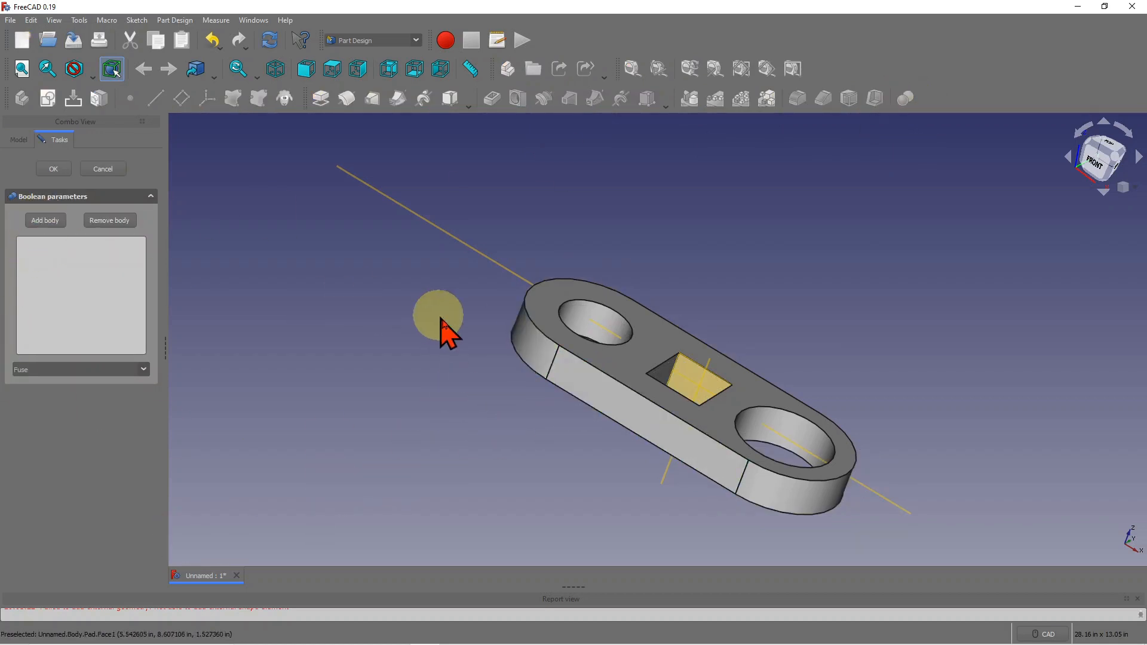
{"action": "left_click", "coordinate": [538, 358]}
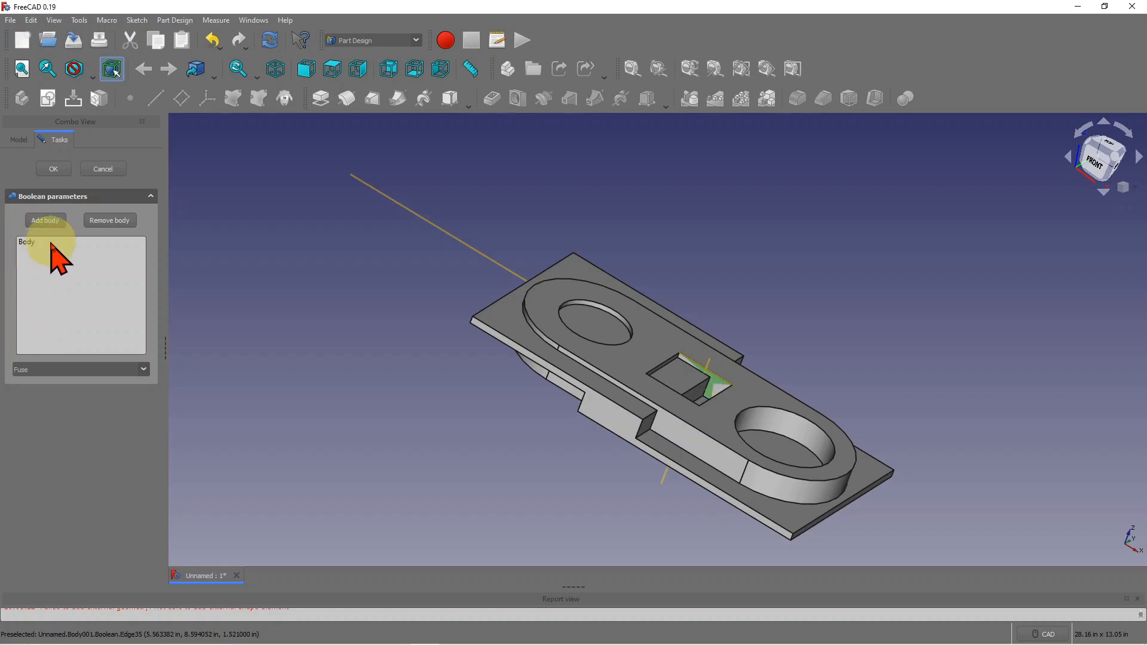
- Set the Boolean operation to Common and confirm it
{"action": "left_click", "coordinate": [144, 370]}
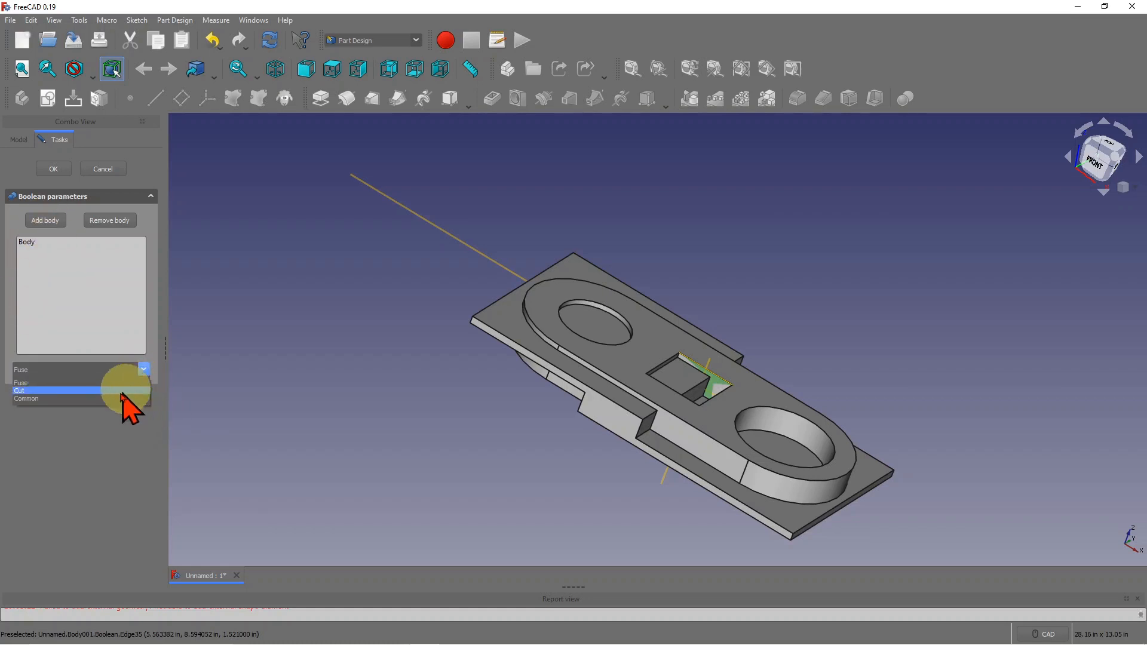
{"action": "left_click", "coordinate": [34, 399]}
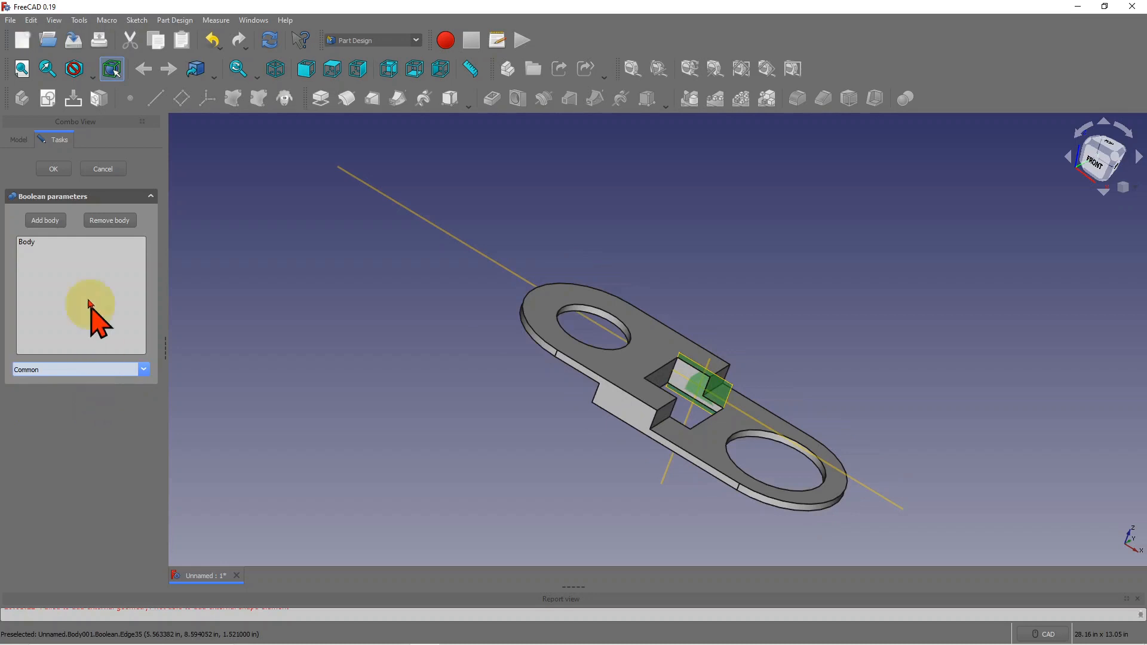
{"action": "left_click", "coordinate": [57, 171]}
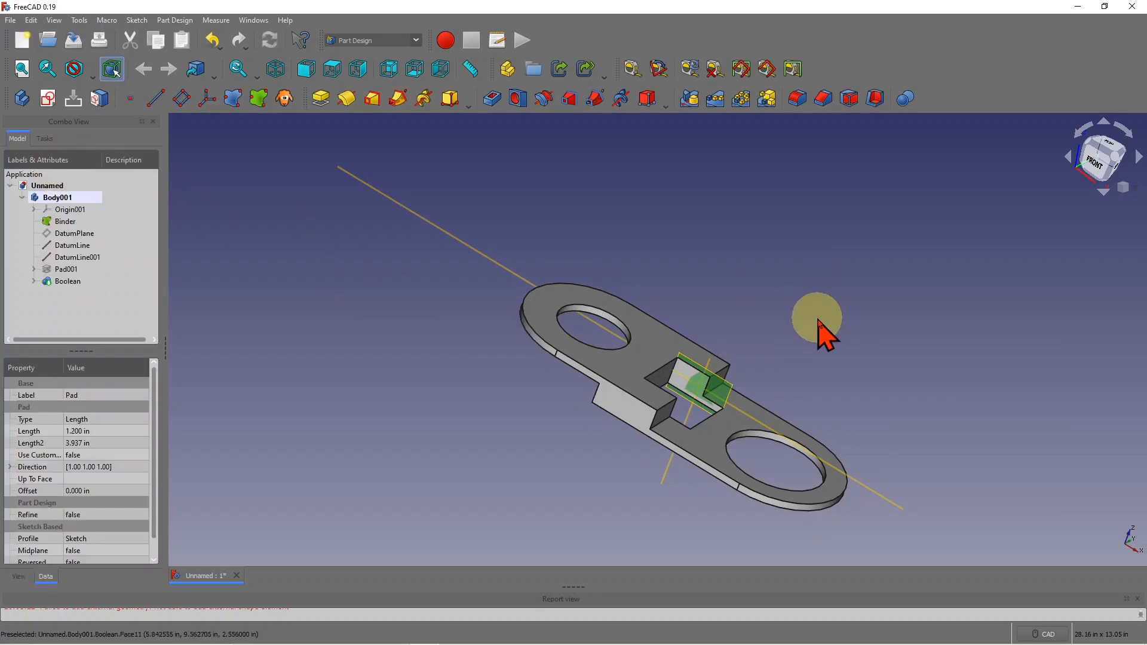
- Orbit and zoom the view to inspect the Common result of Body001
{"action": "middle_click_drag", "start_coordinate": [819, 321], "coordinate": [741, 430]}
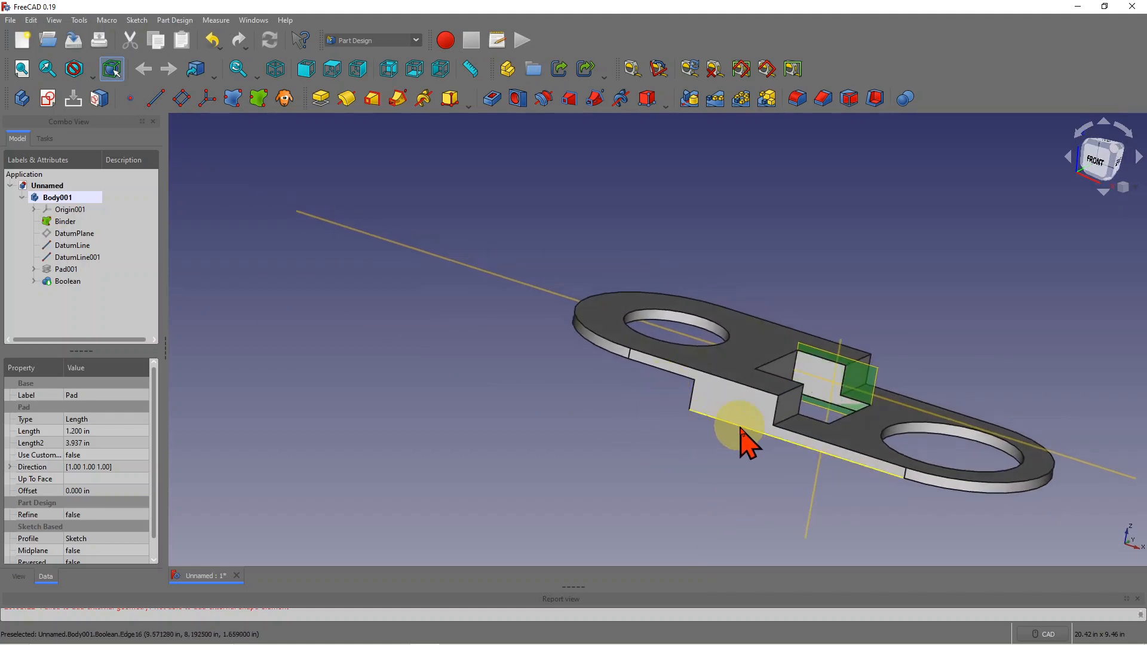
{"action": "scroll", "coordinate": [628, 426], "scroll_direction": "down", "scroll_amount": 3}
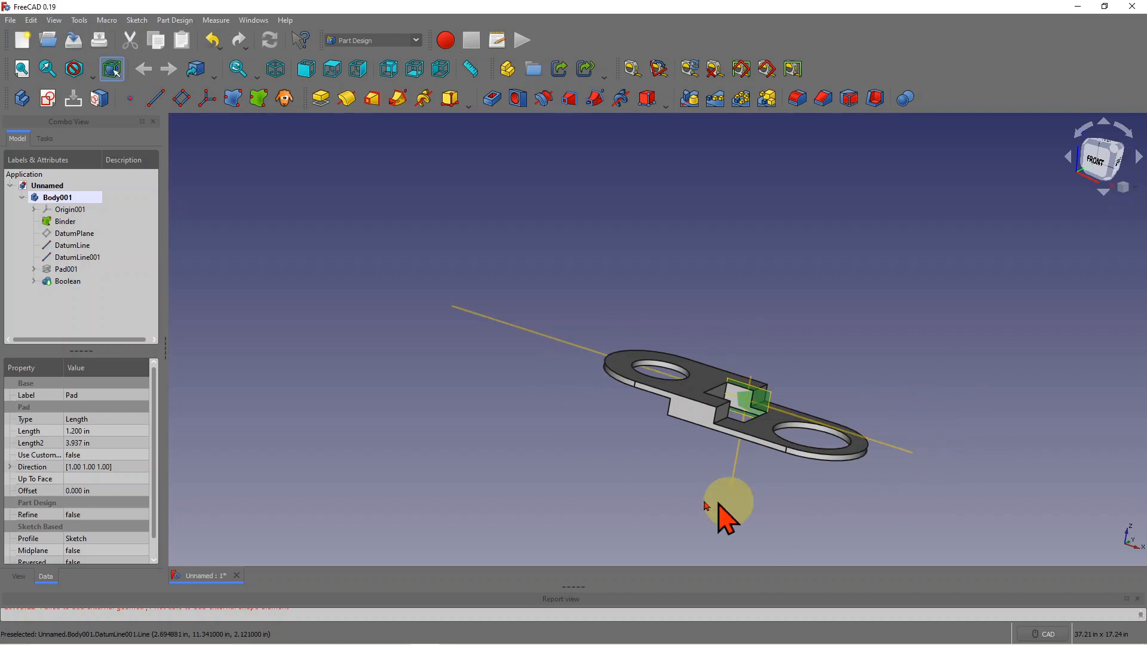
{"action": "scroll", "coordinate": [759, 377], "scroll_direction": "up", "scroll_amount": 4}
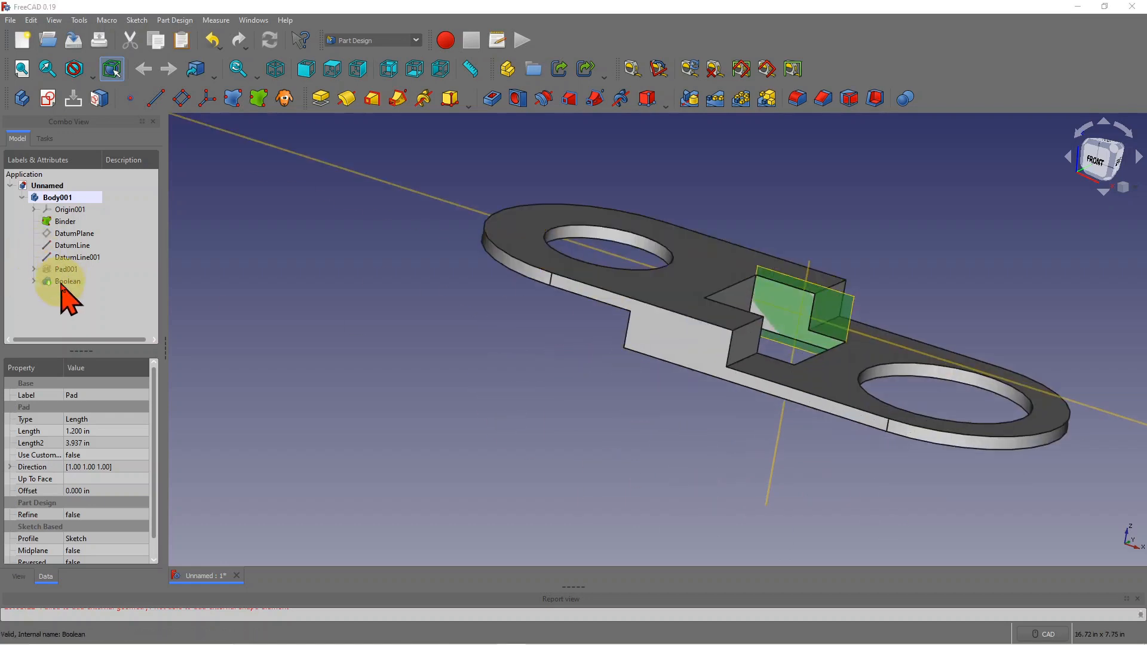
- Expand Pad001 and open Sketch001 for editing
{"action": "left_click", "coordinate": [34, 269]}
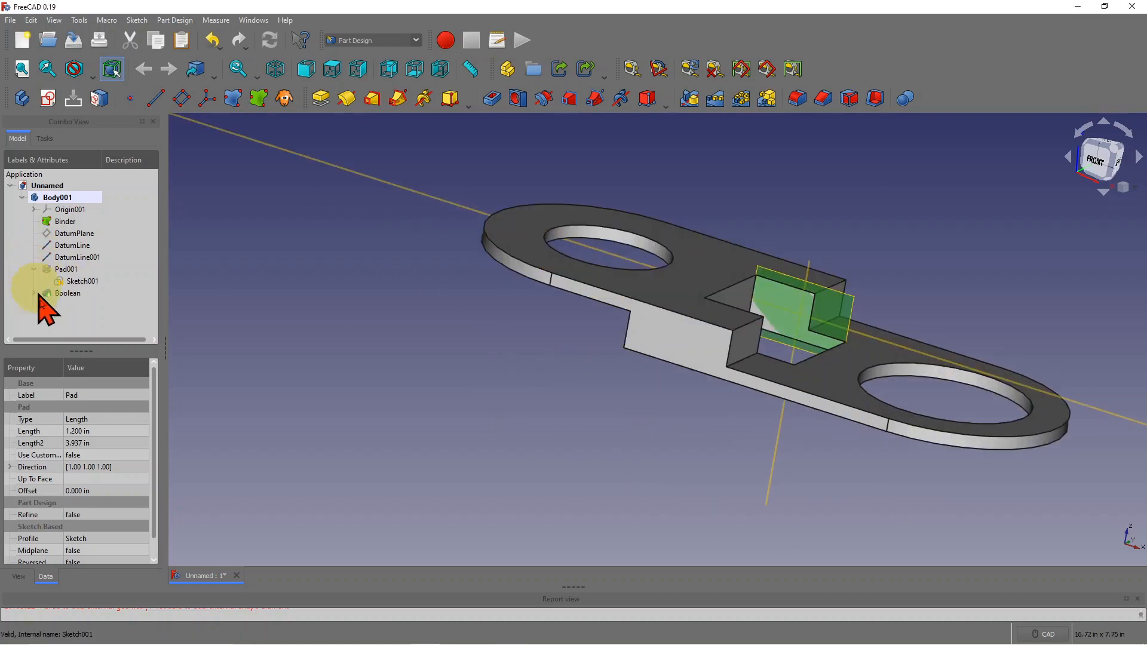
{"action": "left_click", "coordinate": [83, 281]}
{"action": "double_click", "coordinate": [83, 281]}
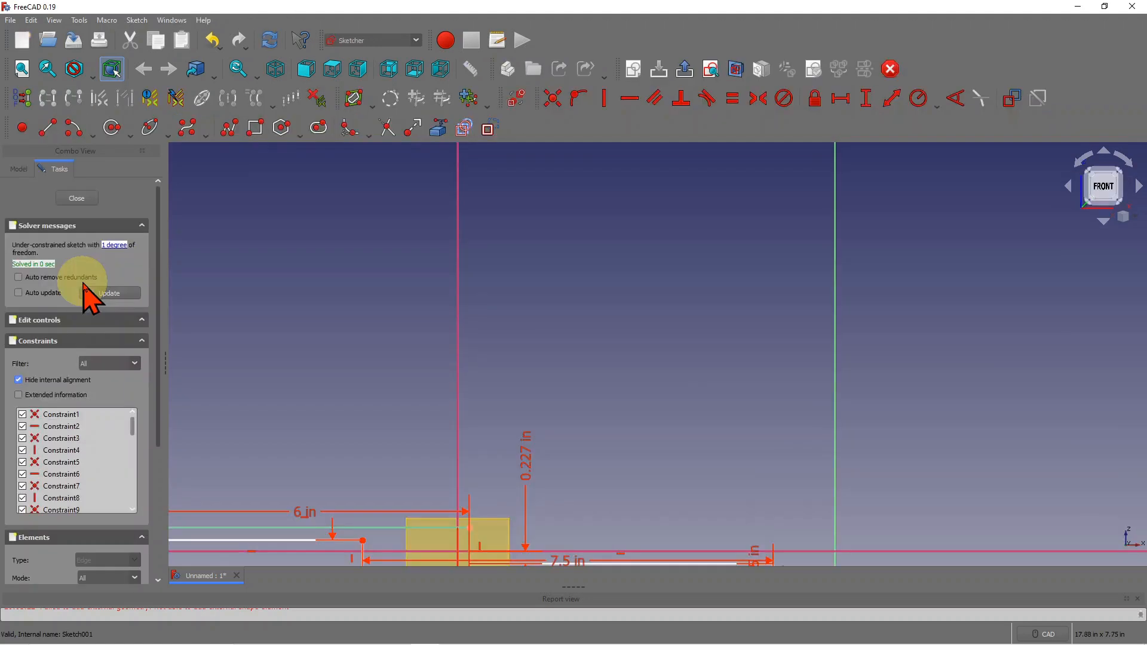
{"action": "scroll", "coordinate": [703, 371], "scroll_direction": "down", "scroll_amount": 5}
{"action": "scroll", "coordinate": [725, 478], "scroll_direction": "up", "scroll_amount": 3}
{"action": "scroll", "coordinate": [682, 512], "scroll_direction": "up", "scroll_amount": 3}
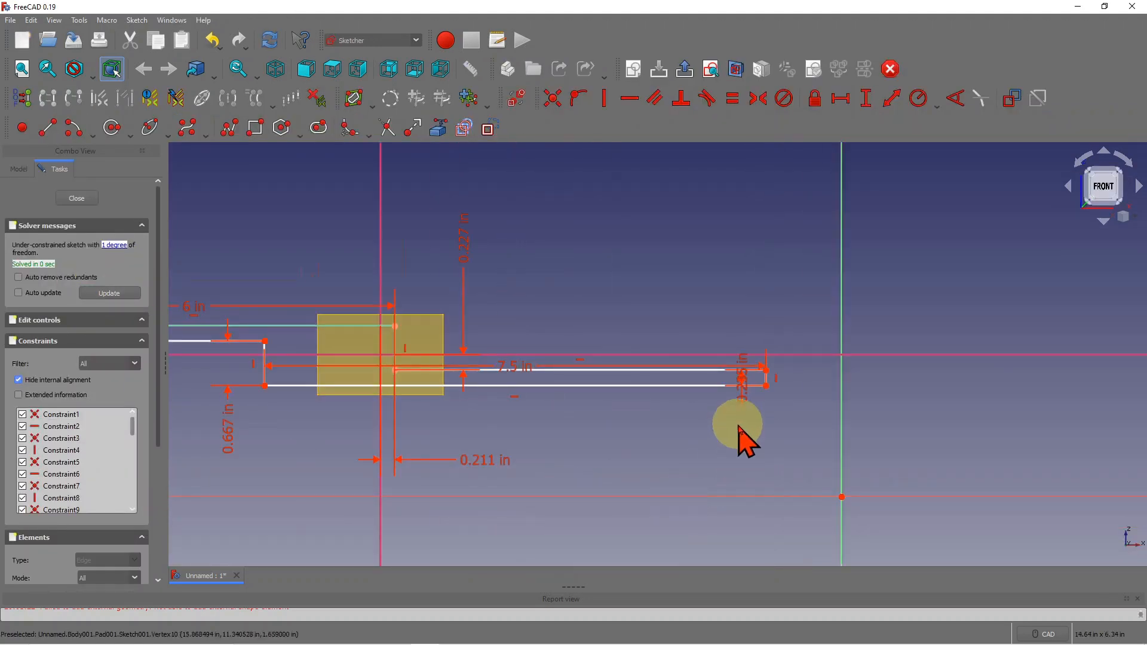
{"action": "scroll", "coordinate": [824, 340], "scroll_direction": "up", "scroll_amount": 2}
{"action": "scroll", "coordinate": [784, 380], "scroll_direction": "down", "scroll_amount": 1}
{"action": "scroll", "coordinate": [860, 366], "scroll_direction": "down", "scroll_amount": 2}
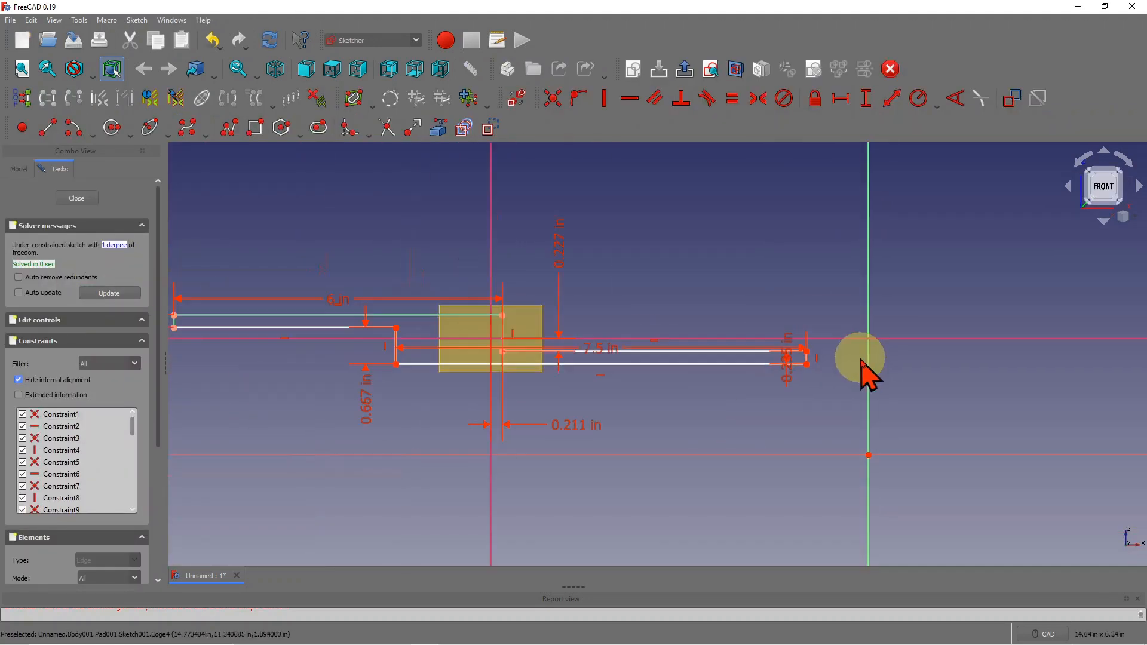
{"action": "scroll", "coordinate": [520, 371], "scroll_direction": "down", "scroll_amount": 2}
{"action": "scroll", "coordinate": [237, 366], "scroll_direction": "up", "scroll_amount": 4}
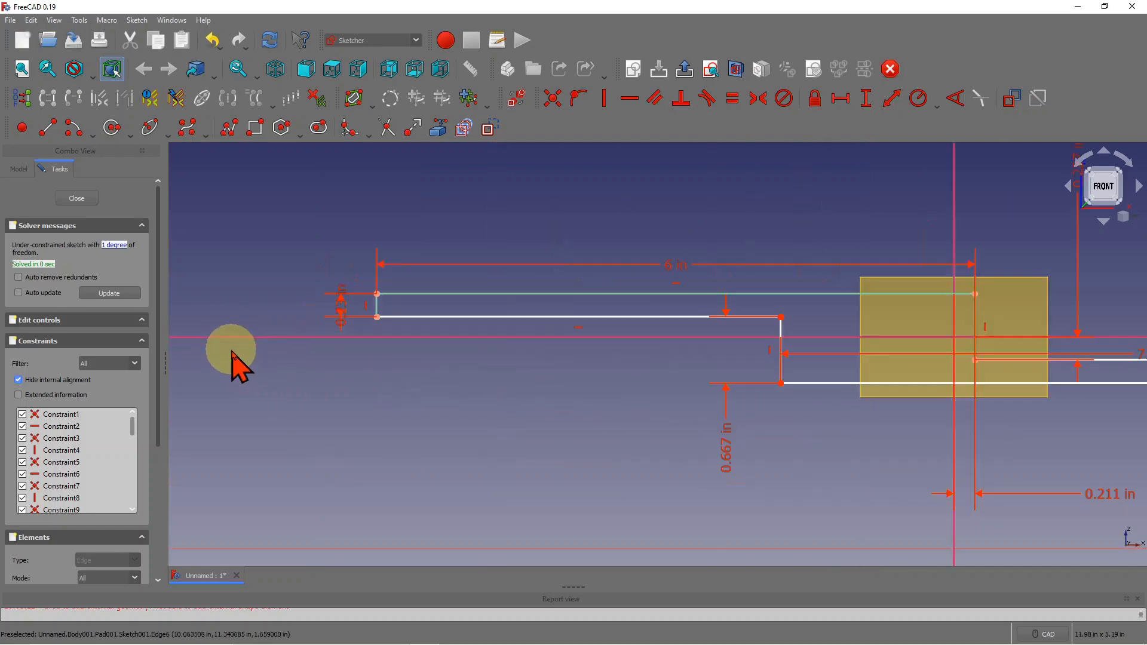
- Reposition the left-end dimension label and change it from 0.230 in to 0.35 in
{"action": "left_click_drag", "start_coordinate": [342, 323], "coordinate": [343, 342]}
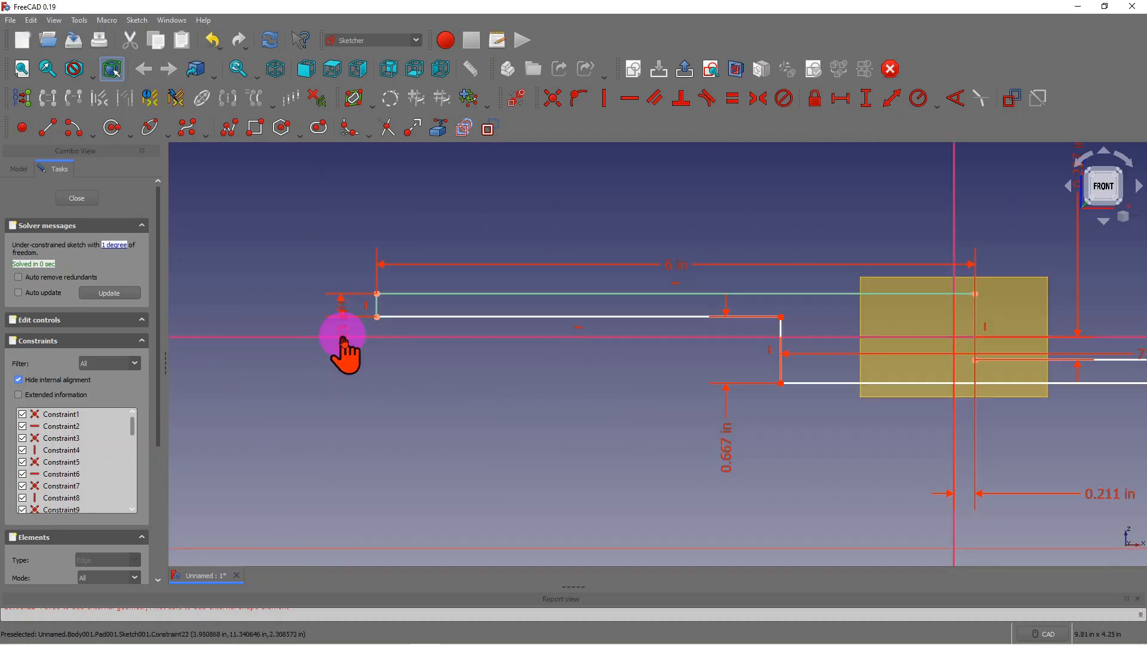
{"action": "left_click_drag", "start_coordinate": [347, 389], "coordinate": [346, 409]}
{"action": "double_click", "coordinate": [345, 410]}
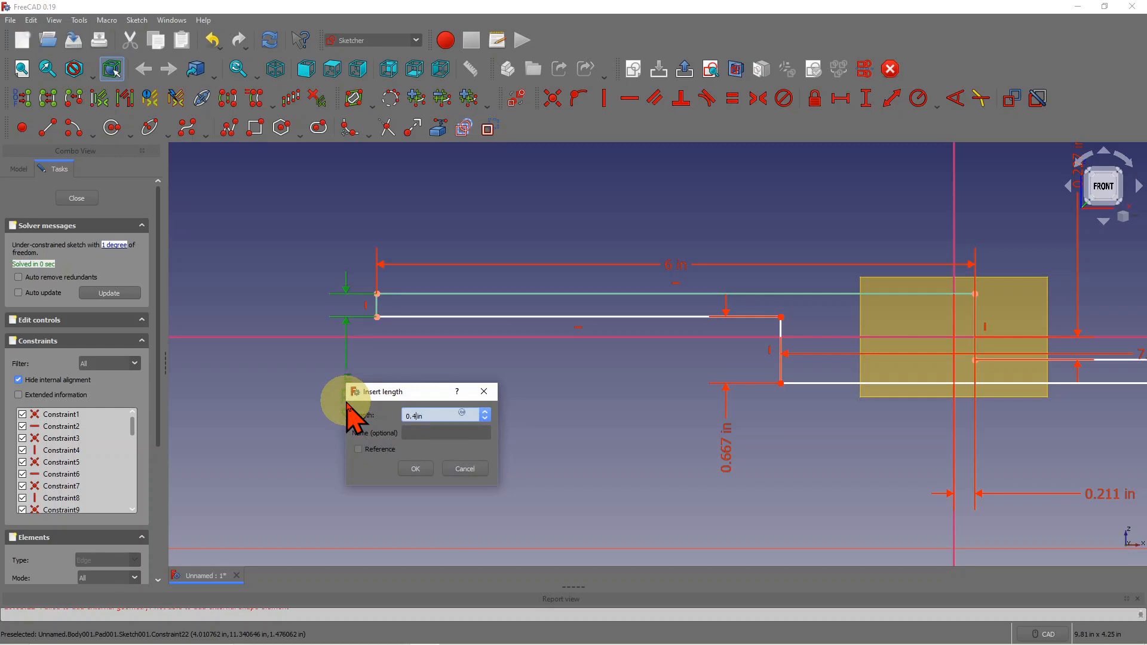
{"action": "key", "text": "Return"}
{"action": "scroll", "coordinate": [436, 302], "scroll_direction": "down", "scroll_amount": 2}
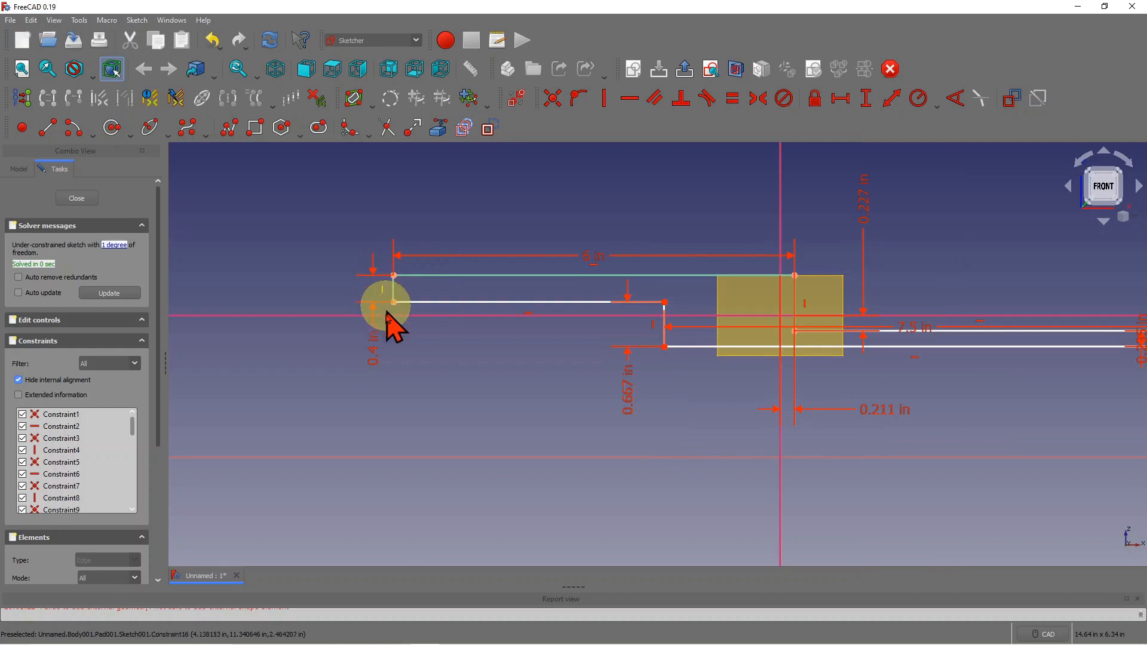
{"action": "scroll", "coordinate": [374, 359], "scroll_direction": "down", "scroll_amount": 2}
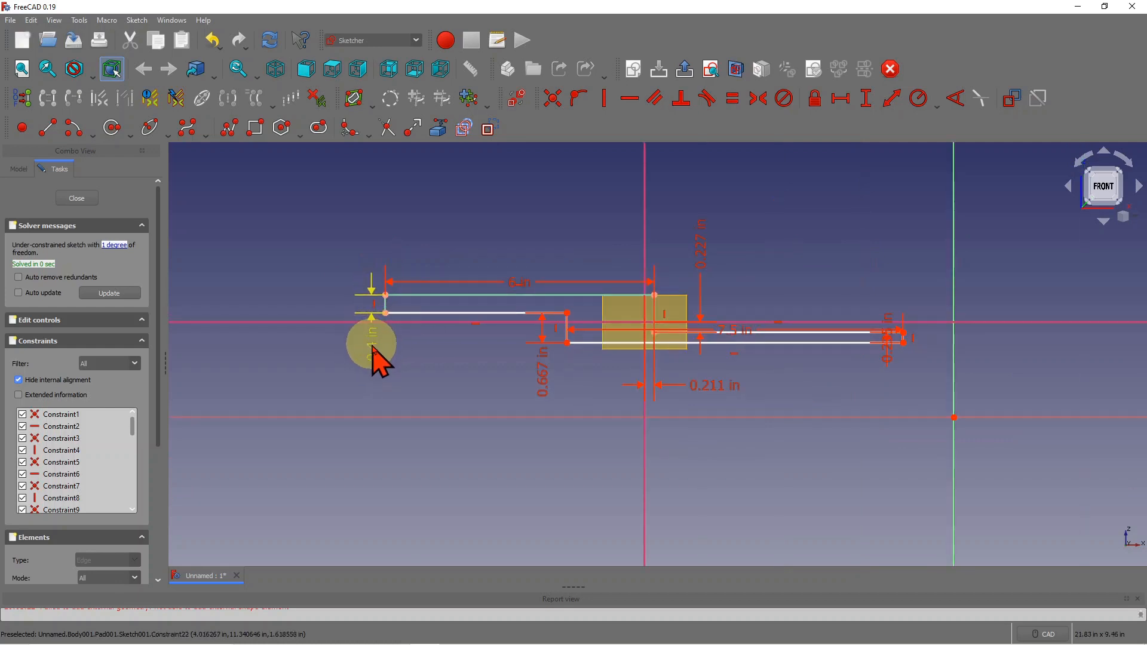
{"action": "double_click", "coordinate": [375, 359]}
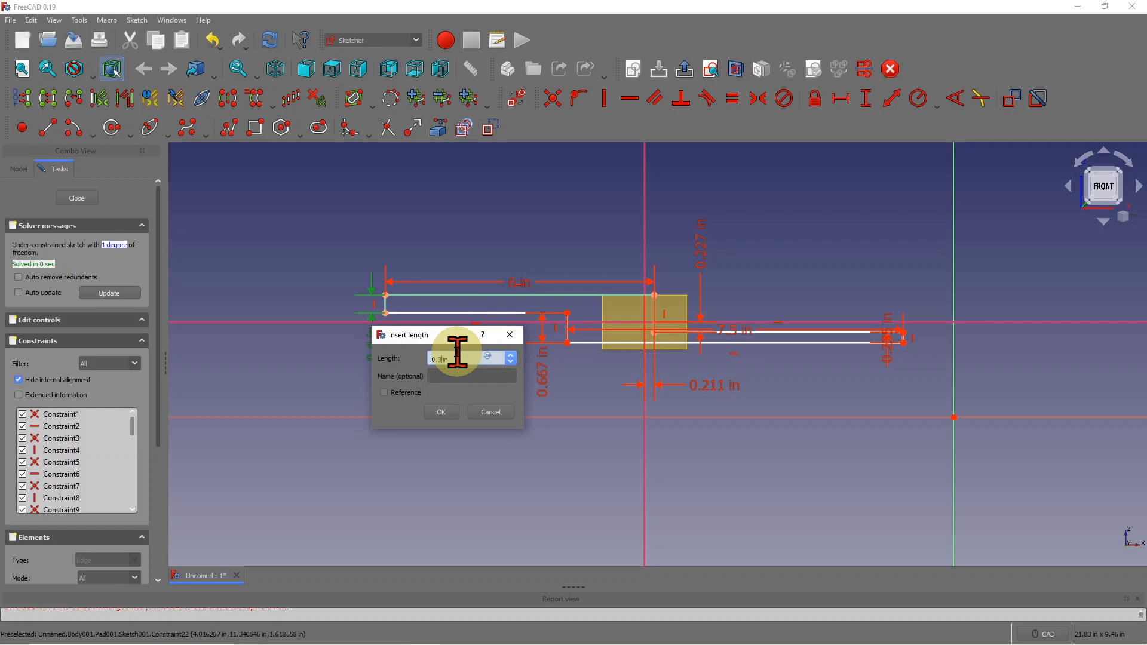
{"action": "key", "text": "Return"}
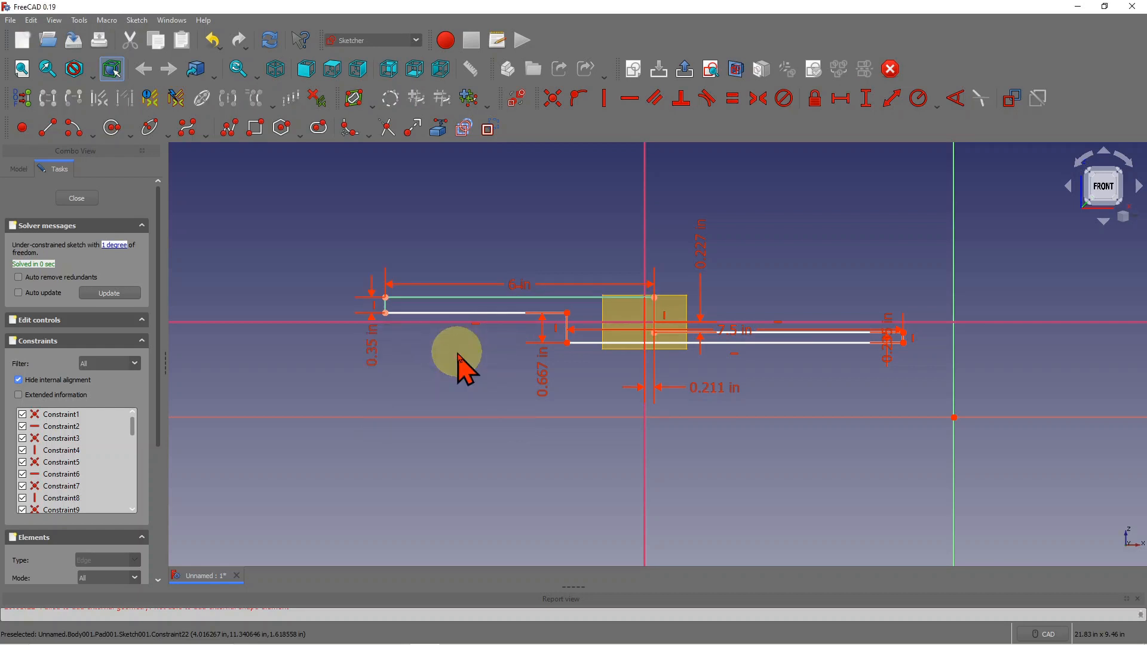
- Set the right-end dimension to 0.35 in and close the sketch
{"action": "double_click", "coordinate": [899, 336]}
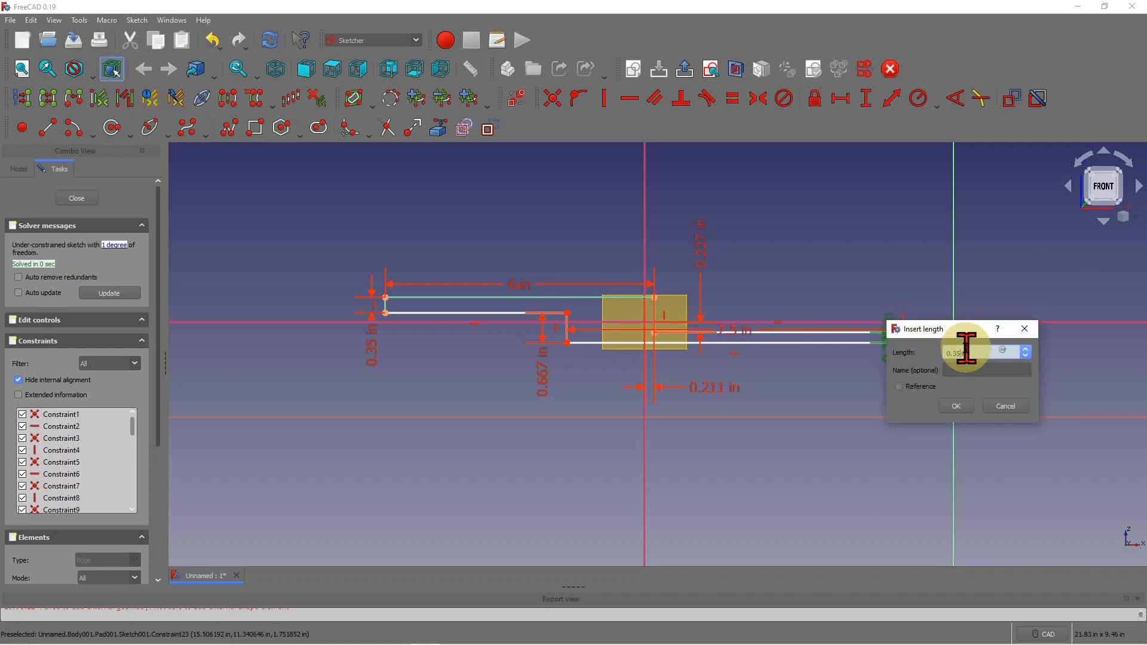
{"action": "type", "text": "0.35"}
{"action": "key", "text": "Return"}
{"action": "scroll", "coordinate": [646, 370], "scroll_direction": "up", "scroll_amount": 4}
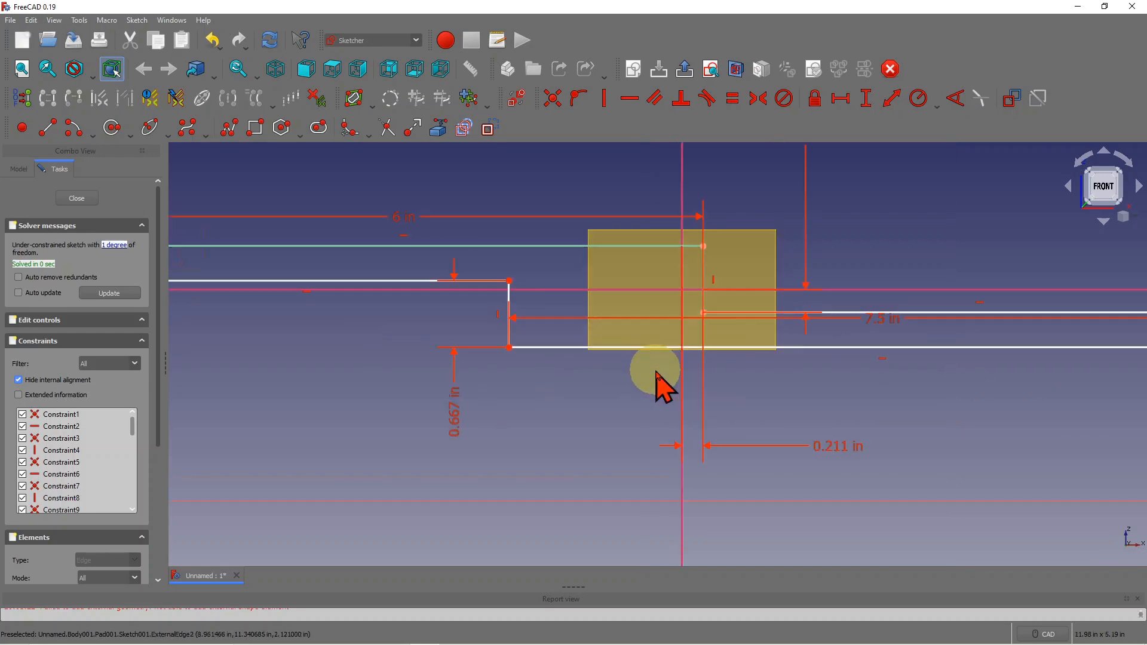
{"action": "scroll", "coordinate": [651, 293], "scroll_direction": "down", "scroll_amount": 2}
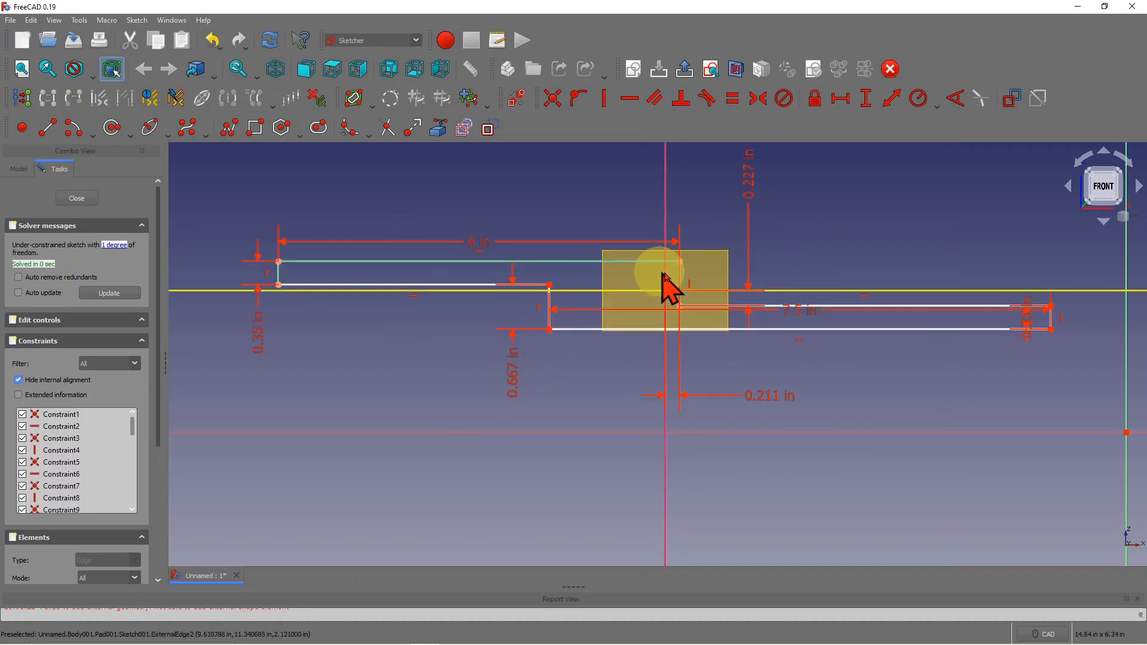
{"action": "left_click", "coordinate": [80, 198]}
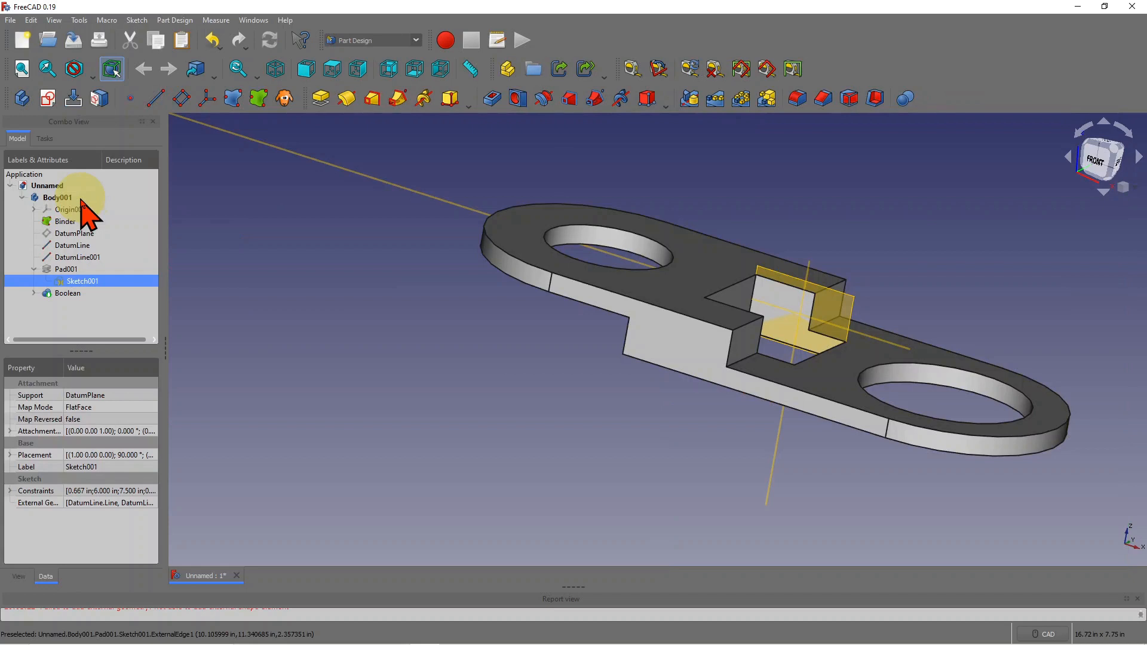
{"action": "scroll", "coordinate": [896, 263], "scroll_direction": "down", "scroll_amount": 3}
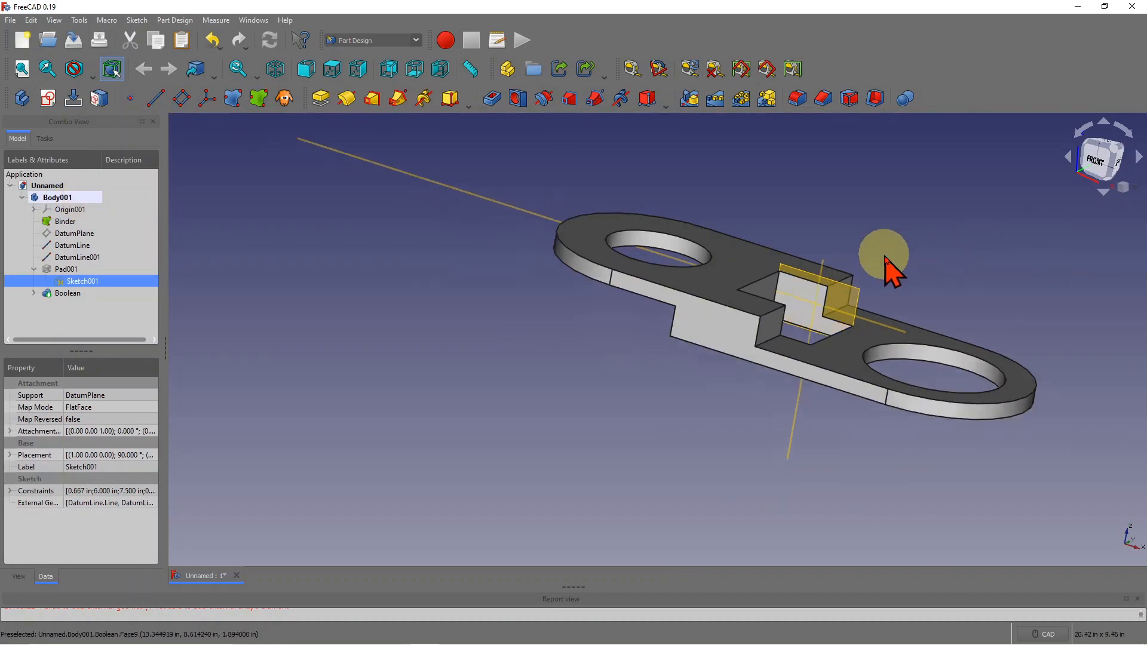
{"action": "scroll", "coordinate": [836, 298], "scroll_direction": "up", "scroll_amount": 5}
{"action": "scroll", "coordinate": [877, 501], "scroll_direction": "down", "scroll_amount": 4}
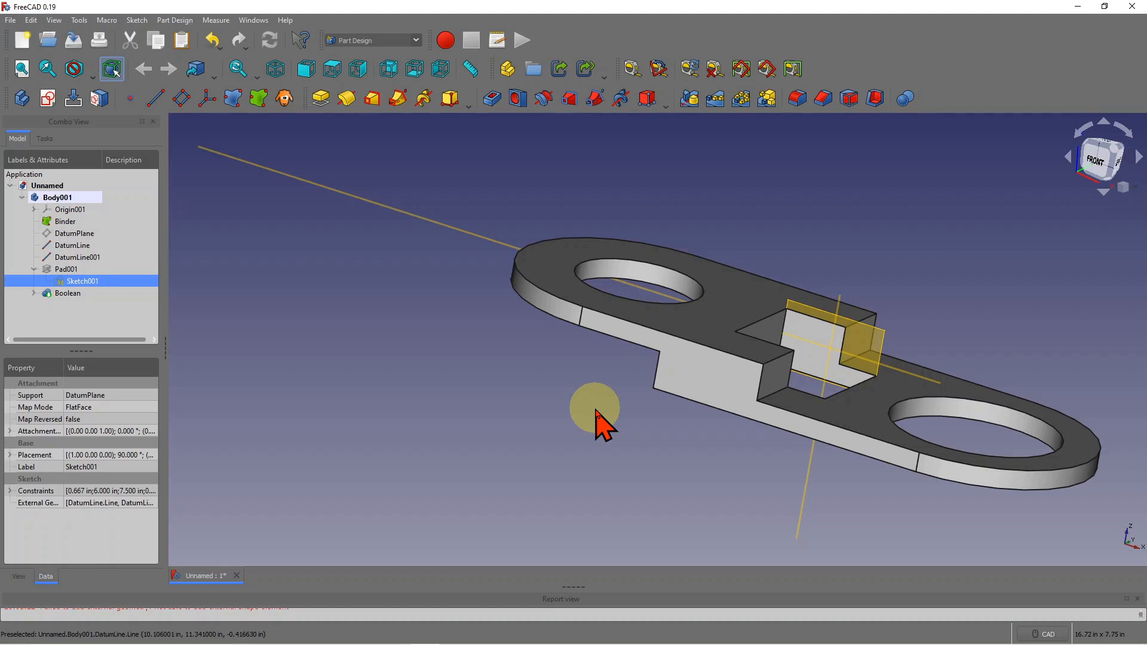
{"action": "scroll", "coordinate": [440, 338], "scroll_direction": "down", "scroll_amount": 1}
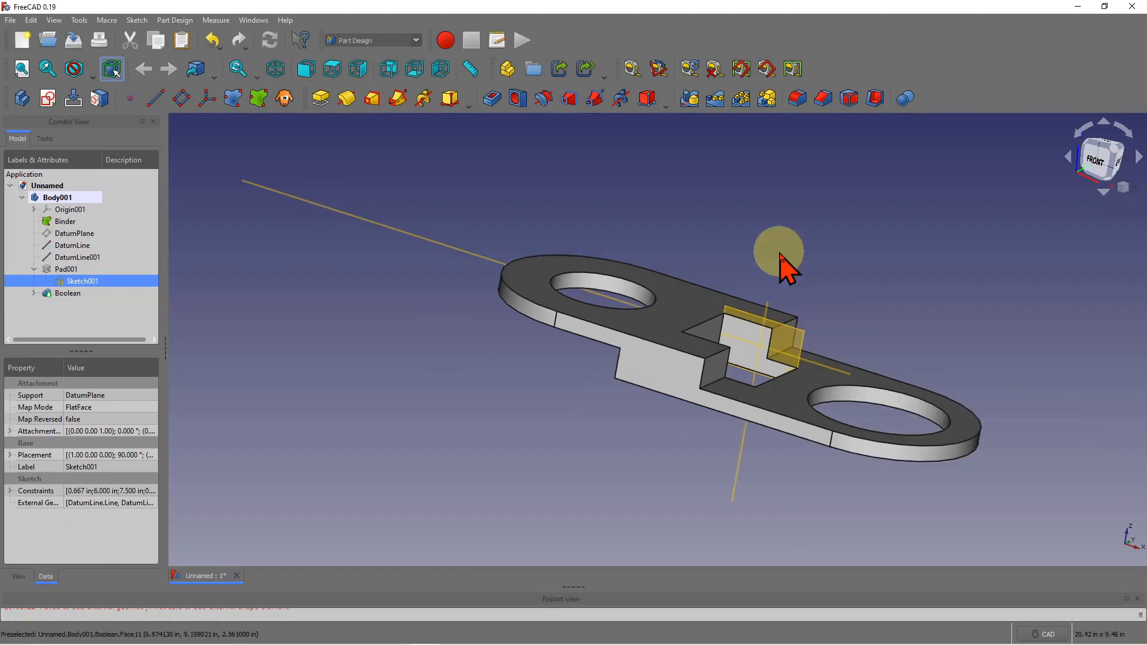